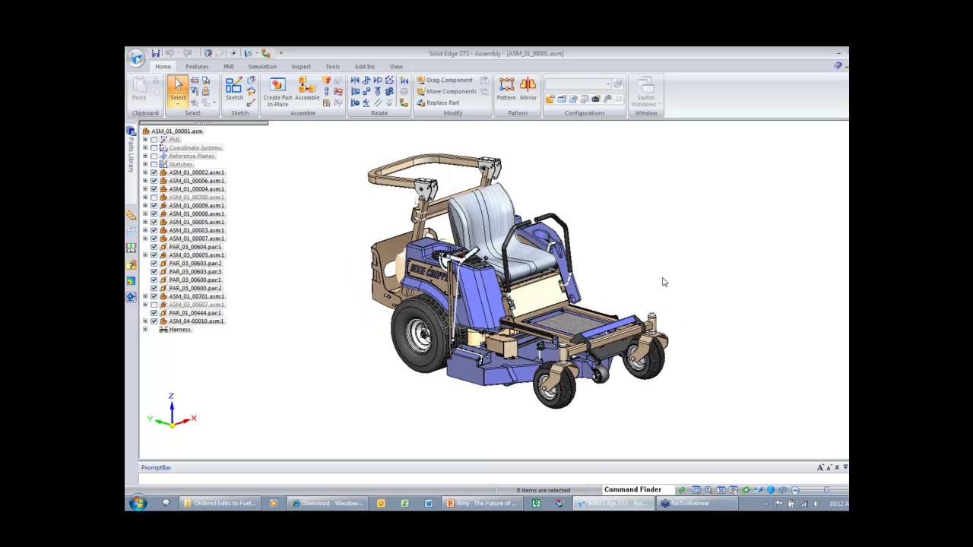
- Apply the 03-Assembly Design display configuration to the mower assembly
click(608, 85)
click(578, 124)
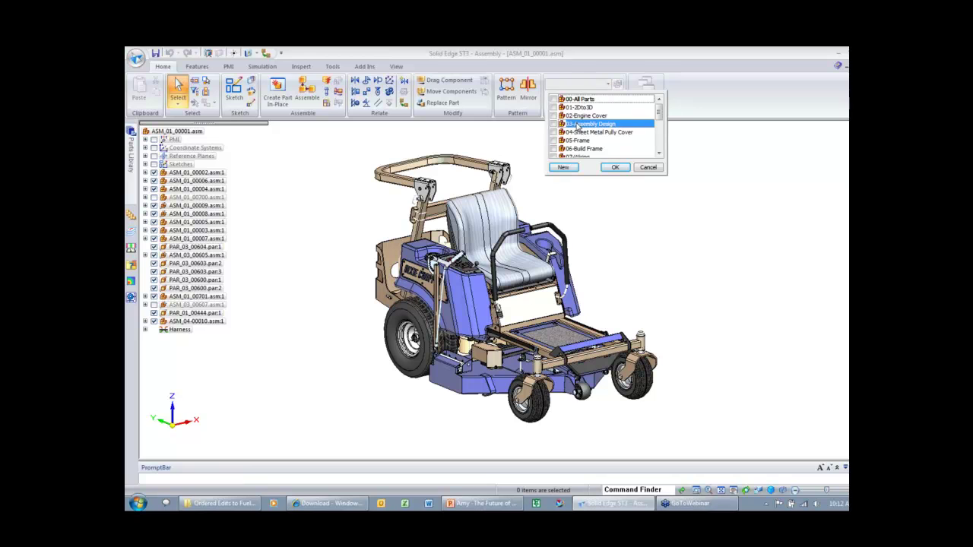
click(614, 167)
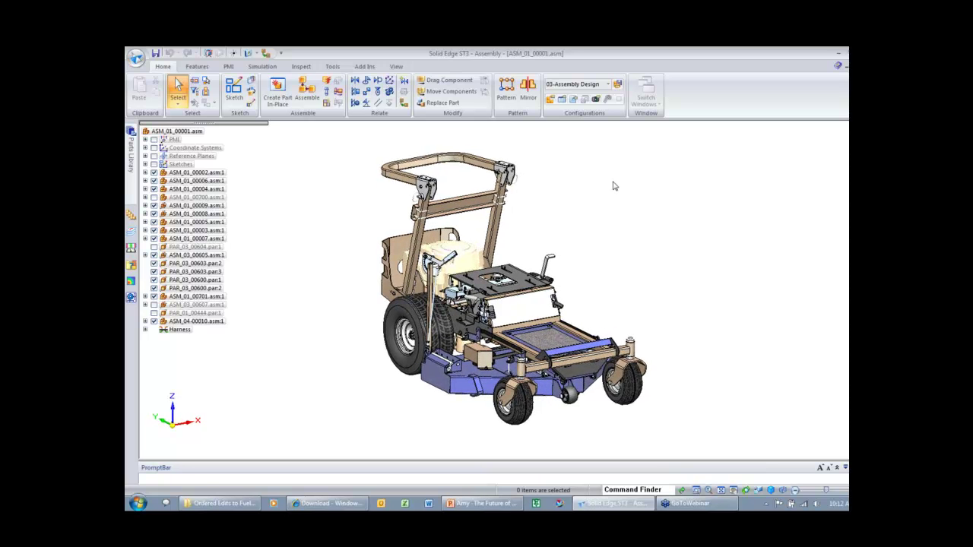
- Section the mower assembly with two clipping planes, starting from the upright face below the seat mounting plate
click(207, 53)
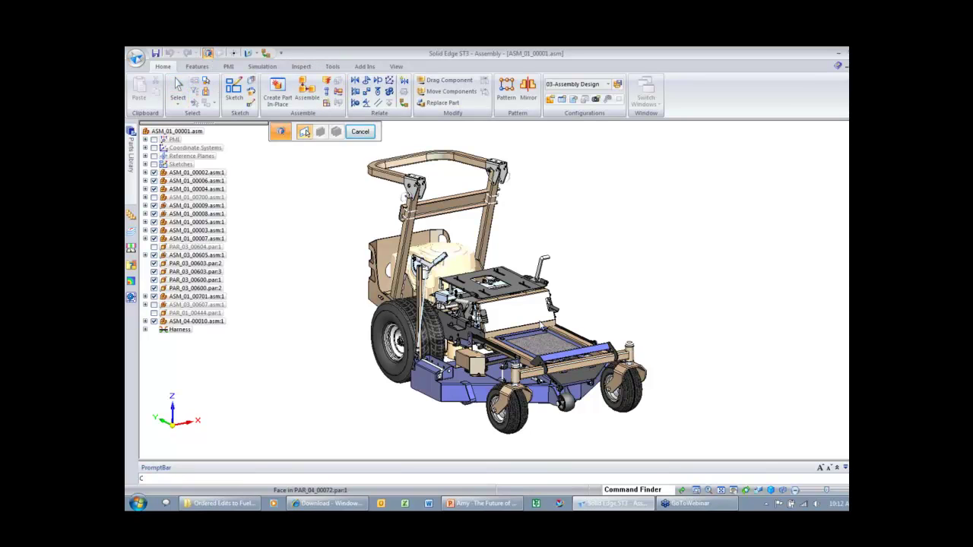
click(540, 326)
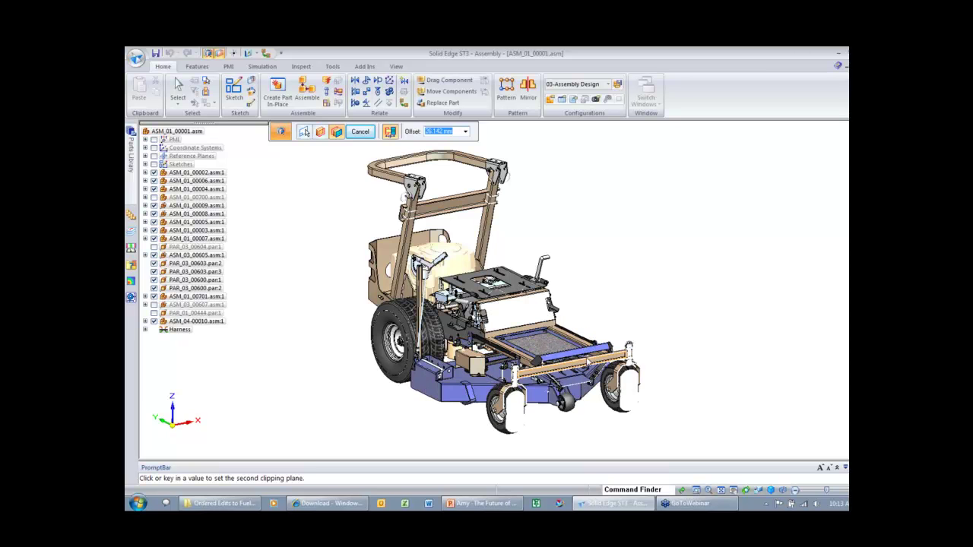
click(688, 327)
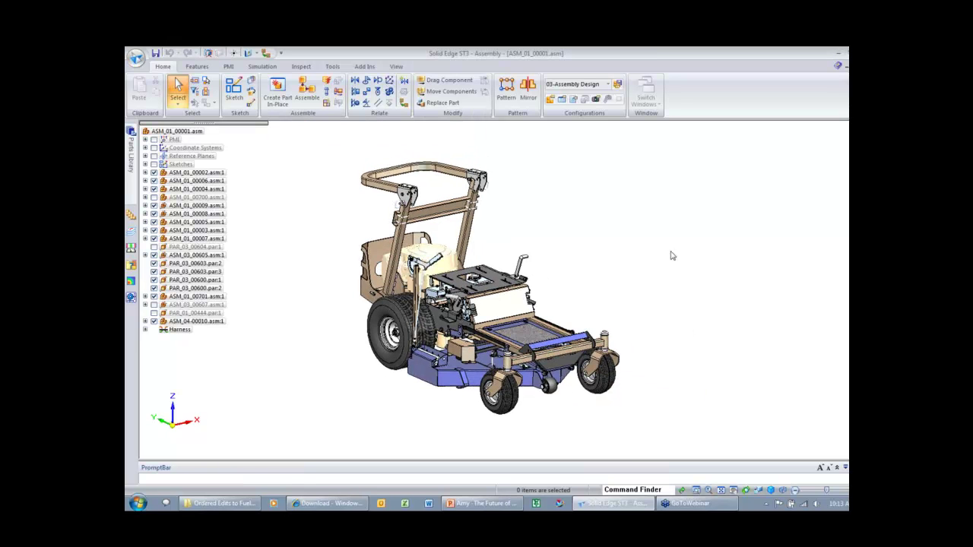
- Apply the 01-2Dto3D configuration and open PAR_01_00609.par inside ASM_01_00002.asm for in-place editing
click(609, 84)
click(585, 107)
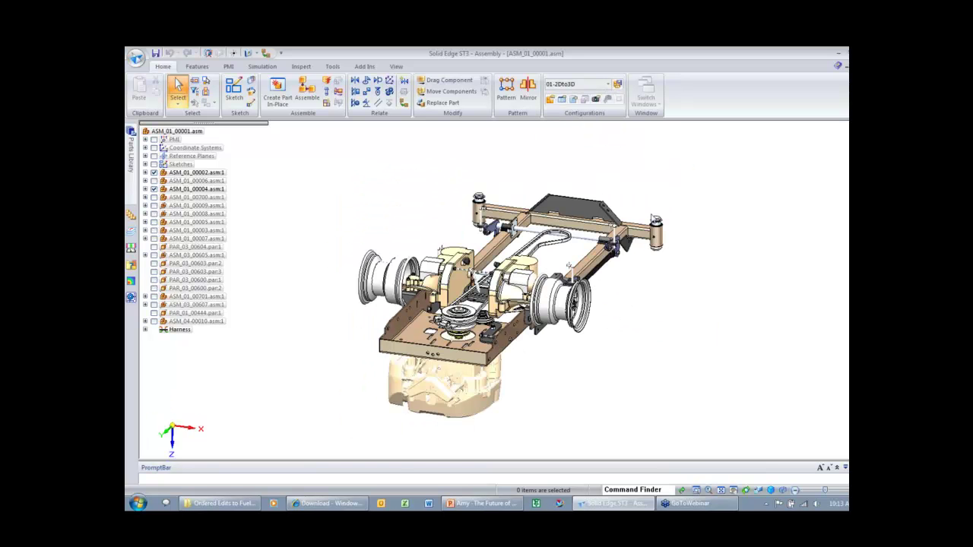
click(146, 173)
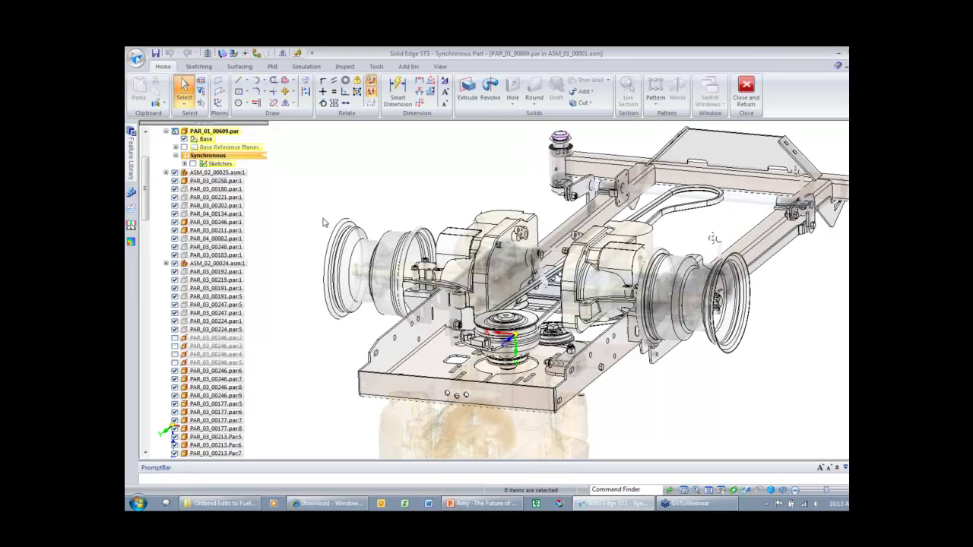
- Minimize the command ribbon to enlarge the modelling area around the engine plate
middle_drag(325, 223, 365, 266)
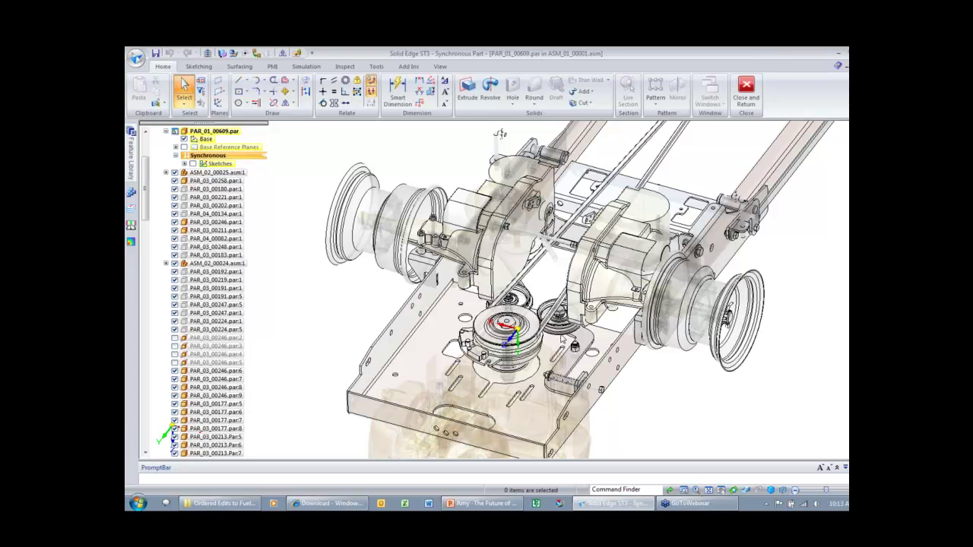
middle_drag(562, 340, 555, 337)
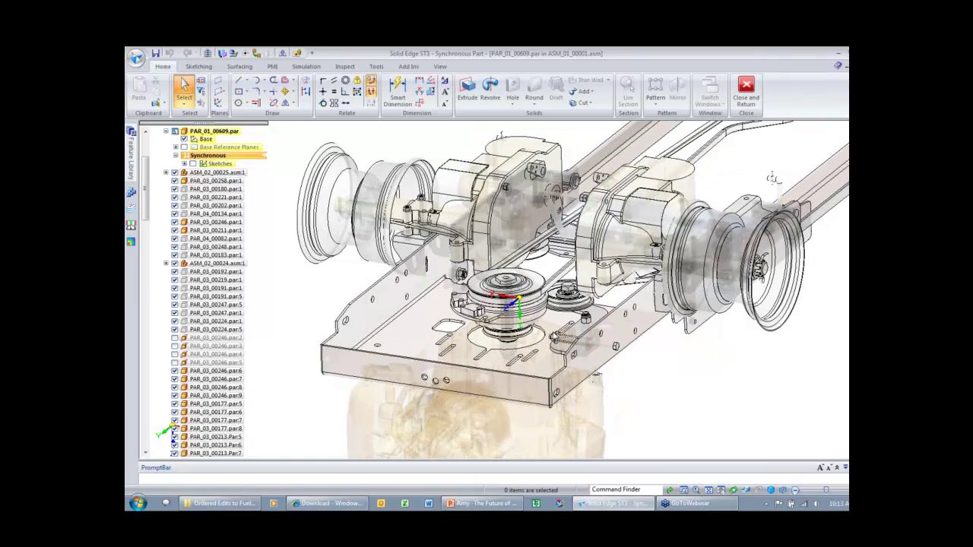
middle_drag(325, 286, 319, 285)
right_click(312, 282)
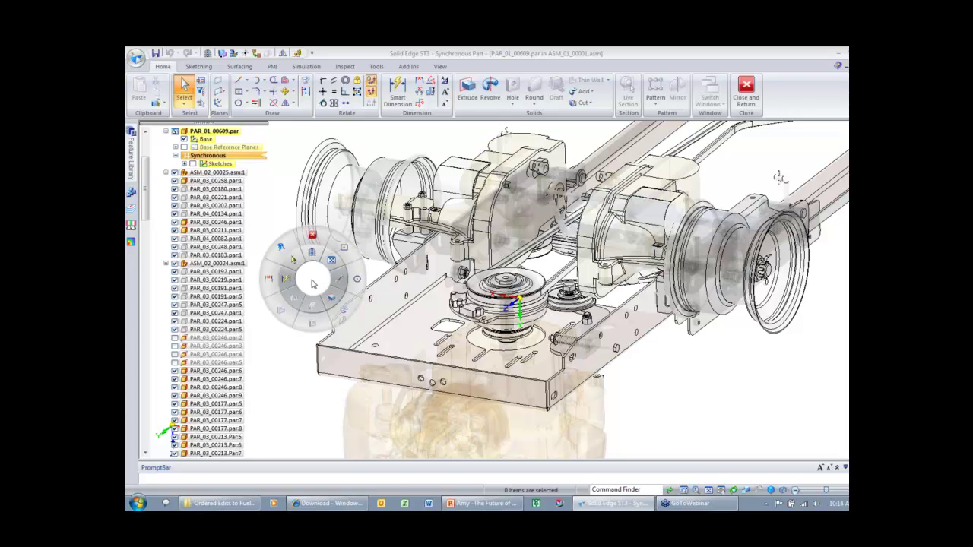
click(313, 279)
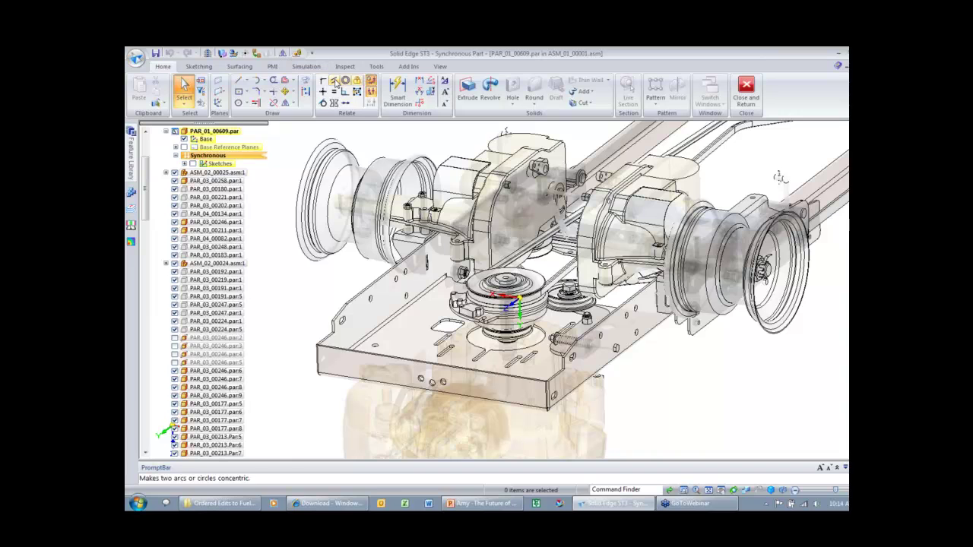
double_click(164, 67)
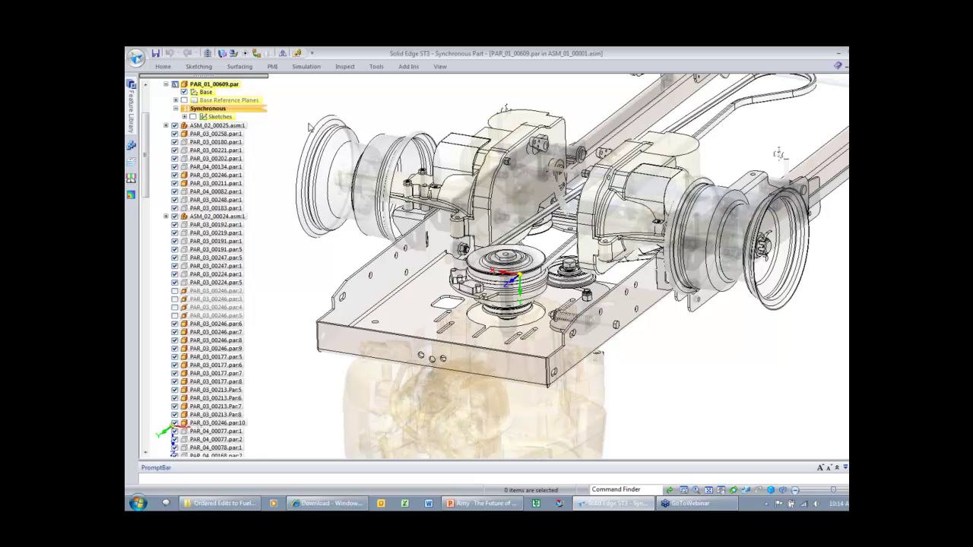
- Sketch a rectangle by center on the upright base plane, centred on the base origin, and set its height to 60 mm
right_click(345, 276)
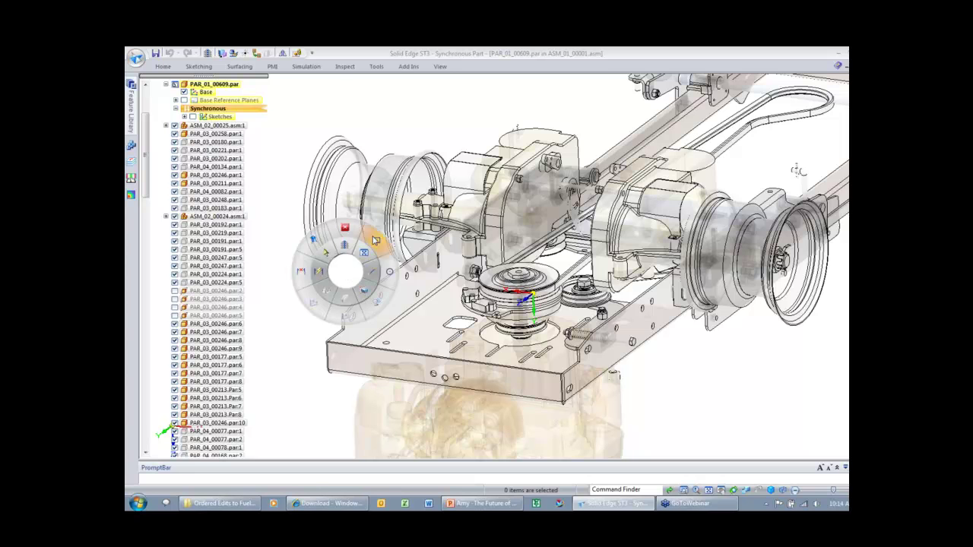
click(376, 240)
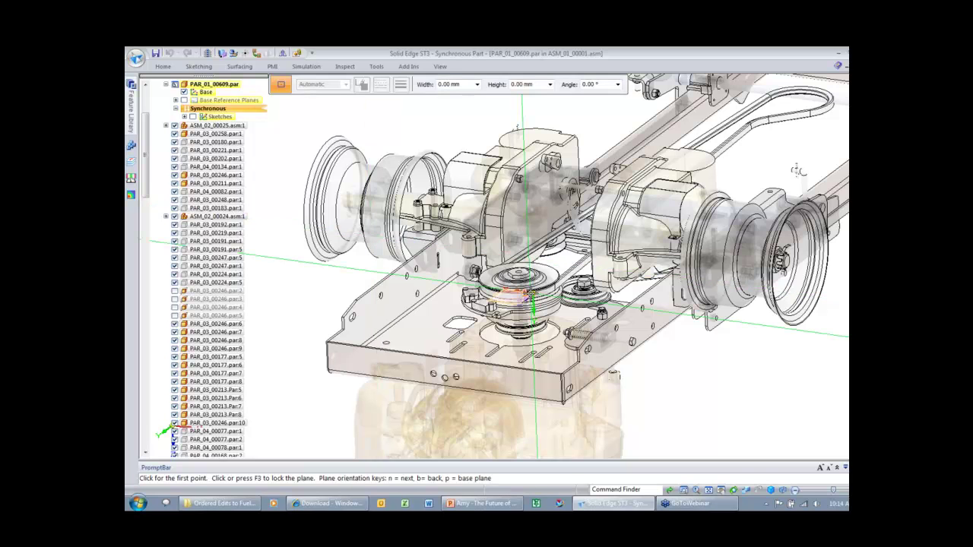
key(p)
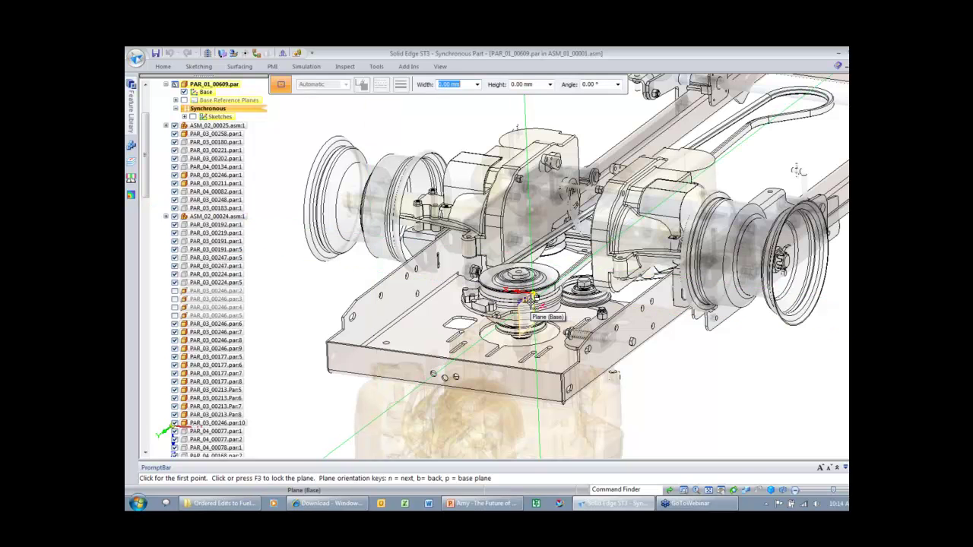
click(532, 299)
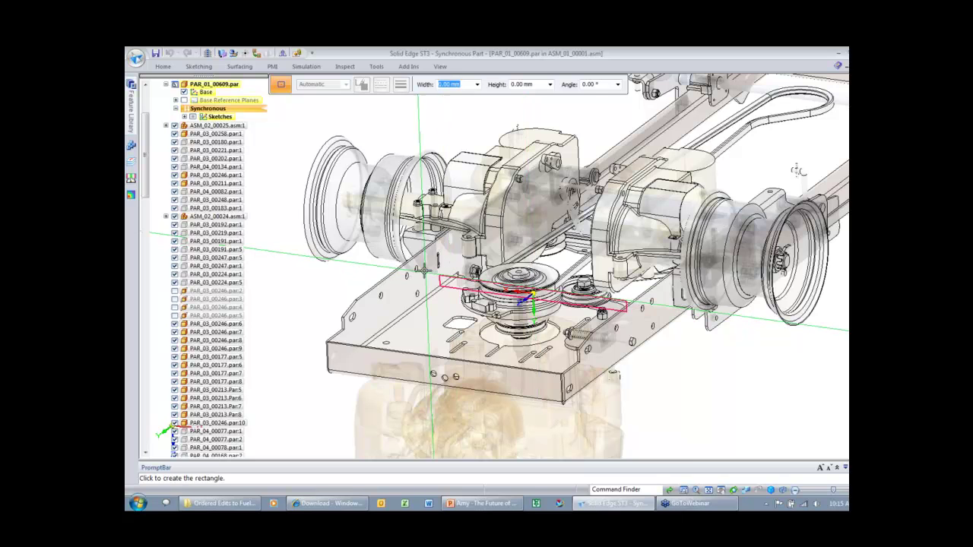
click(423, 270)
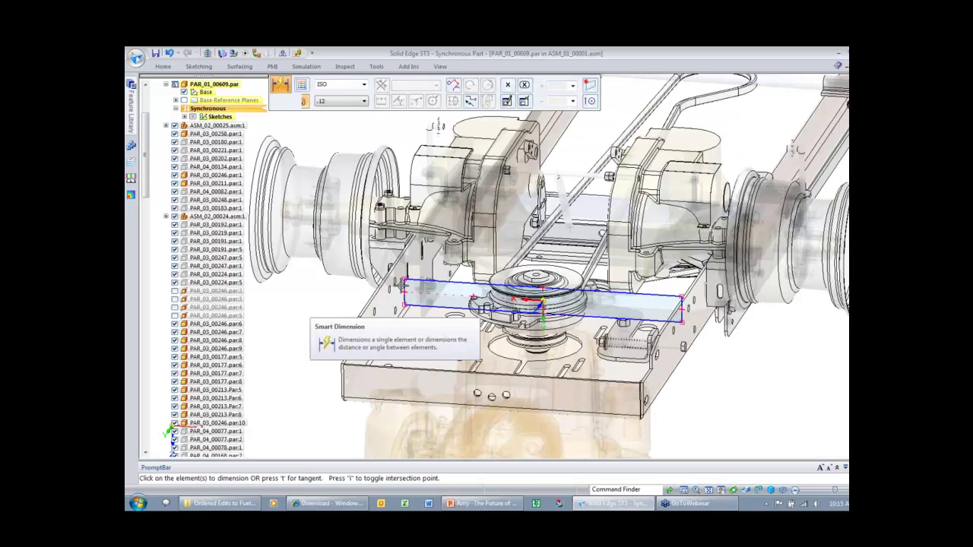
click(404, 293)
click(366, 290)
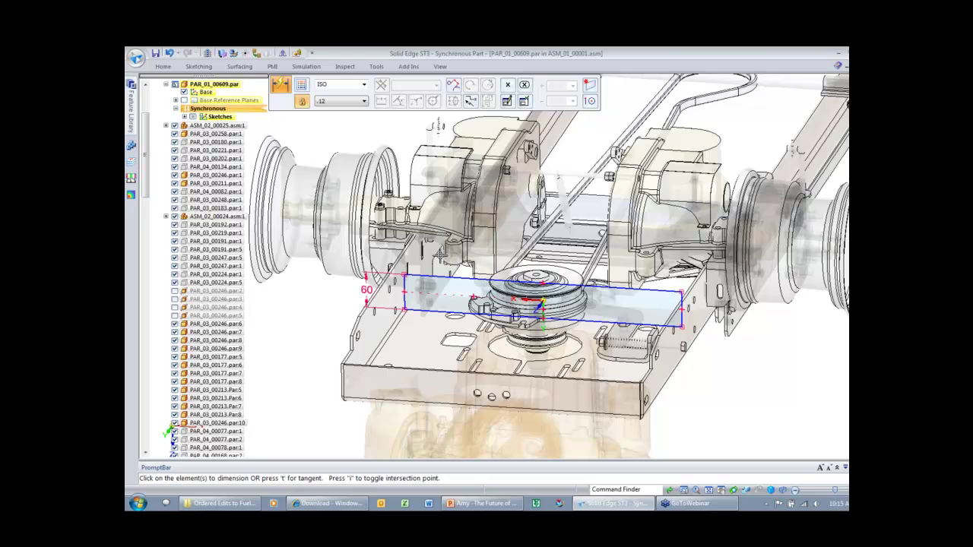
- Draw a vertical line across the full height of the rectangle near each of its two ends
right_click(439, 256)
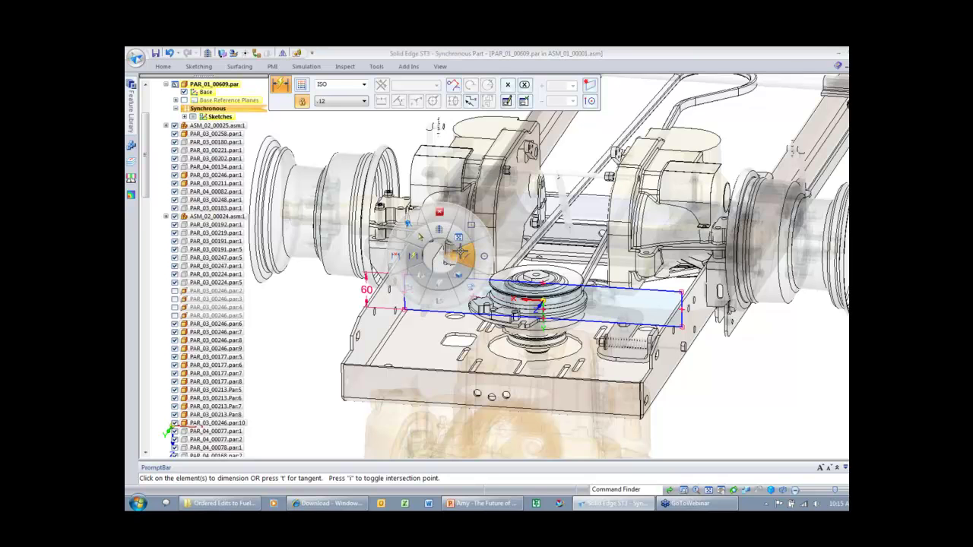
click(460, 251)
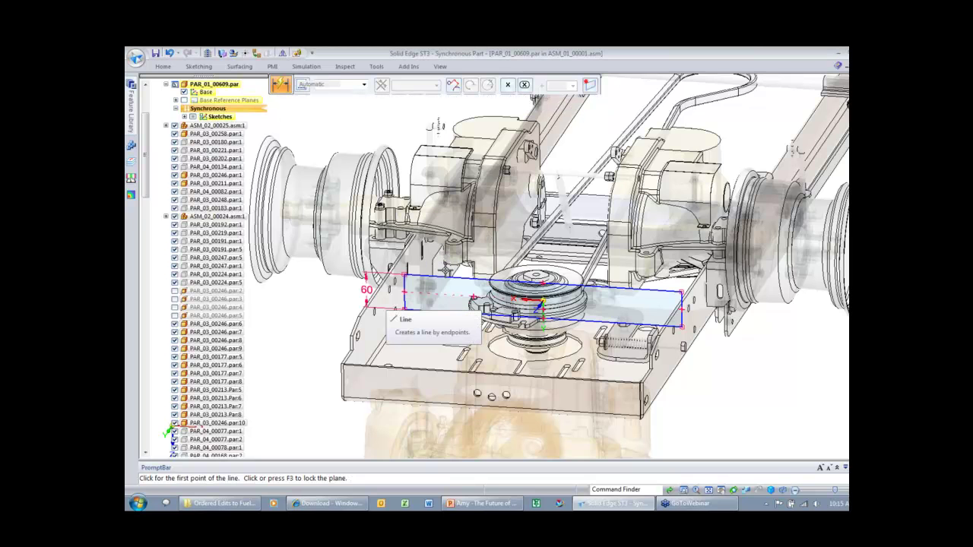
click(428, 307)
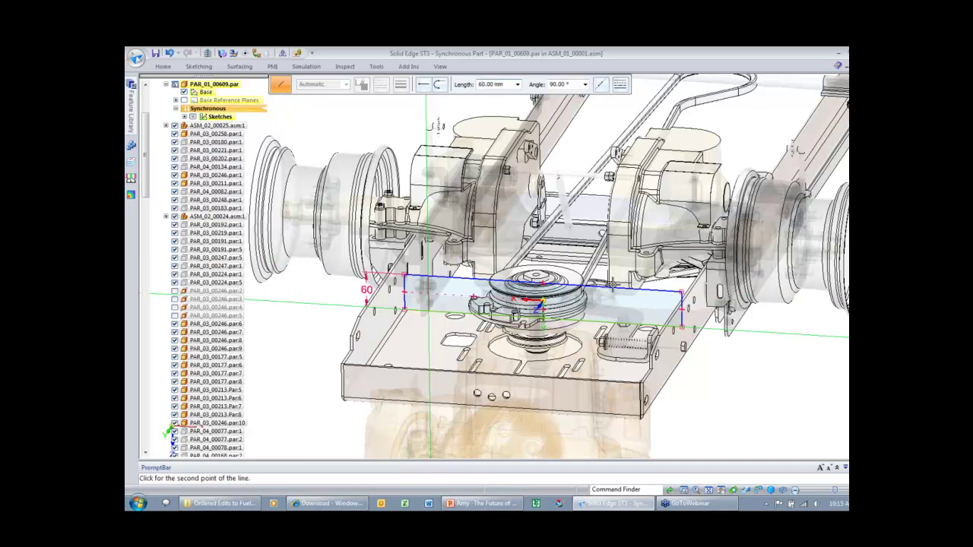
click(661, 293)
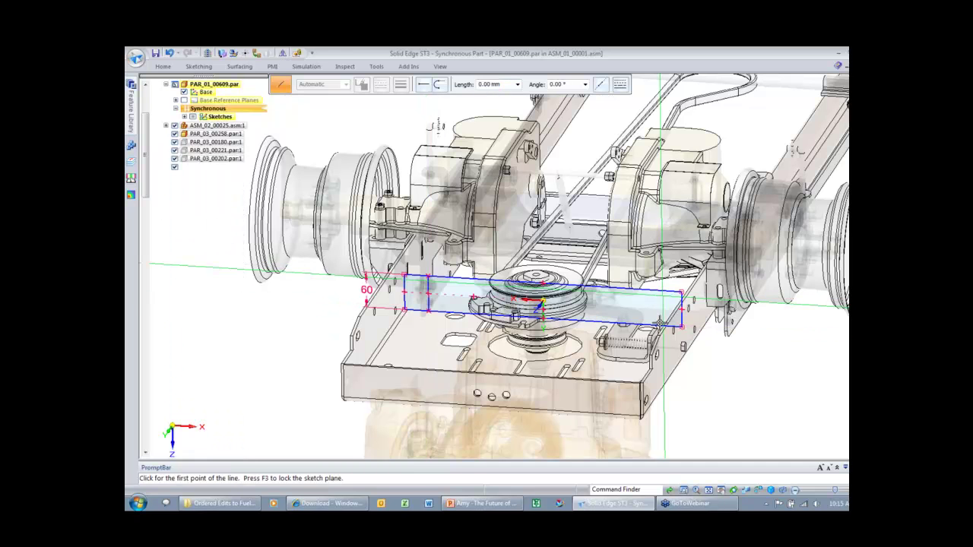
click(659, 324)
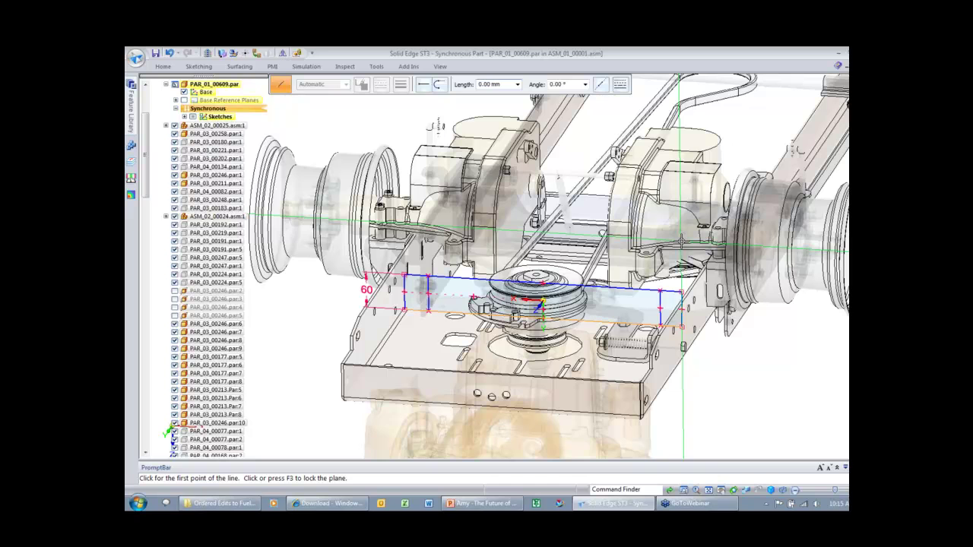
- Use Distance Between to set both vertical lines 25 mm from their nearest rectangle ends
right_drag(617, 304, 626, 276)
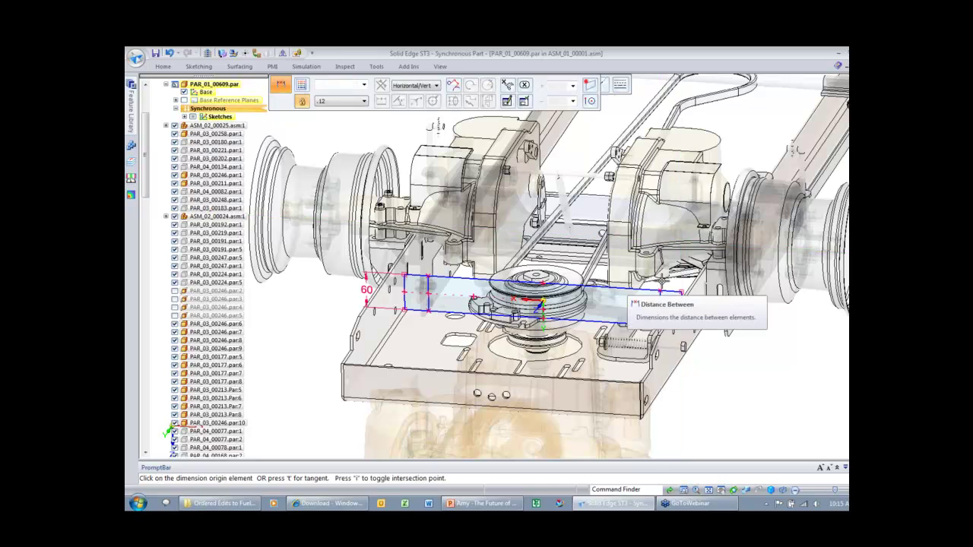
click(660, 301)
click(681, 301)
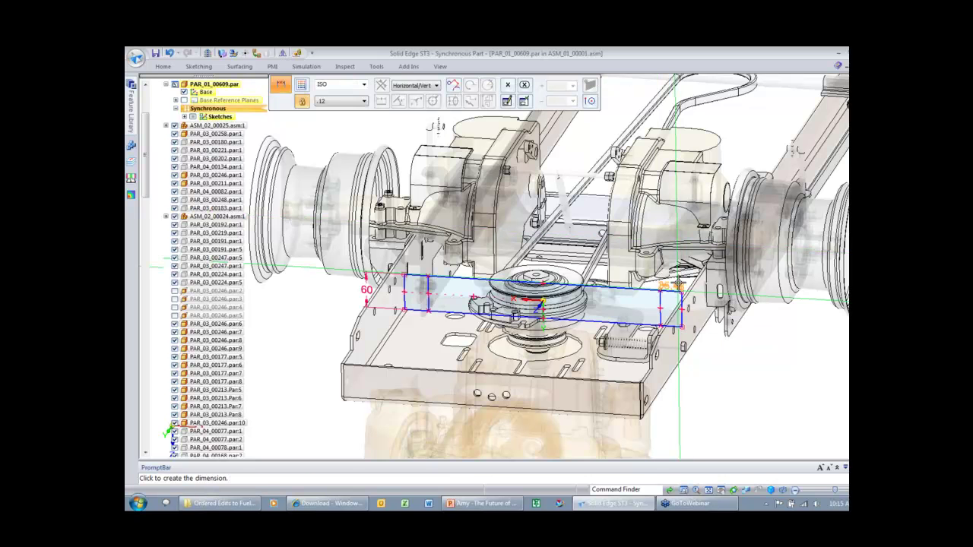
click(704, 280)
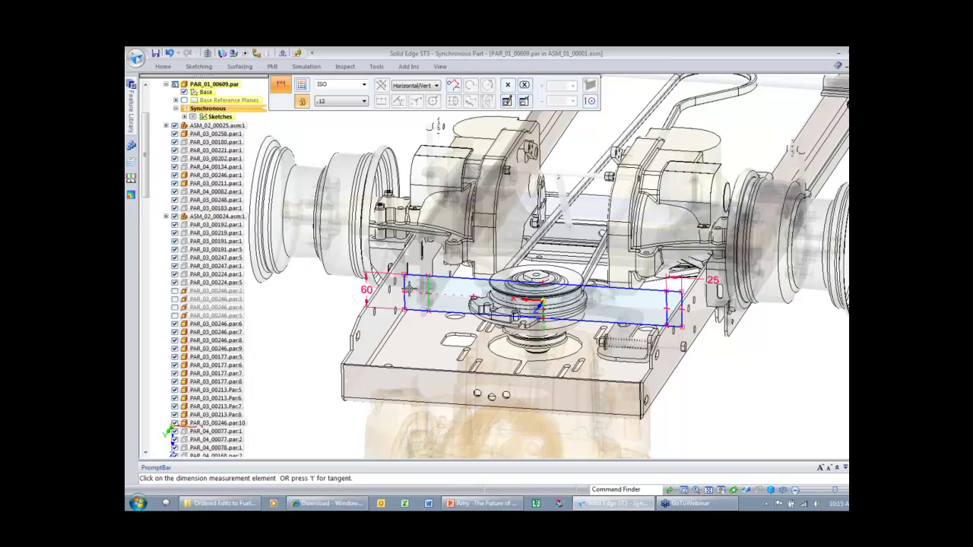
click(407, 289)
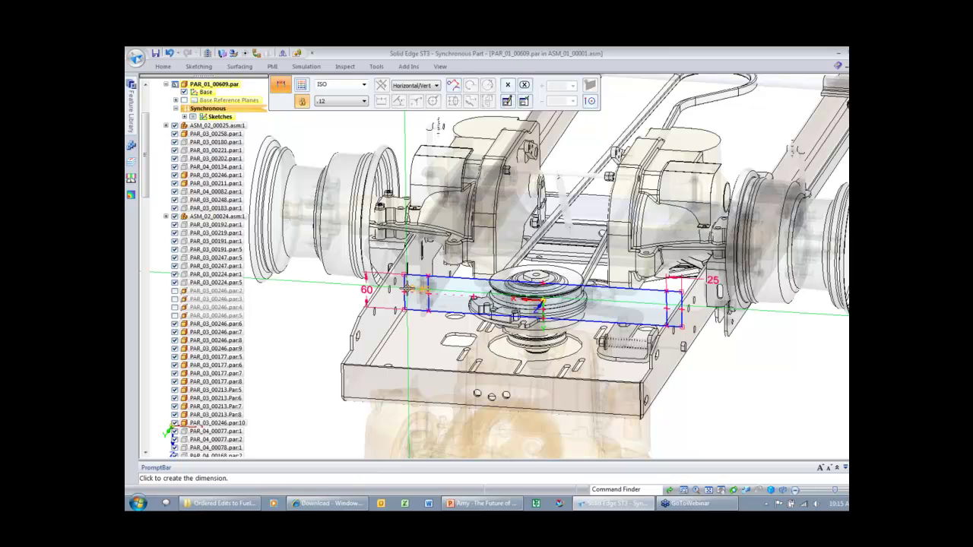
click(410, 262)
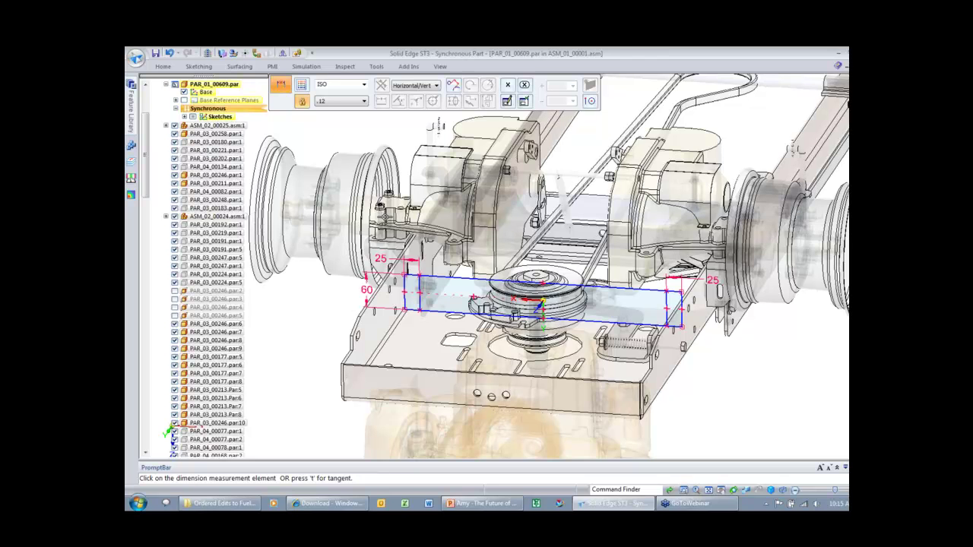
- Select all regions of the rectangle and extrude them 25 mm into a solid bar
middle_drag(384, 216, 393, 215)
right_drag(393, 215, 383, 207)
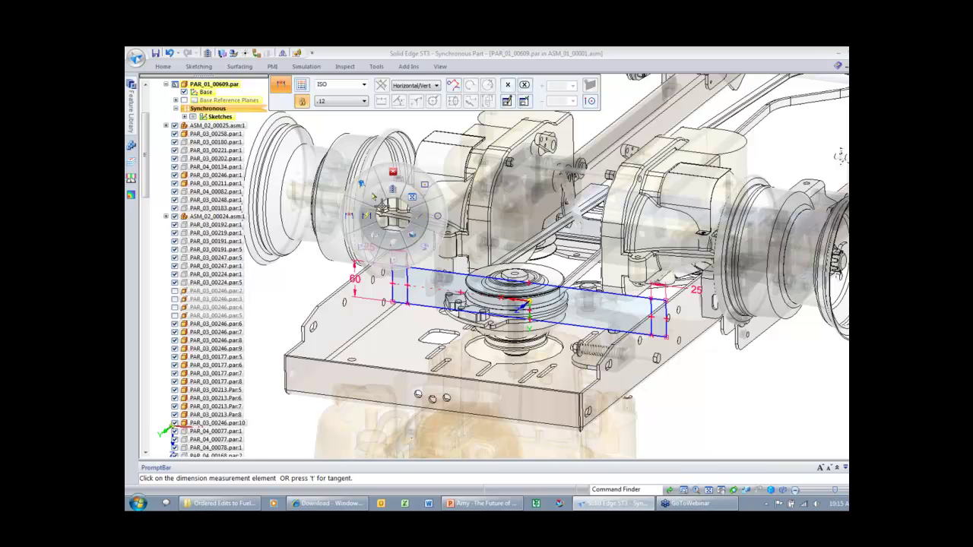
right_drag(382, 206, 373, 197)
drag(334, 226, 700, 360)
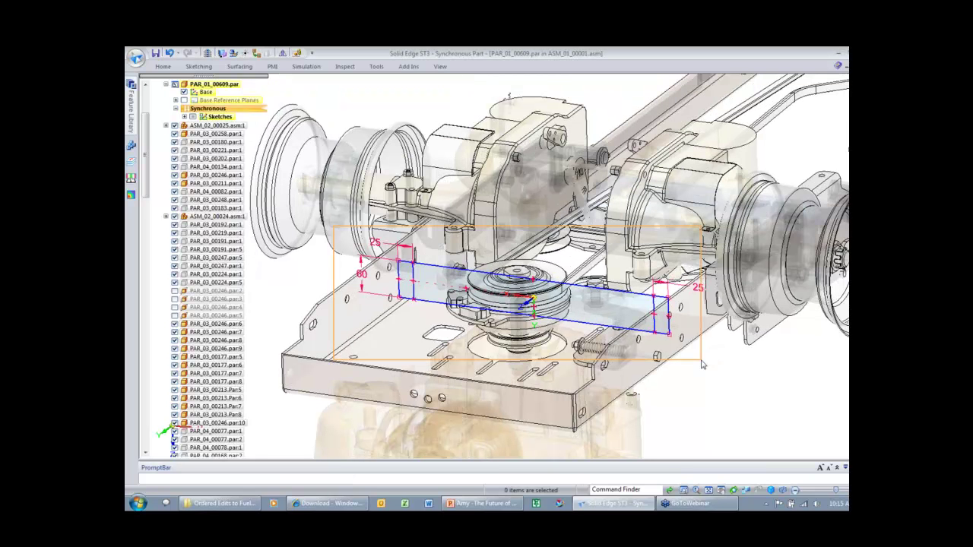
click(429, 263)
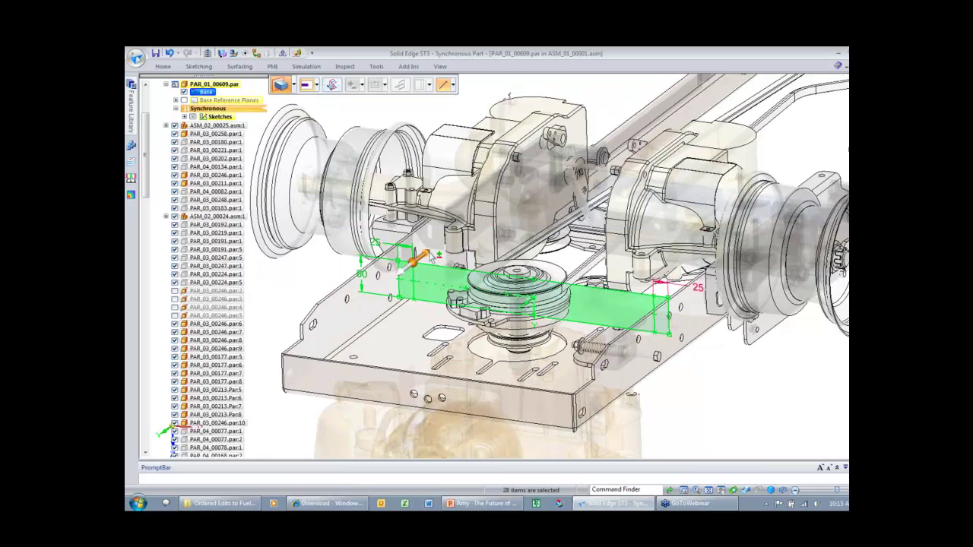
click(415, 260)
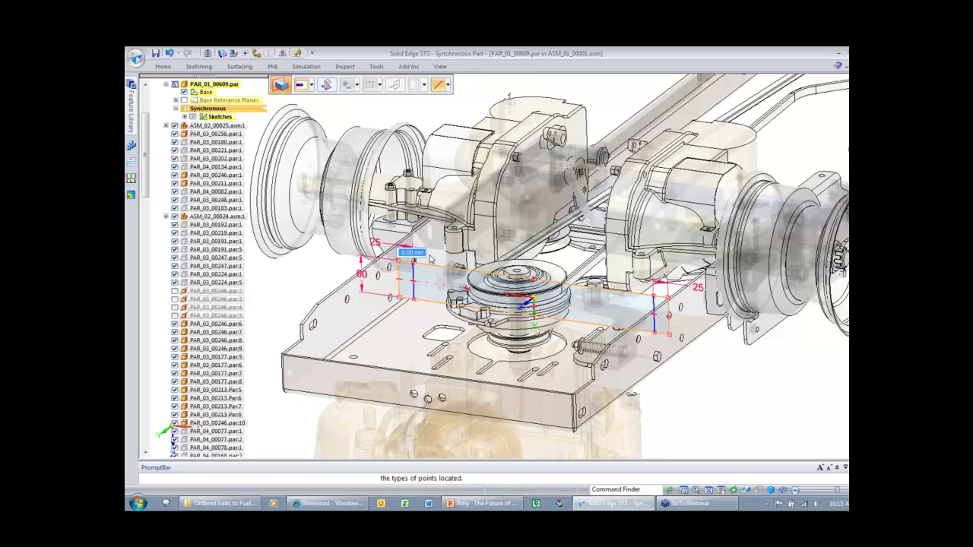
text(25)
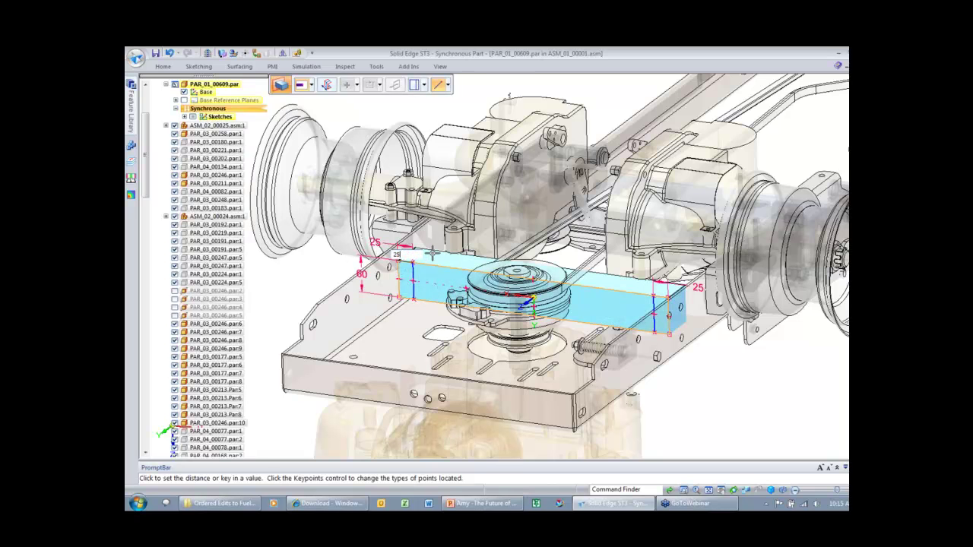
key(Return)
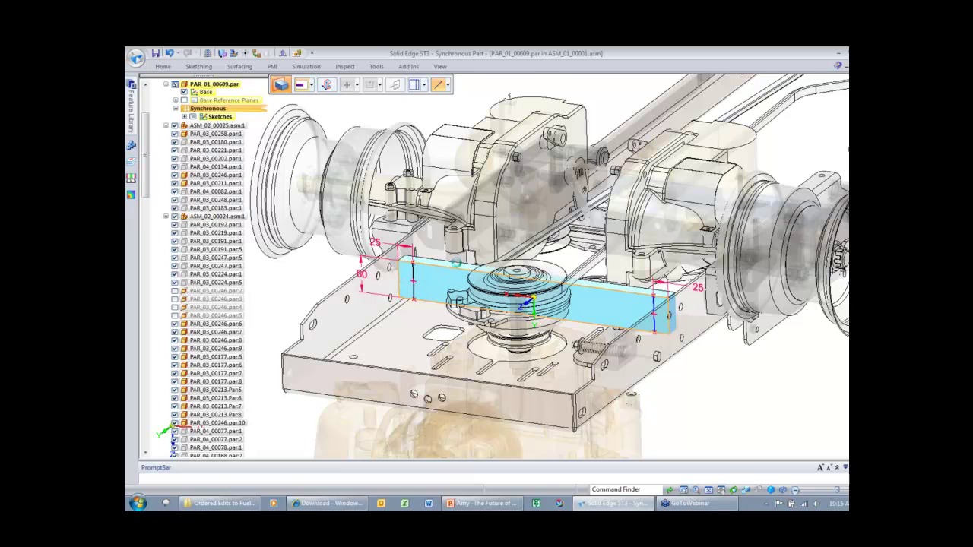
click(455, 263)
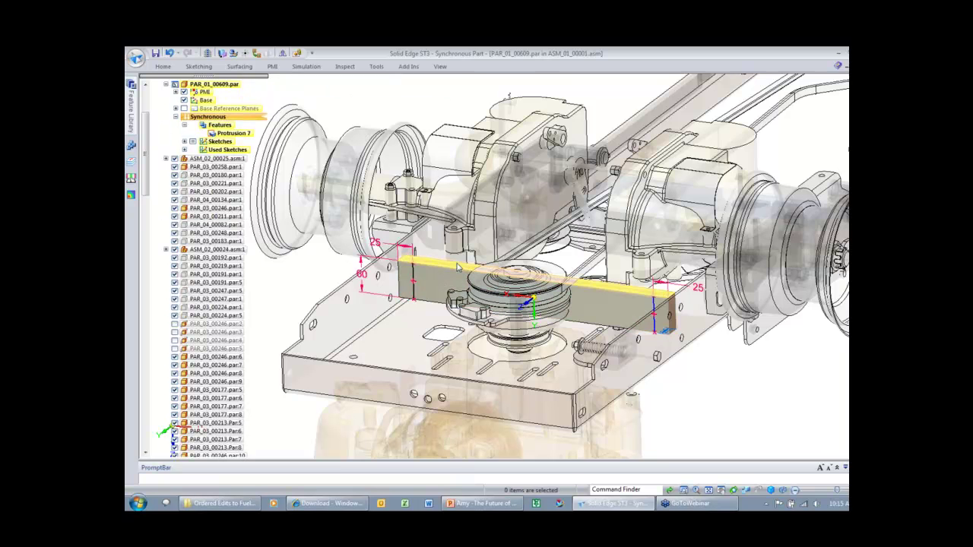
- Select the 25 mm sketch regions at both ends of the bar and extrude them 105 mm forward into two legs
scroll(459, 267, up, 1)
click(386, 291)
click(387, 291)
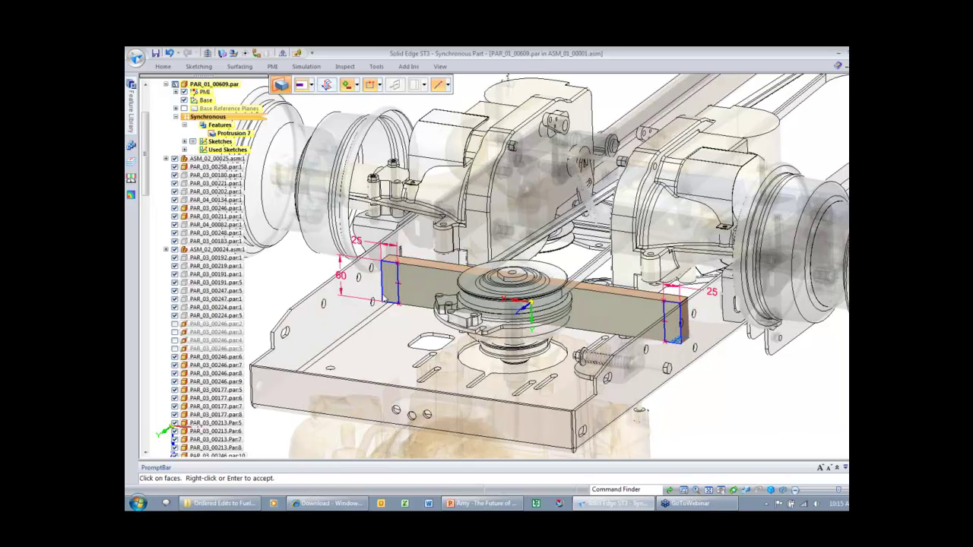
right_click(385, 299)
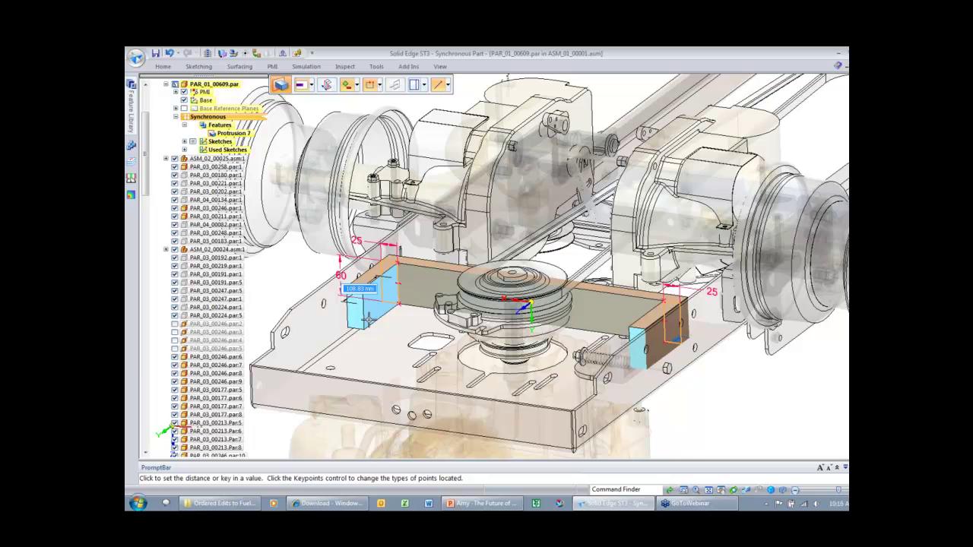
click(367, 320)
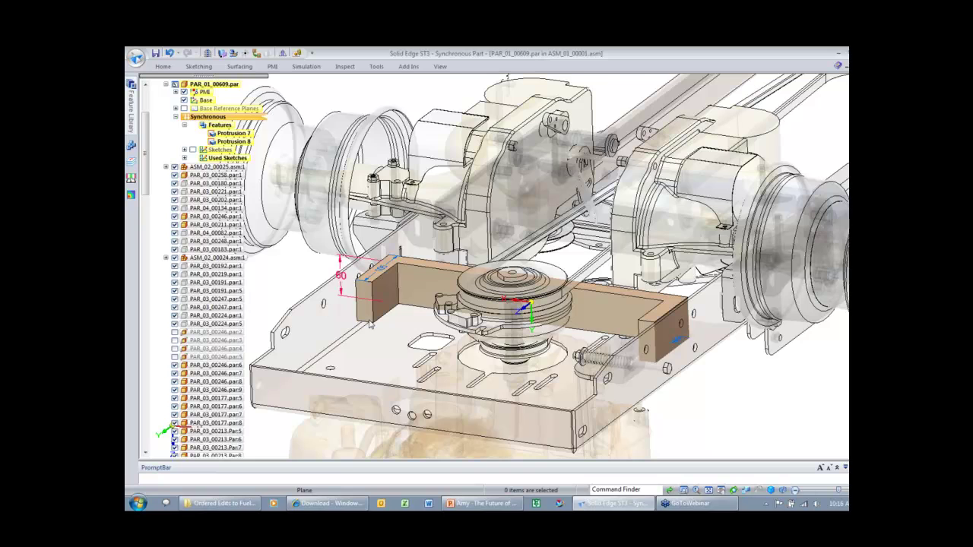
- Hide all other assembly components so that only the cross bar part is displayed
middle_drag(370, 322, 386, 290)
right_click(386, 290)
click(385, 276)
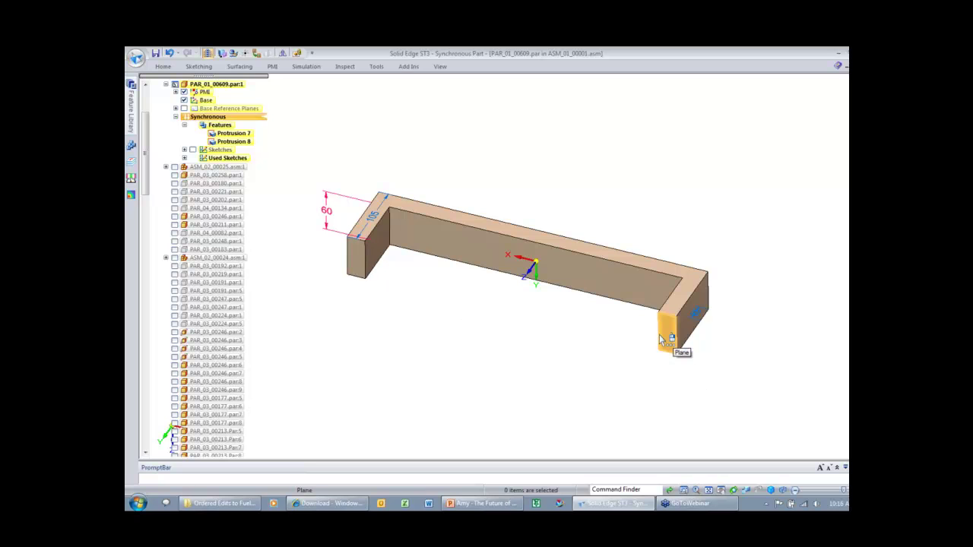
- Try to lengthen both legs by moving one leg's end face about 47 mm outward, and open the leg length dimension for editing
click(352, 266)
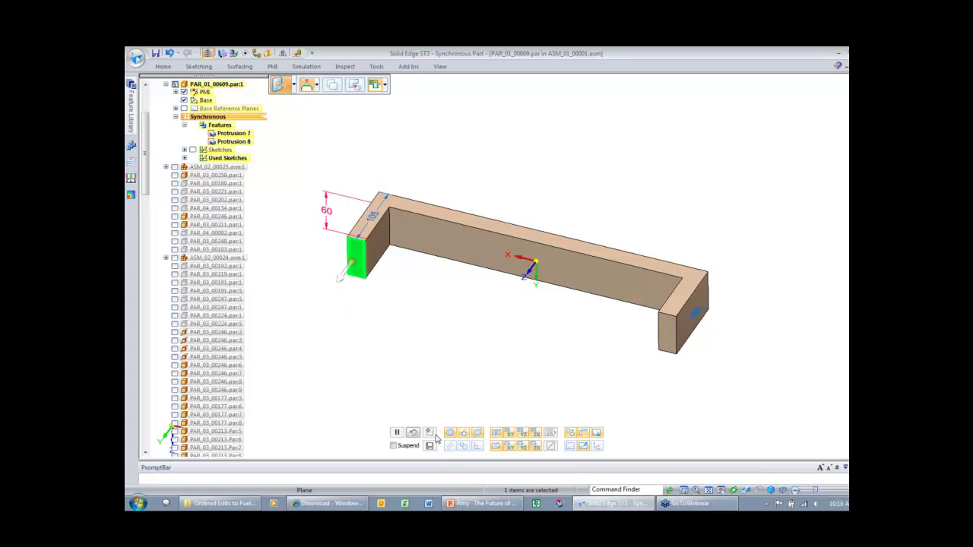
click(341, 286)
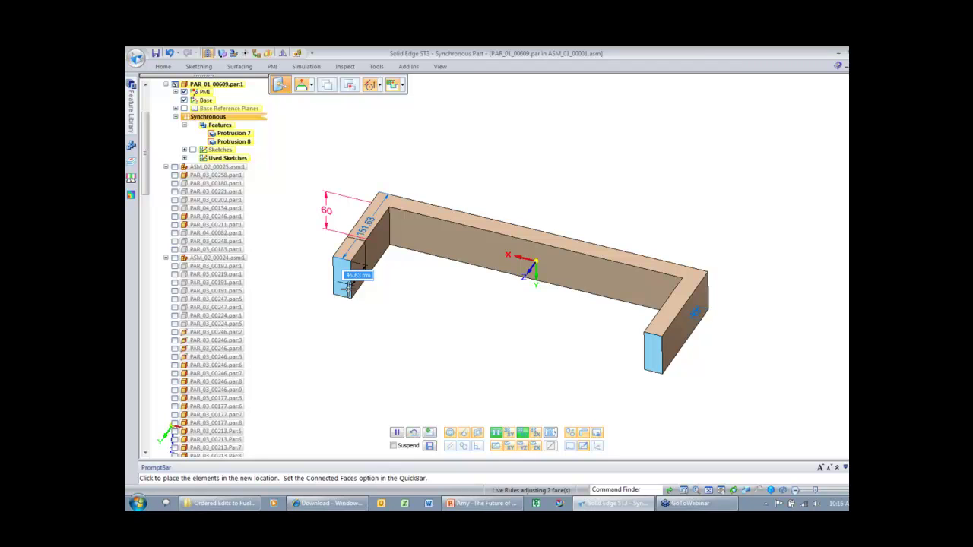
click(347, 288)
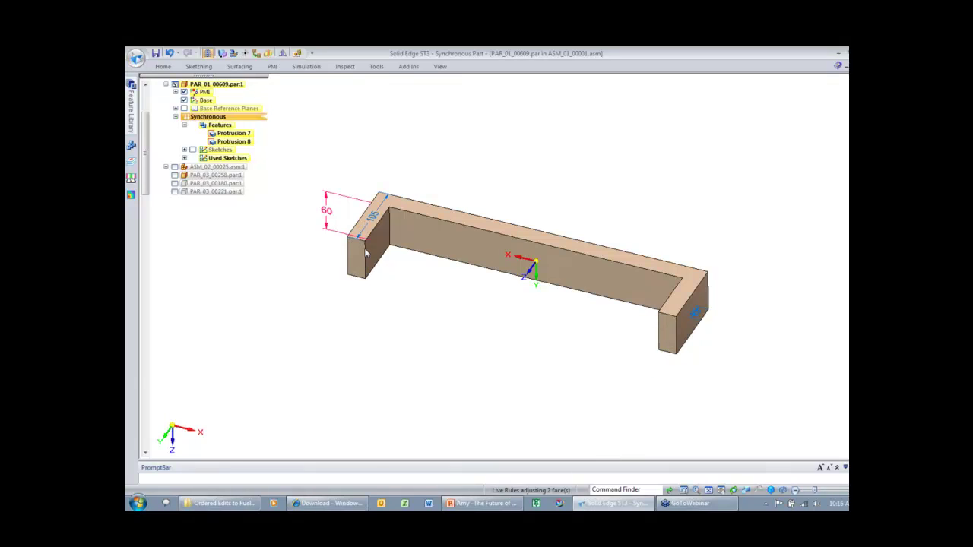
click(372, 218)
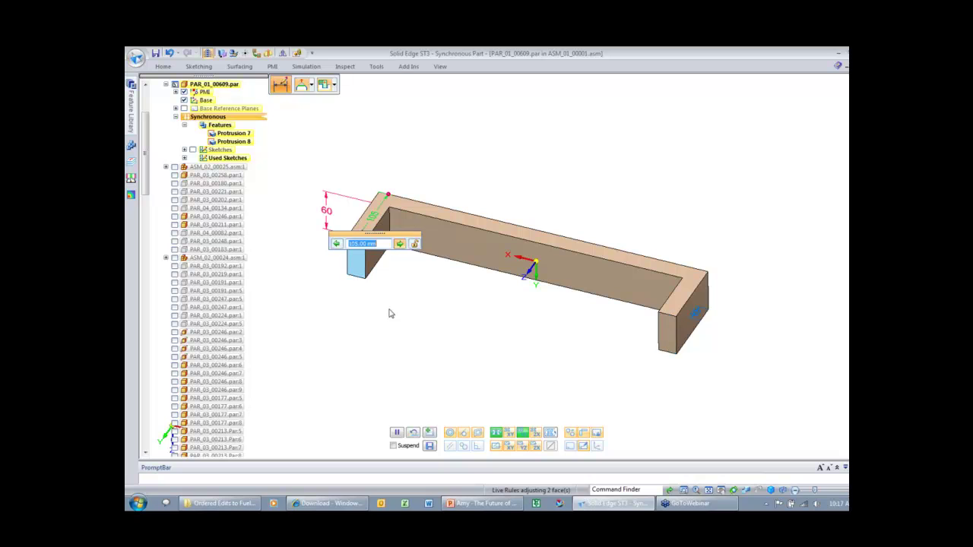
key(Return)
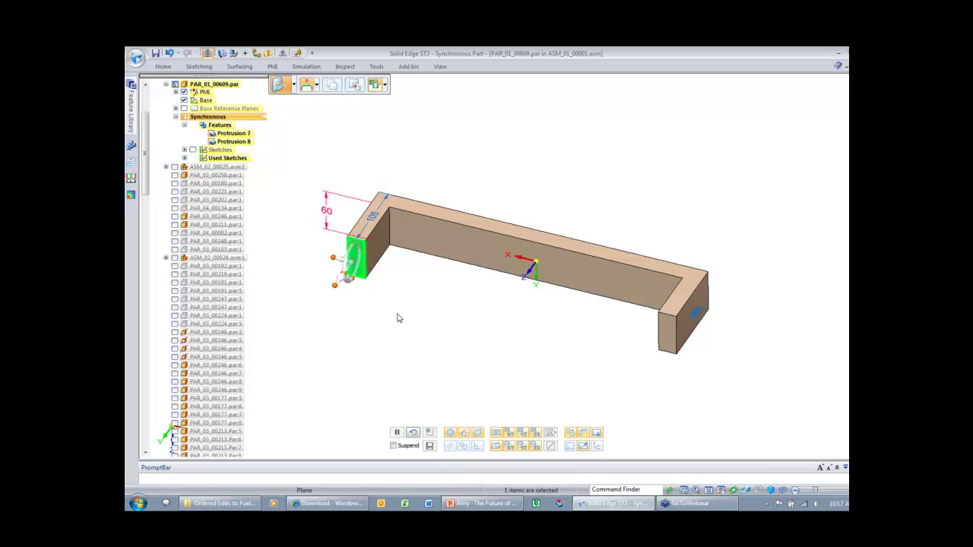
click(399, 318)
- Hide the PMI dimensions and draw a short line across the width of the bar's upper face, perpendicular to its long edges
scroll(388, 316, down, 1)
click(184, 92)
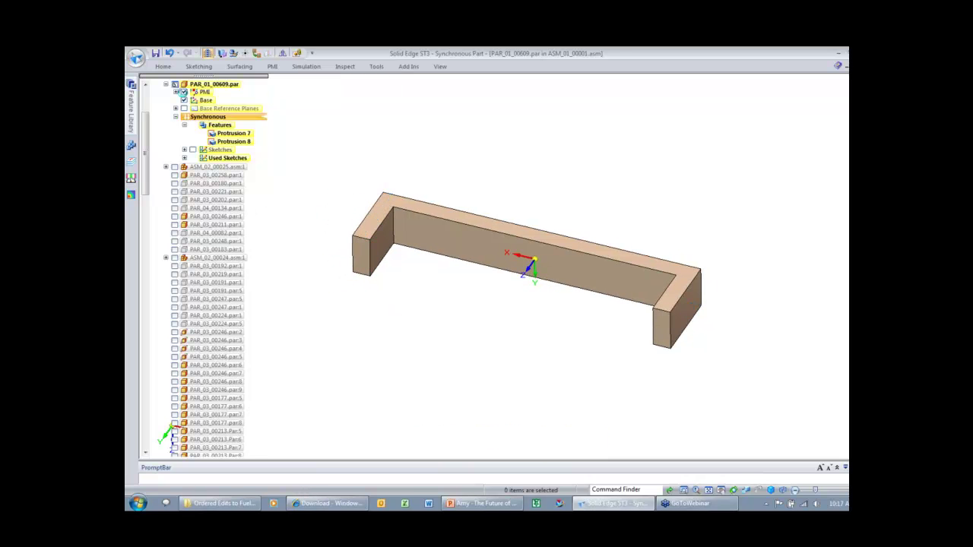
middle_drag(443, 333, 444, 333)
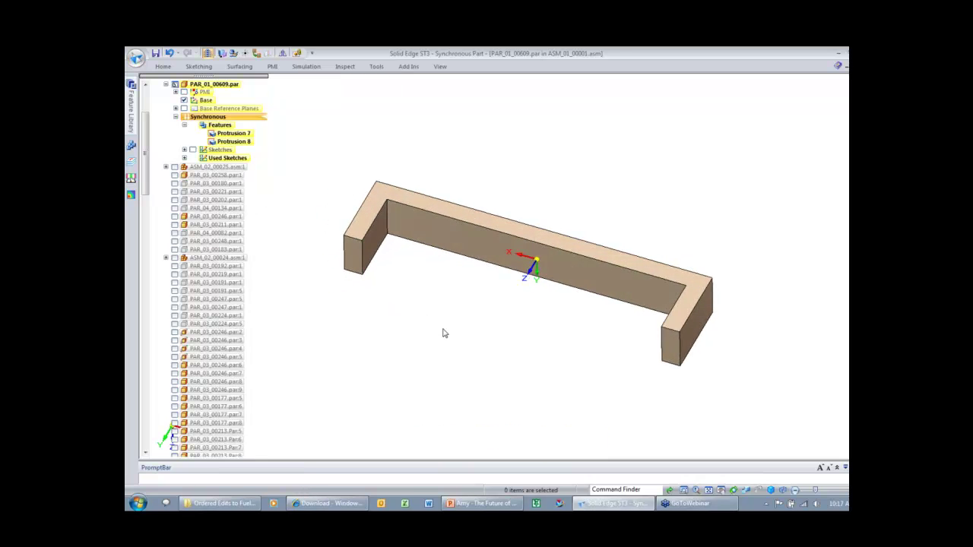
right_drag(446, 331, 468, 328)
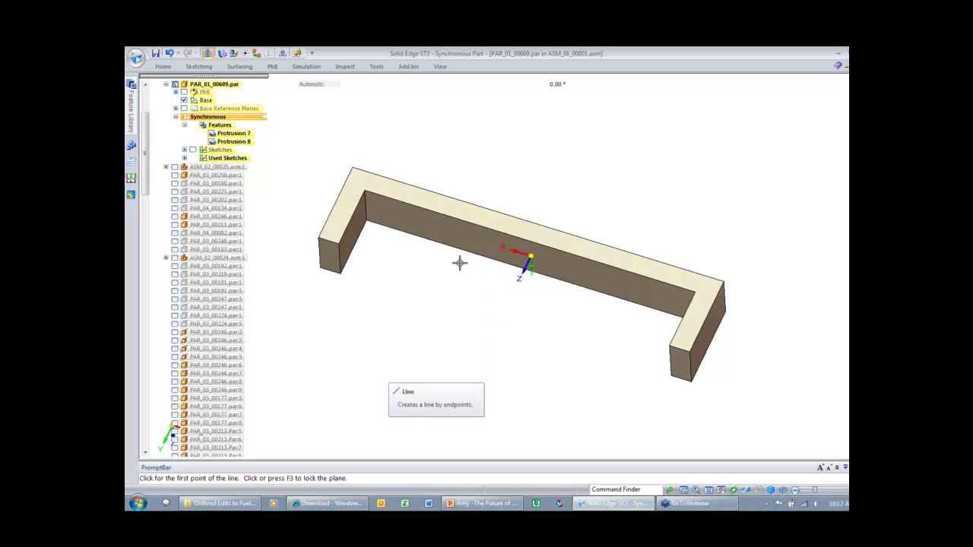
click(453, 200)
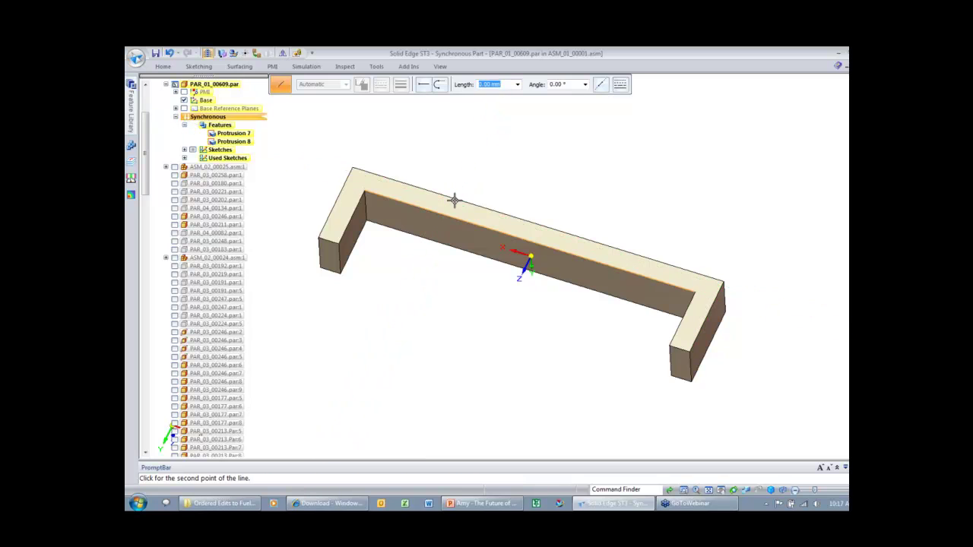
right_click(409, 269)
scroll(415, 245, up, 1)
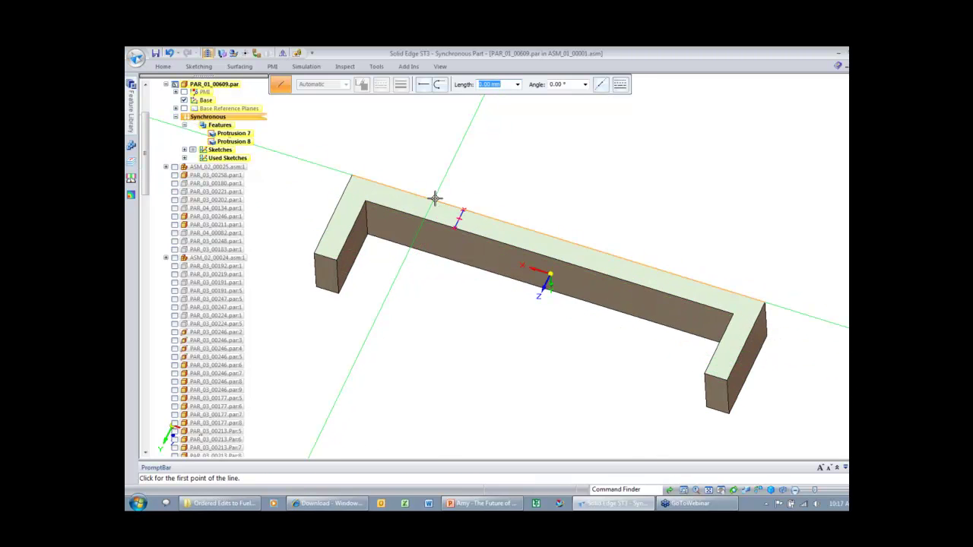
- Sketch a rounded tab profile of line, tangent arc and line on the bar's rear upper edge, between the short line and the nearest end
click(435, 199)
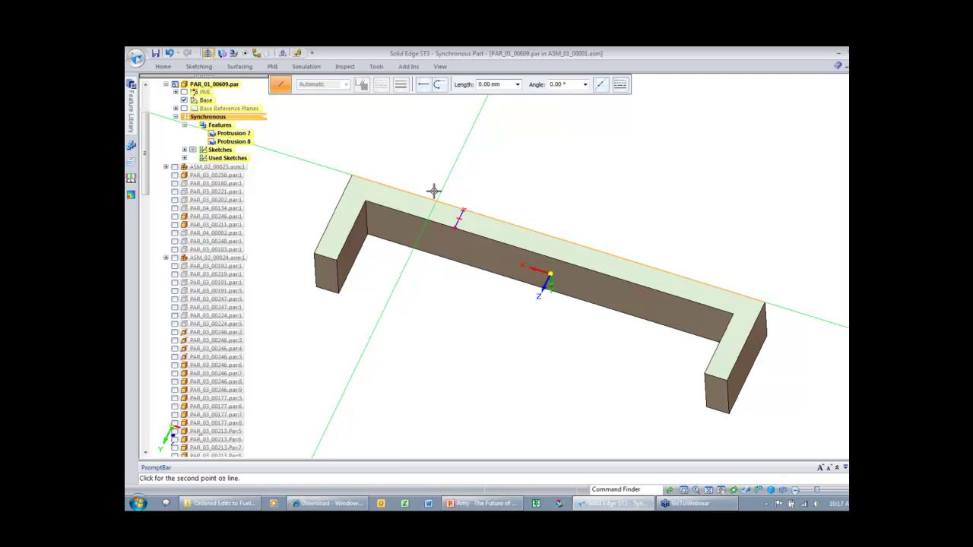
click(432, 178)
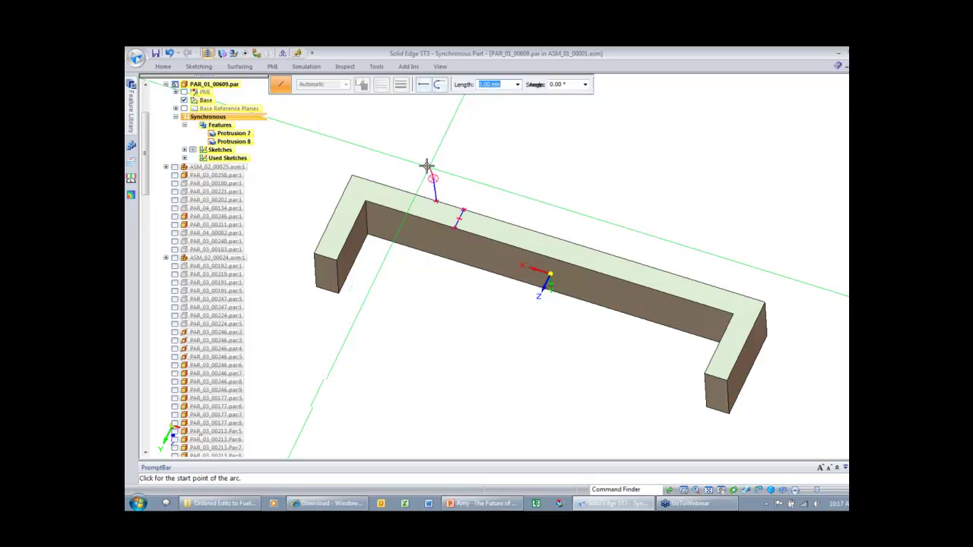
click(378, 182)
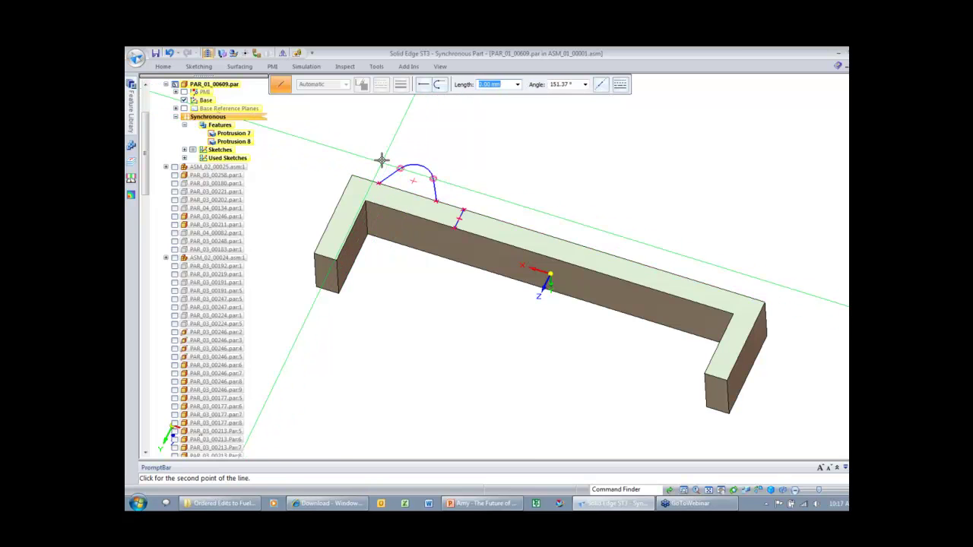
right_click(370, 154)
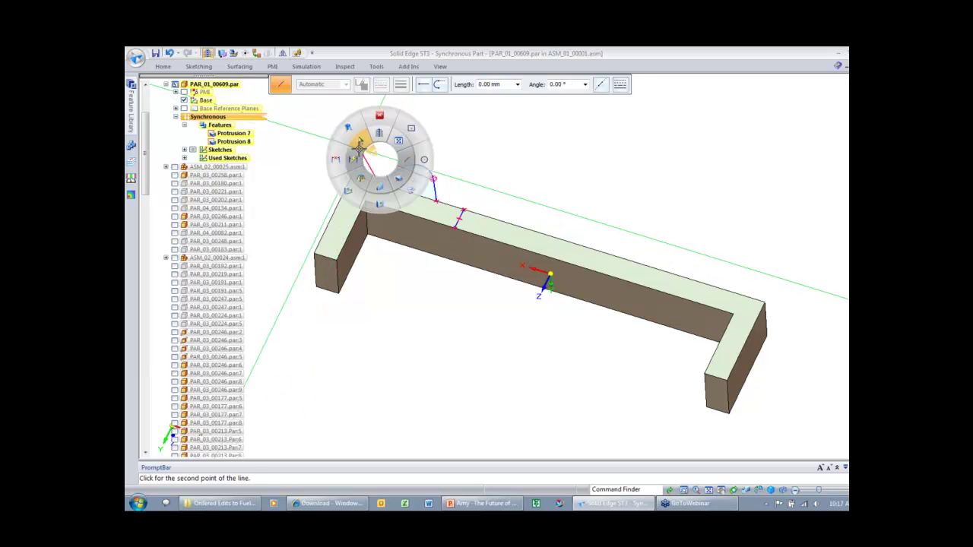
right_click(498, 183)
click(539, 183)
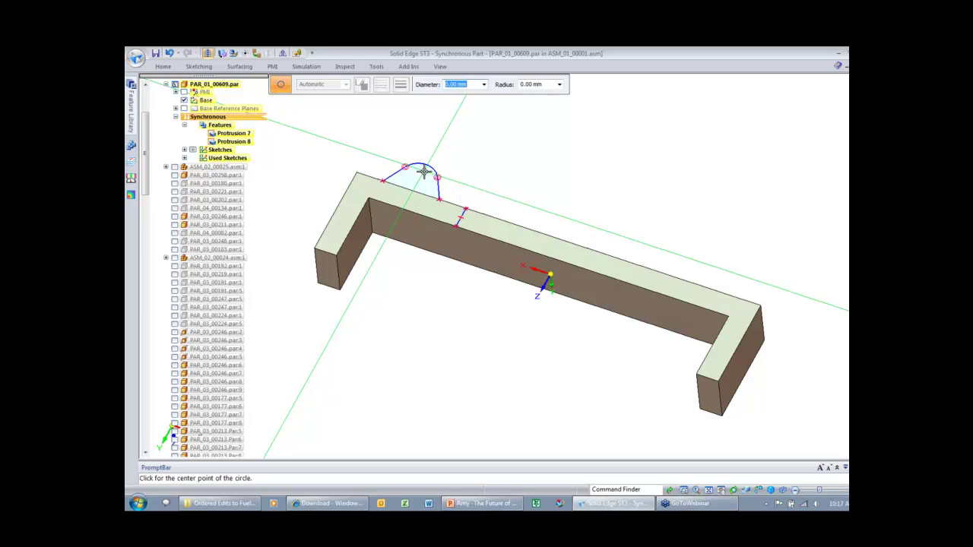
text(10)
key(Tab)
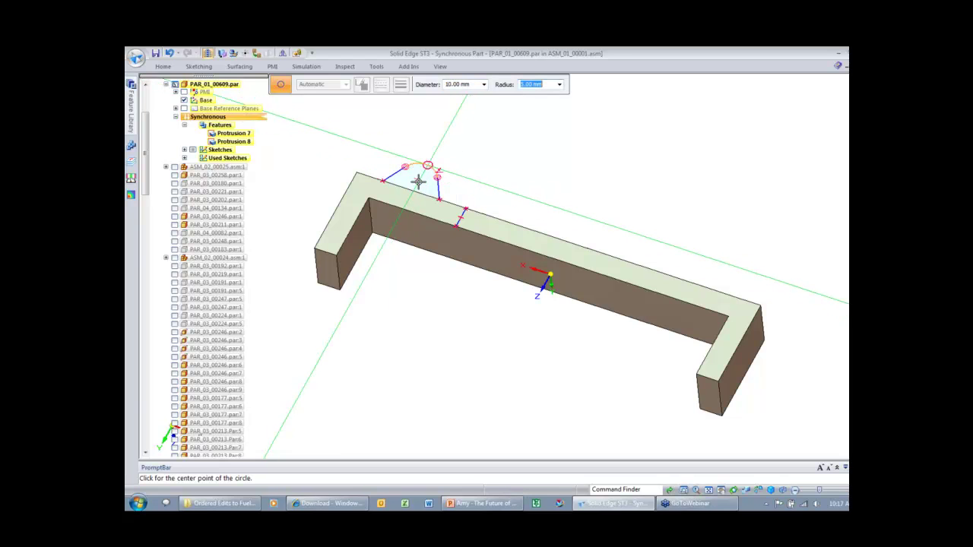
click(416, 181)
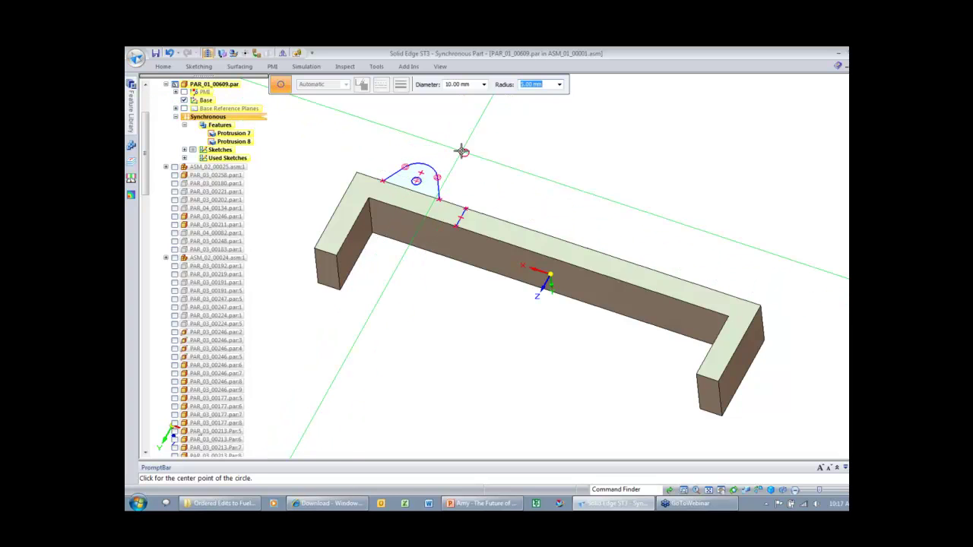
key(ctrl+z)
- Draw a circle with a 10 mm diameter inside the rounded tab profile
right_drag(517, 175, 557, 172)
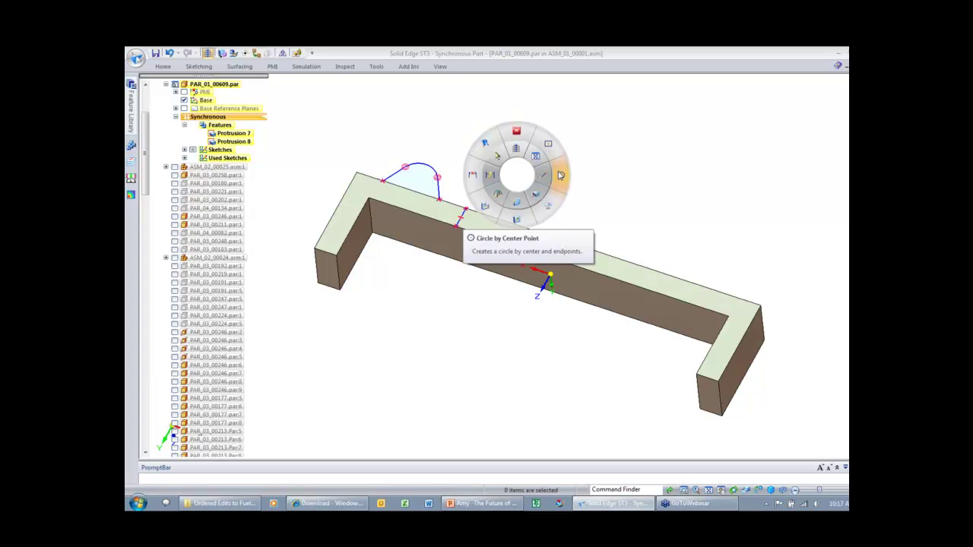
click(560, 175)
text(10)
key(Tab)
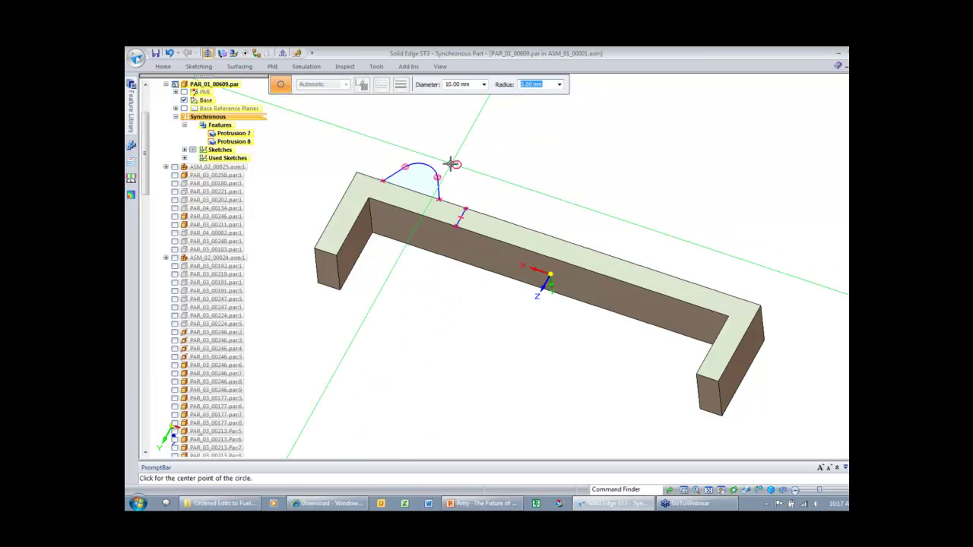
click(417, 179)
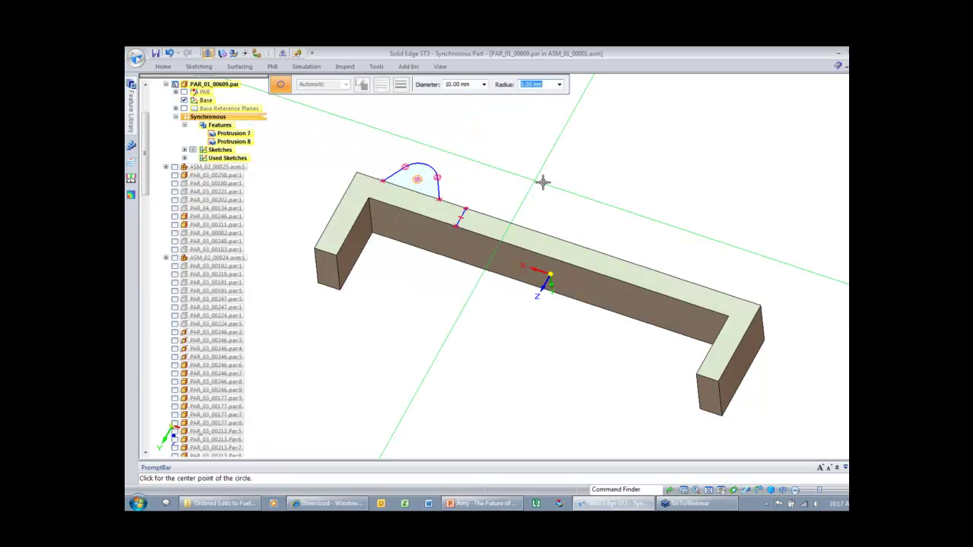
- Mirror the tab profile, its circle and the short line about the bar's centre, keeping the originals
click(287, 56)
drag(480, 252, 365, 145)
click(545, 292)
click(510, 325)
right_drag(479, 369, 458, 349)
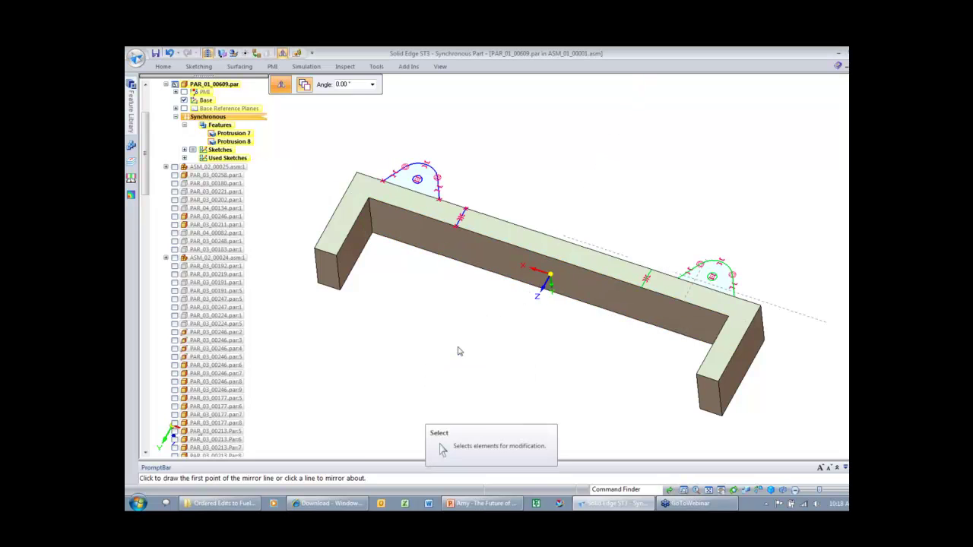
- Extrude the upper-face region between the two short lines 80 mm upward into a raised middle plate
middle_drag(461, 319, 453, 310)
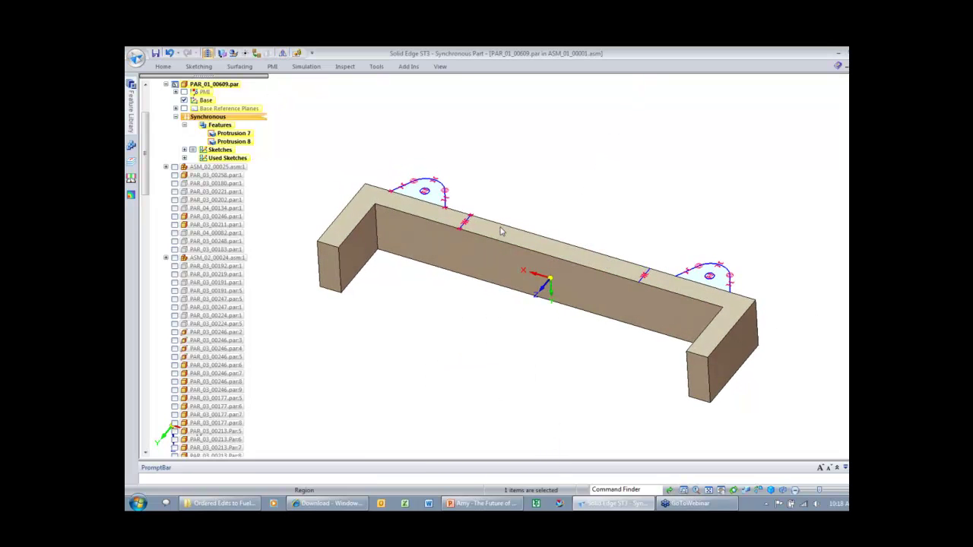
click(504, 231)
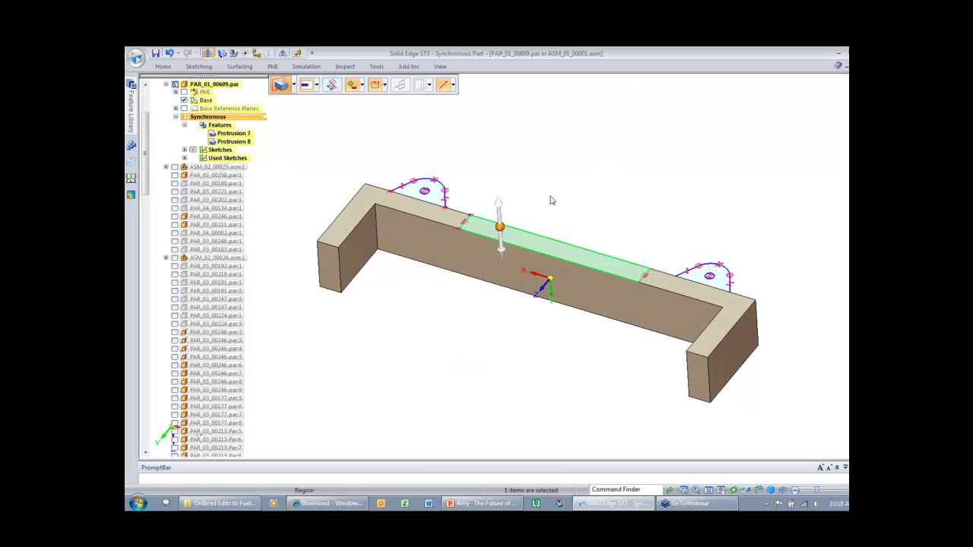
click(493, 209)
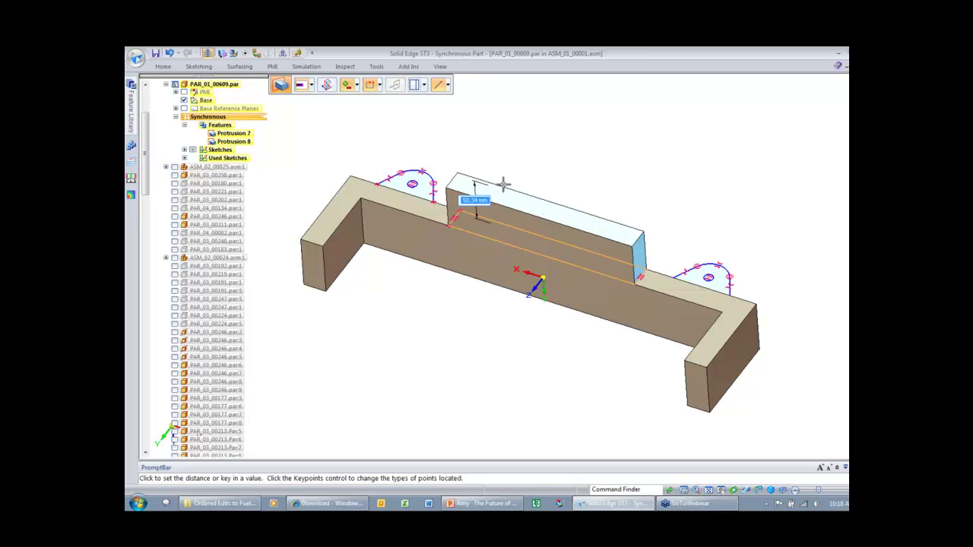
text(80)
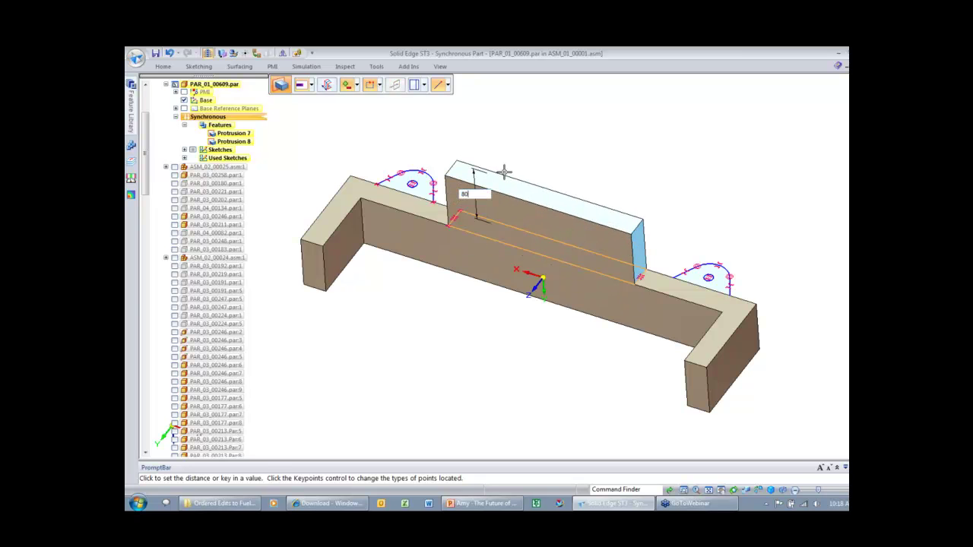
key(Return)
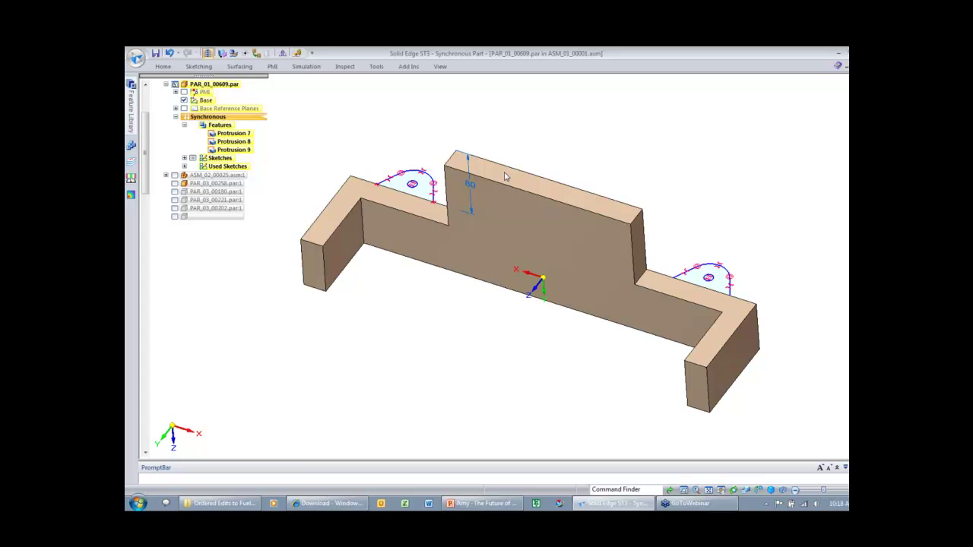
- Select both rounded tab regions, leaving out their circles, and extrude them 25 mm along the bar's back face into lugs
middle_drag(539, 160, 387, 258)
click(388, 259)
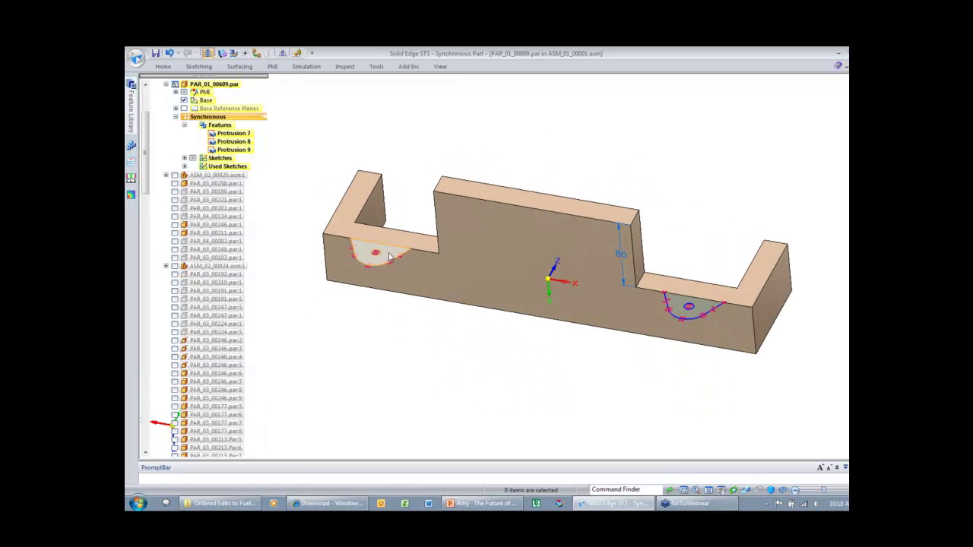
middle_drag(487, 343, 561, 358)
ctrl+click(663, 312)
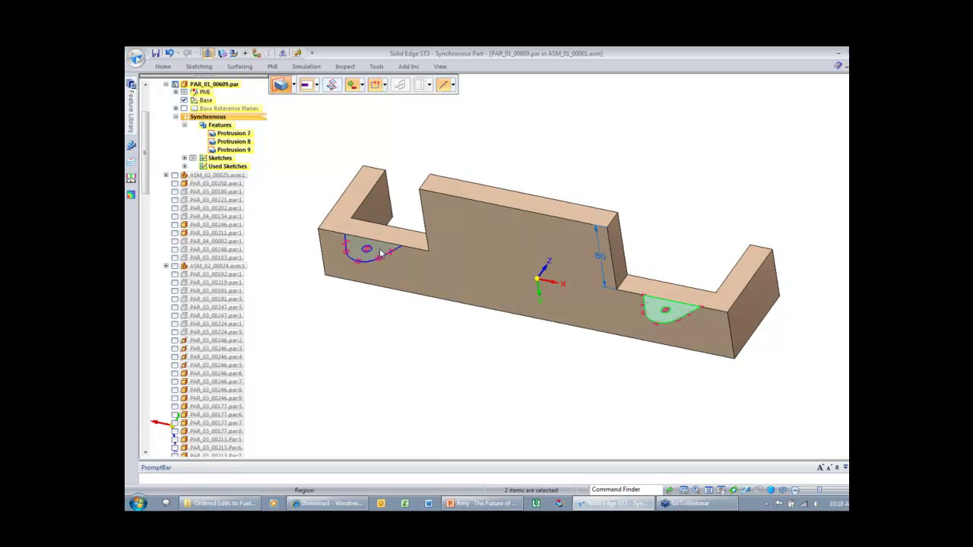
click(381, 253)
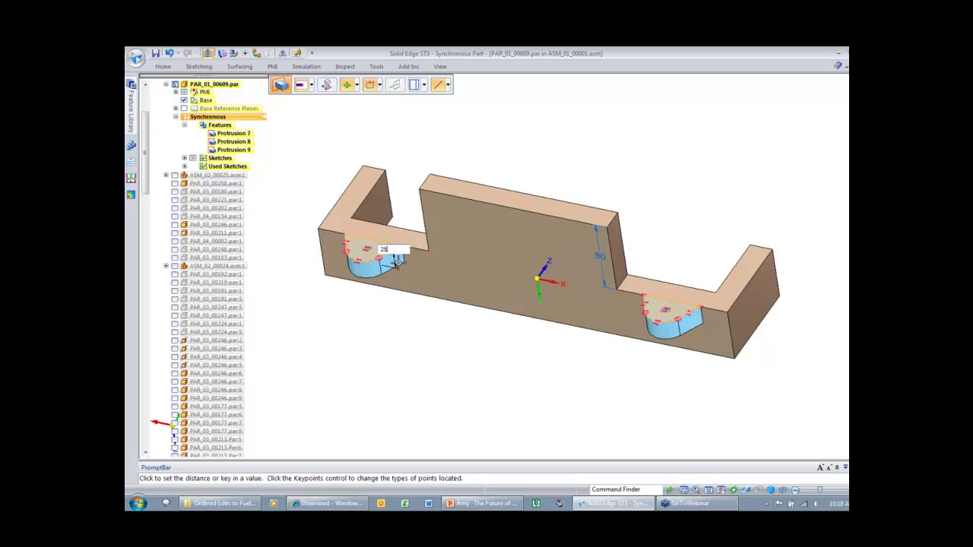
click(400, 266)
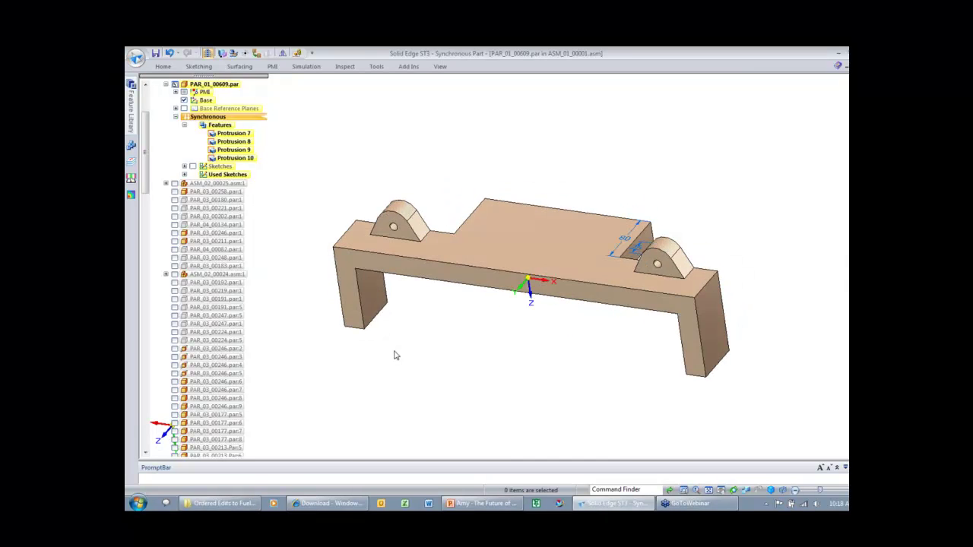
- Draw a vertical line across the bar's front face and mirror it about the bar's centre, keeping the original
right_drag(412, 354, 436, 353)
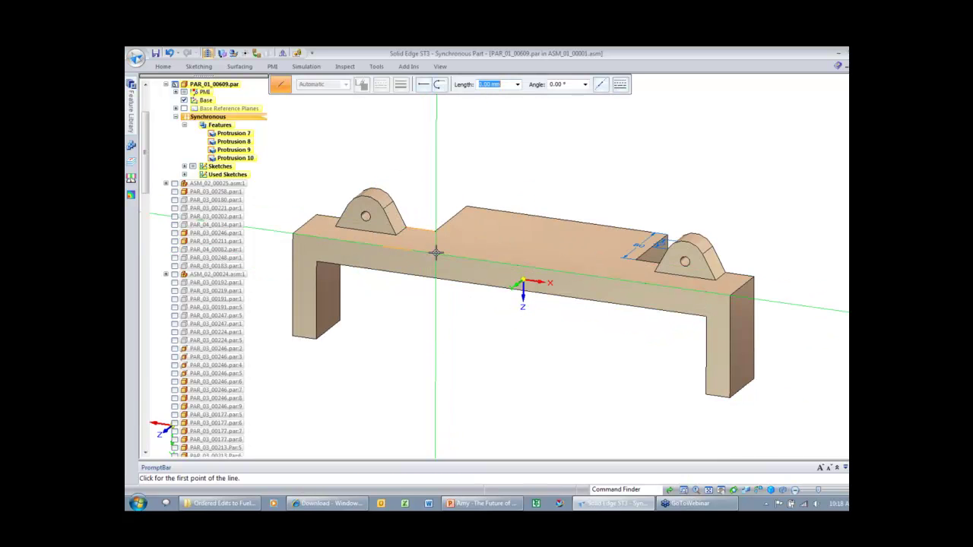
click(439, 257)
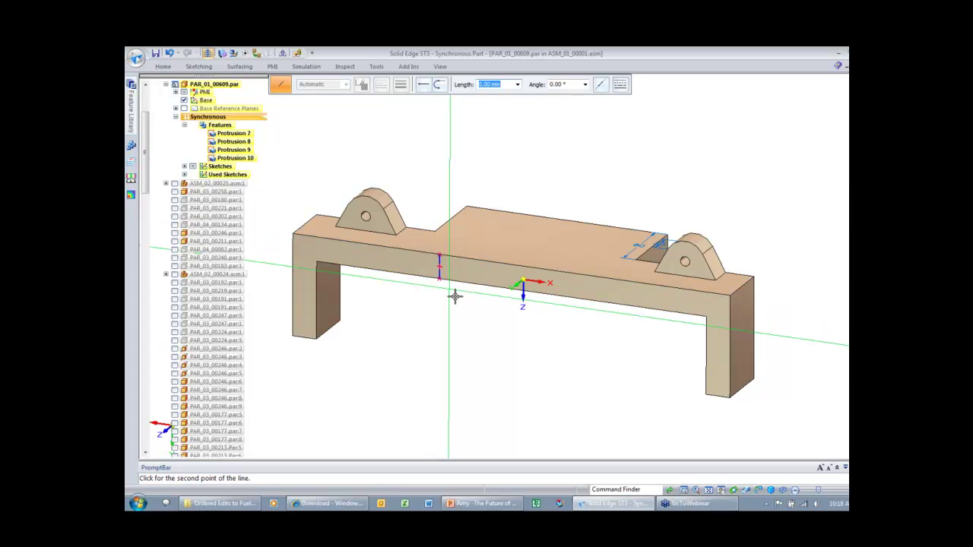
right_click(455, 296)
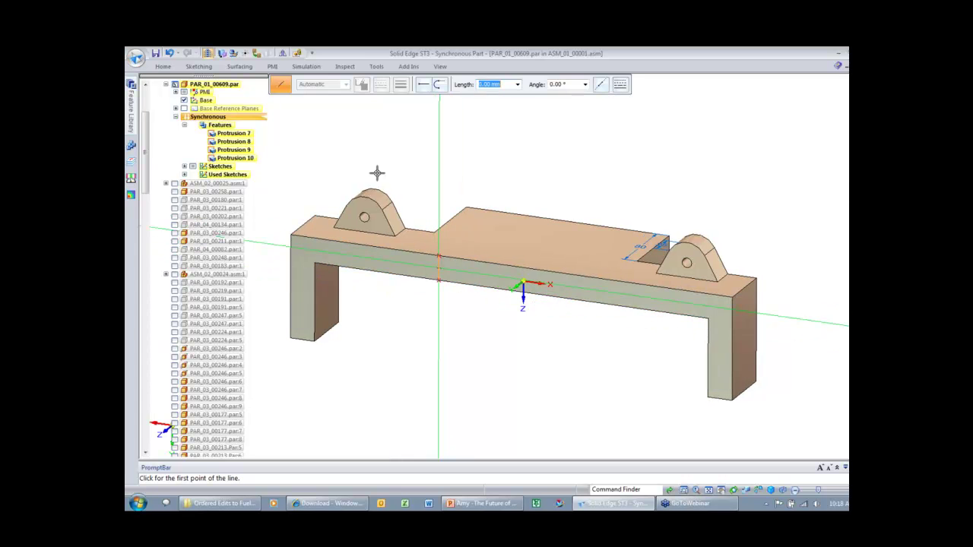
click(282, 54)
click(523, 303)
right_drag(483, 342, 466, 322)
click(485, 276)
click(476, 280)
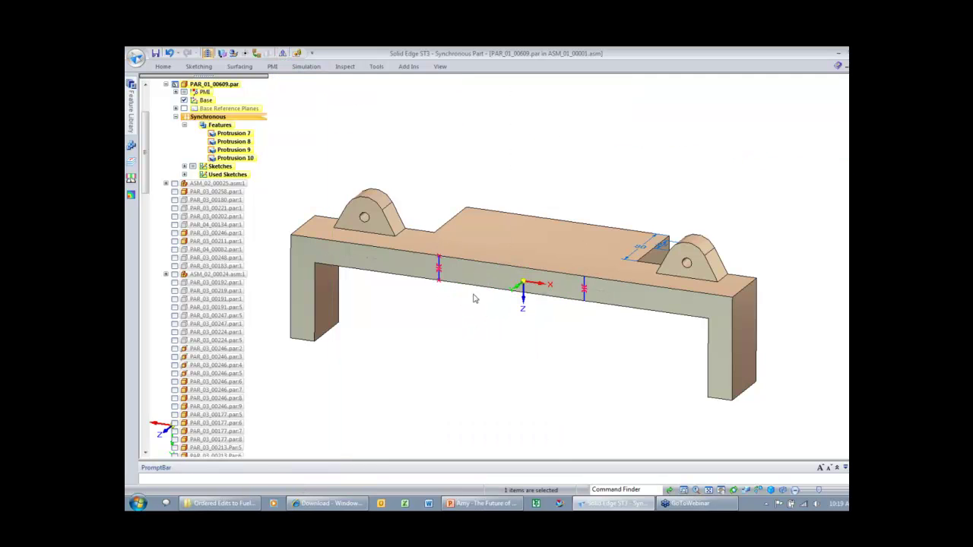
- Cut the front-face region between the two lines about 106 mm into the middle plate, and hide the part's PMI dimensions
click(470, 278)
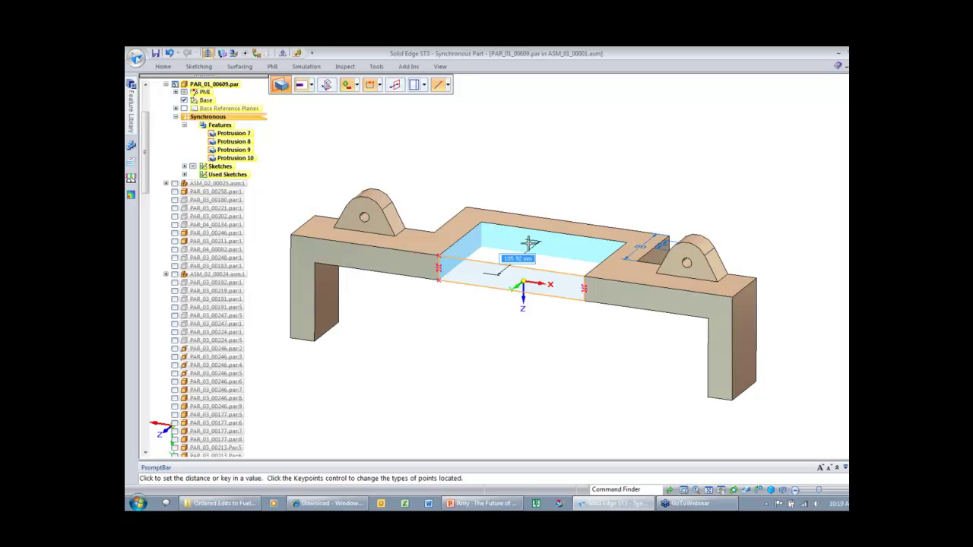
click(530, 243)
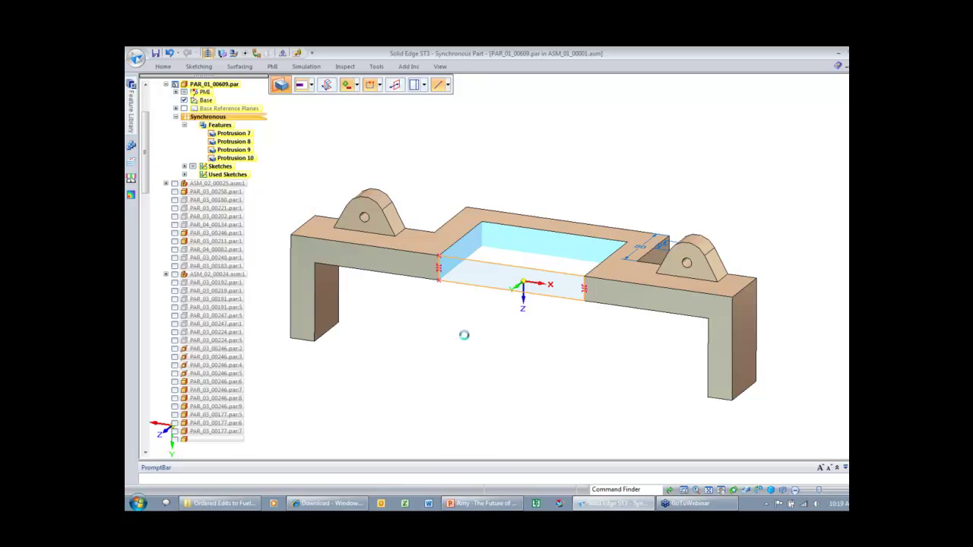
middle_drag(460, 347, 460, 347)
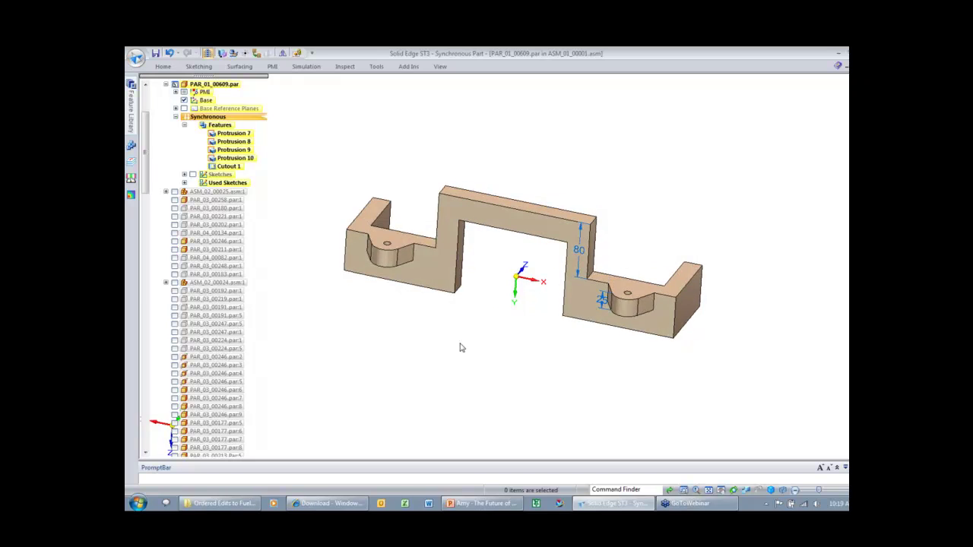
click(184, 92)
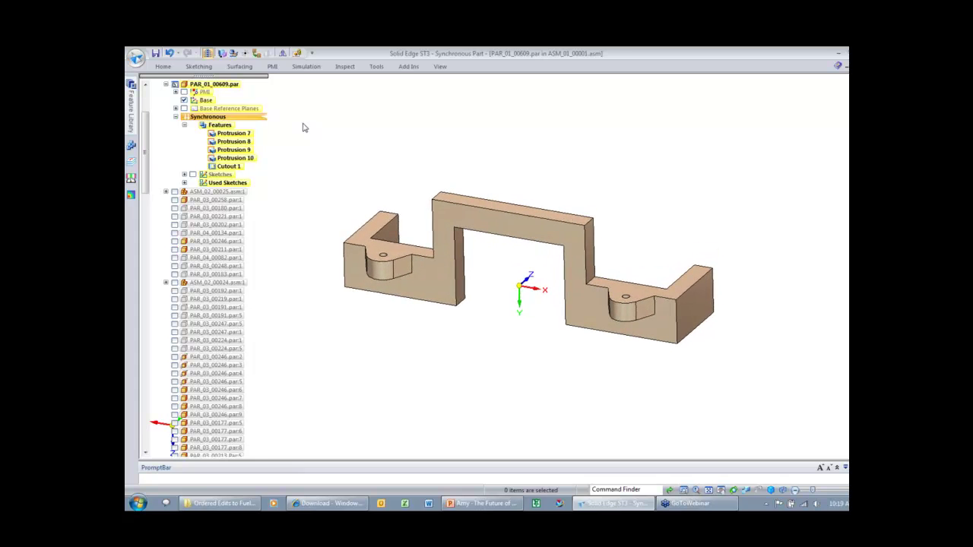
- Search the commands for "fillet" and locate where the matching Round command is found, then dismiss the results
click(642, 489)
text(fillet)
key(Return)
mouse_move(488, 235)
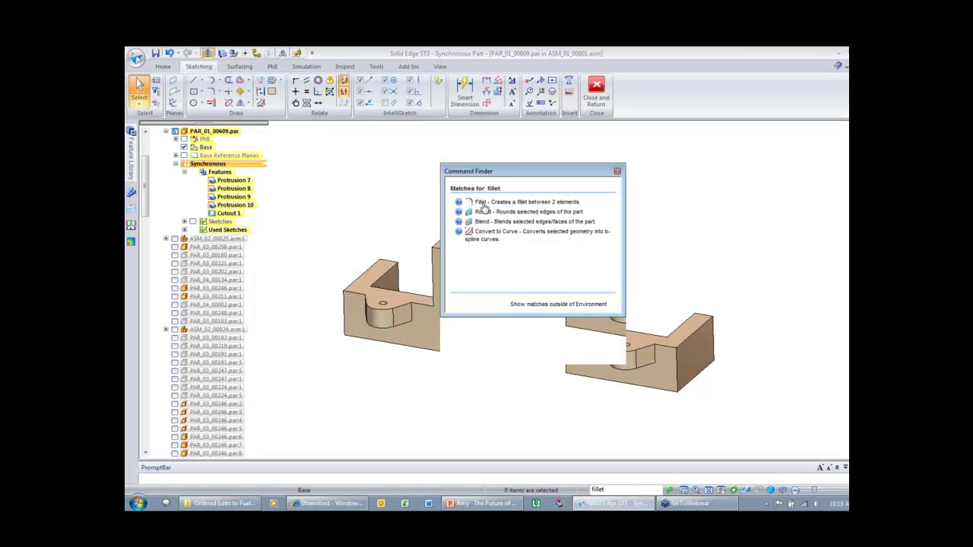
mouse_move(483, 216)
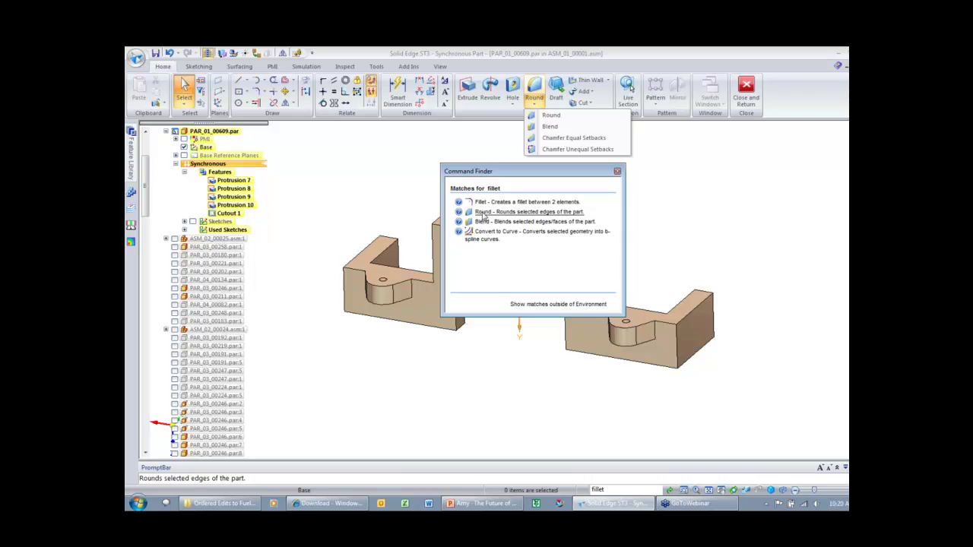
click(617, 173)
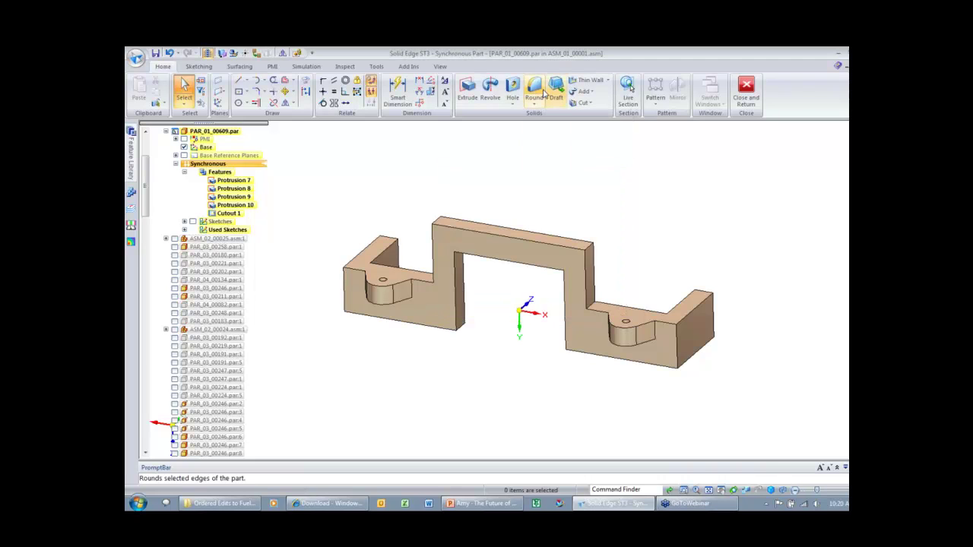
- Round the two outer corner edges of the raised middle arch with a 50 mm radius
click(535, 89)
click(587, 246)
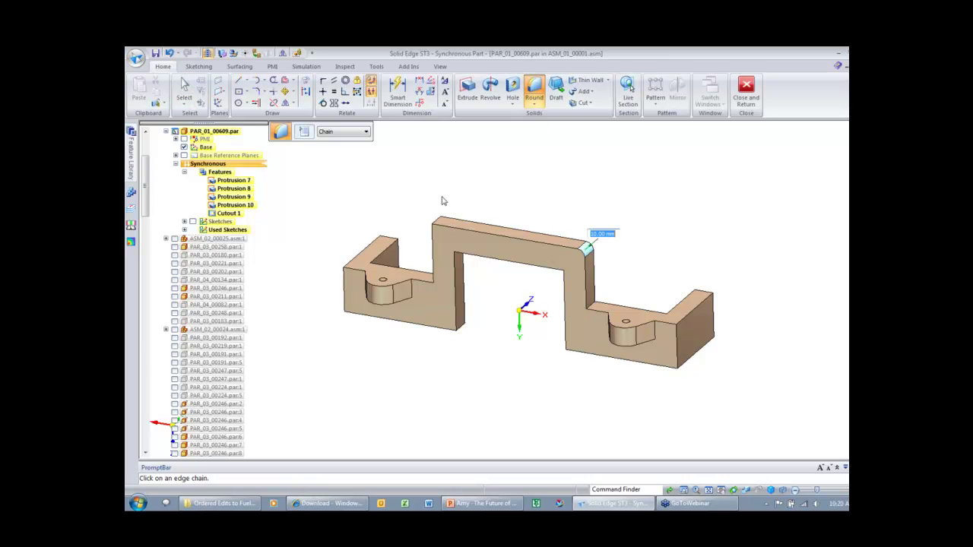
click(437, 222)
key(Return)
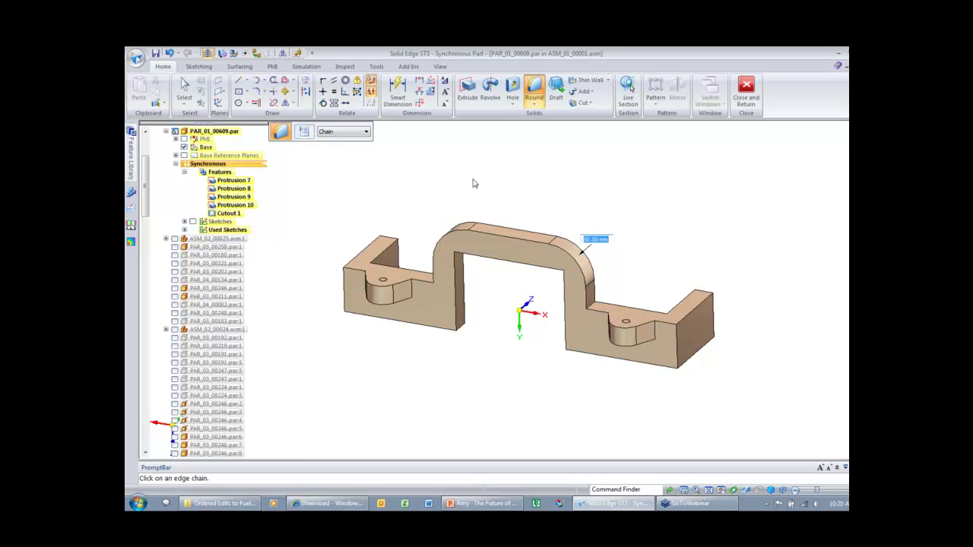
- Round the two inner corner edges of the arch opening with a 25 mm radius
scroll(475, 183, up, 2)
click(560, 280)
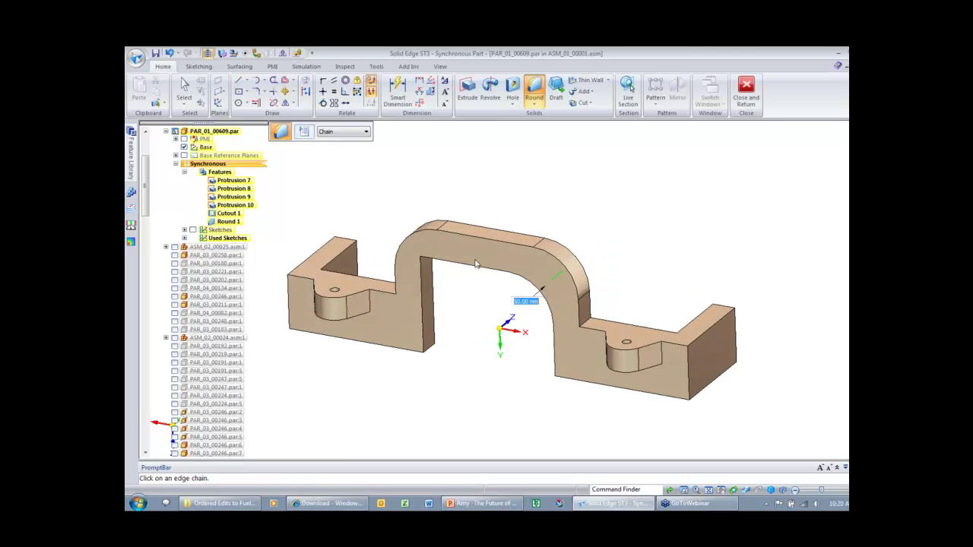
click(426, 257)
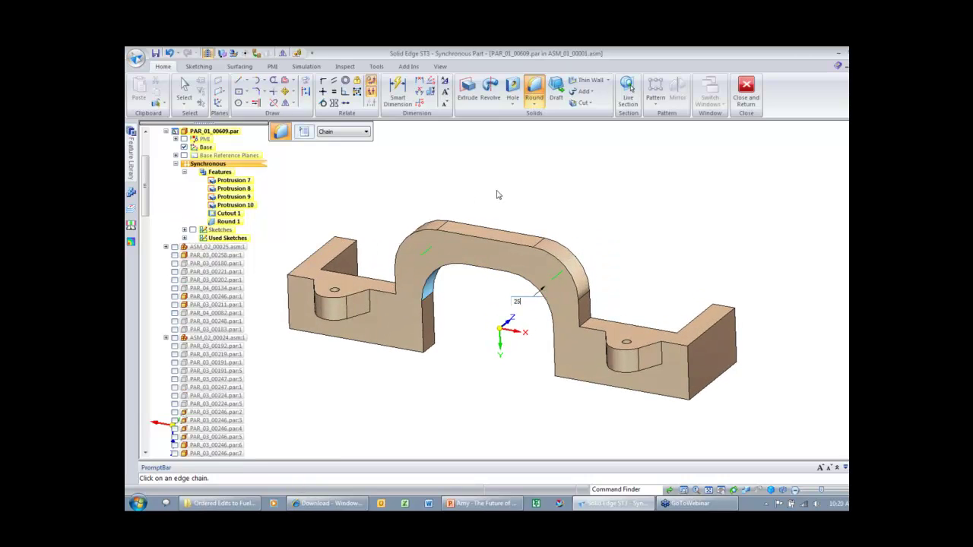
key(Return)
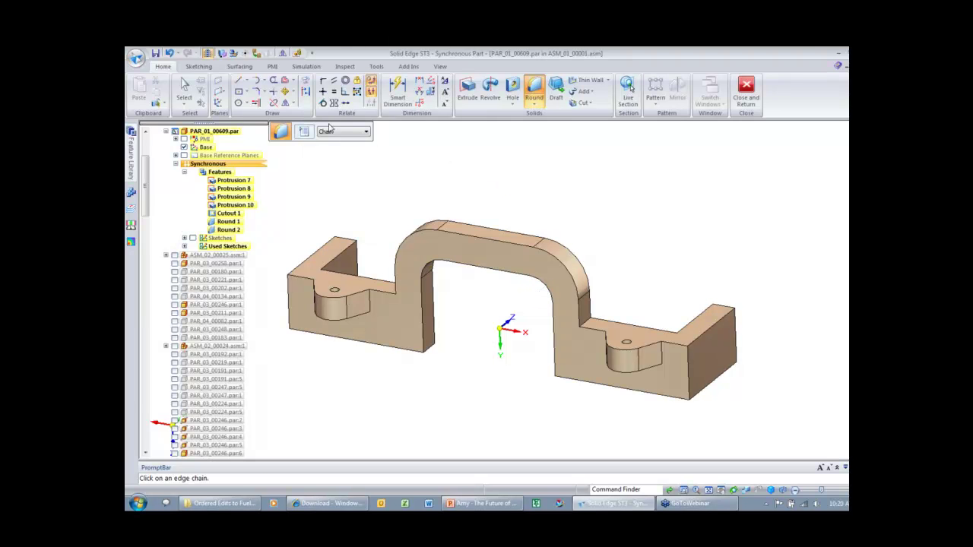
key(Escape)
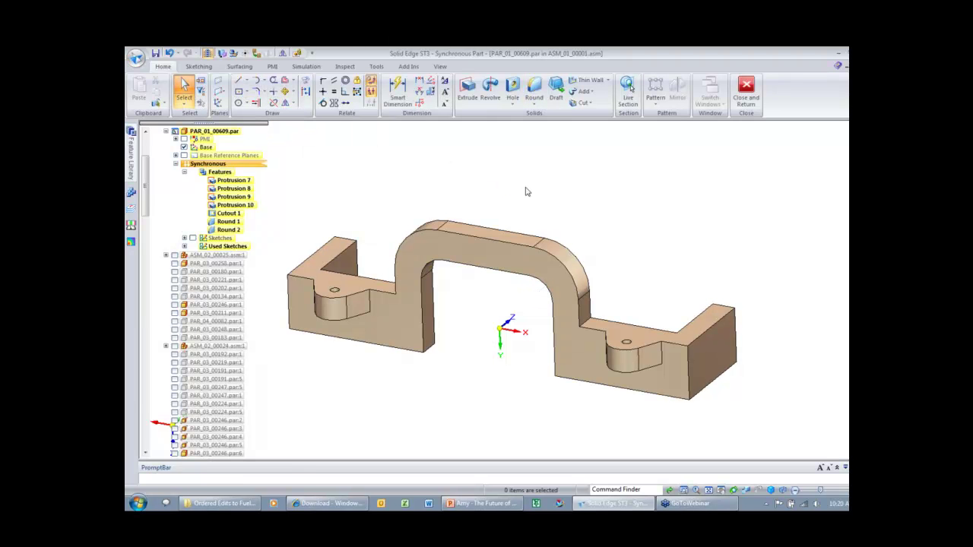
- Relate one outer rounded face of the arch as concentric with the inner round beneath it, keeping the relationship persistent
shift+middle_drag(525, 188, 536, 186)
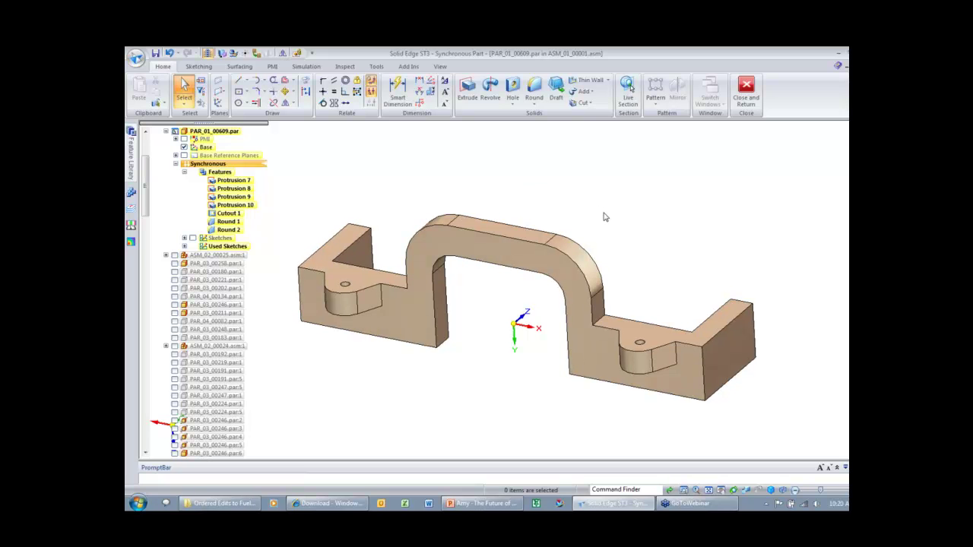
click(591, 257)
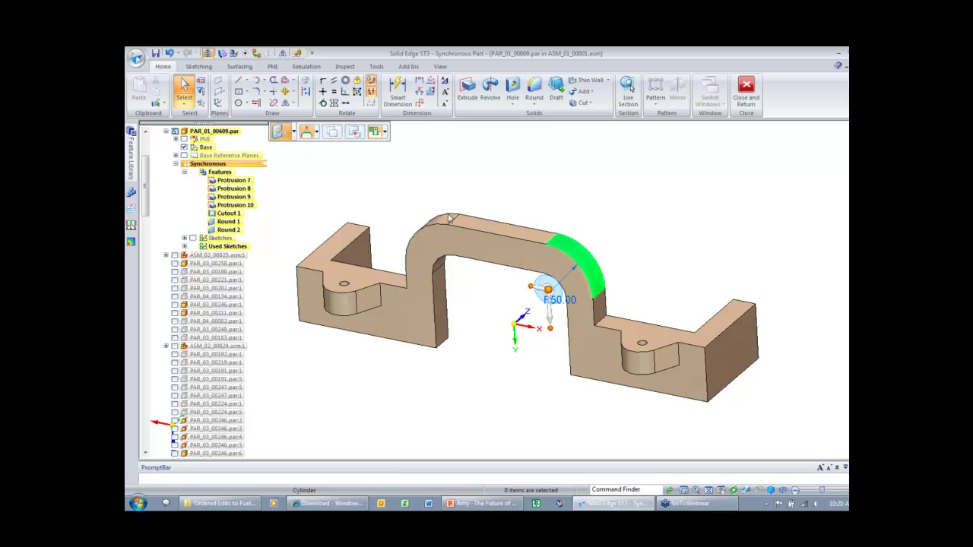
click(295, 132)
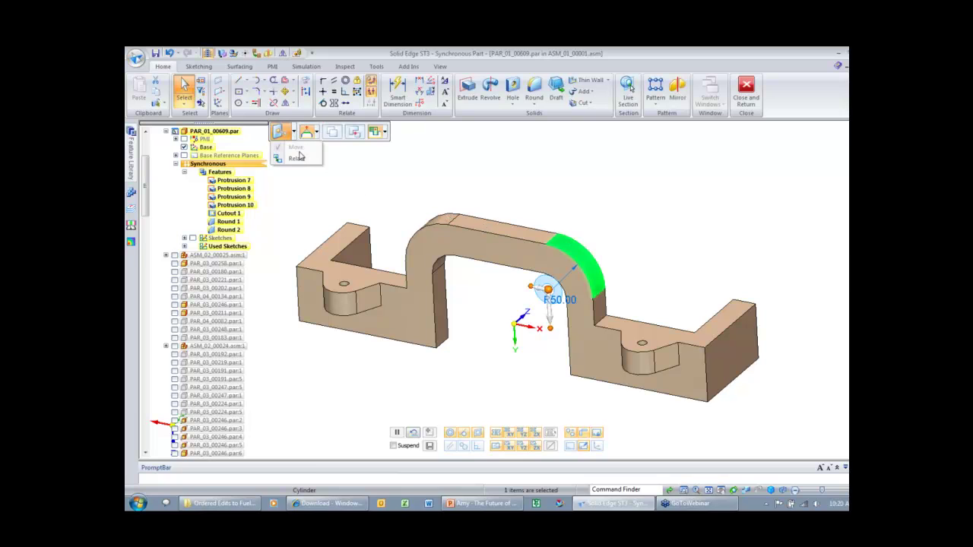
click(297, 157)
click(349, 132)
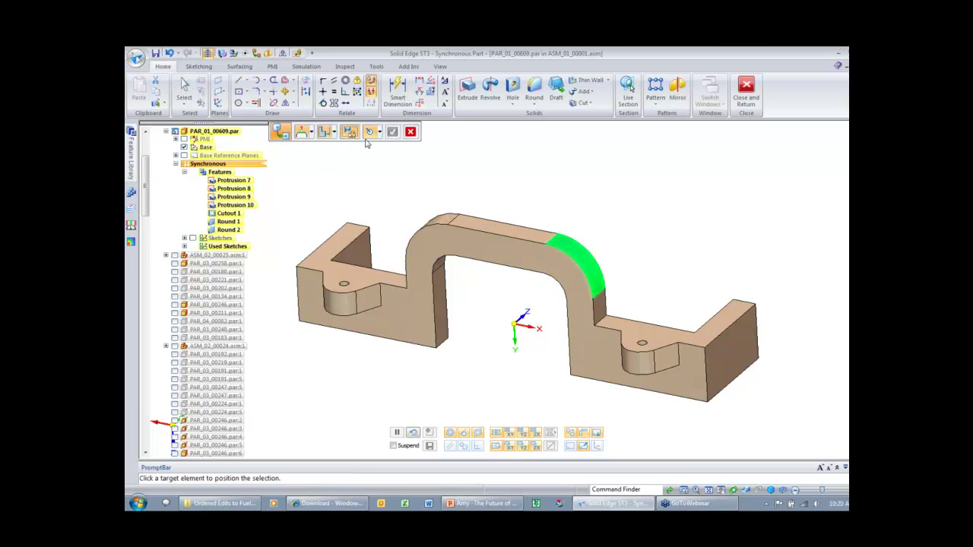
click(570, 290)
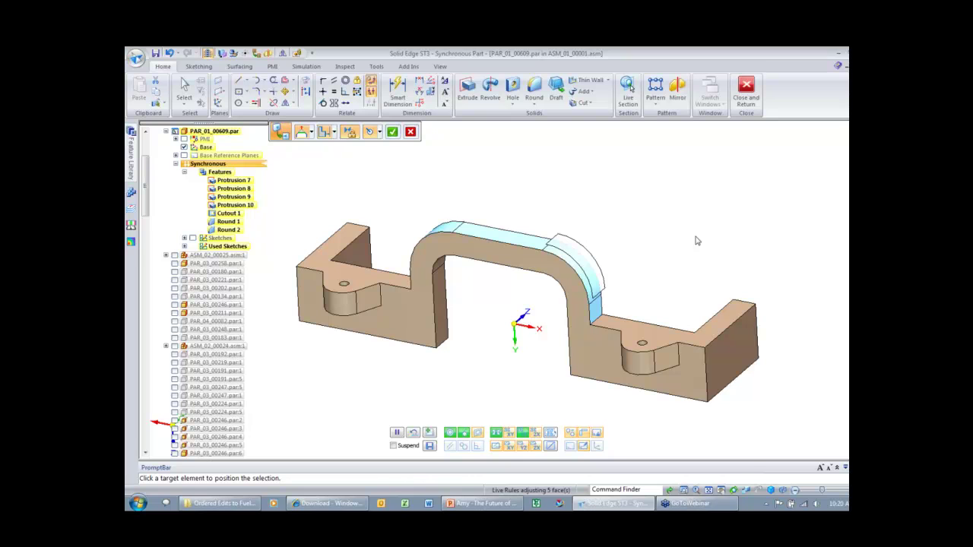
right_click(653, 205)
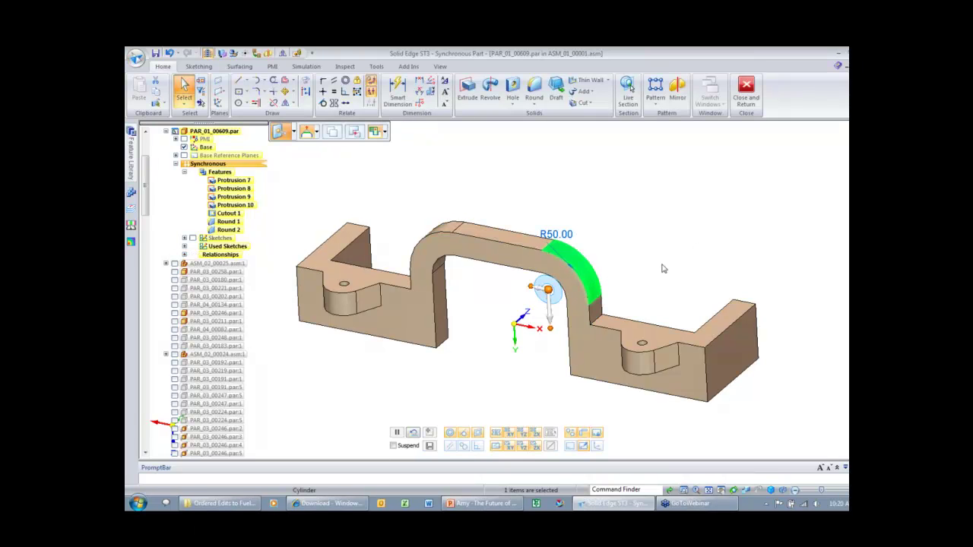
- Relate the arch's outer side face as parallel to the hidden inner side face of the same leg, with a persistent relationship
scroll(663, 268, up, 3)
click(627, 293)
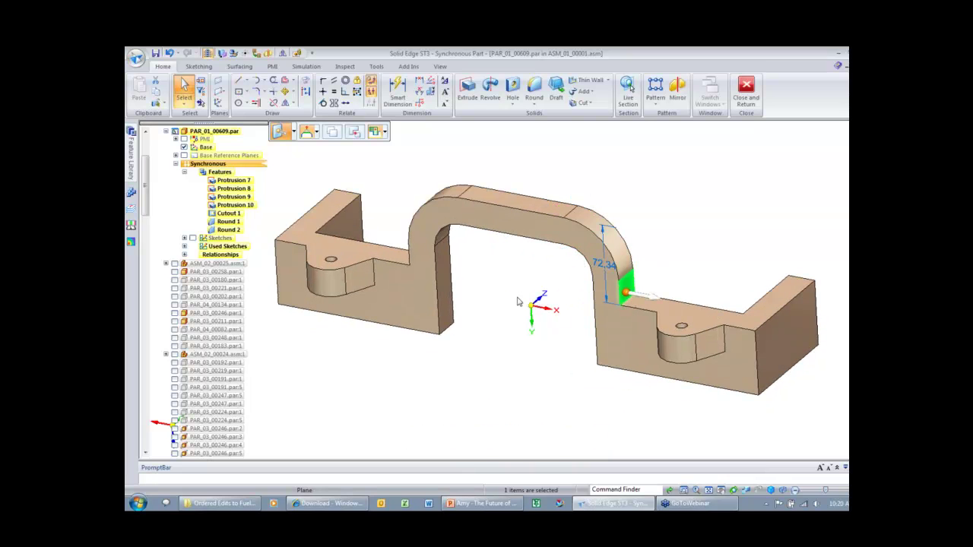
click(296, 133)
click(300, 170)
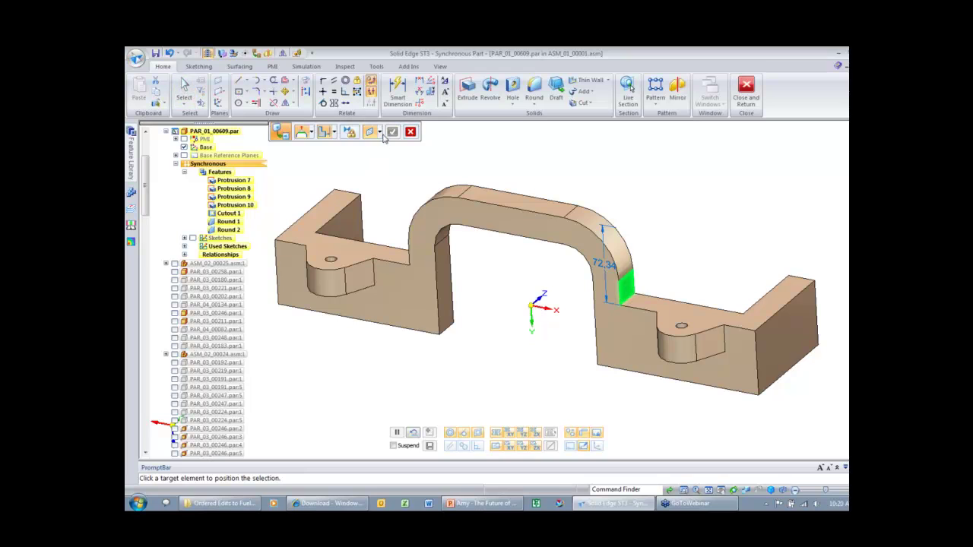
click(379, 132)
click(388, 172)
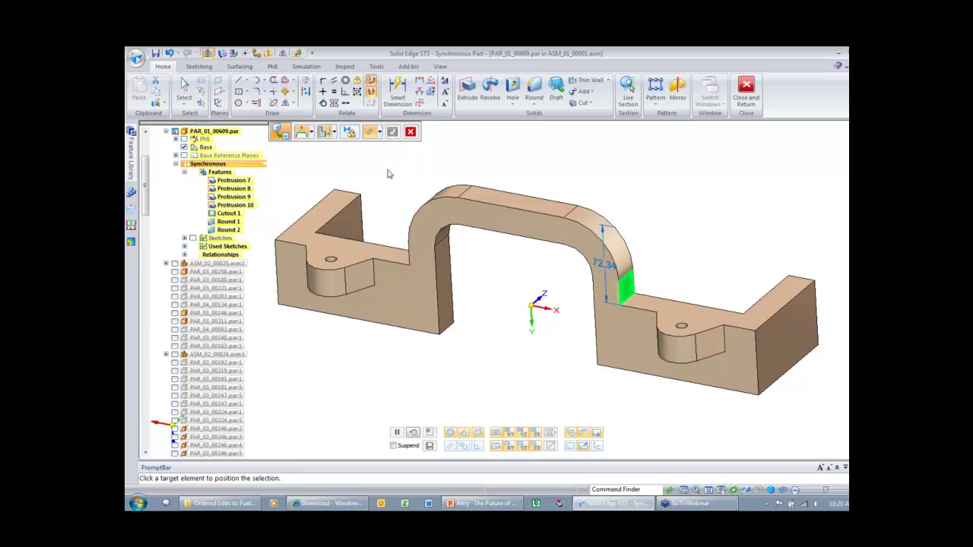
right_click(602, 358)
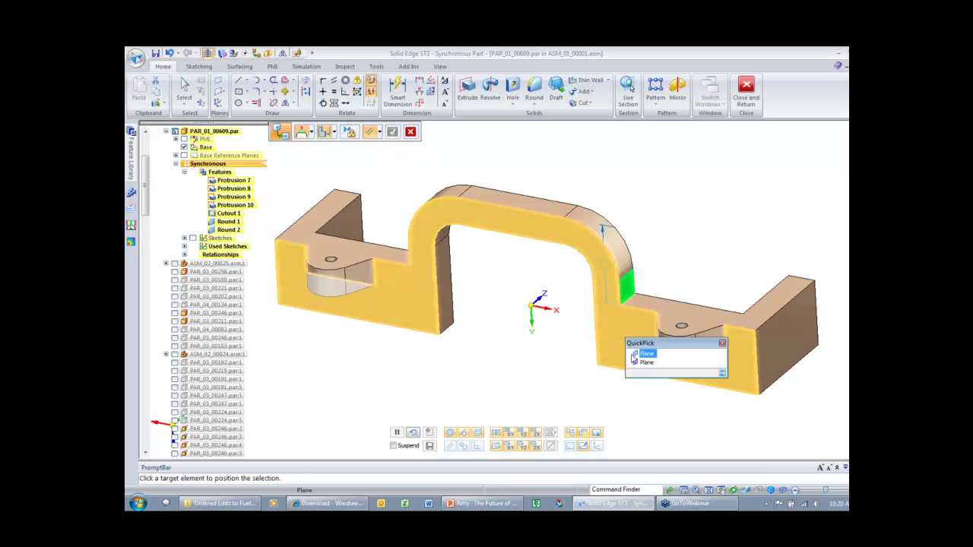
click(647, 363)
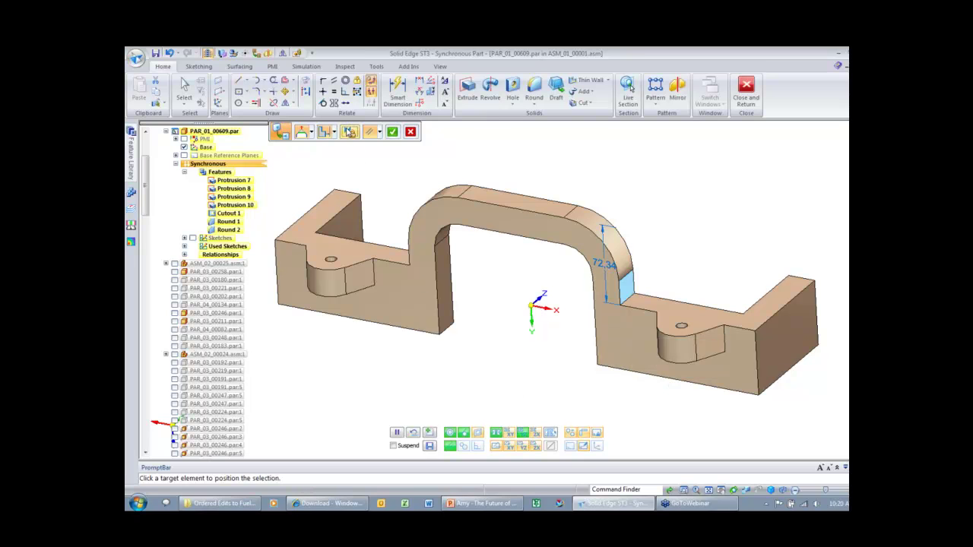
click(392, 133)
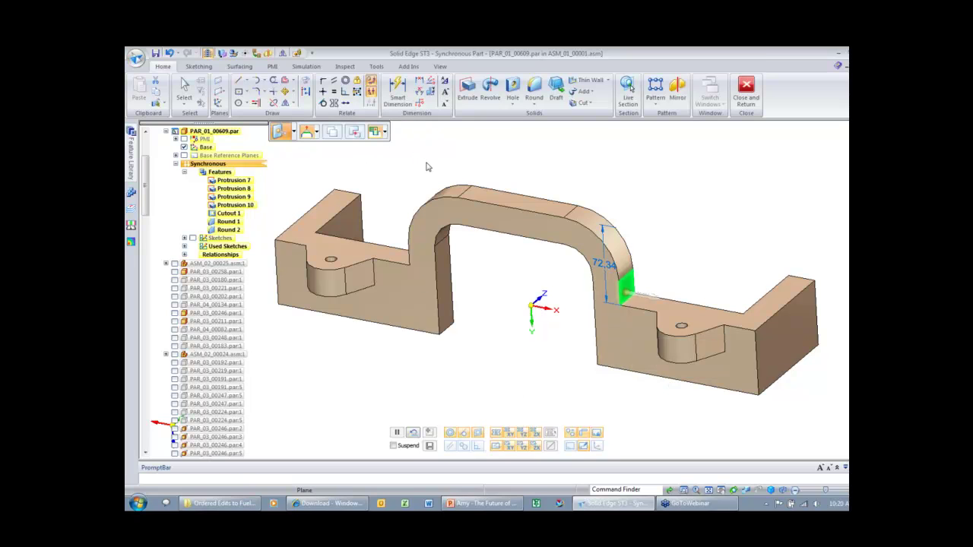
click(431, 167)
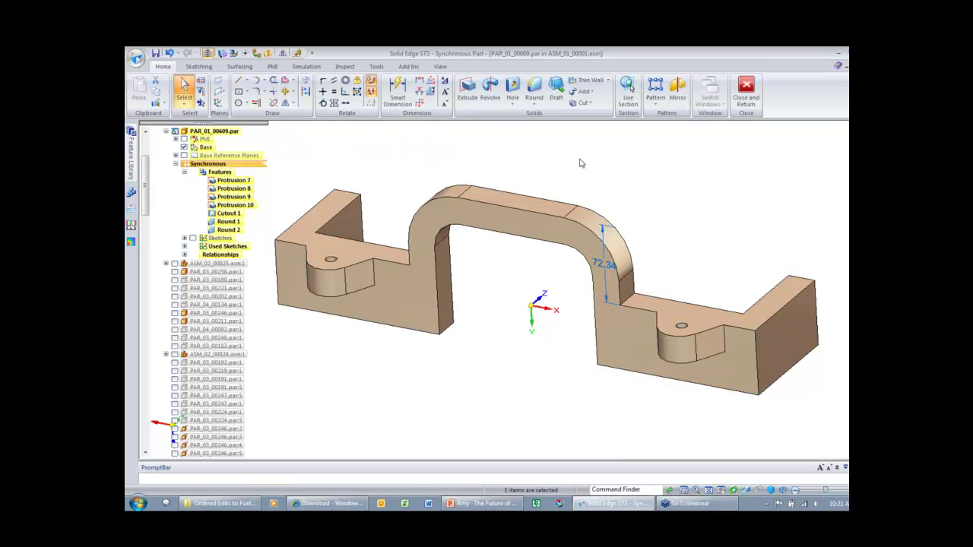
- Rotate the arch leg's outer side face outward by about 20° about the inner arch edge so both legs slant symmetrically
click(628, 283)
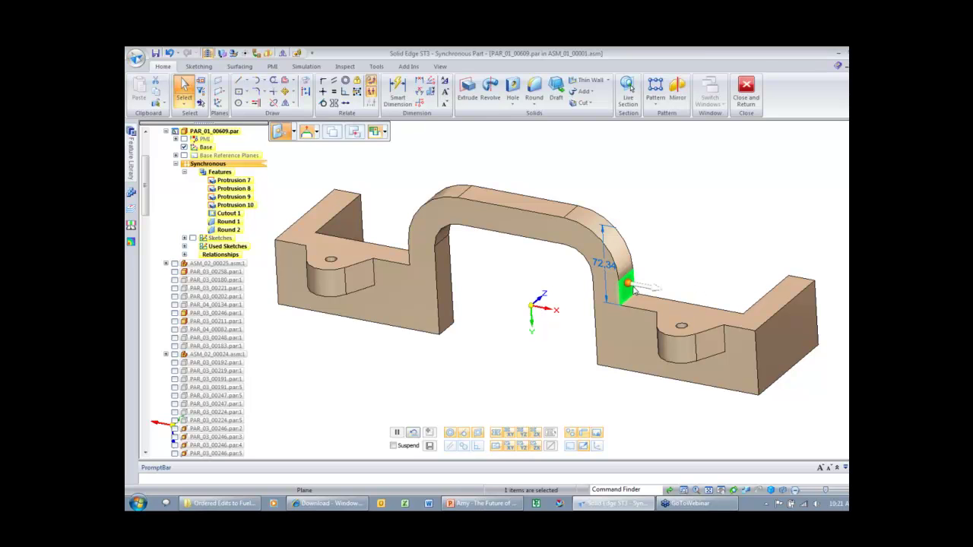
drag(628, 285, 586, 262)
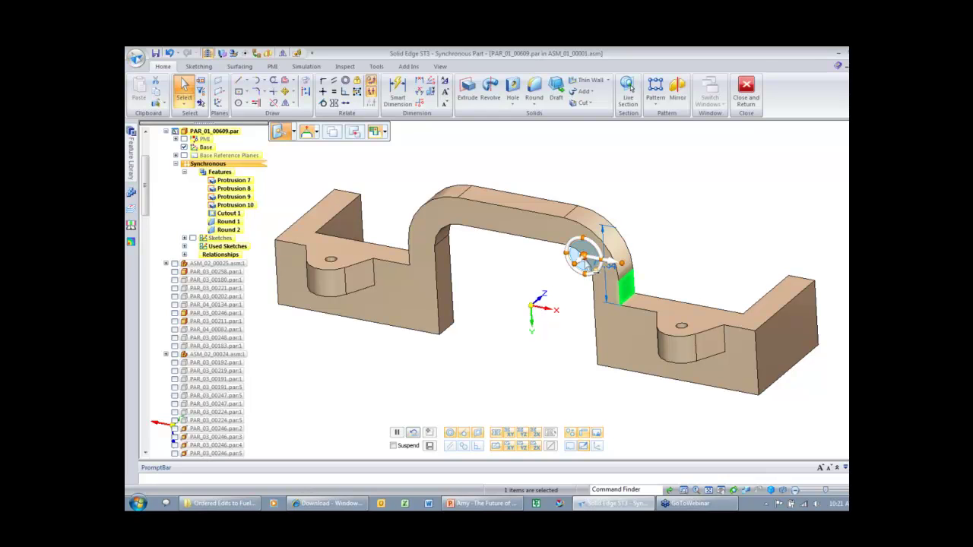
click(589, 269)
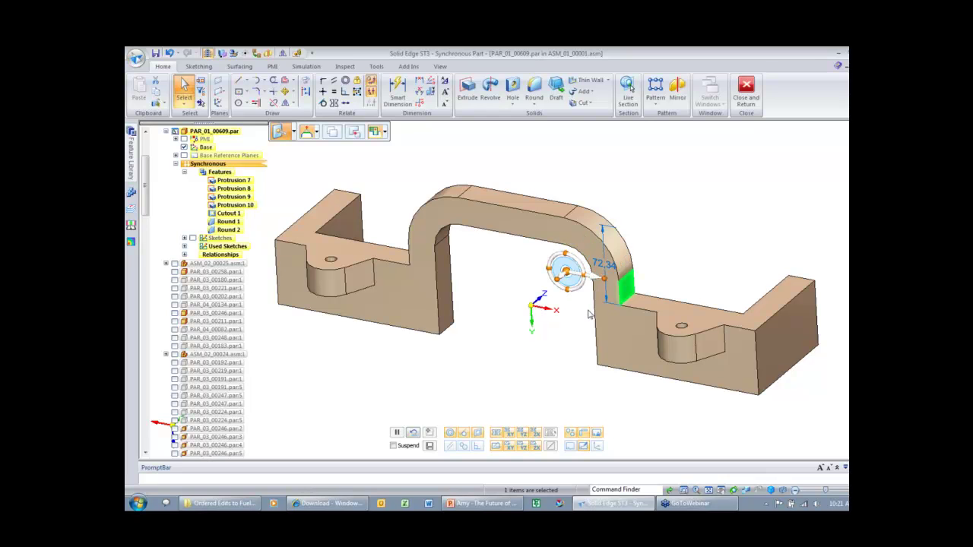
middle_drag(589, 313, 575, 292)
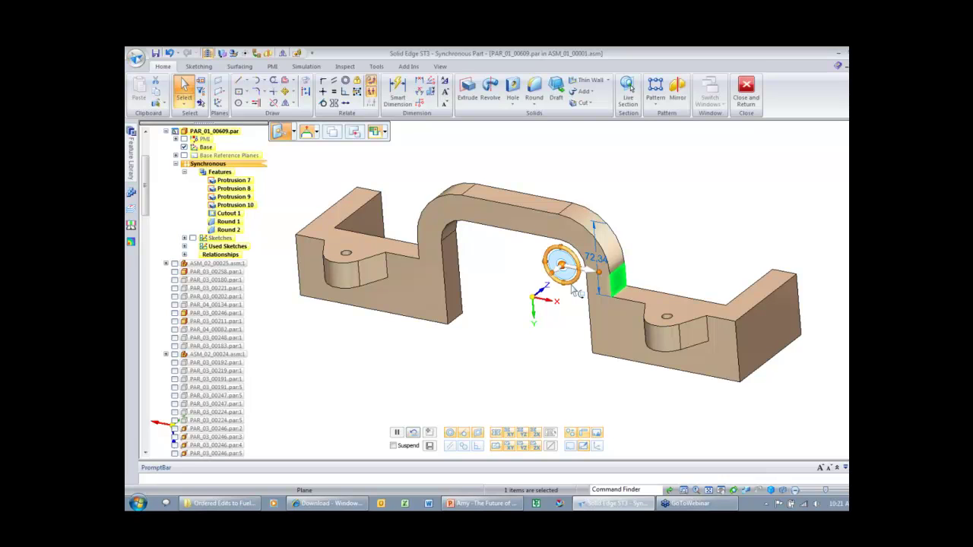
click(574, 287)
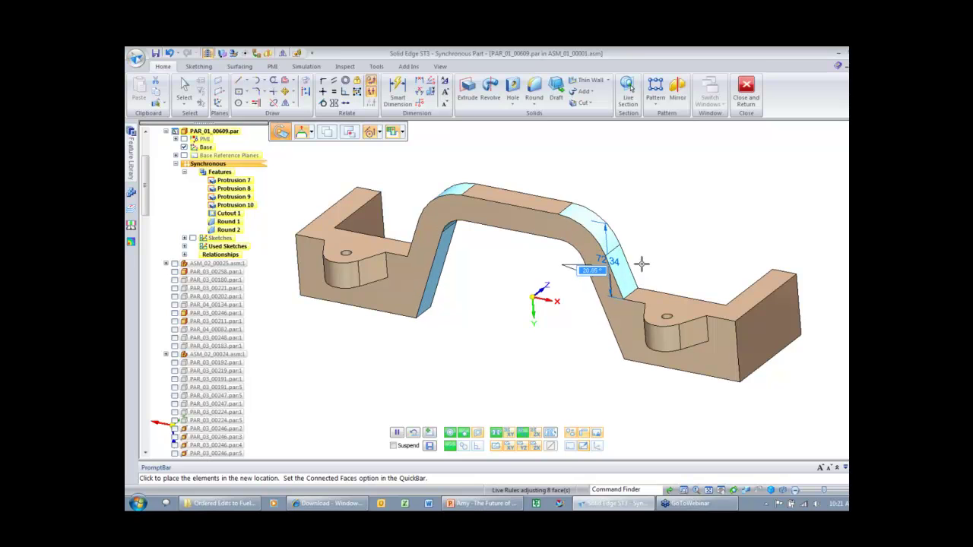
click(643, 266)
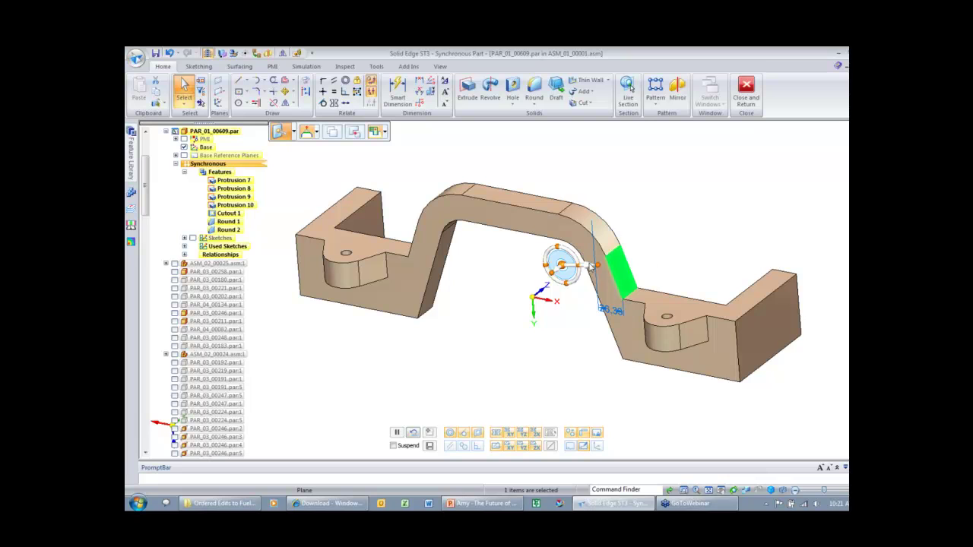
- Move the arch leg's slanted outer face outward by about 18 mm along the arch's width, with the opposite leg following
drag(590, 265, 523, 237)
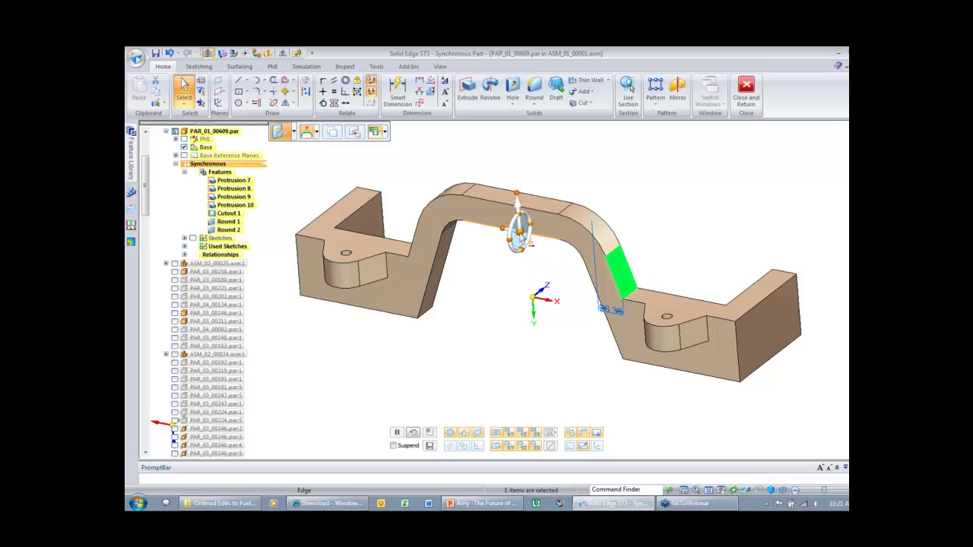
click(517, 199)
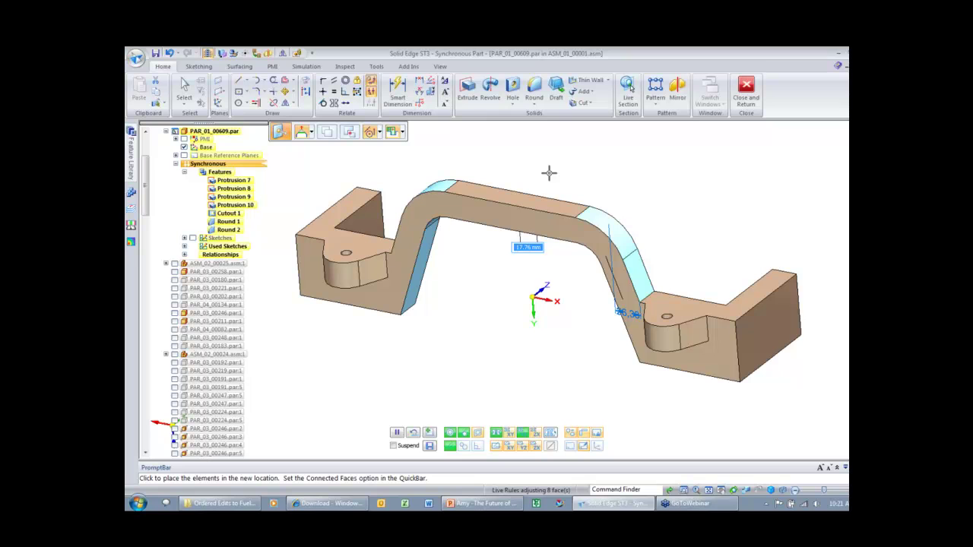
click(549, 173)
- Shift the arch's flat top face slightly along its normal, with the linked faces following
click(511, 191)
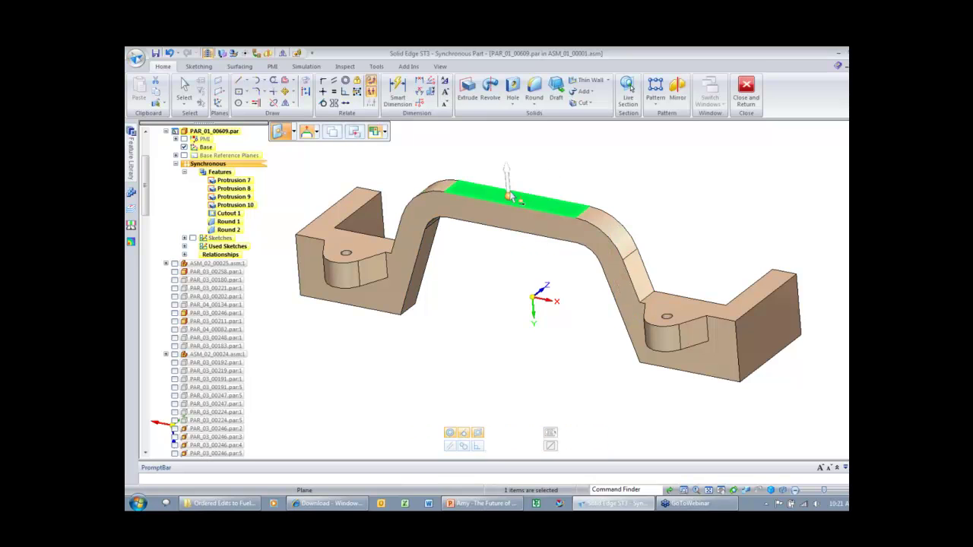
click(510, 183)
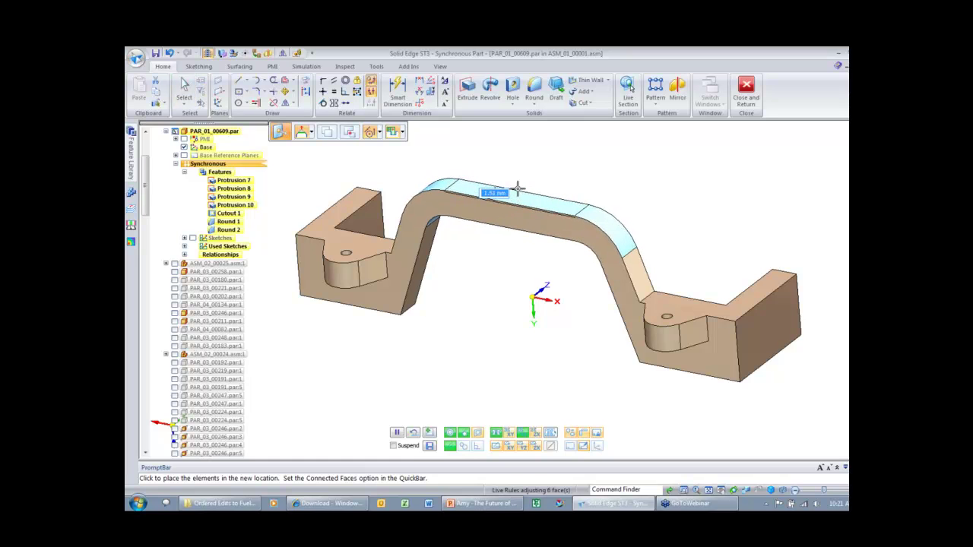
click(518, 186)
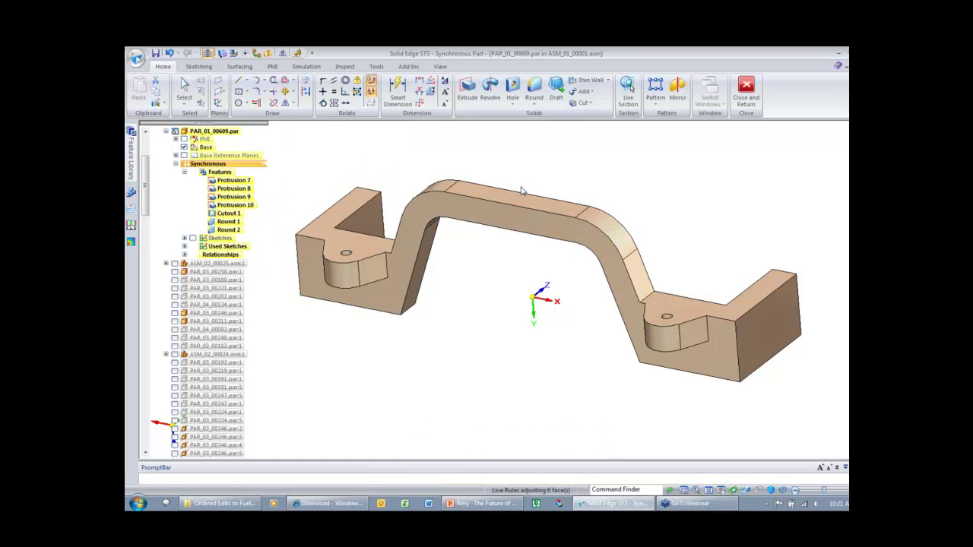
click(572, 164)
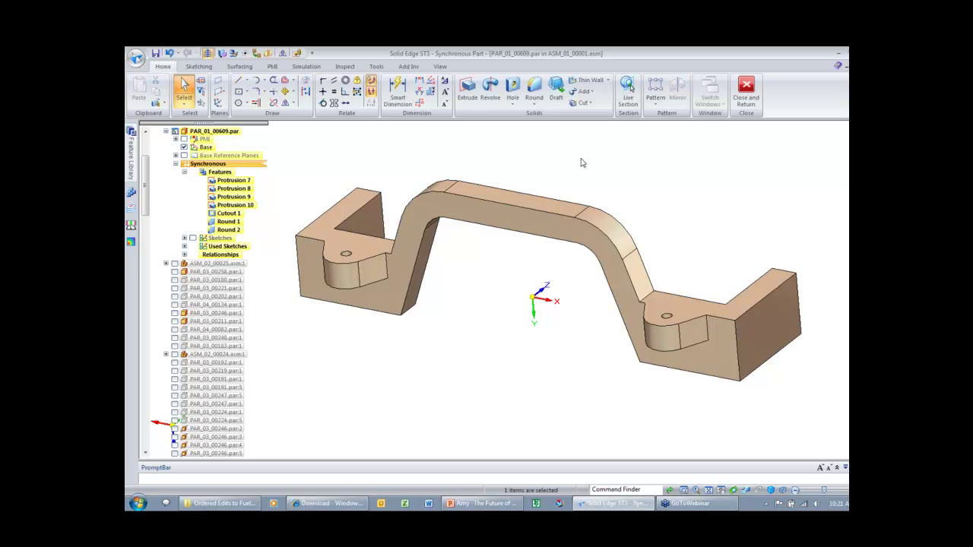
- Move the mounting lug's hole with its symmetric counterpart, showing the surrounding assembly and locating it from an edge of PAR_04_00063
key(ctrl+Left)
middle_drag(583, 163, 695, 292)
middle_drag(755, 288, 715, 280)
click(679, 293)
click(687, 293)
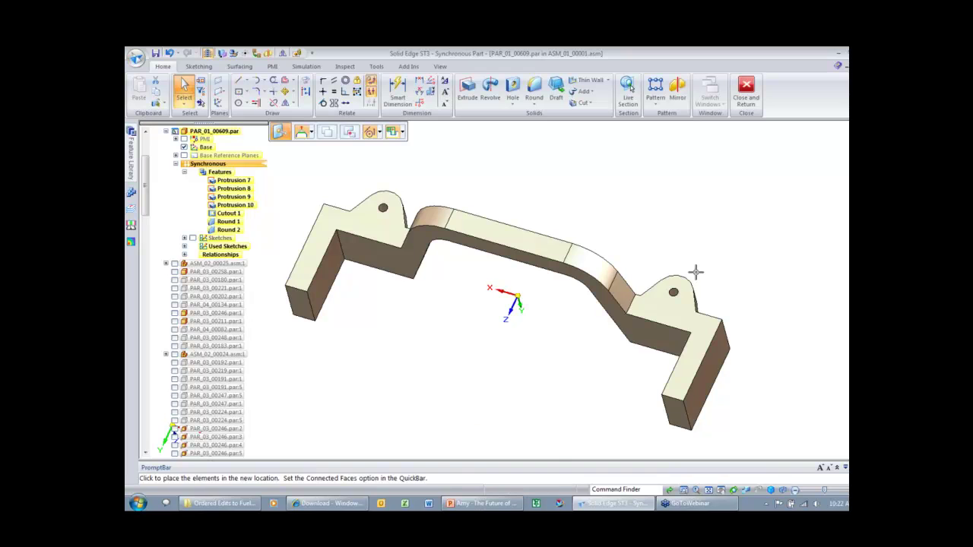
mouse_move(696, 256)
mouse_down()
mouse_move(662, 225)
mouse_move(676, 221)
mouse_move(703, 239)
mouse_move(701, 252)
mouse_move(676, 236)
mouse_move(680, 250)
mouse_move(696, 252)
mouse_up()
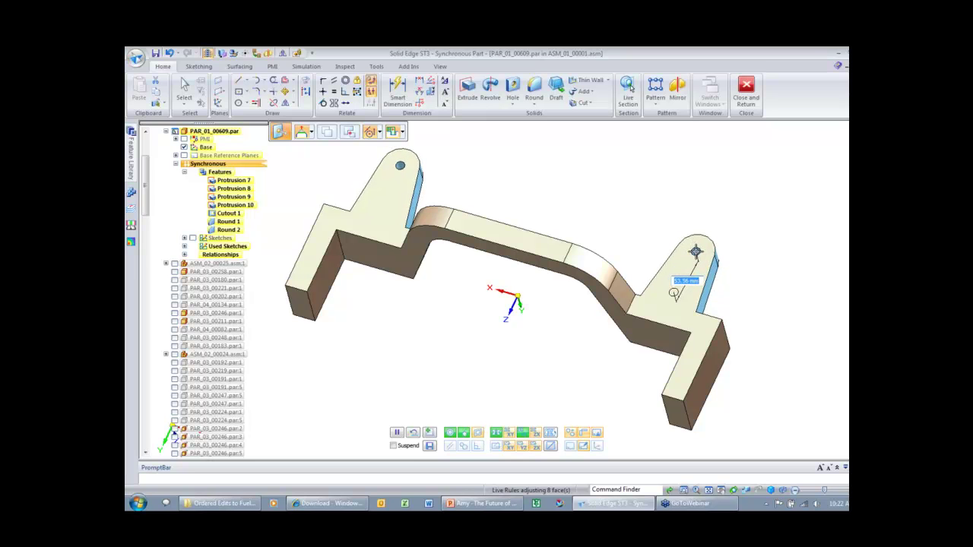
mouse_move(696, 252)
mouse_down()
mouse_move(690, 222)
mouse_move(688, 238)
mouse_up()
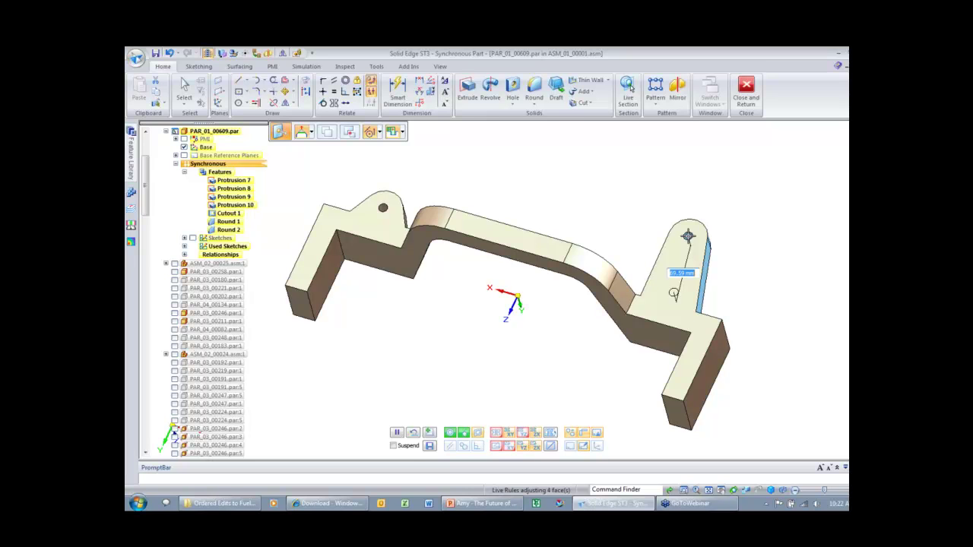
mouse_move(687, 237)
mouse_down()
mouse_move(679, 252)
mouse_move(684, 228)
mouse_move(691, 245)
mouse_up()
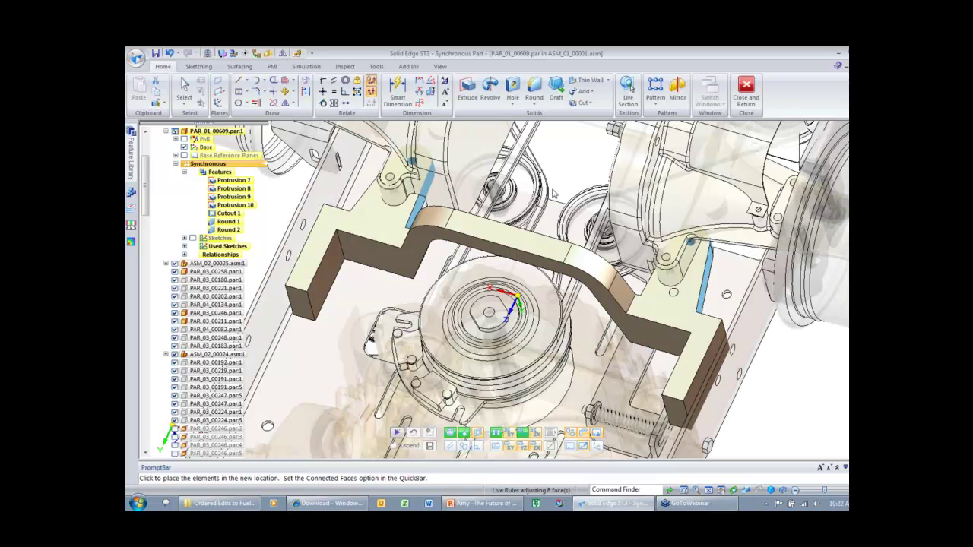
right_click(670, 263)
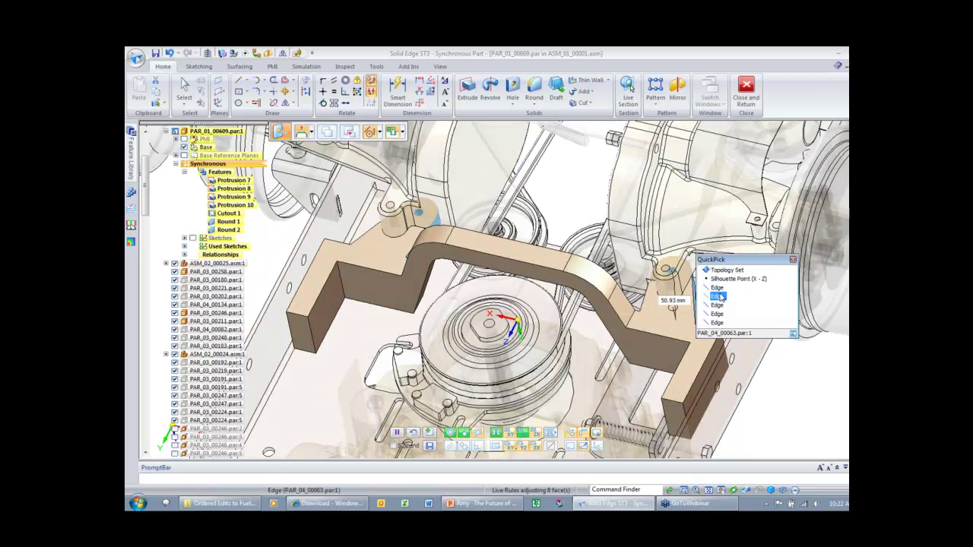
click(726, 296)
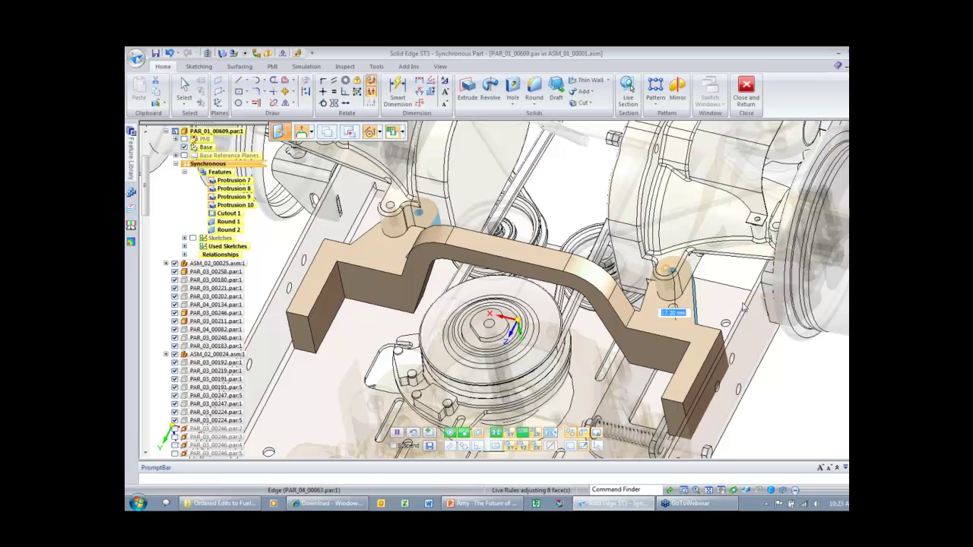
click(672, 293)
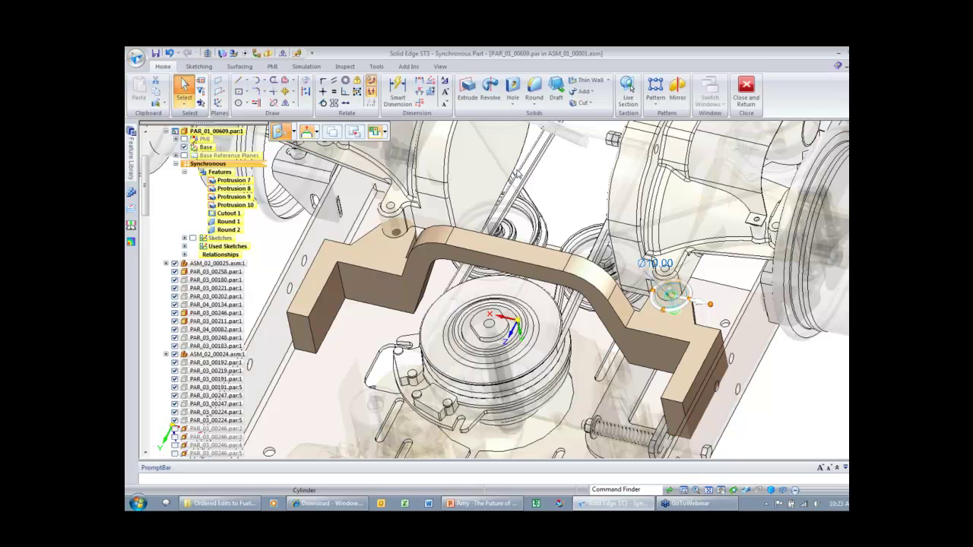
middle_drag(515, 170, 516, 169)
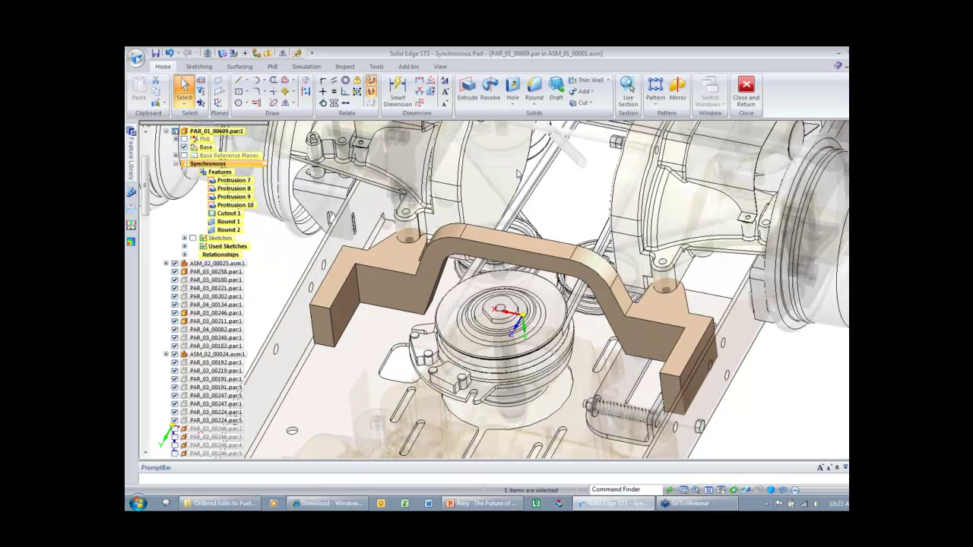
scroll(516, 171, down, 1)
key(Escape)
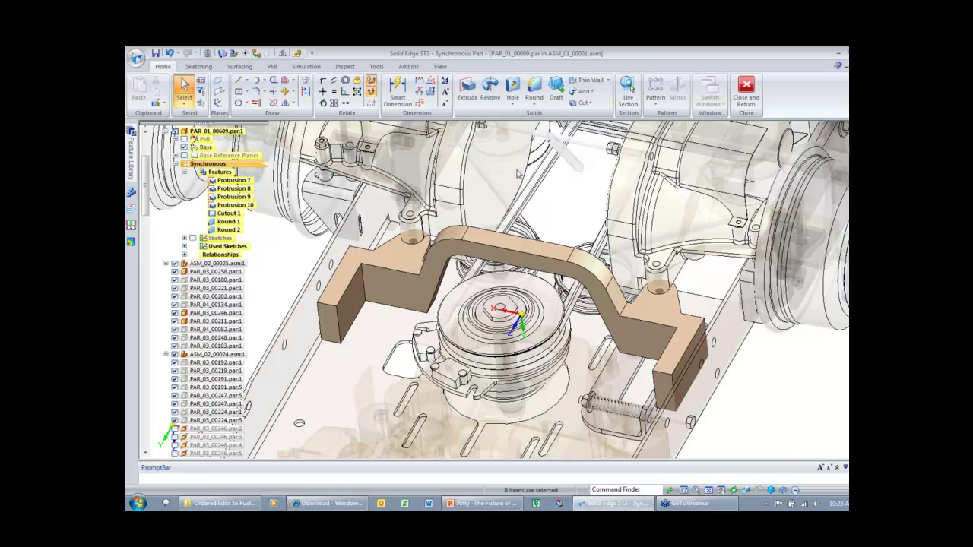
- Move the cross bar's end leg outward by about 16 mm with its symmetric counterpart, and hide the surrounding assembly
scroll(304, 197, up, 2)
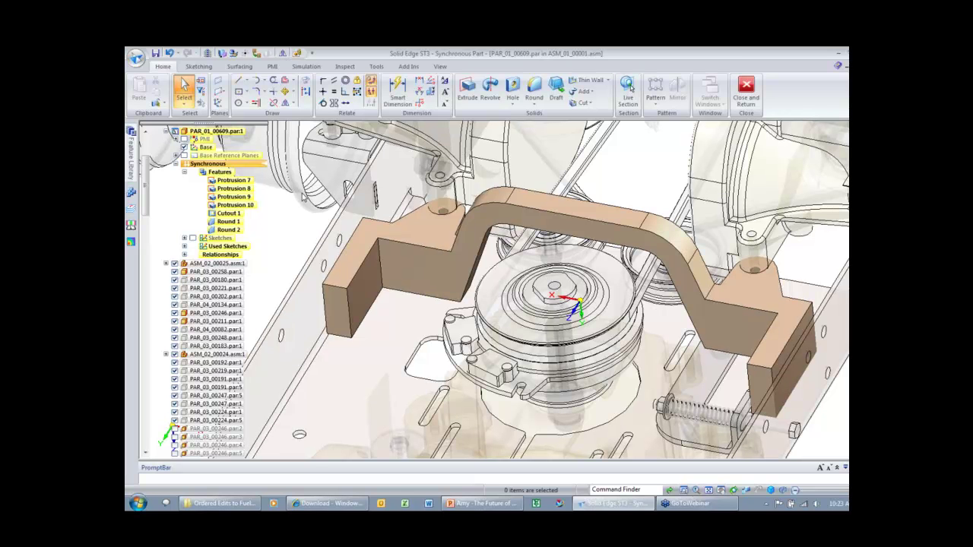
middle_drag(304, 198, 304, 198)
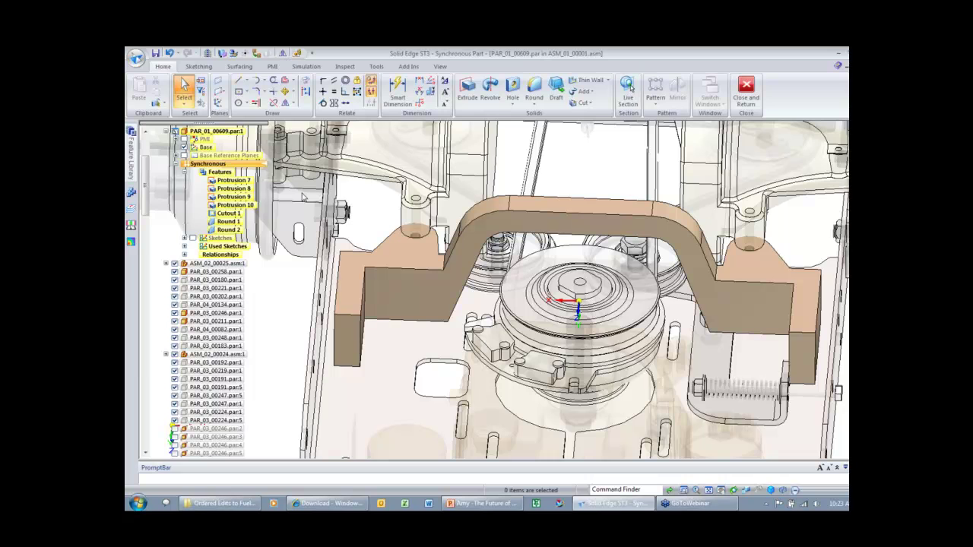
click(335, 301)
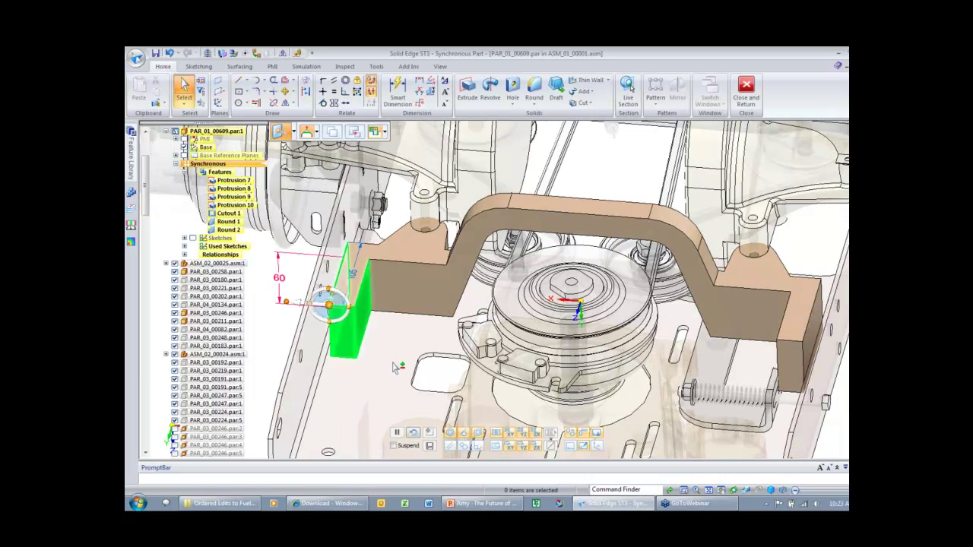
click(329, 306)
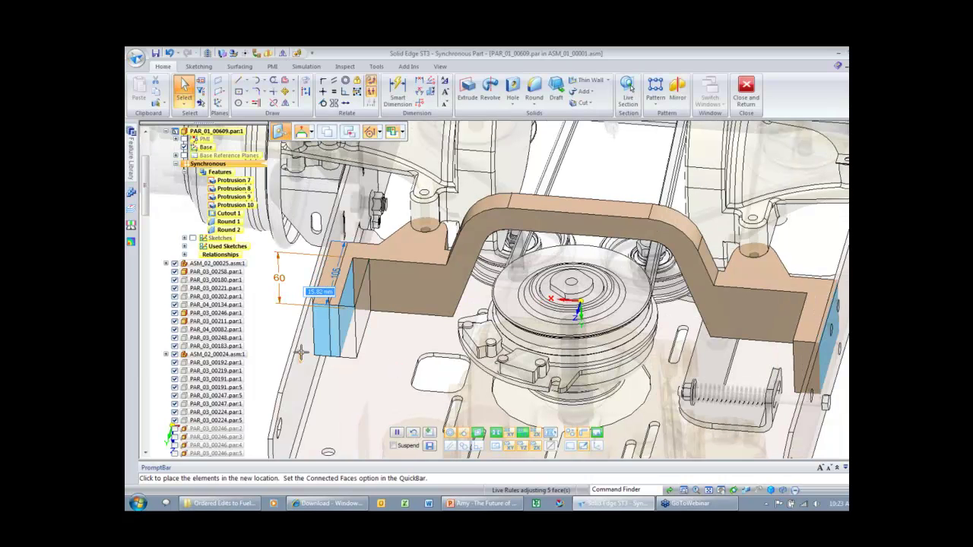
click(301, 353)
click(348, 354)
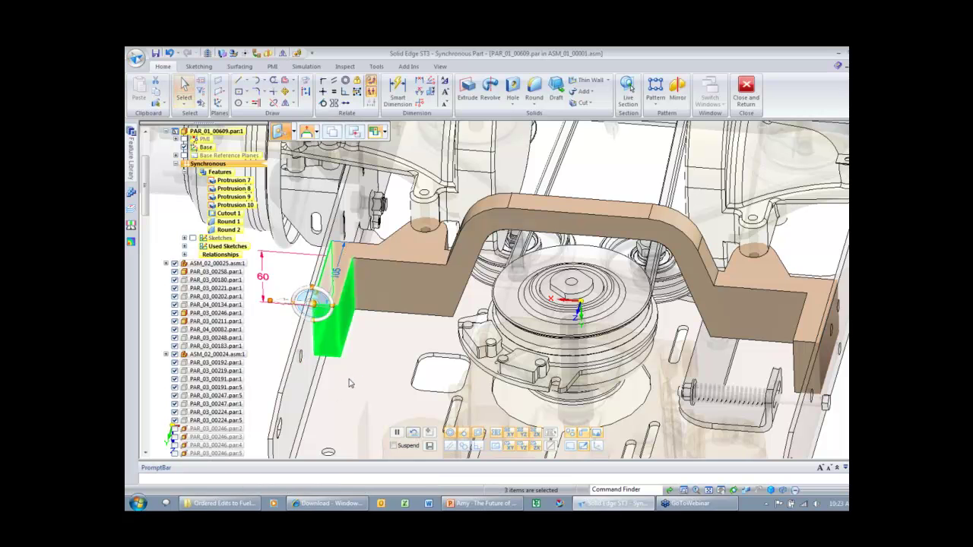
key(Escape)
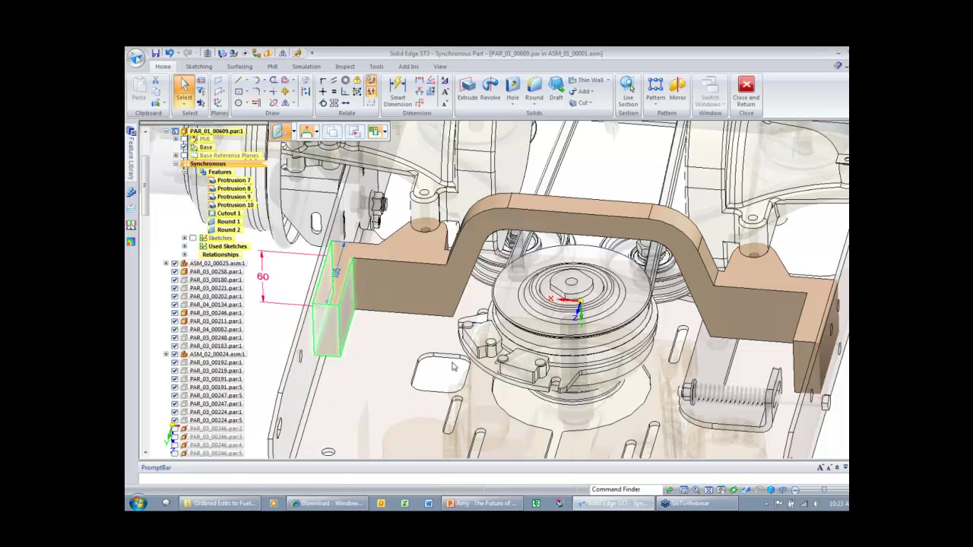
key(ctrl+shift+p)
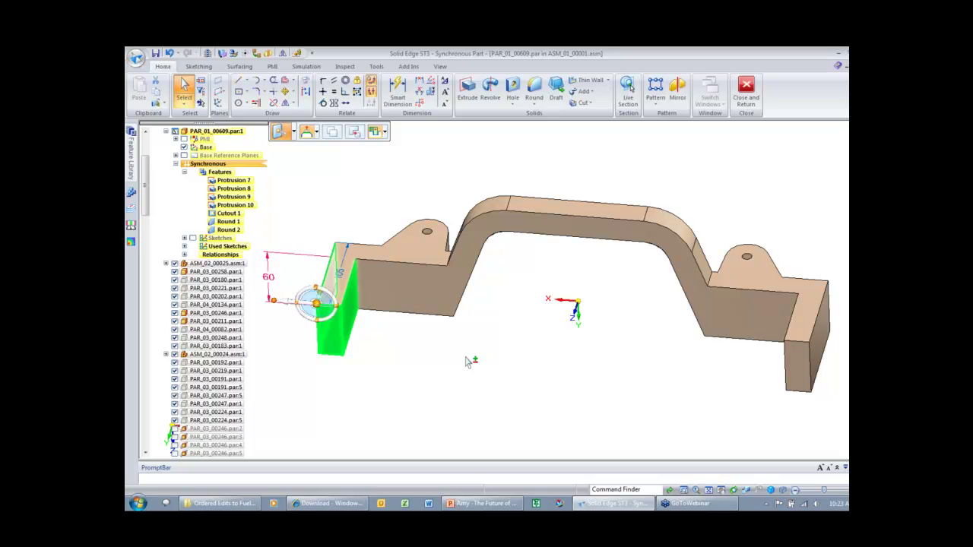
key(Escape)
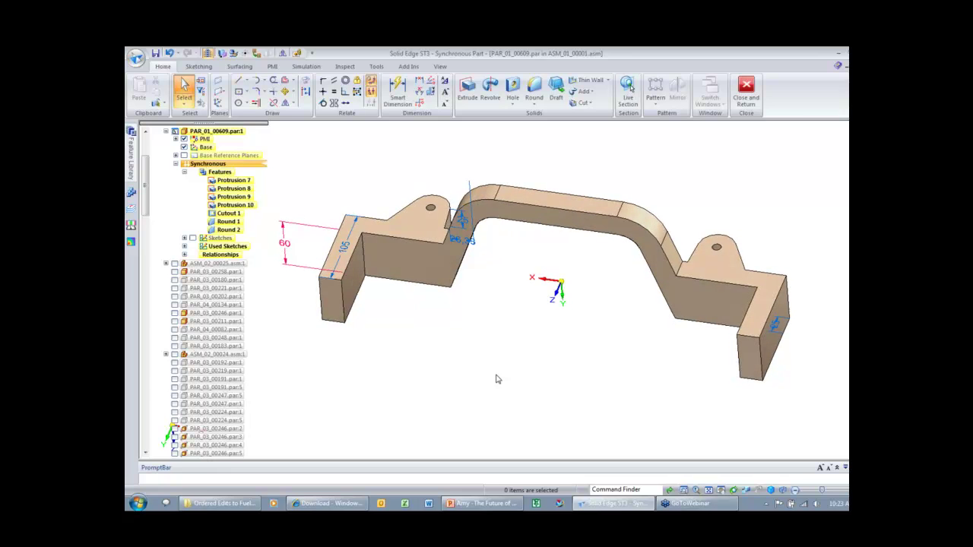
- Dimension the horizontal distance from the end leg's outer lower corner to the lower edge of the nearest slanted arch leg
right_click(480, 358)
click(441, 347)
click(320, 322)
click(452, 287)
click(378, 361)
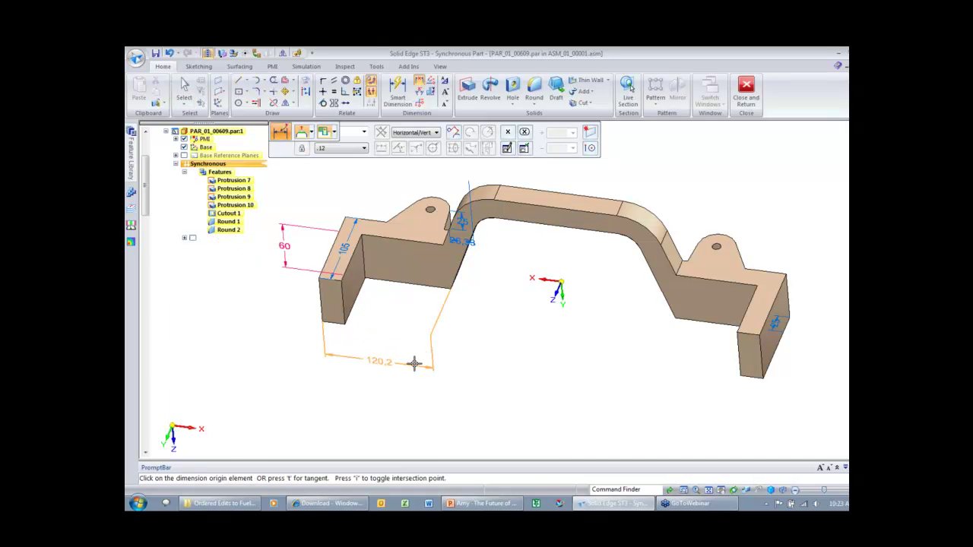
click(414, 363)
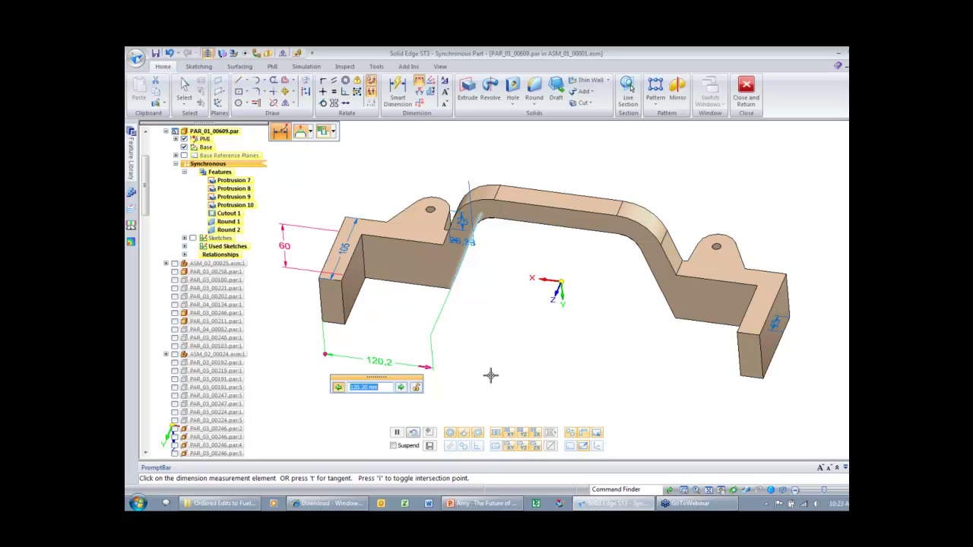
key(Escape)
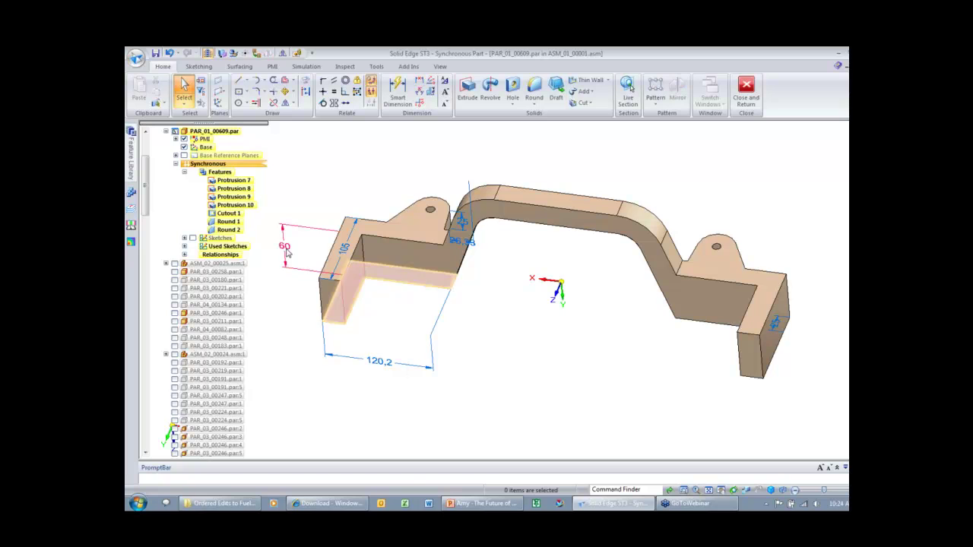
- Try varying the end section's 60 mm height dimension up to 75 mm with only the linked lower faces adjusting
click(284, 246)
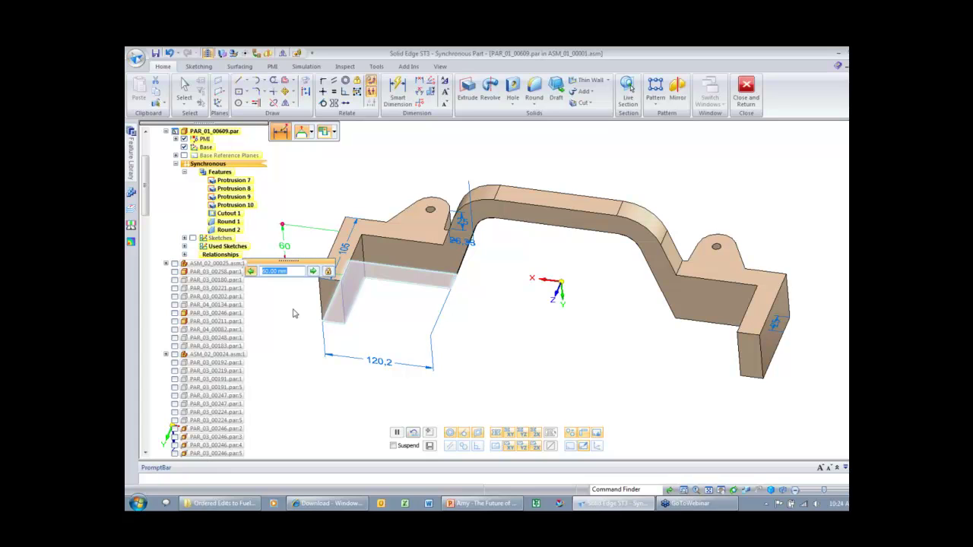
scroll(295, 313, up, 2)
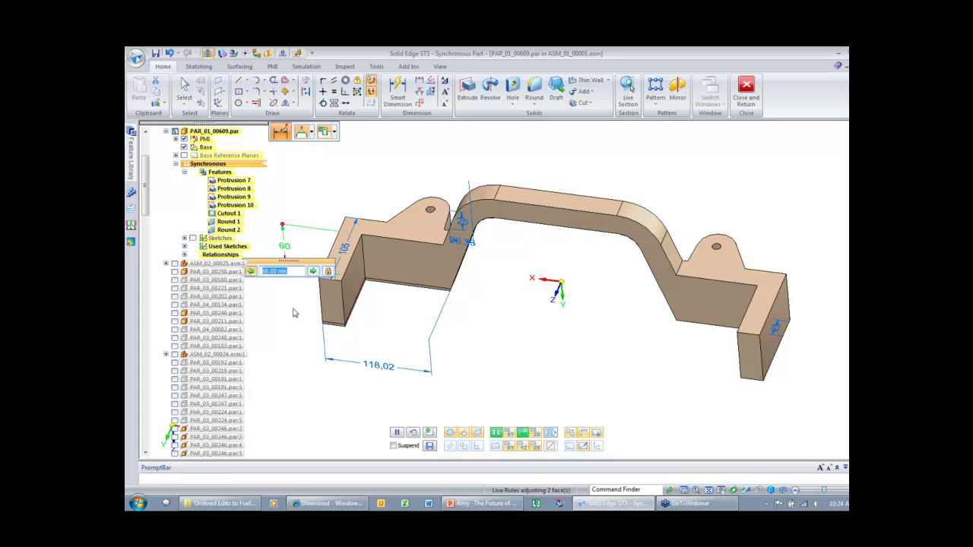
scroll(295, 312, up, 2)
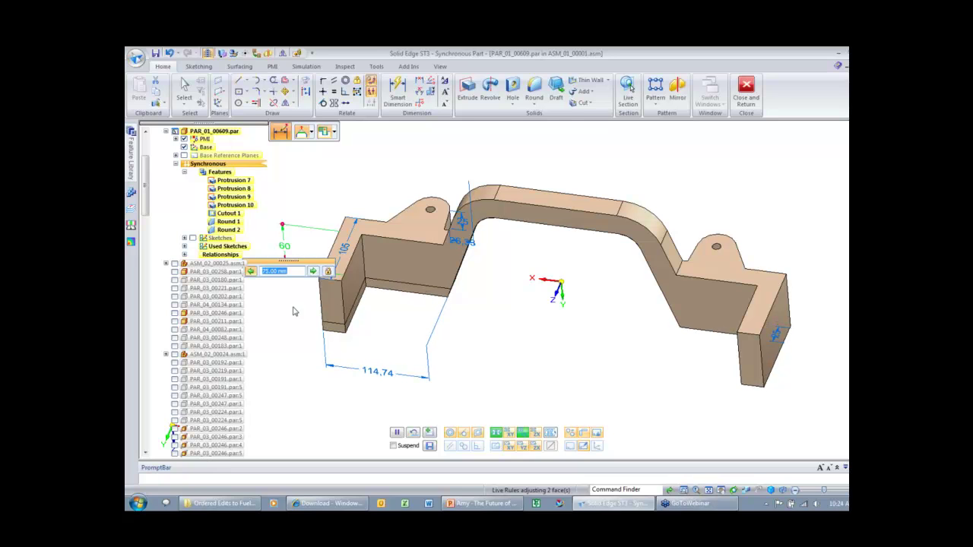
text(54)
key(Return)
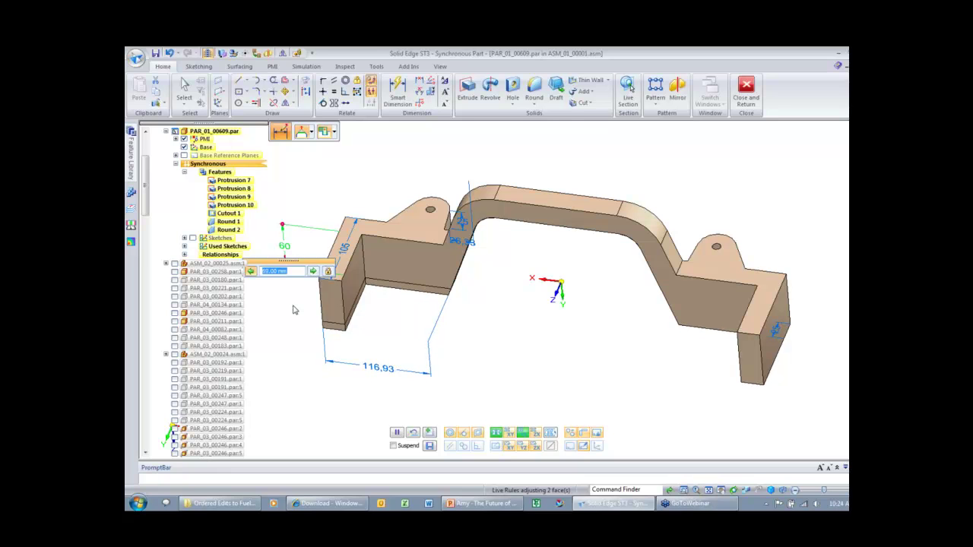
scroll(295, 310, down, 3)
scroll(295, 308, up, 1)
scroll(295, 309, up, 3)
scroll(295, 306, down, 2)
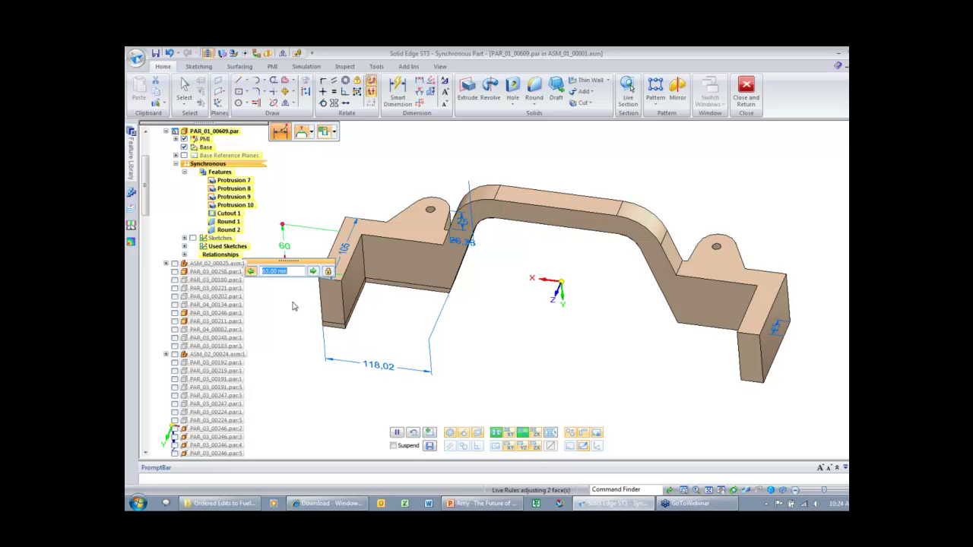
scroll(294, 306, down, 1)
click(295, 304)
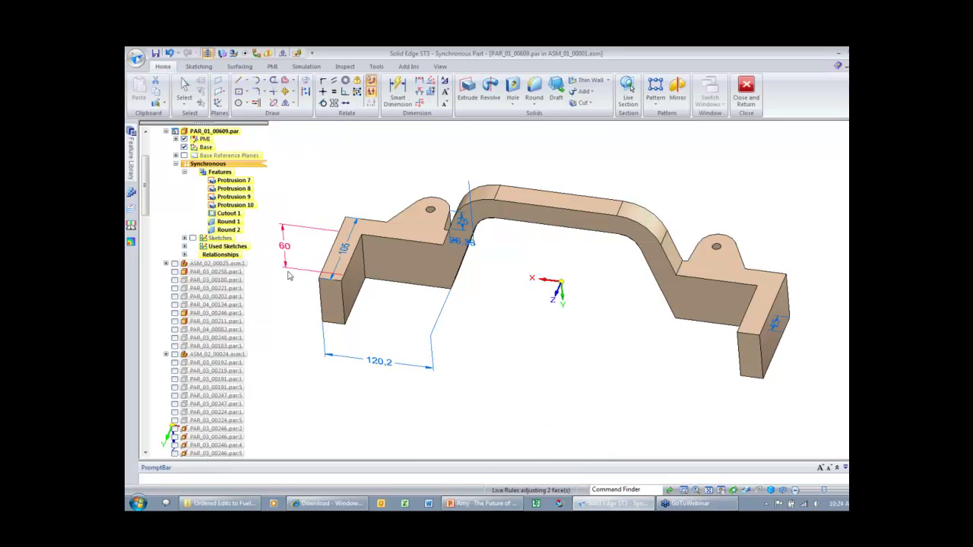
- Set the 60 mm height dimension to 80 mm, using the Tip option for connected faces
click(285, 255)
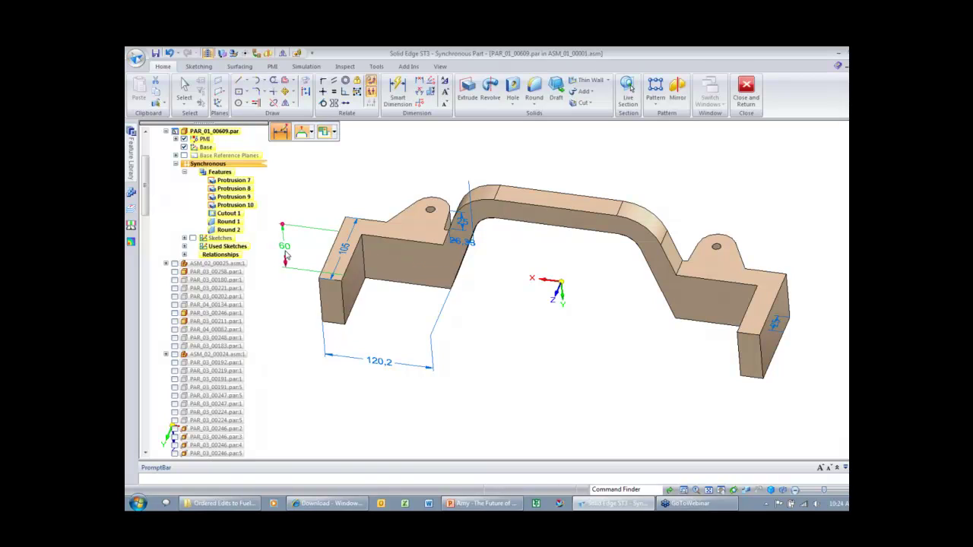
click(310, 133)
click(315, 167)
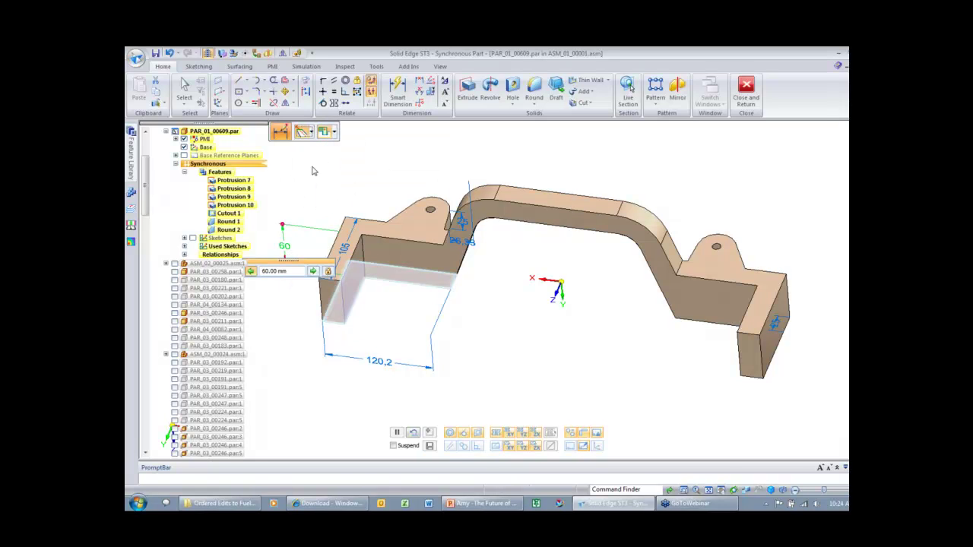
scroll(292, 318, up, 1)
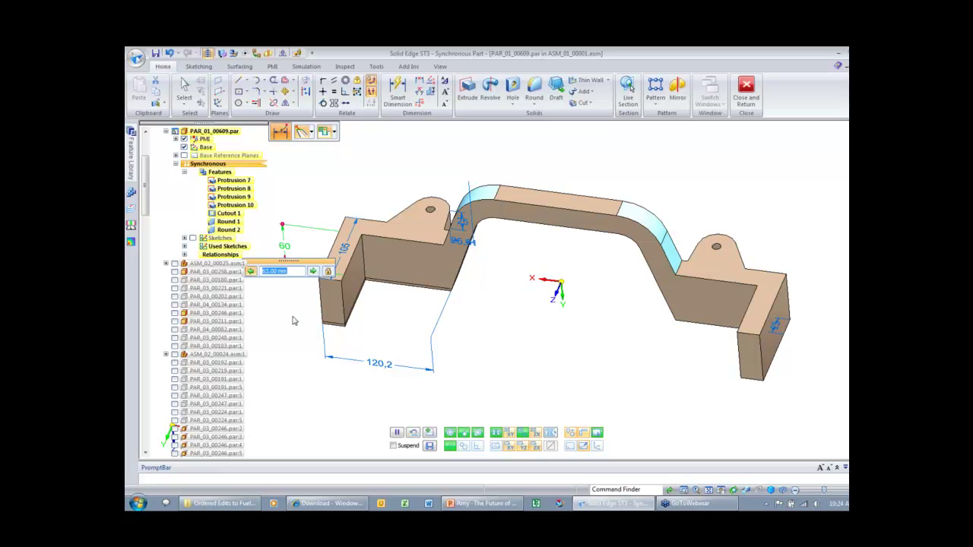
scroll(295, 320, up, 1)
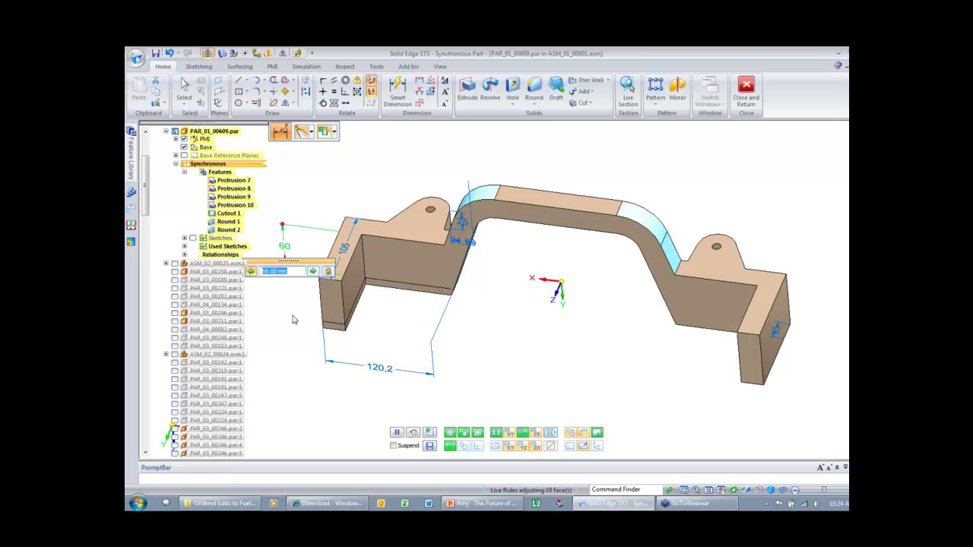
scroll(295, 320, up, 2)
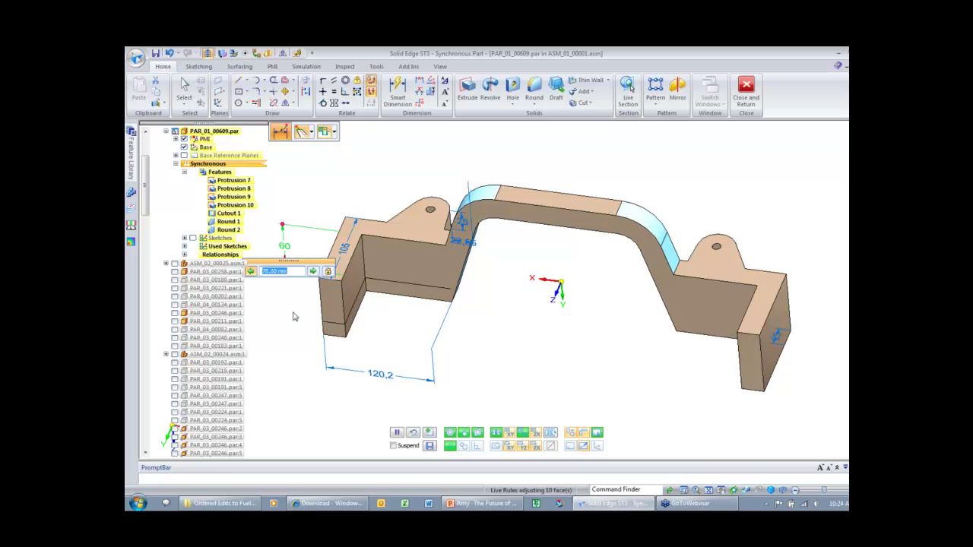
text(81)
key(Return)
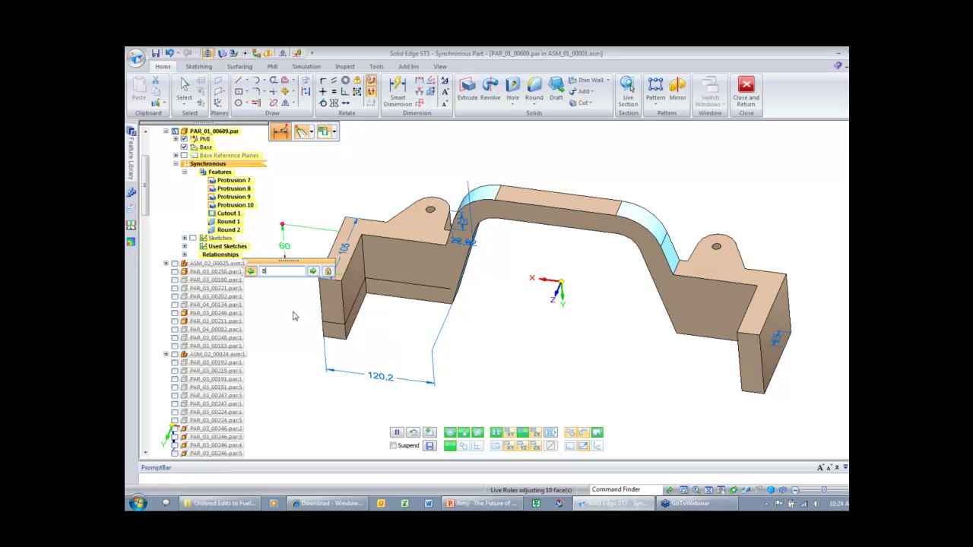
key(Escape)
key(Escape)
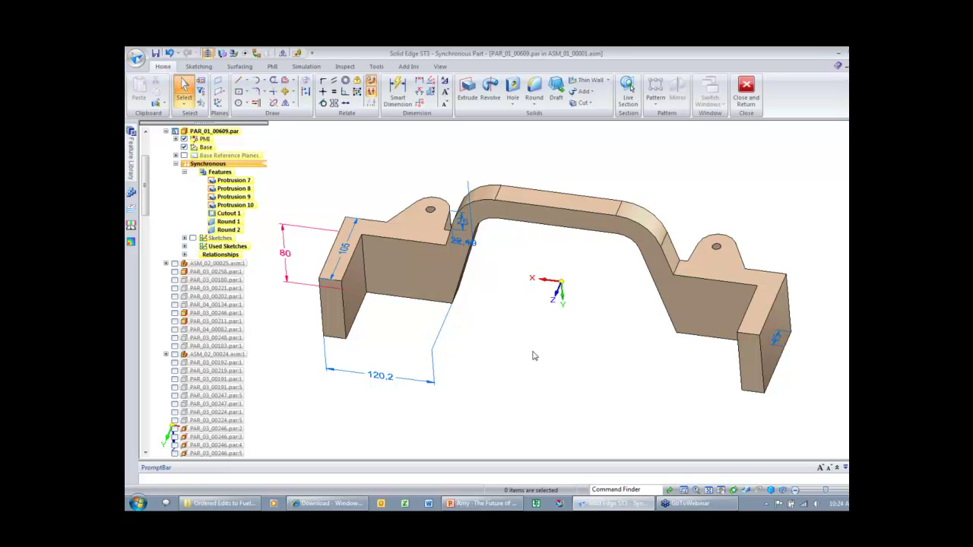
- Hide the PMI dimensions and show the surrounding assembly with the frame's bolt holes beside the end leg in view
scroll(534, 356, down, 3)
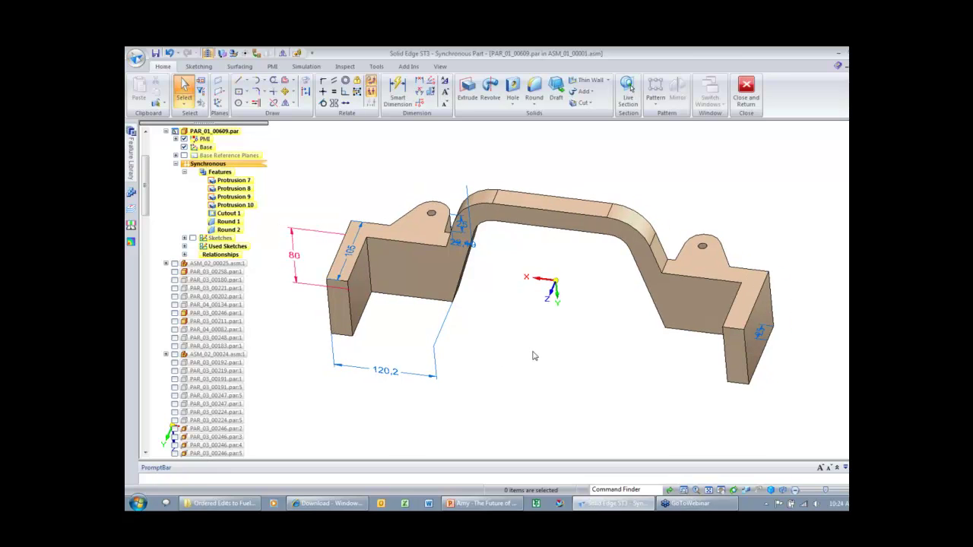
click(184, 139)
key(ctrl+i)
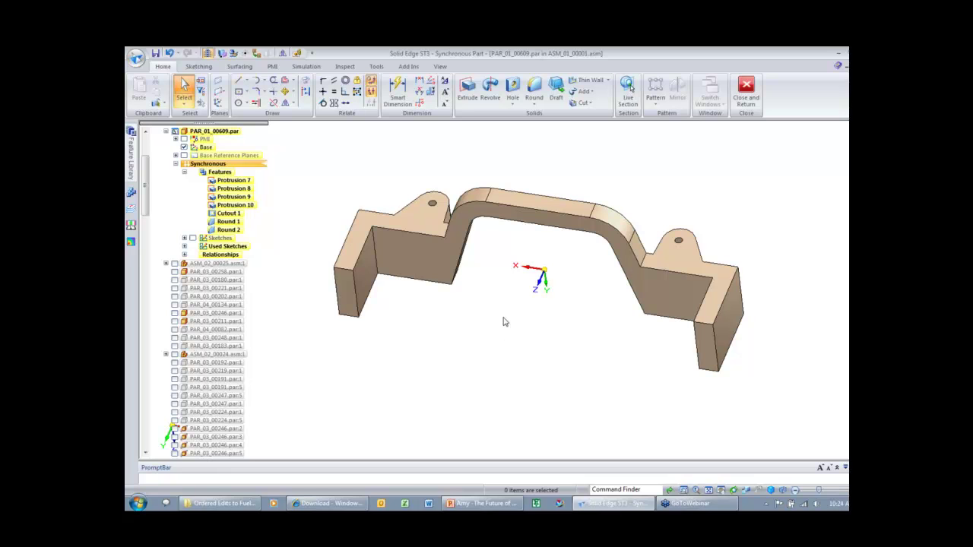
right_click(502, 322)
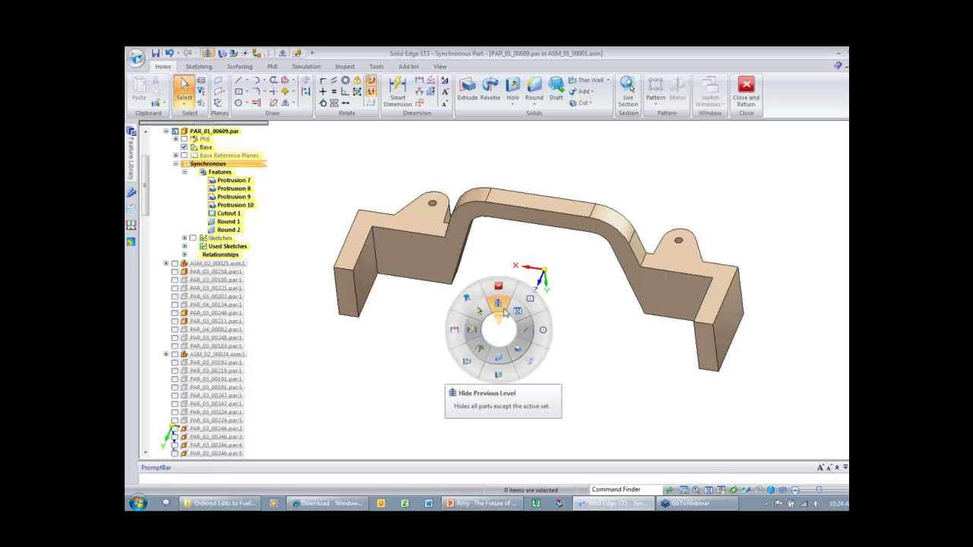
click(505, 311)
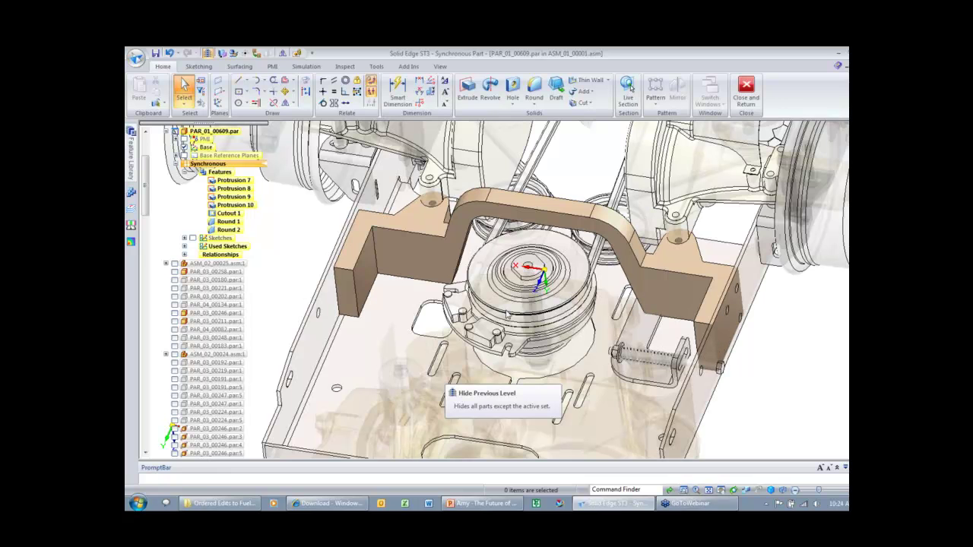
middle_drag(507, 311, 767, 347)
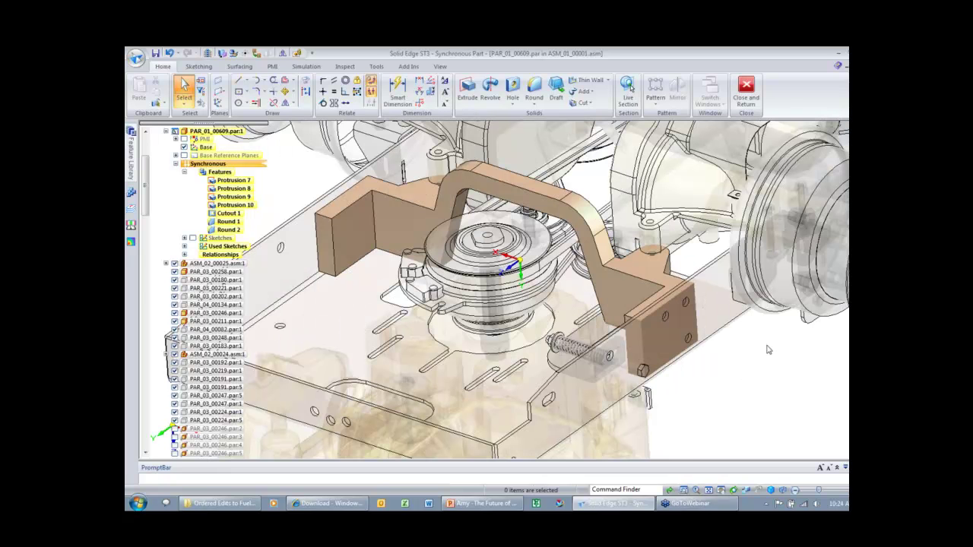
middle_drag(767, 348, 757, 345)
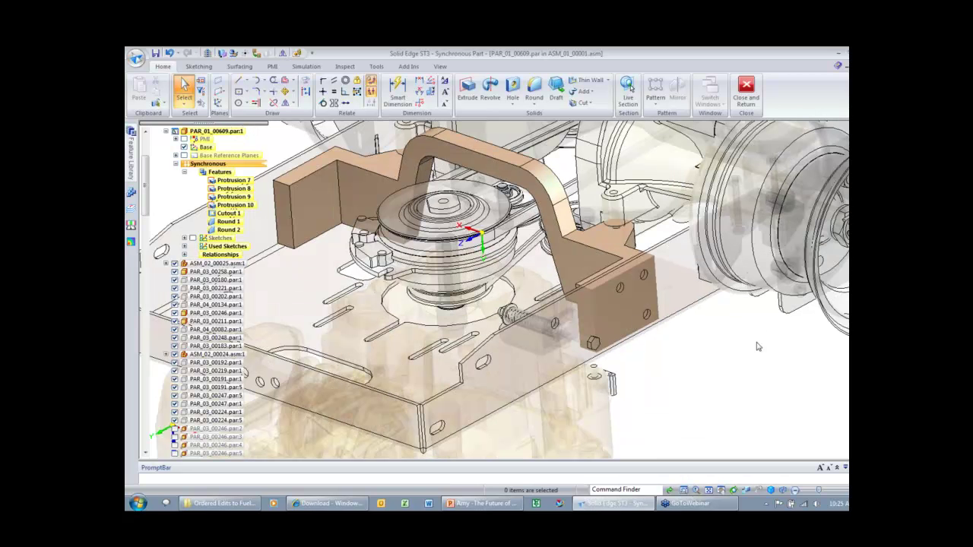
scroll(757, 347, up, 1)
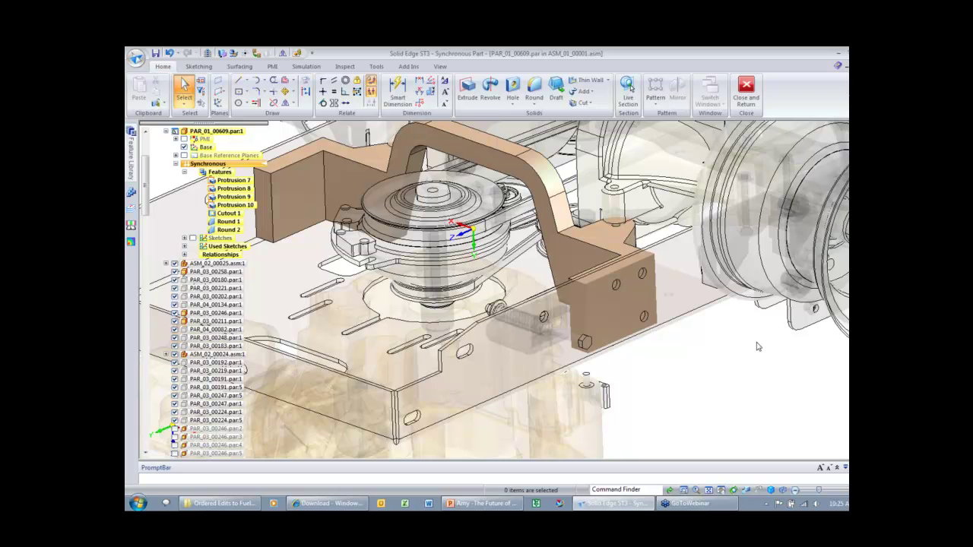
scroll(757, 346, up, 3)
- Project the frame's three bolt-hole circles onto the outer face of the cross bar's end leg
right_click(662, 380)
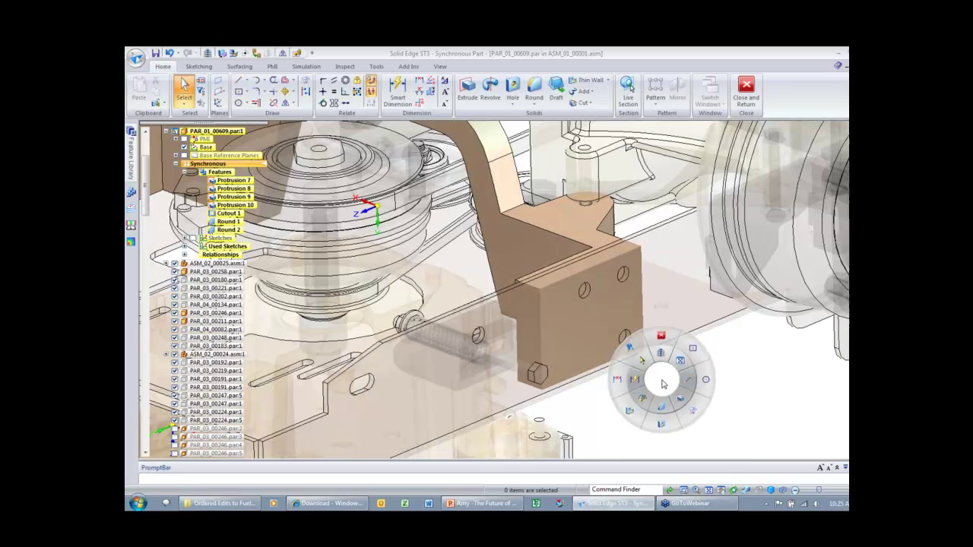
right_drag(662, 380, 630, 348)
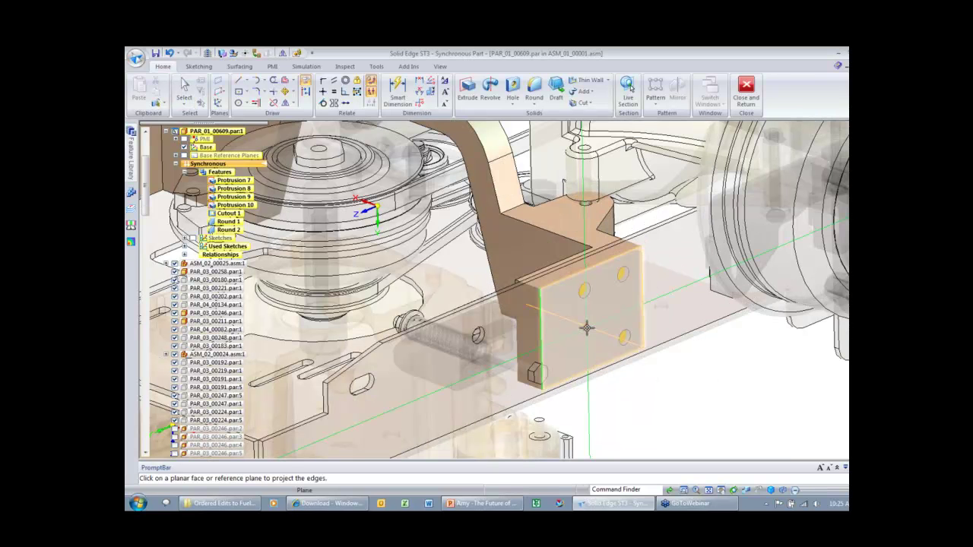
click(587, 327)
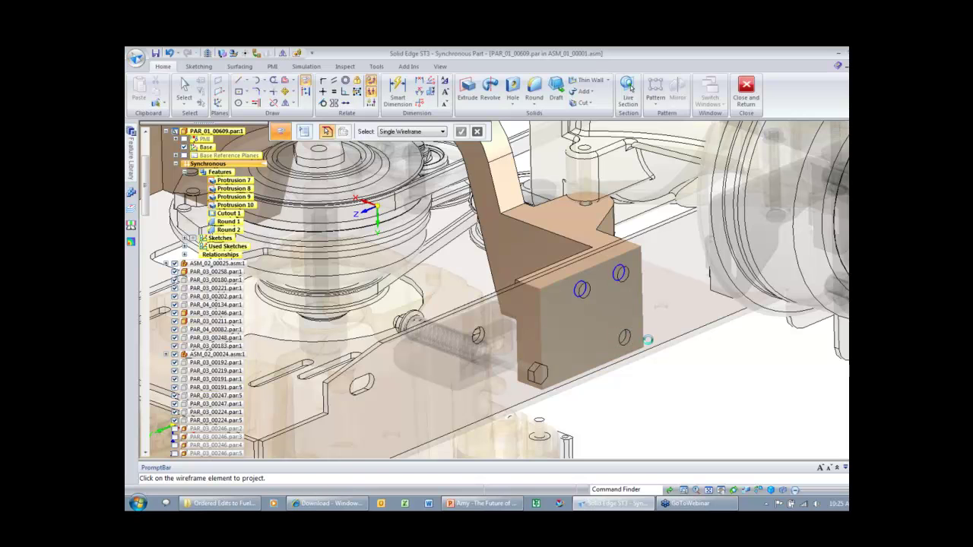
right_click(661, 373)
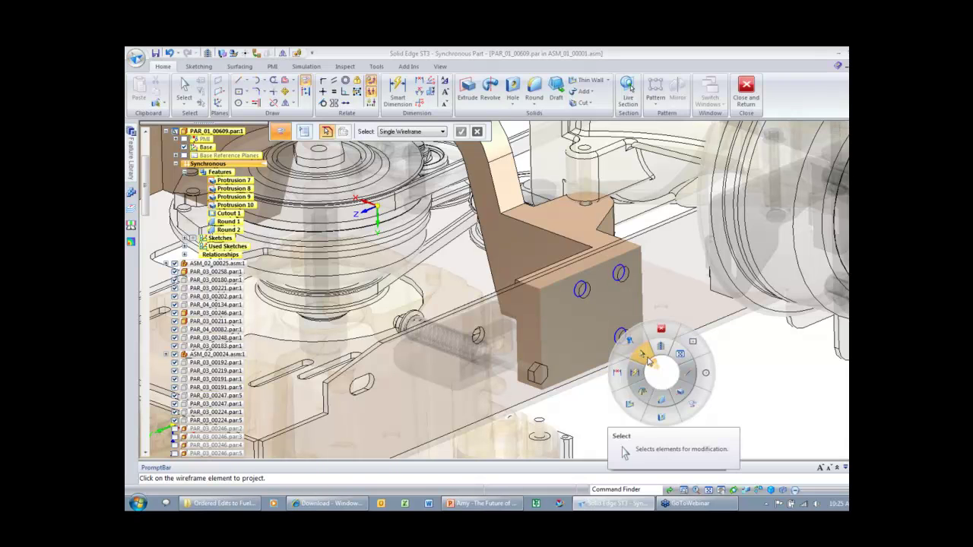
click(649, 360)
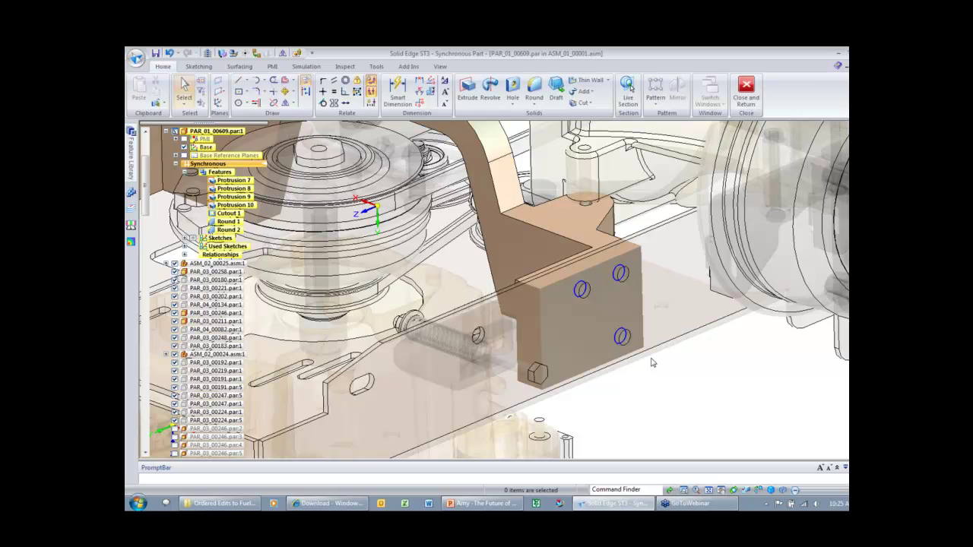
- Extrude the three projected circles as a cutout through the entire cross bar
middle_drag(652, 362, 655, 363)
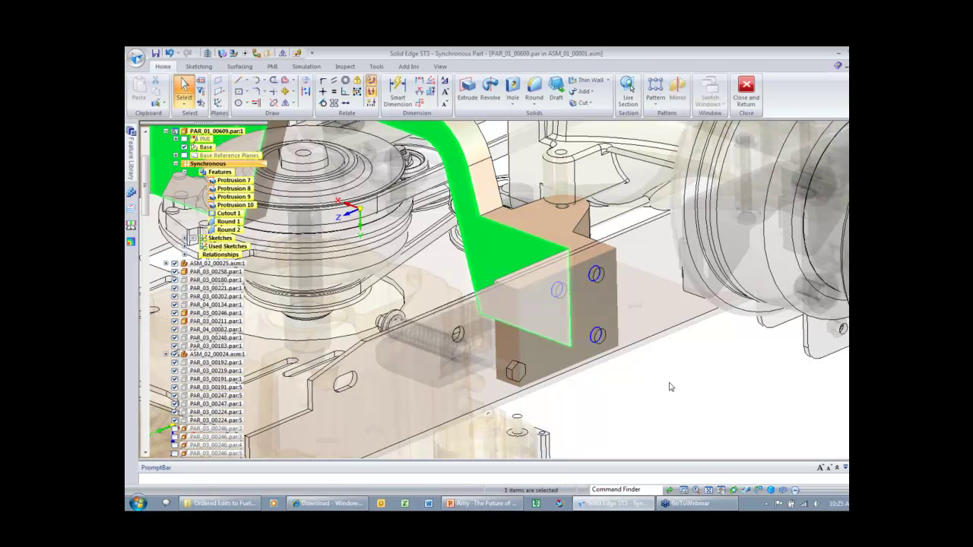
right_click(669, 383)
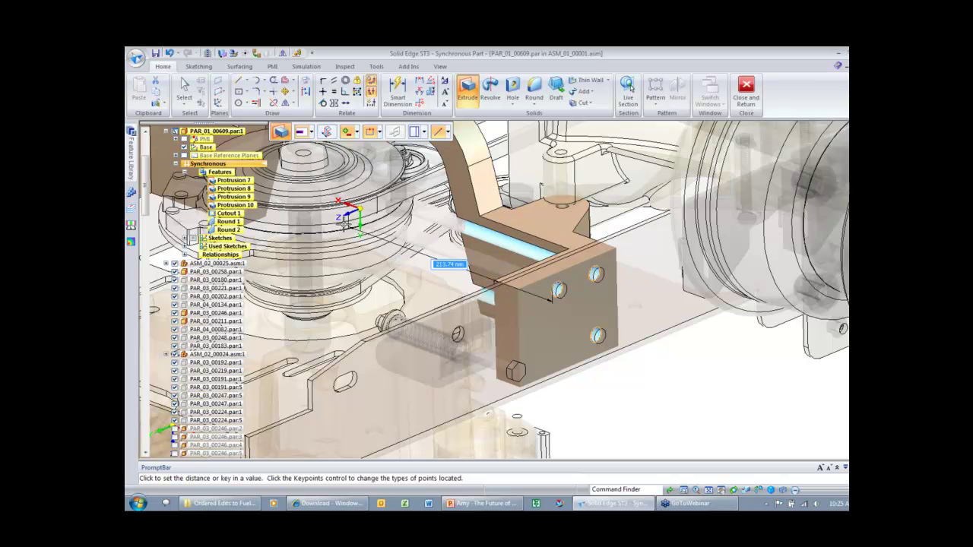
click(311, 133)
click(318, 159)
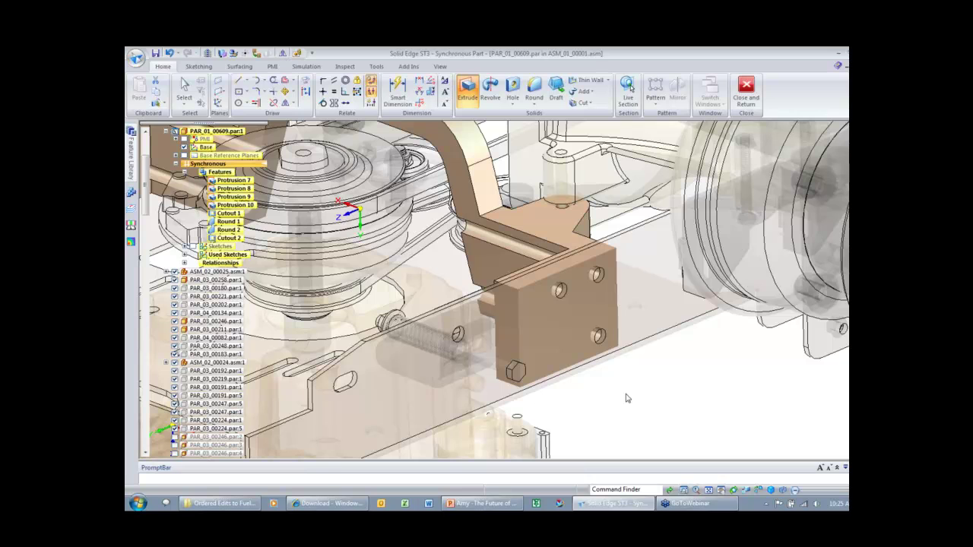
- Hide the surrounding assembly and detach the three-hole cutout feature from the cross bar
scroll(628, 396, down, 1)
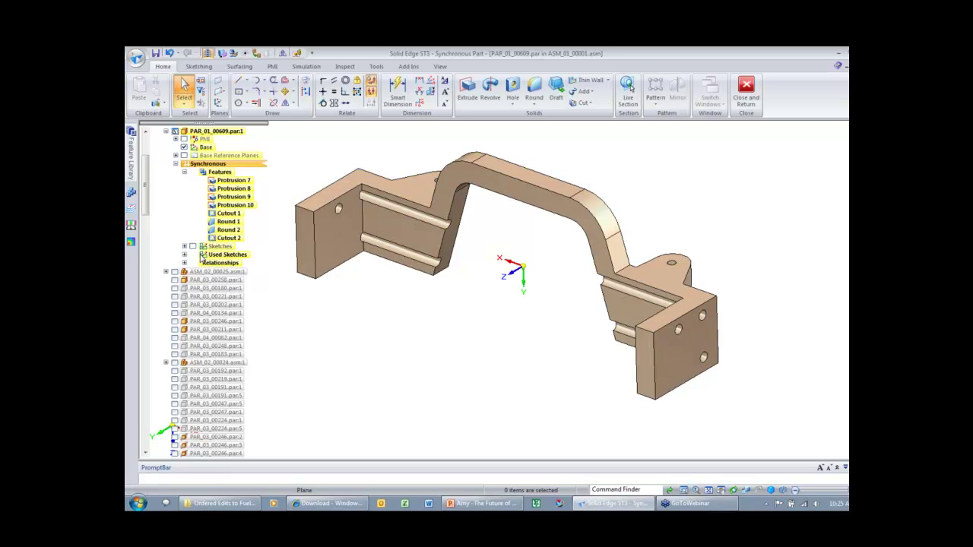
click(226, 239)
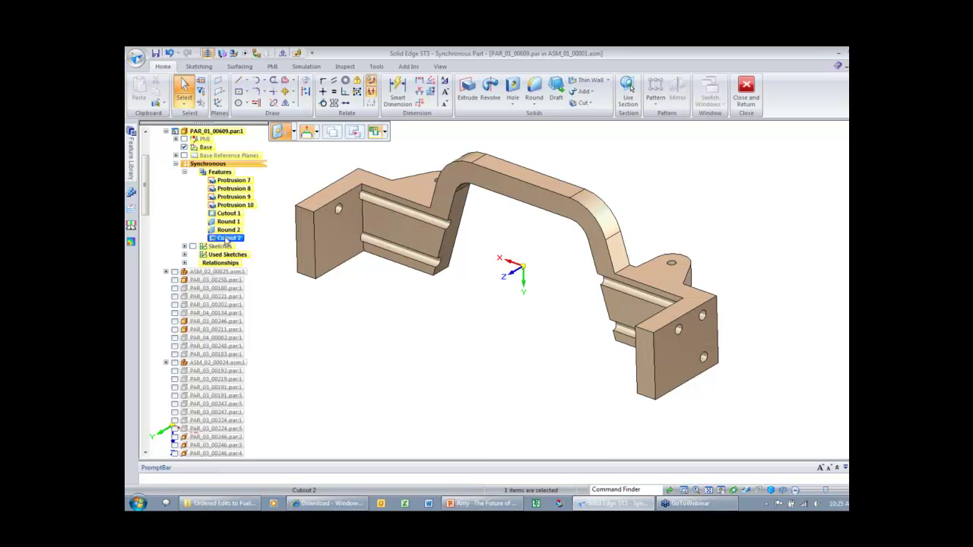
key(Delete)
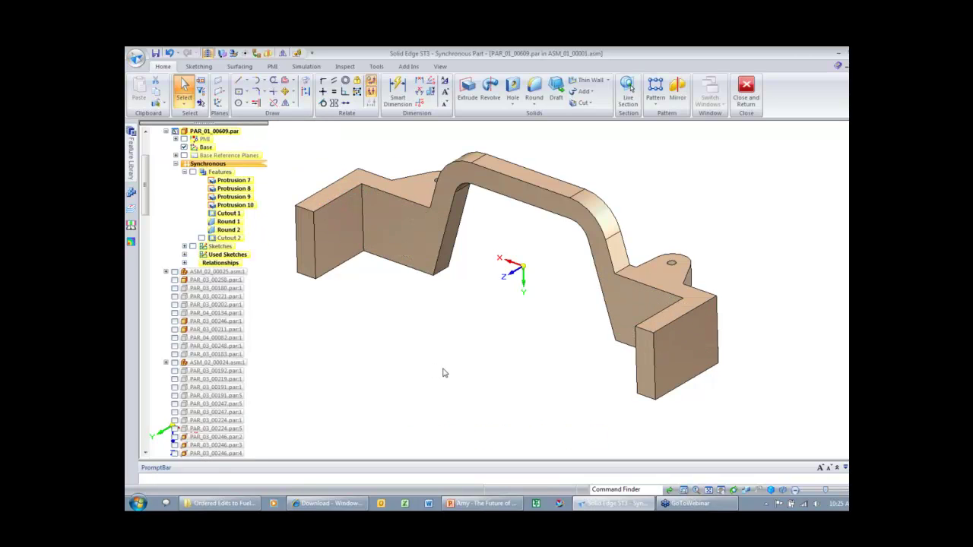
- Move all faces of the arch section together along negative Z toward the lug tips, with connected faces following
key(ctrl+r)
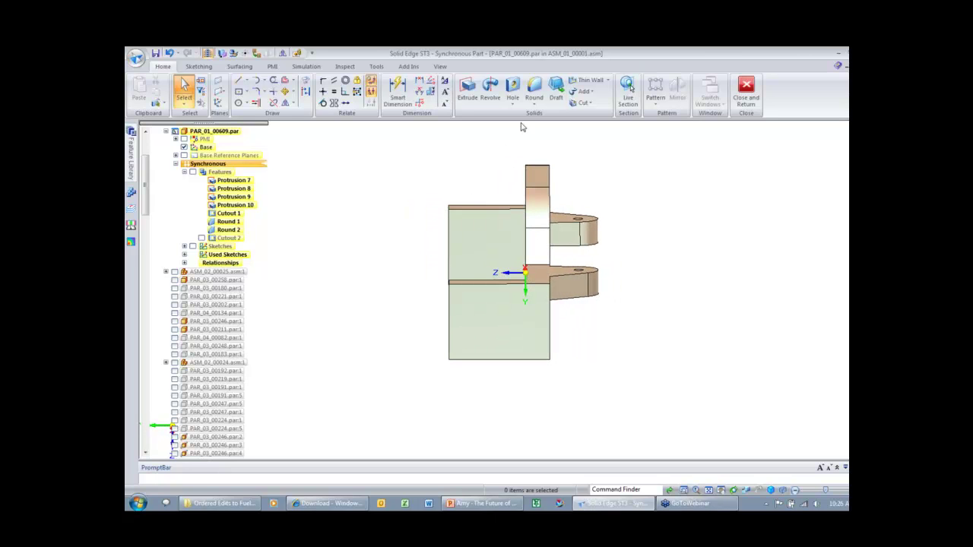
drag(502, 134, 557, 411)
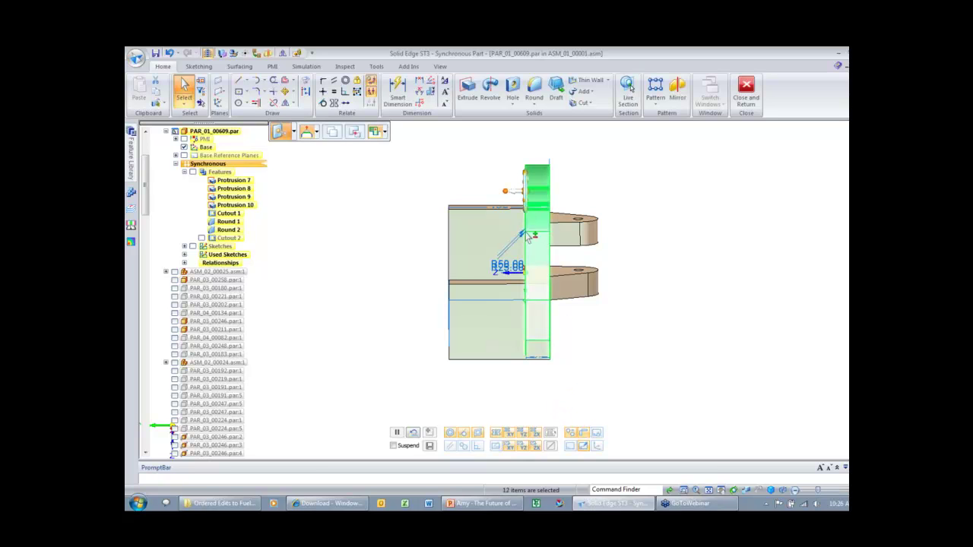
click(522, 192)
key(ctrl+v)
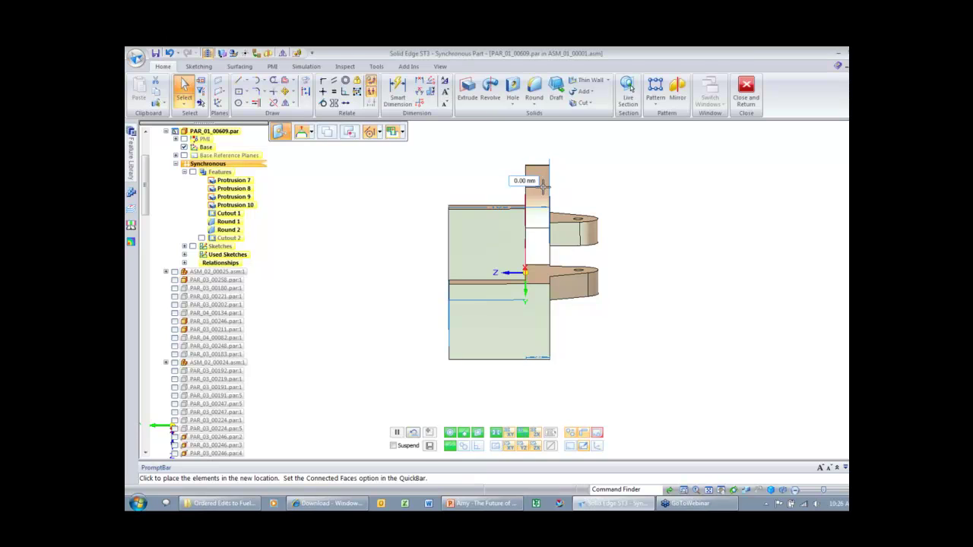
click(544, 187)
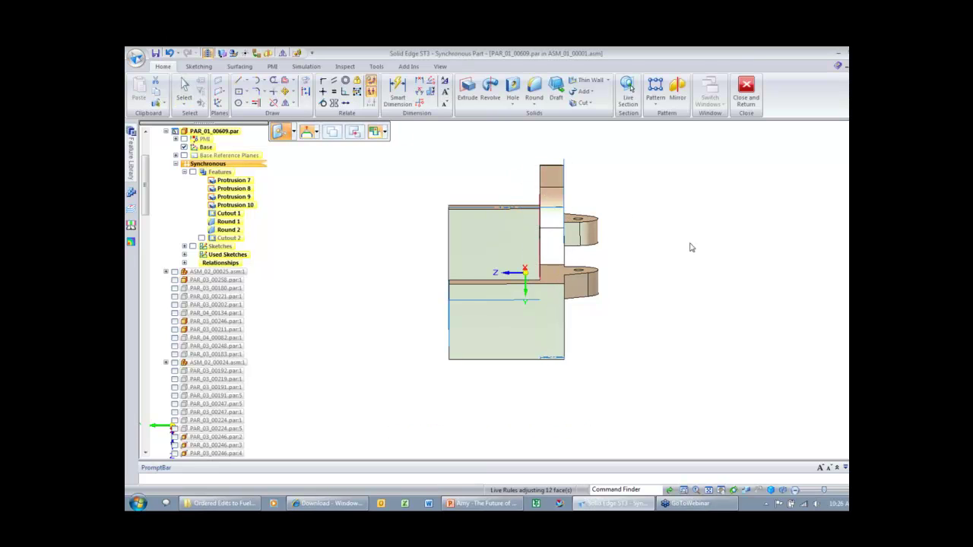
- Reattach the detached three-hole cutout feature to the cross bar
key(Escape)
middle_drag(691, 247, 589, 304)
right_click(229, 239)
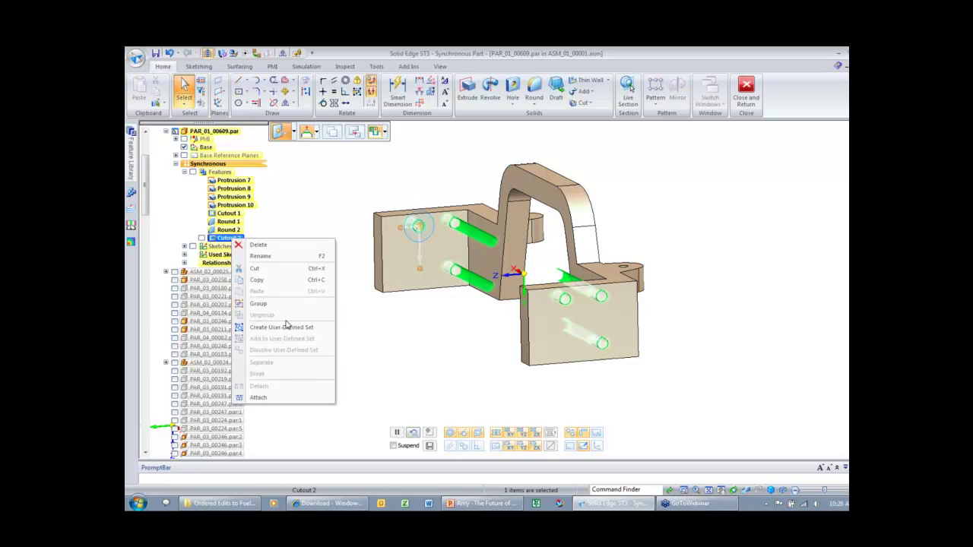
click(283, 398)
key(ctrl+z)
middle_drag(402, 377, 404, 376)
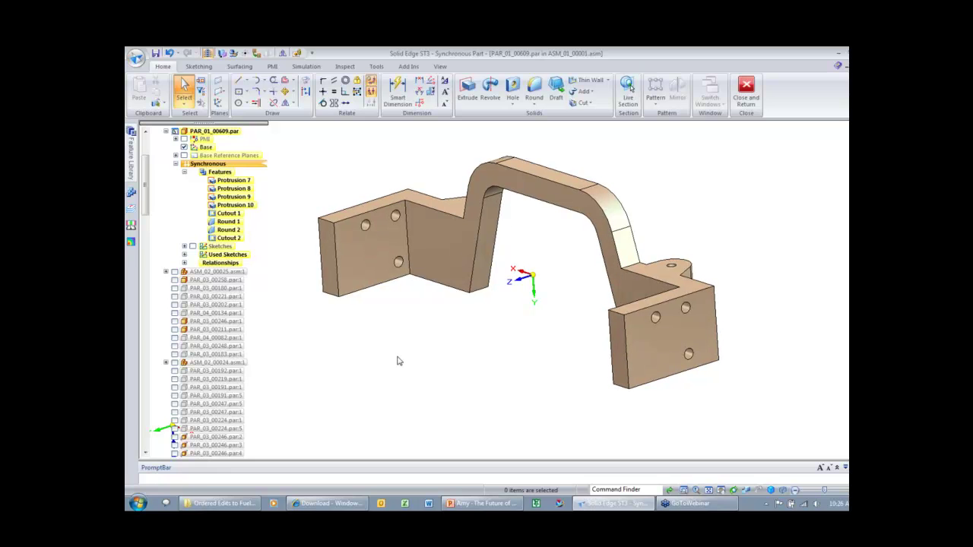
- Round the upper front edges of both end legs with a 10 mm radius
right_drag(397, 361, 398, 378)
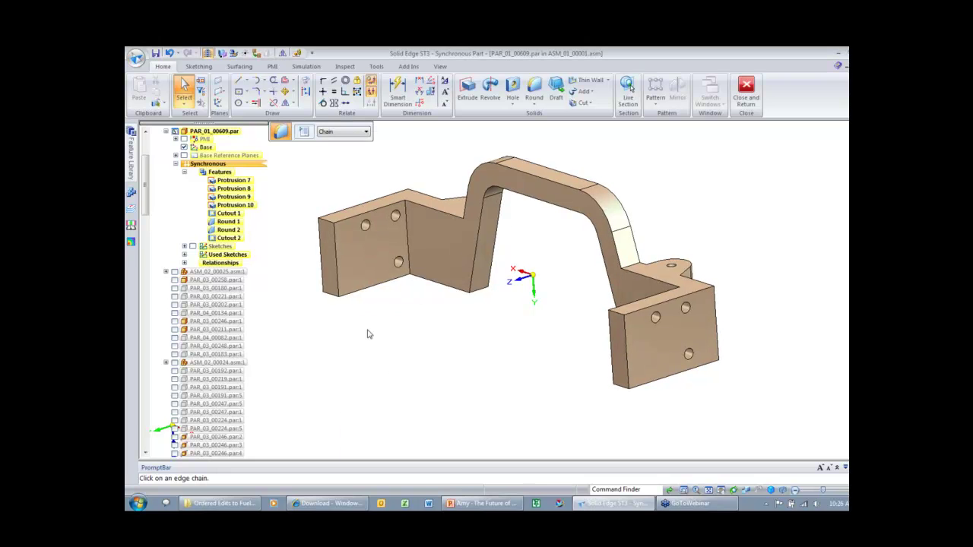
click(617, 315)
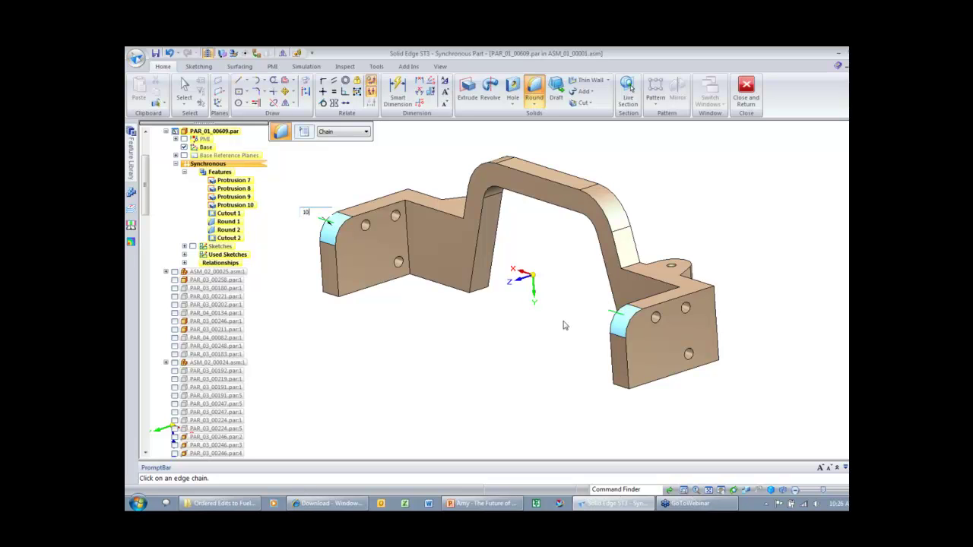
key(Return)
middle_drag(565, 325, 561, 327)
key(Escape)
- Rotate the narrow end face of the leg 20 degrees inward about its upper edge, with the opposite leg following symmetrically
click(320, 268)
click(320, 267)
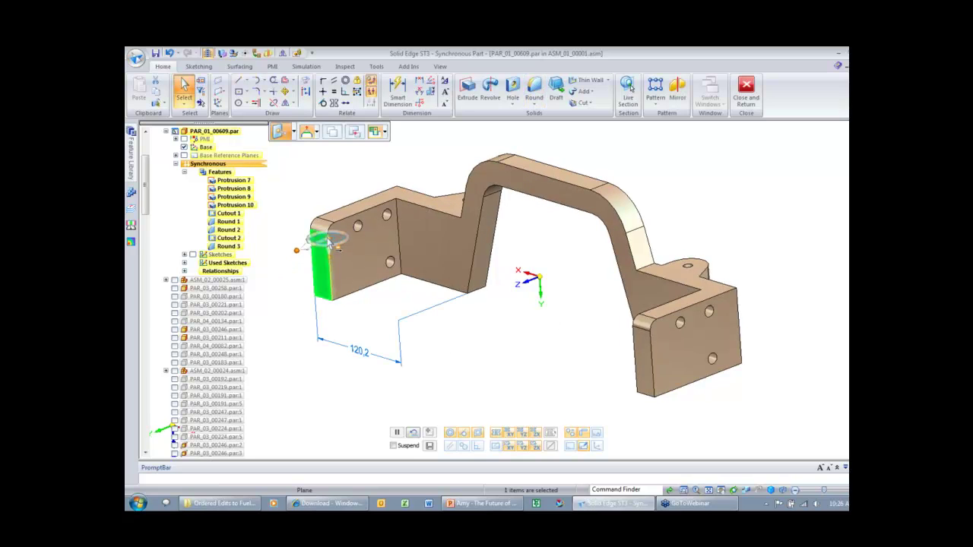
key(Escape)
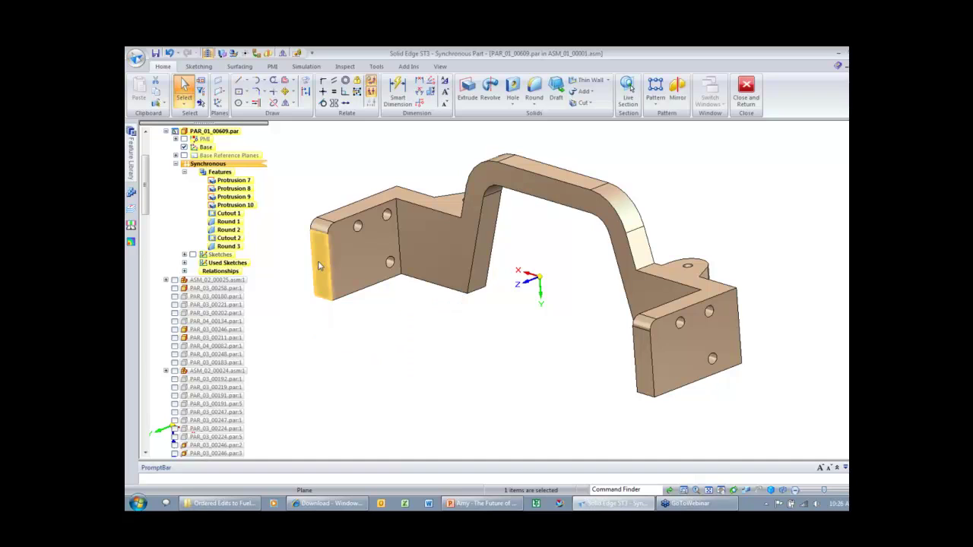
click(321, 266)
click(319, 264)
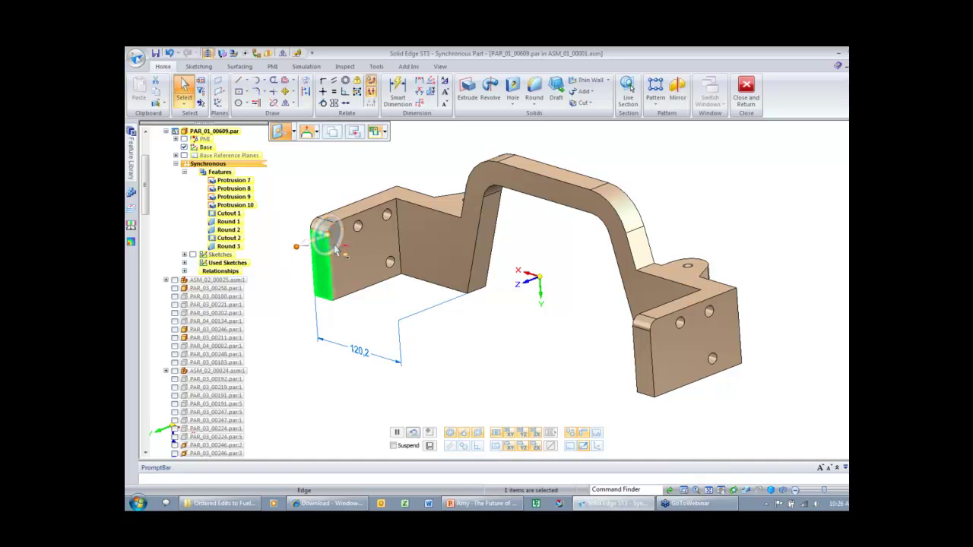
click(342, 256)
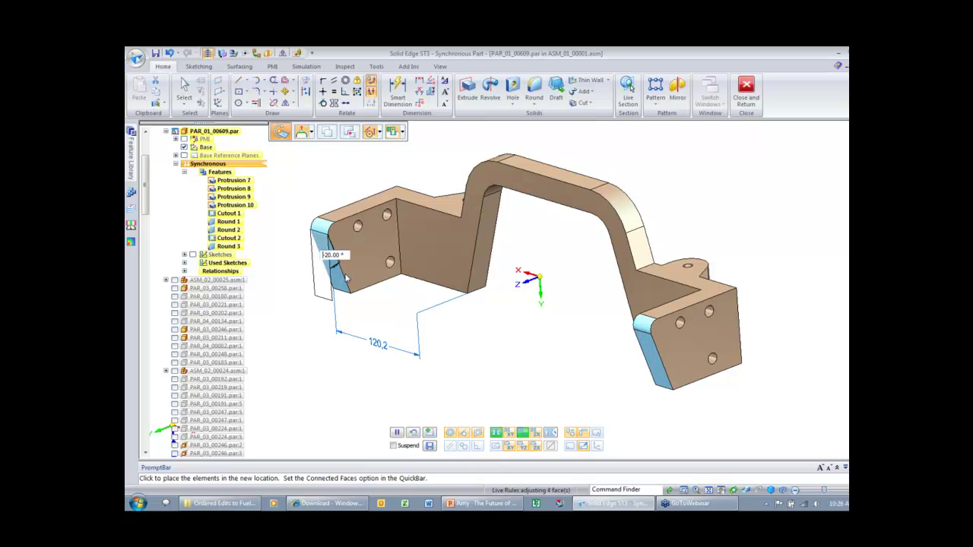
click(345, 278)
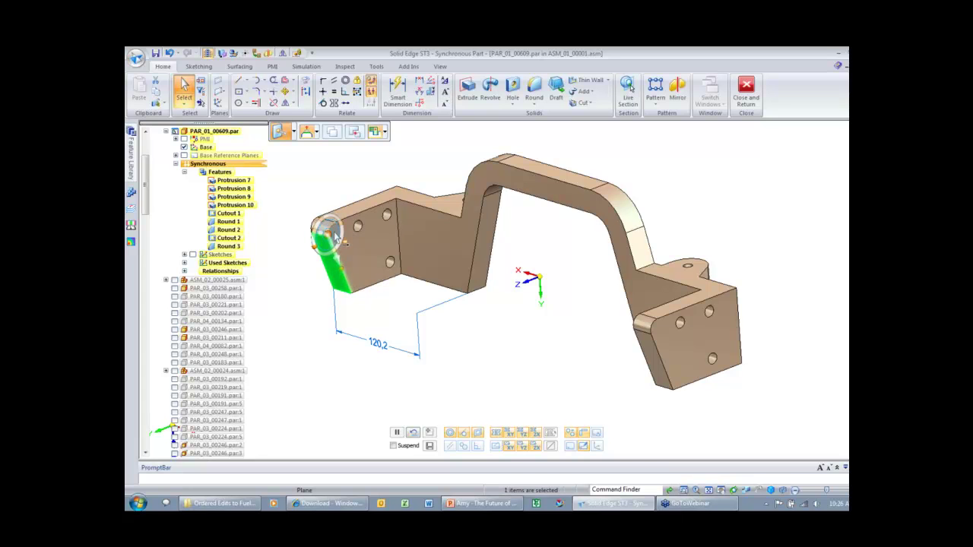
- Move the slanted end face about 23 mm inward toward the leg's bolt holes, keeping both legs symmetric
click(344, 221)
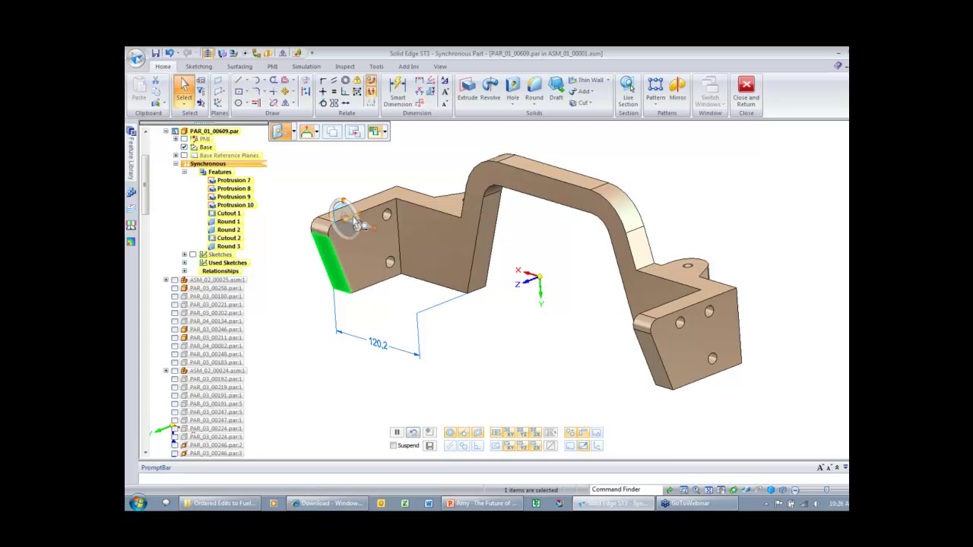
click(347, 222)
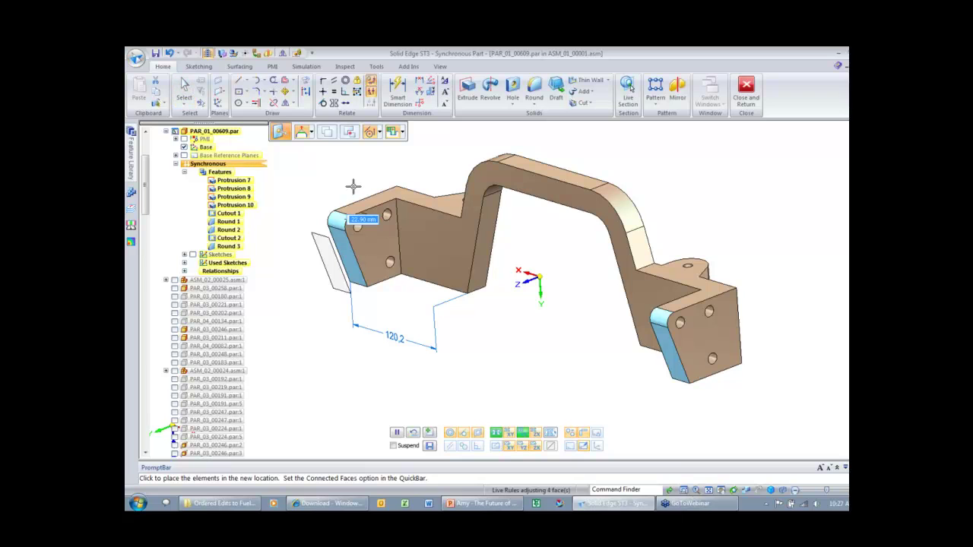
key(Escape)
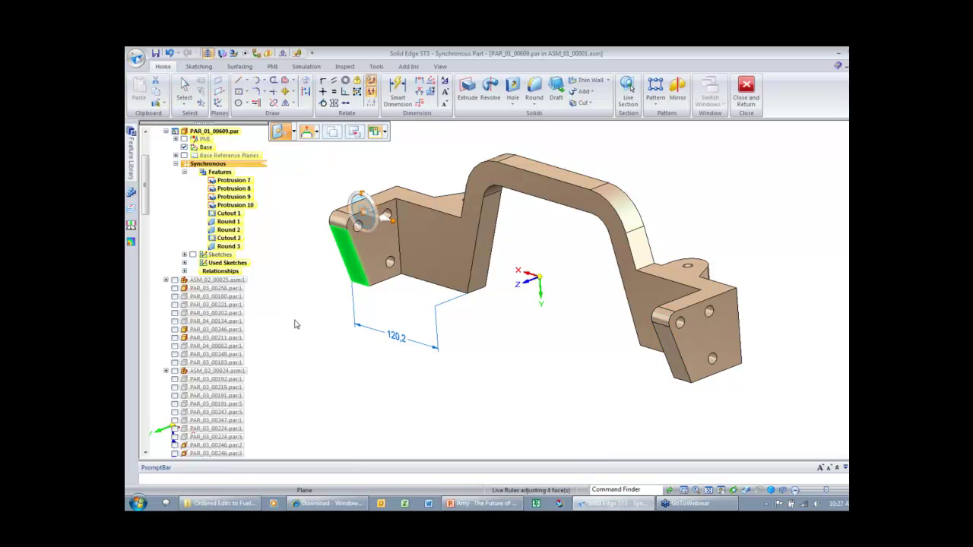
key(Escape)
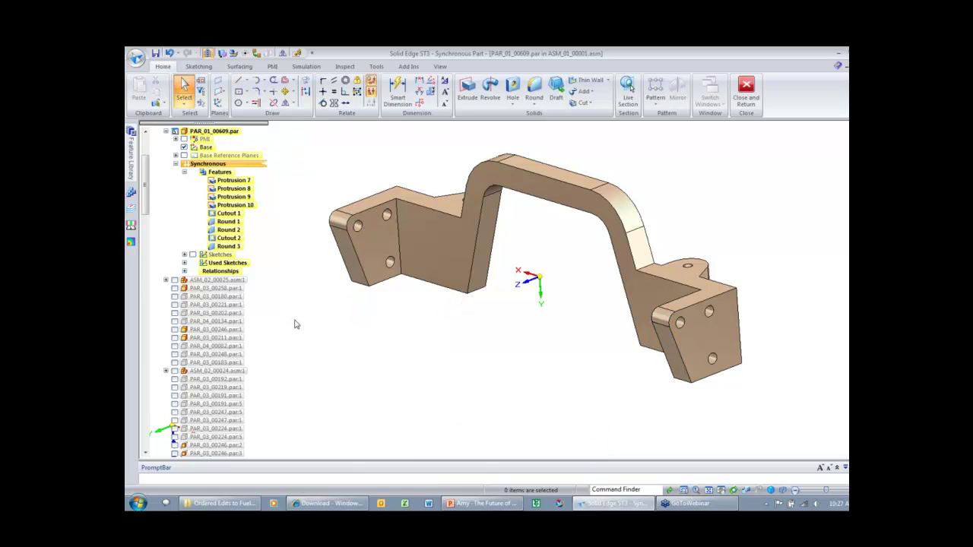
- Display the PMI dimensions on the cross bar and inspect the model from several angles
key(Right)
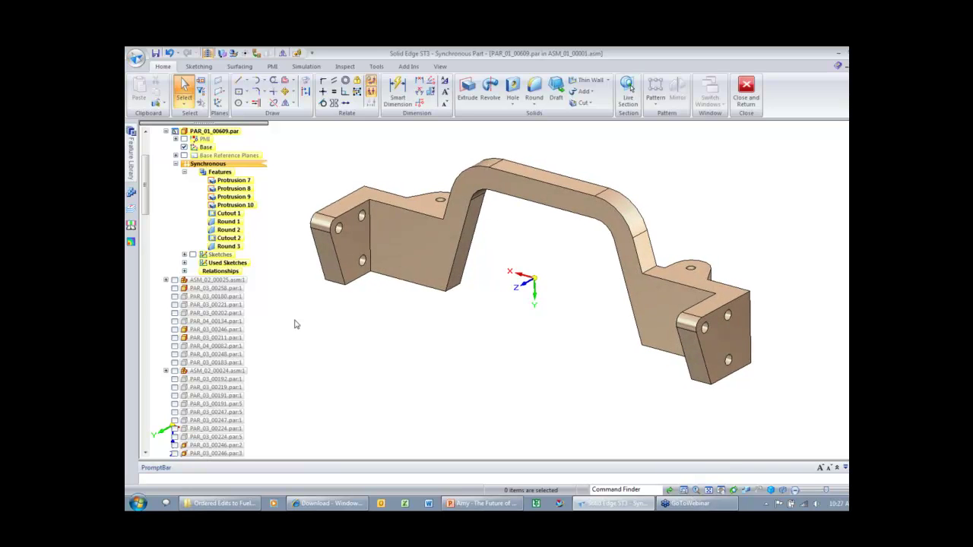
key(Right)
key(Right)
key(Right)
key(Right)
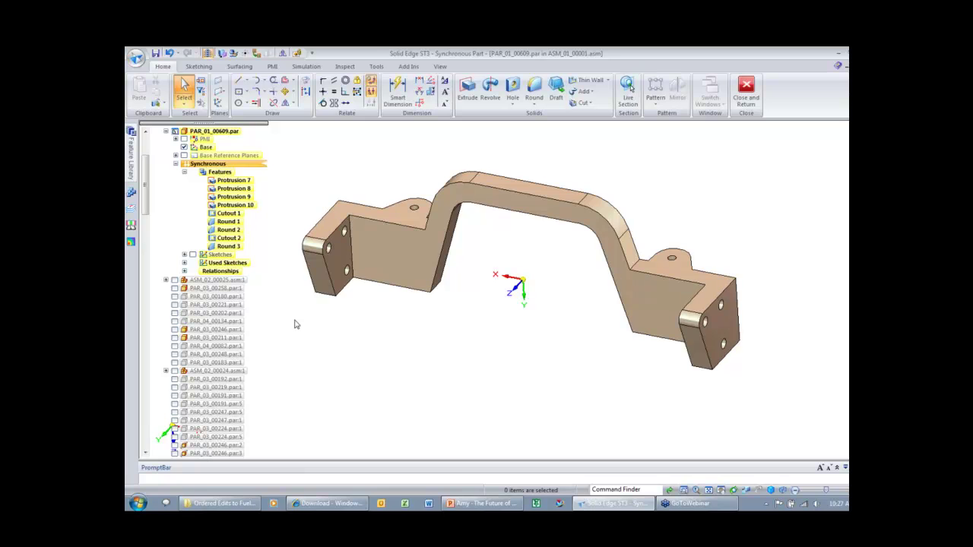
click(183, 139)
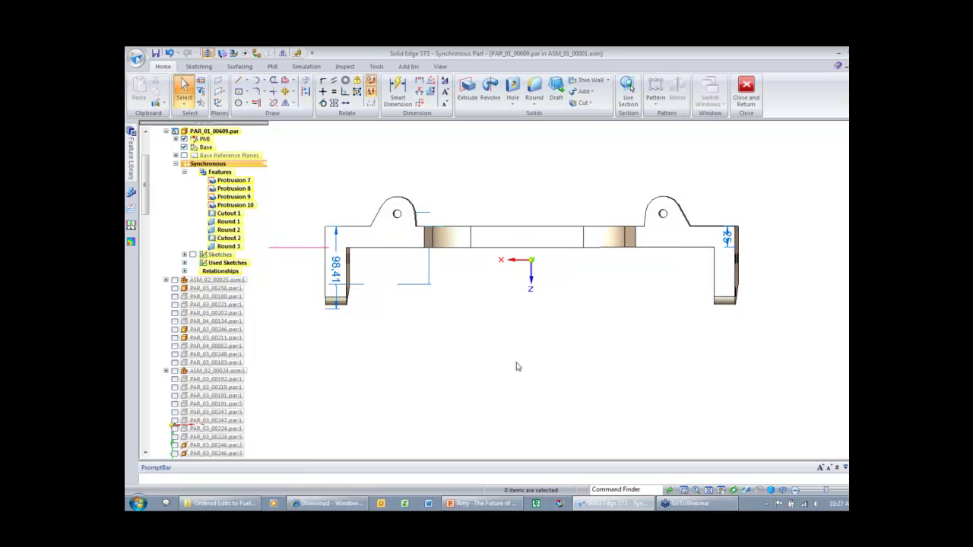
key(ctrl+i)
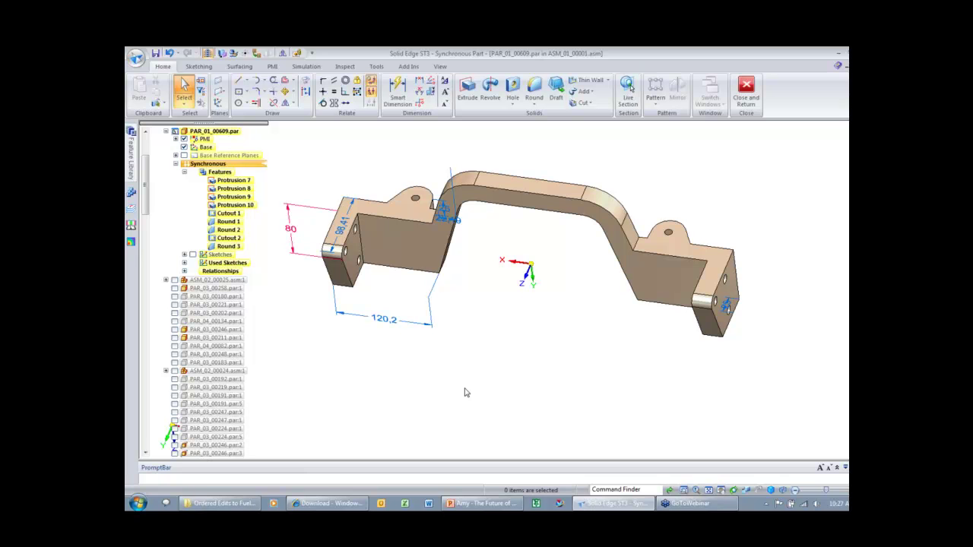
middle_drag(466, 392, 474, 394)
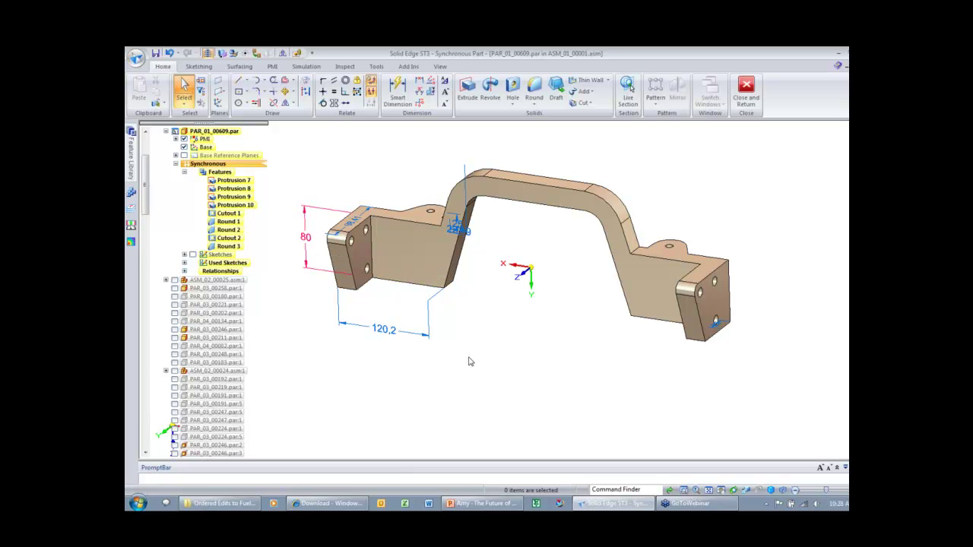
- Dimension the rounded tip of the lug on the +X side and set its radius to 20 mm
key(ctrl+f)
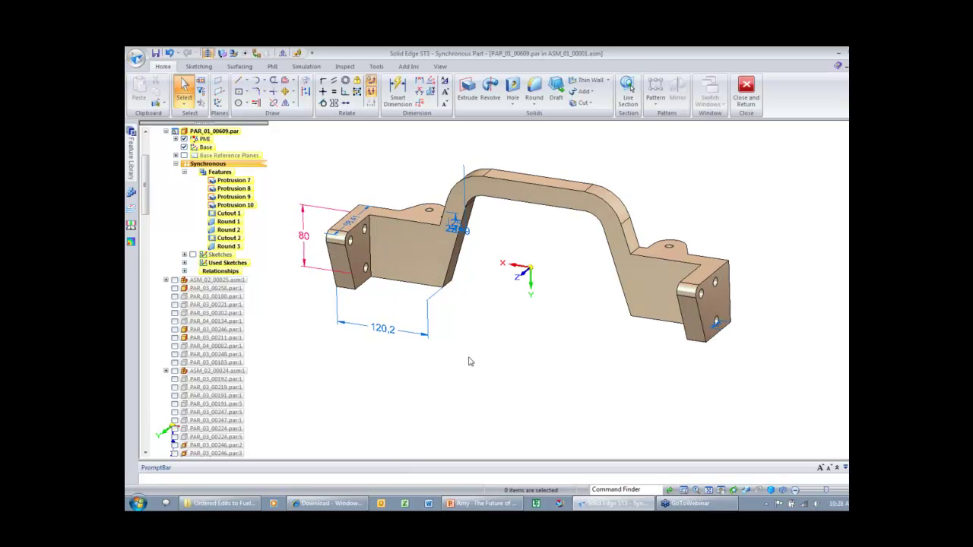
key(ctrl+f)
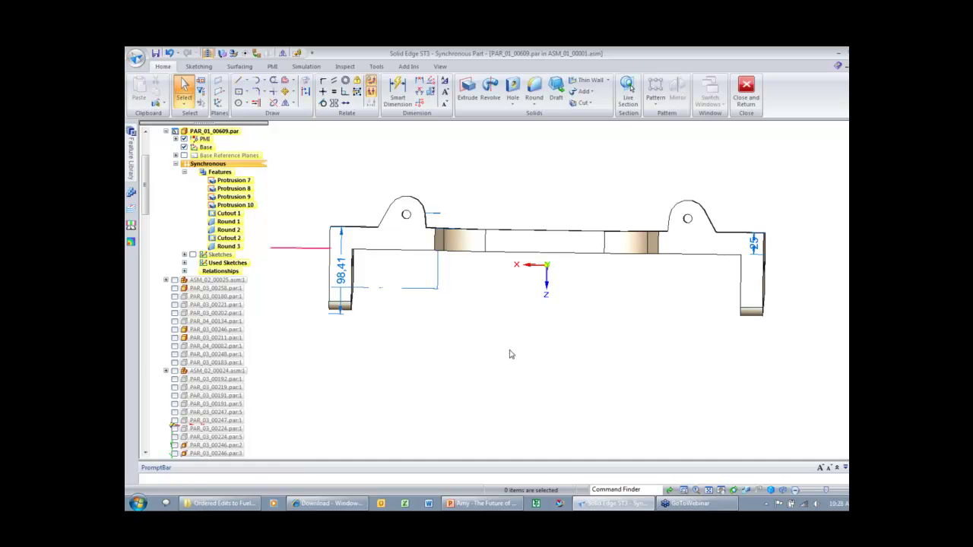
right_drag(513, 345, 479, 308)
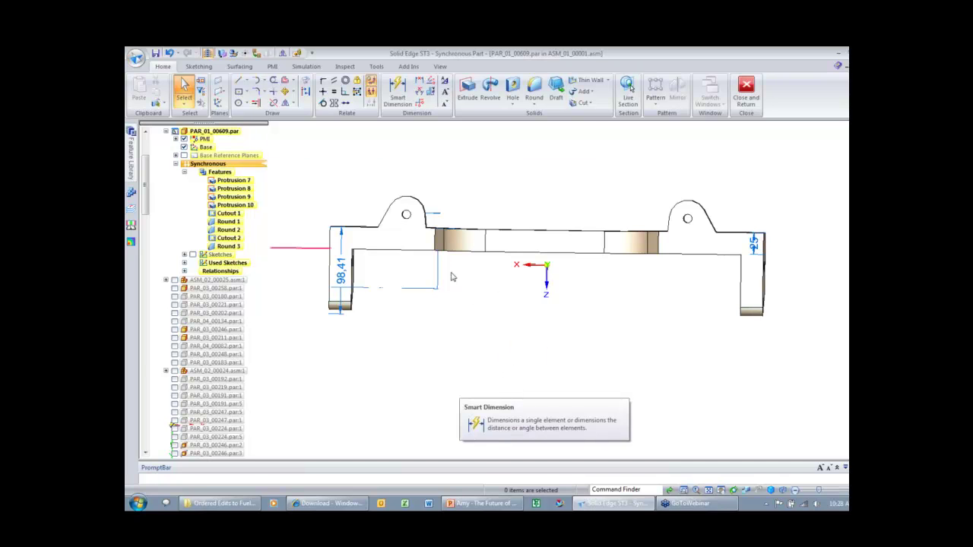
click(422, 200)
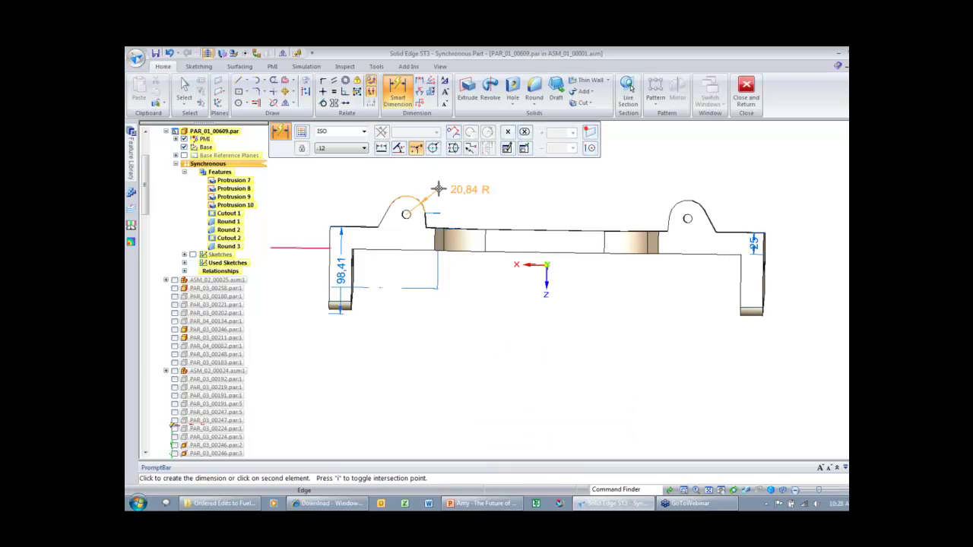
click(439, 189)
text(20)
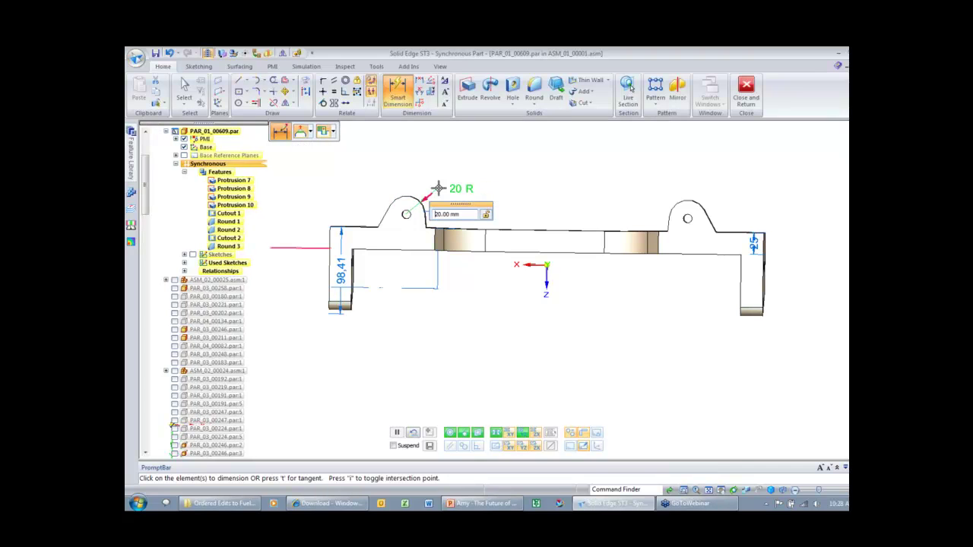
key(Return)
- Dimension the diameter of that lug's hole and the horizontal distance between the two lug holes
click(405, 211)
click(364, 188)
right_click(550, 206)
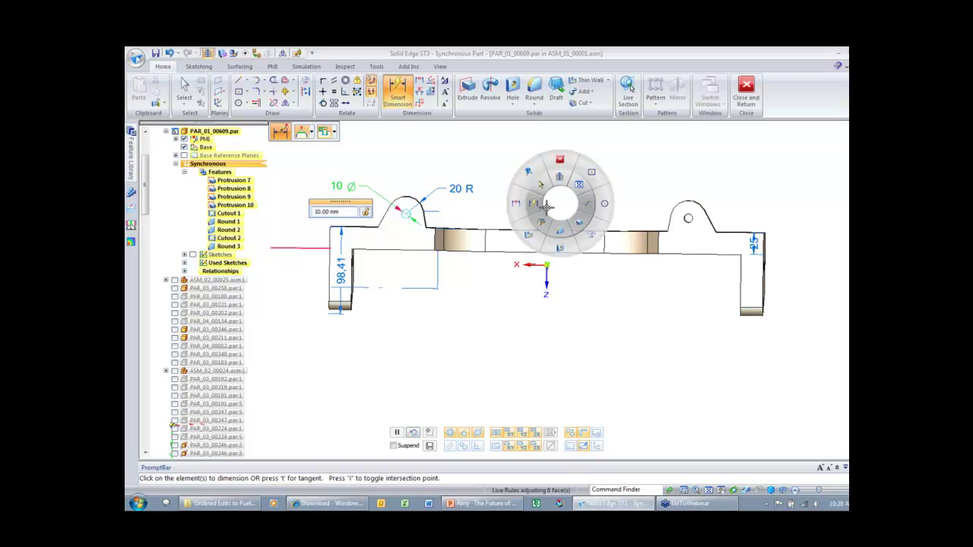
click(406, 214)
click(686, 217)
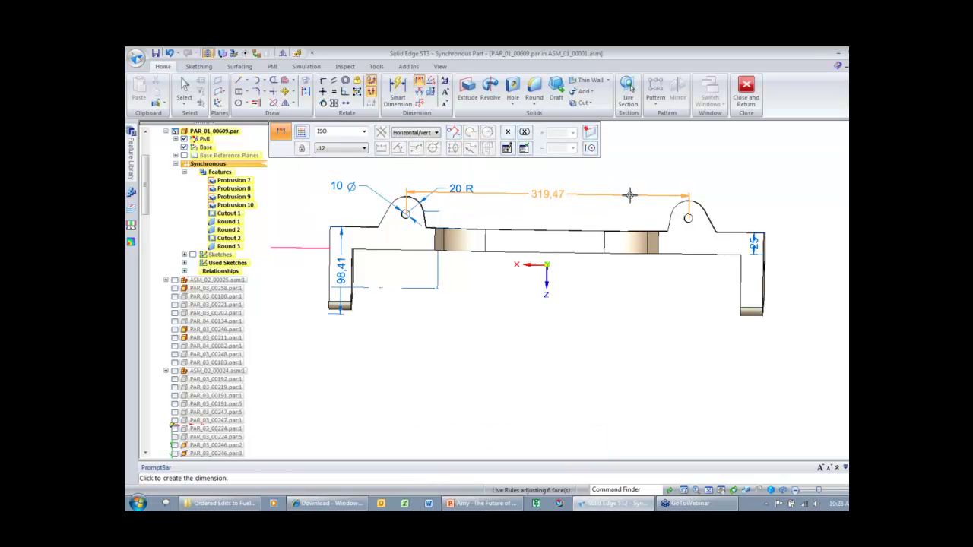
click(618, 175)
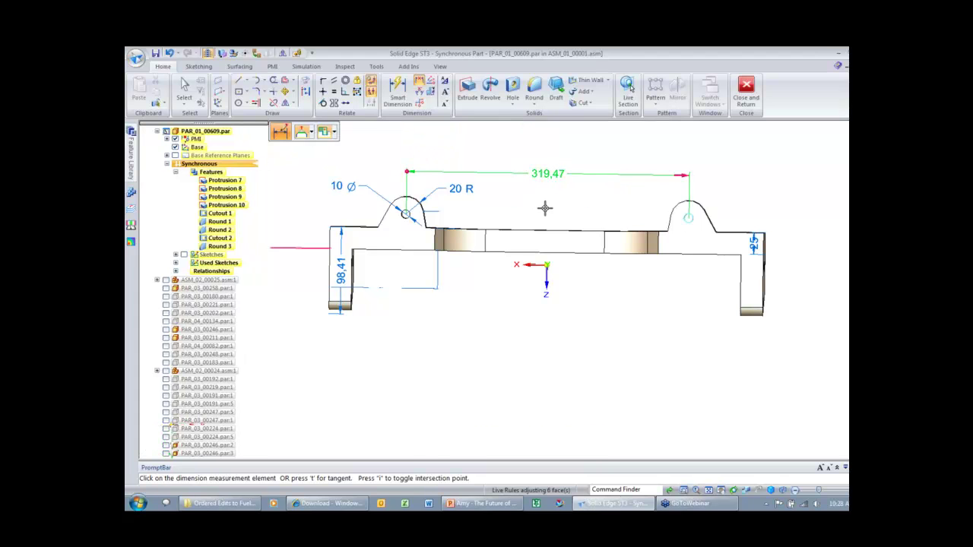
key(Escape)
click(536, 341)
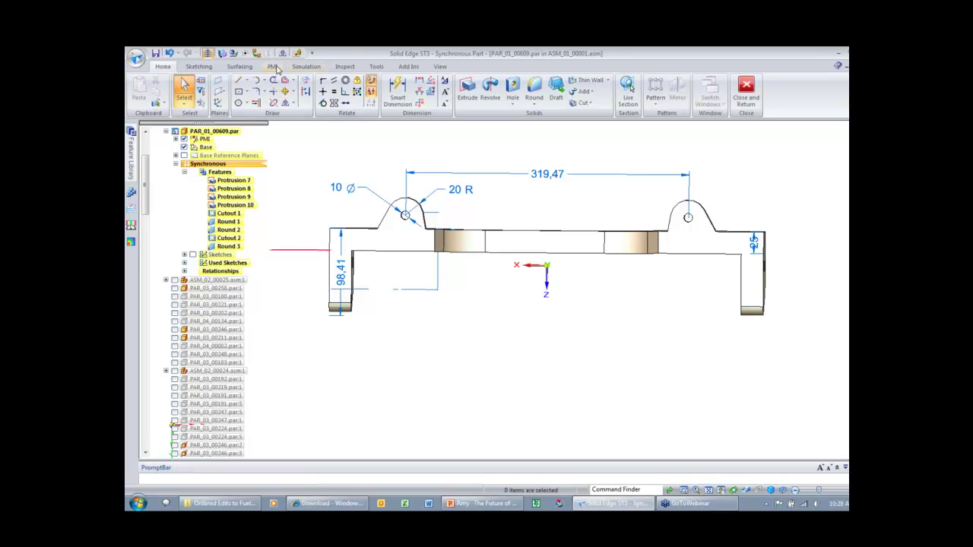
- Place an all-around fillet weld symbol of size .5 on the bar's edge at the foot of the dimensioned lug
click(275, 67)
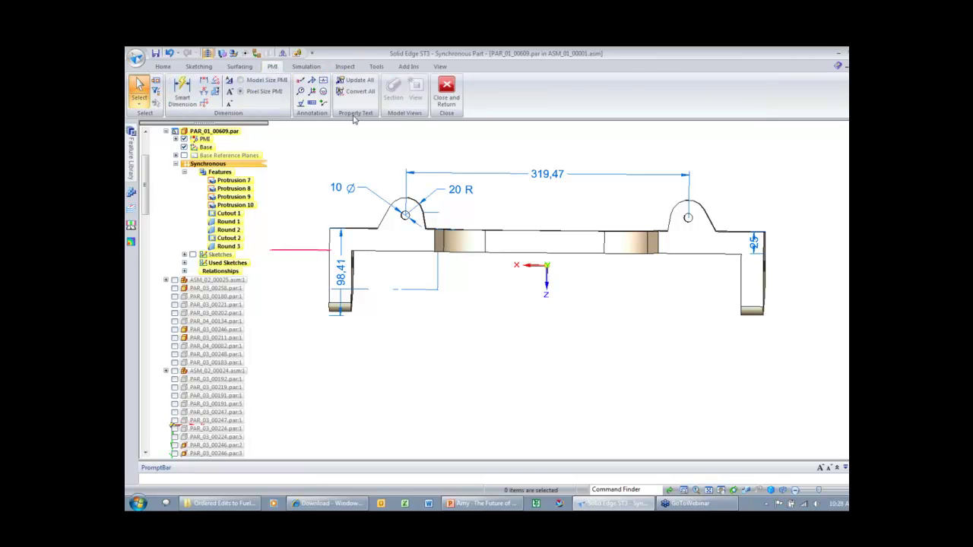
click(312, 79)
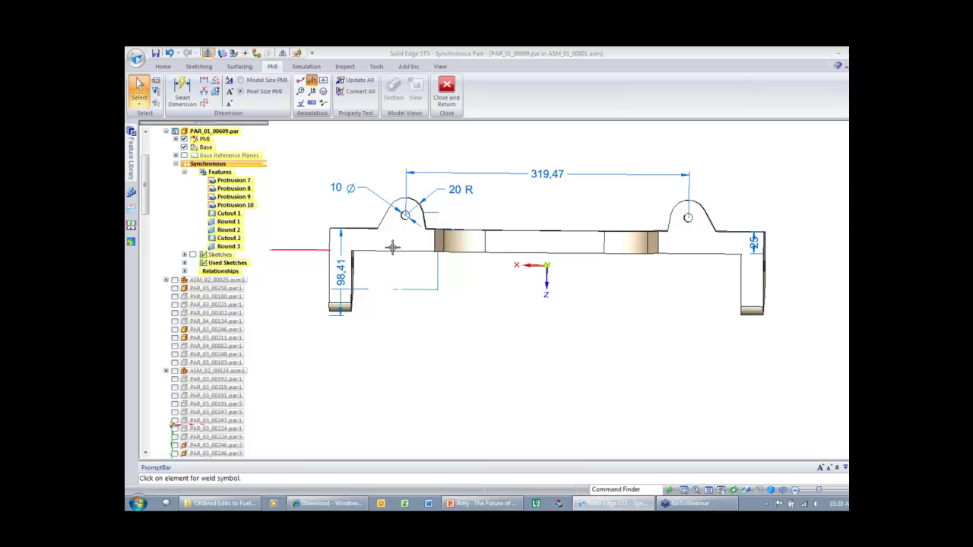
click(513, 425)
click(375, 229)
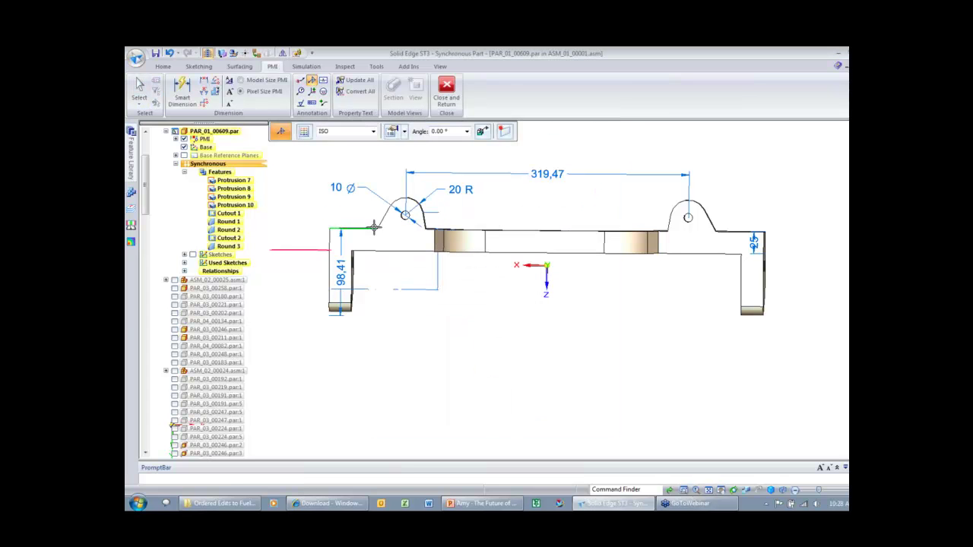
click(360, 213)
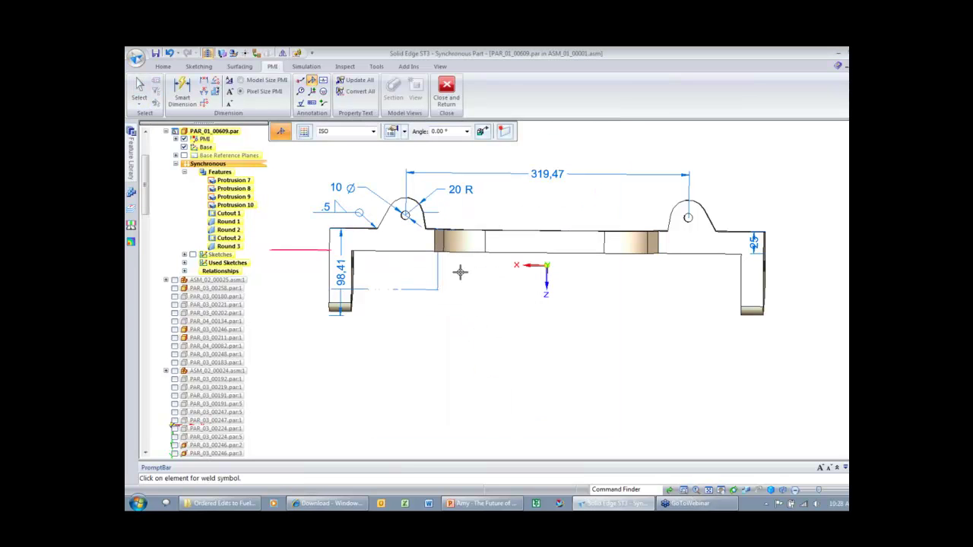
- Attach a datum frame labelled A to the bar's edge beside the undimensioned lug
click(323, 80)
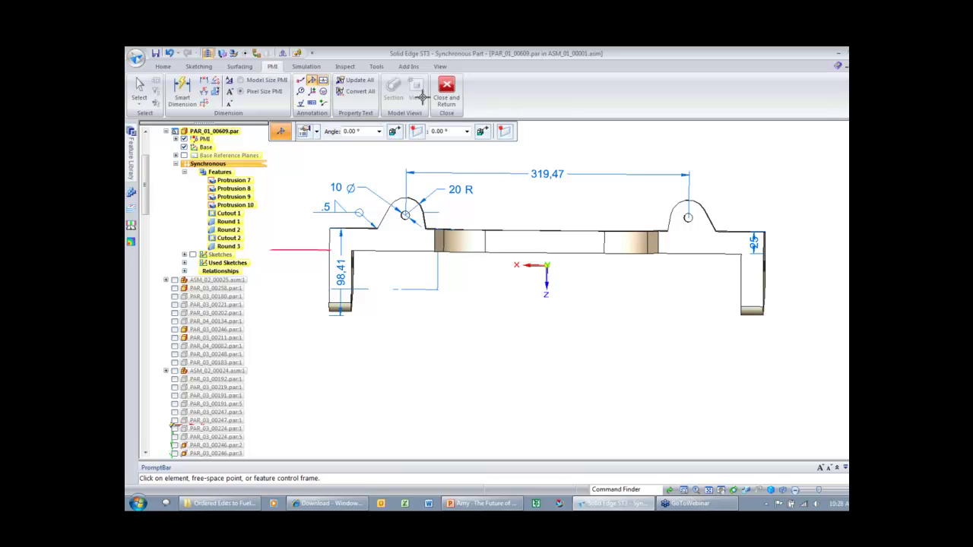
click(741, 226)
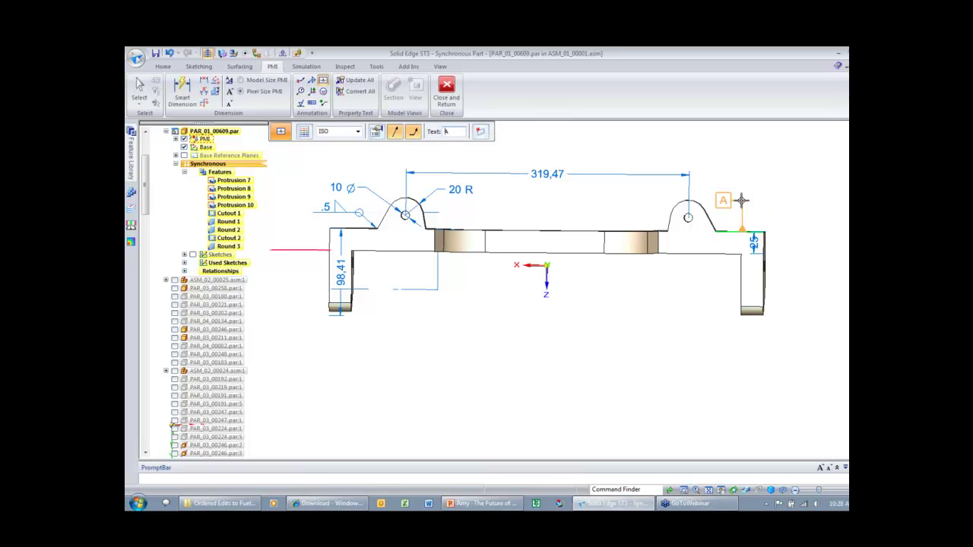
click(750, 197)
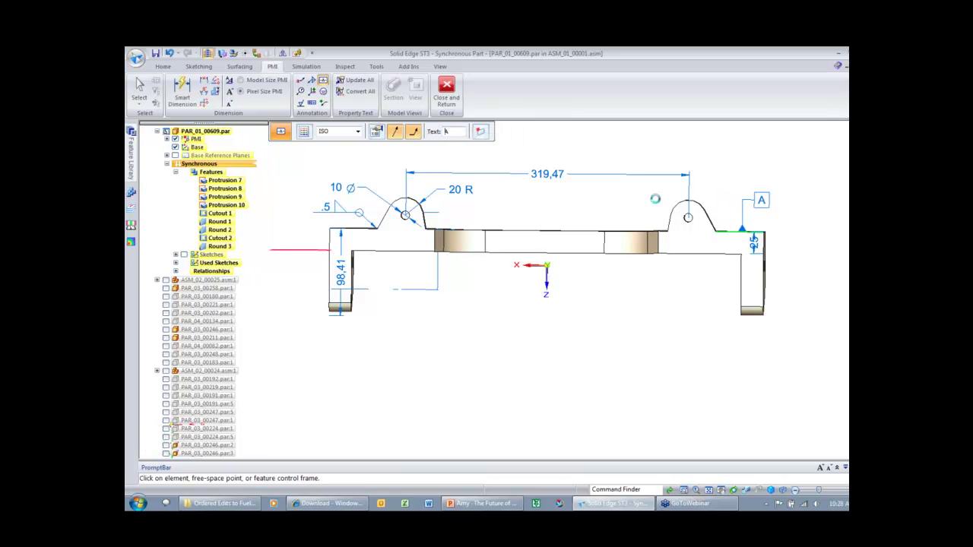
- Attach a feature control frame for perpendicularity of 0.1 to datum A to the outer vertical edge of the bar's -X leg
click(312, 104)
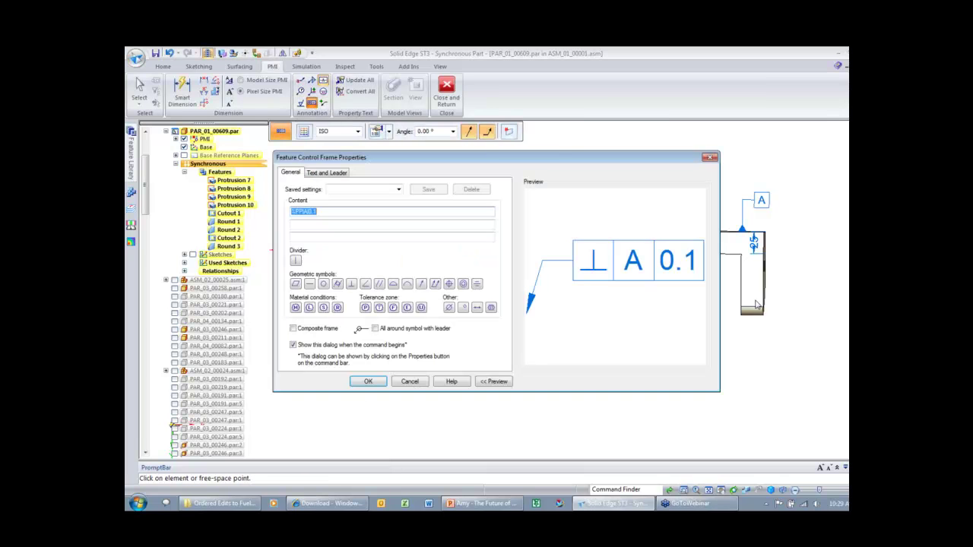
click(368, 382)
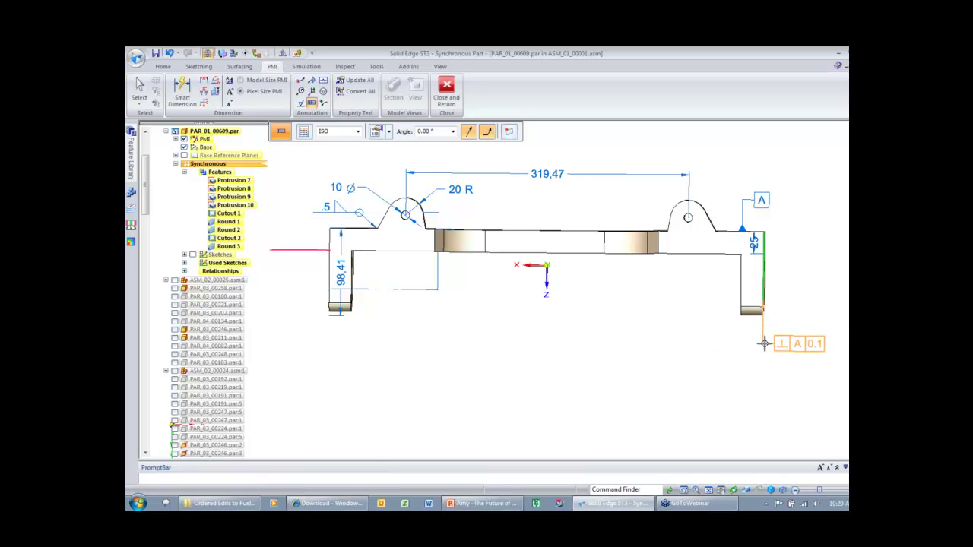
click(764, 343)
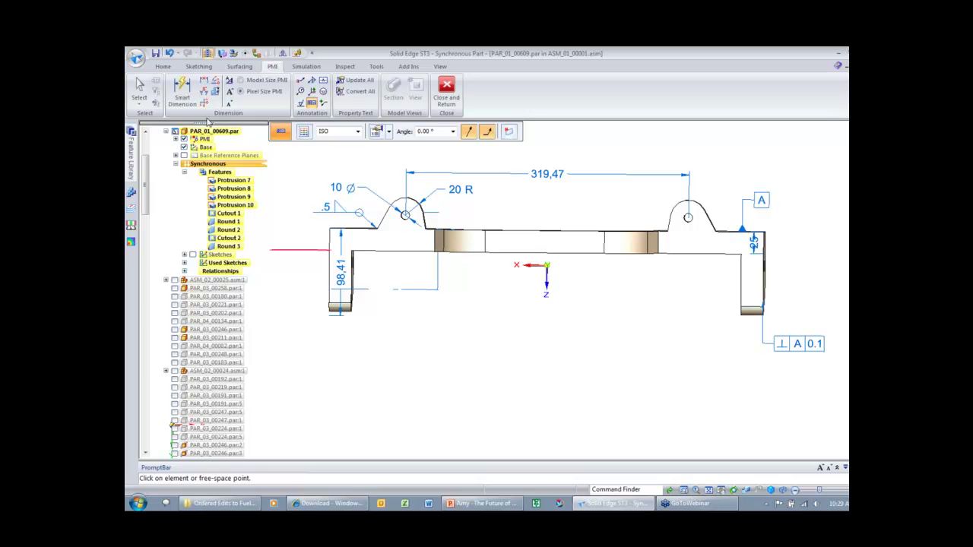
key(Escape)
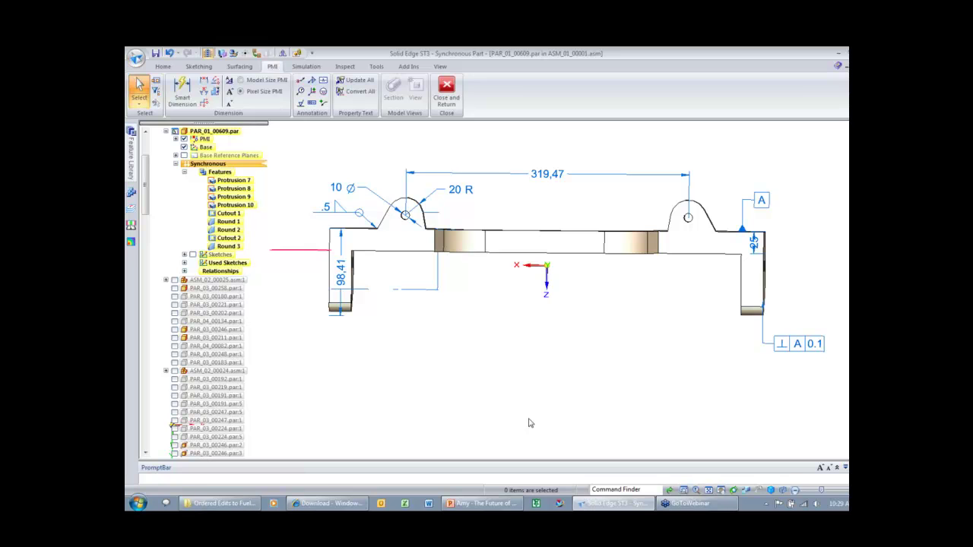
- Redisplay the surrounding mower parts in an isometric view and return from the cross bar part to the assembly
key(ctrl+i)
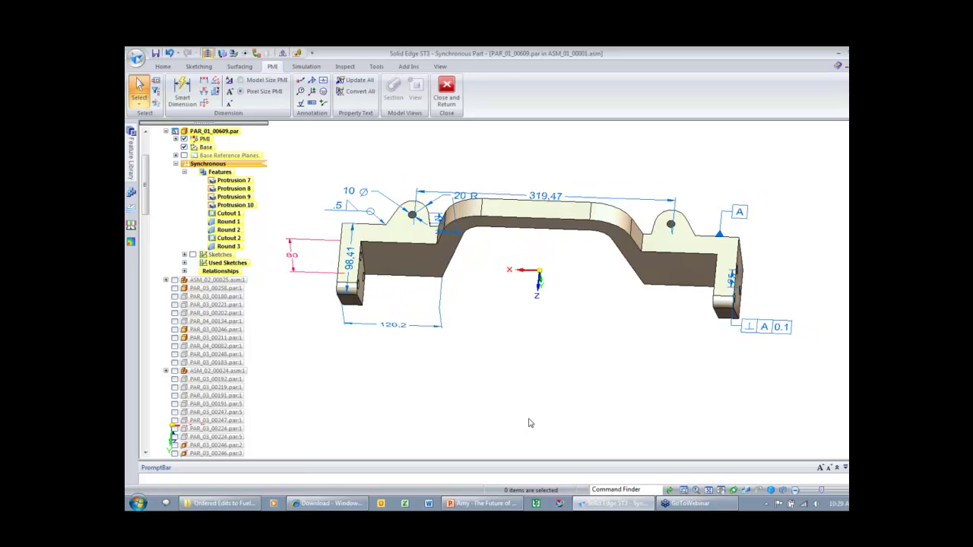
right_click(534, 380)
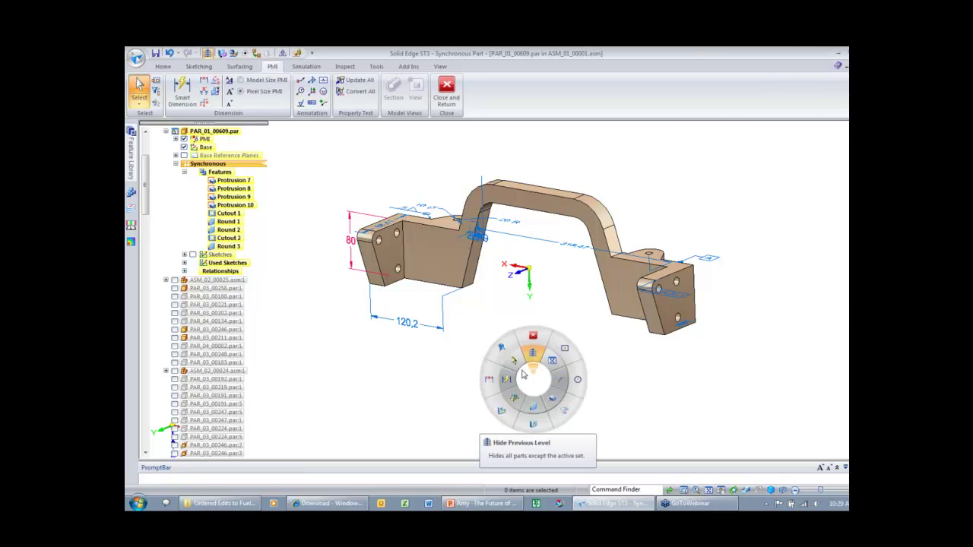
click(522, 376)
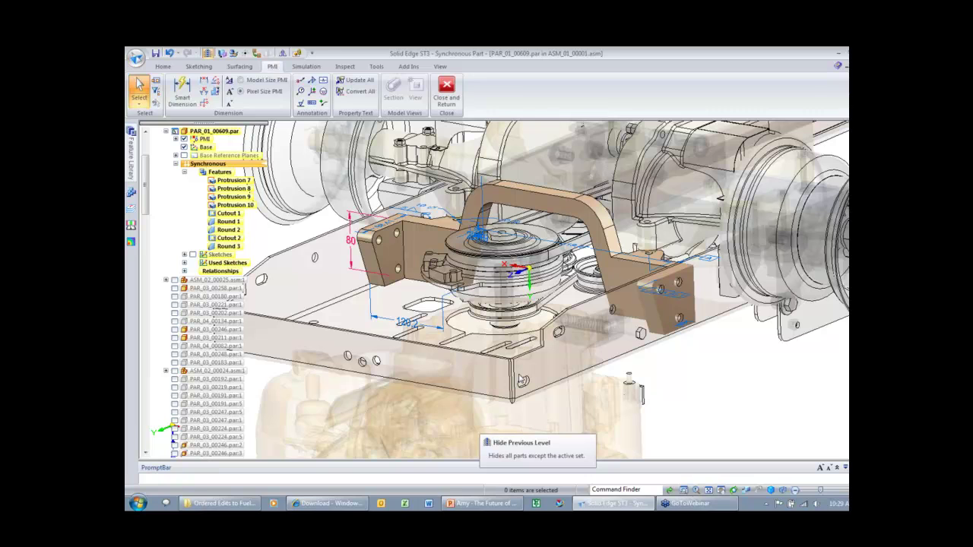
middle_drag(520, 378, 556, 388)
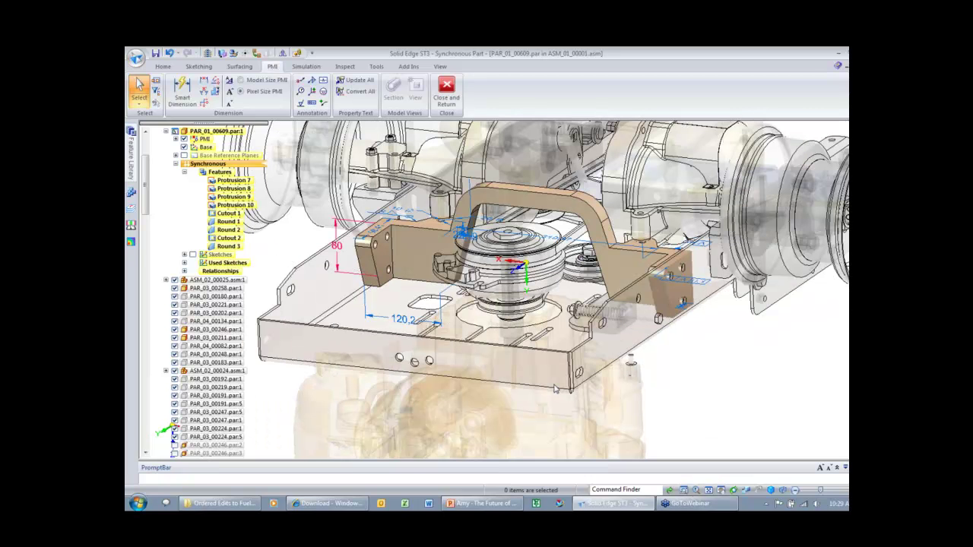
right_drag(556, 388, 652, 368)
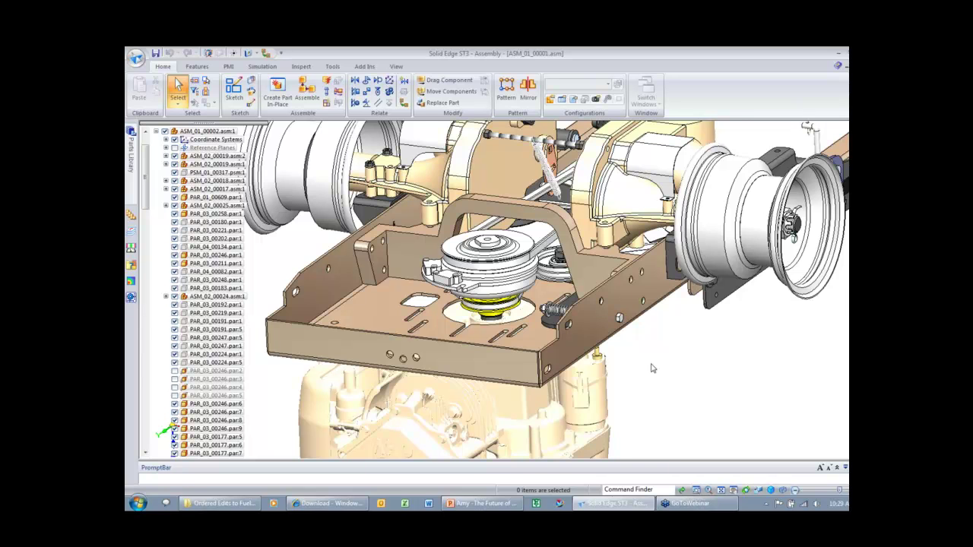
- Collapse the ASM_01_00002 subassembly and apply the display configuration 04-Sheet Metal Pully Cover
scroll(476, 291, down, 2)
click(157, 132)
middle_drag(486, 251, 715, 376)
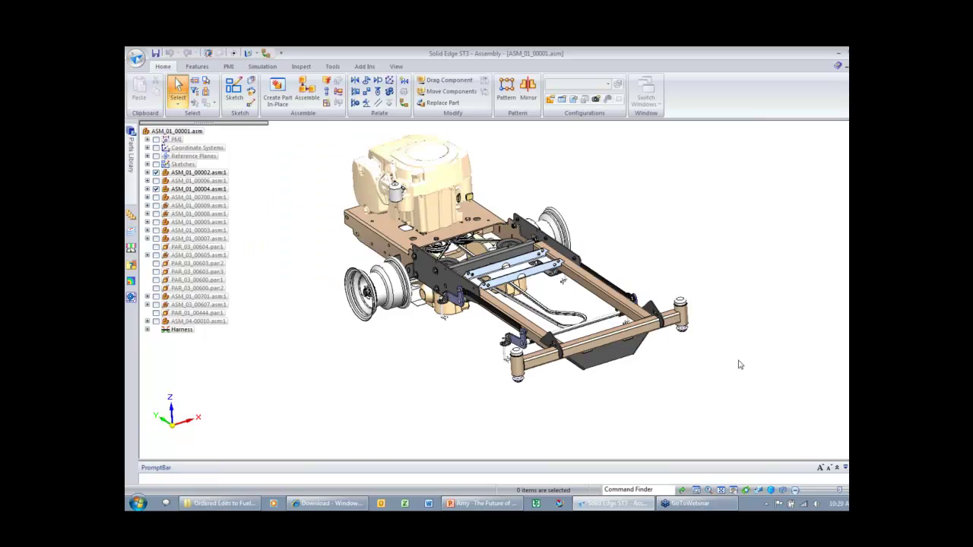
click(616, 85)
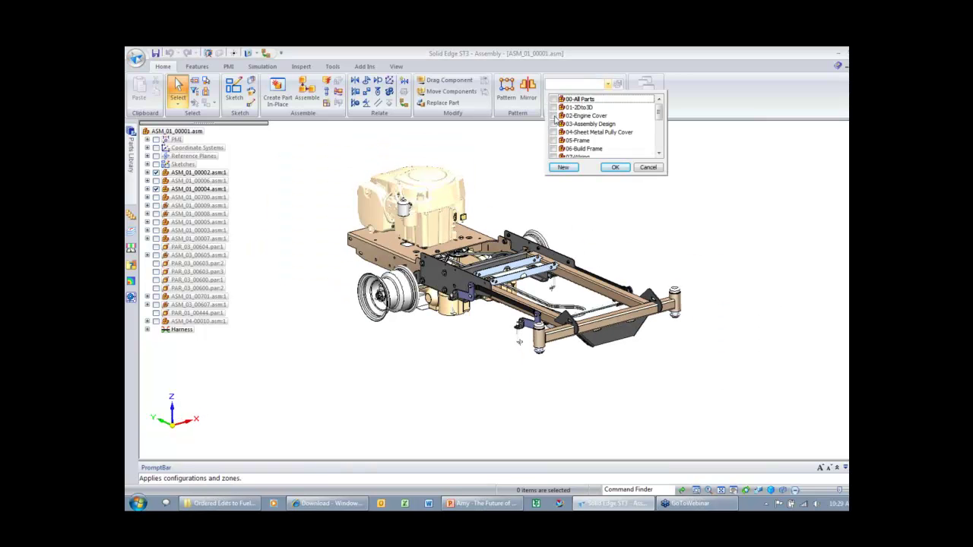
click(553, 132)
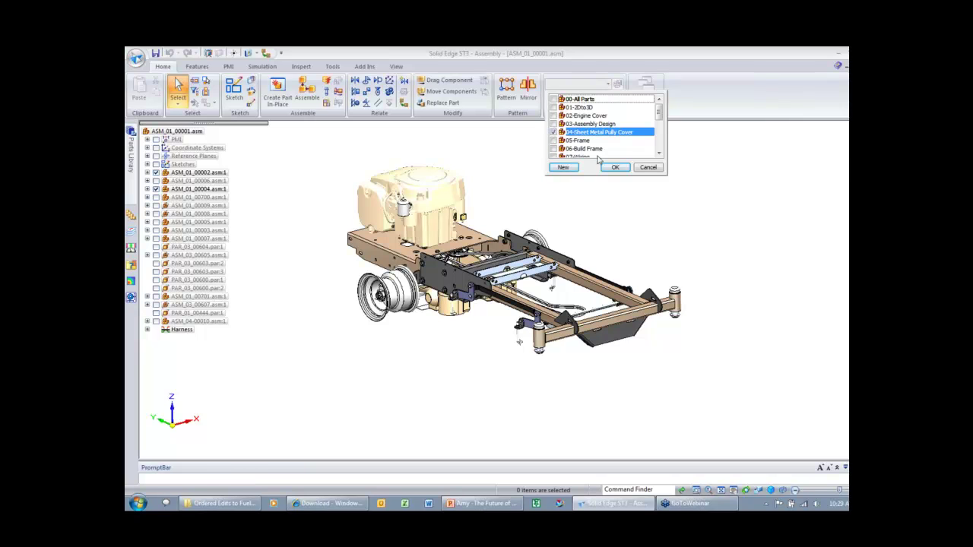
click(615, 167)
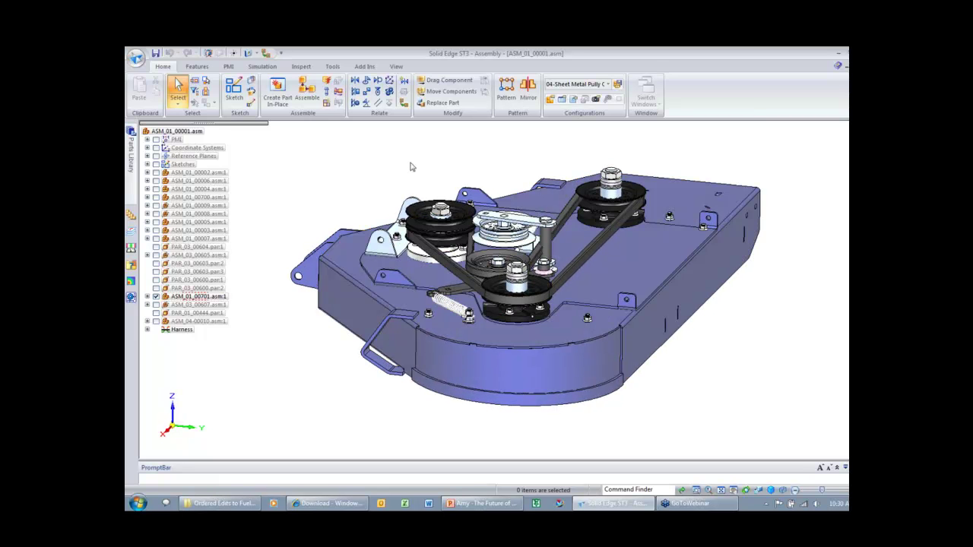
- Expand subassembly ASM_01_00701 and open its part PSM_01_00333_NEW.psm for in-place editing around the pulleys
click(148, 296)
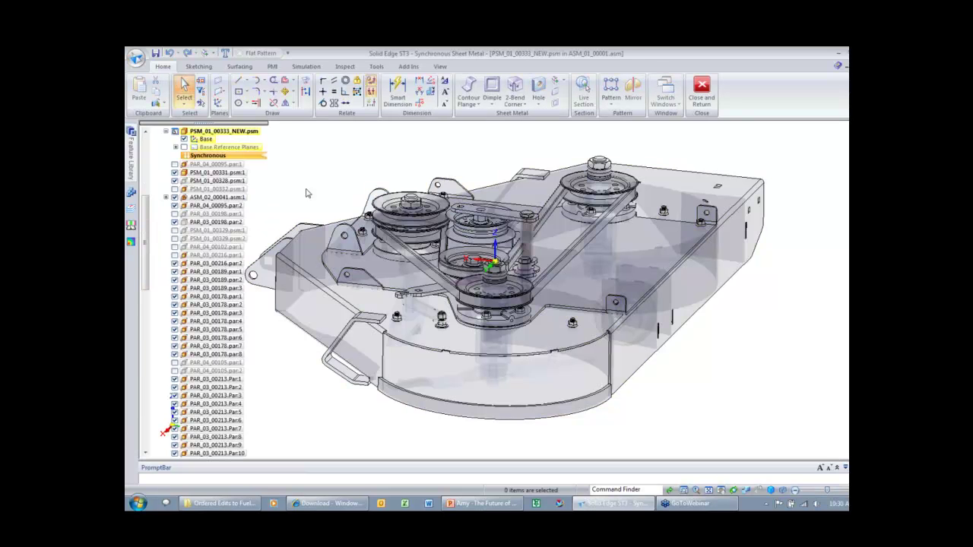
scroll(532, 300, up, 2)
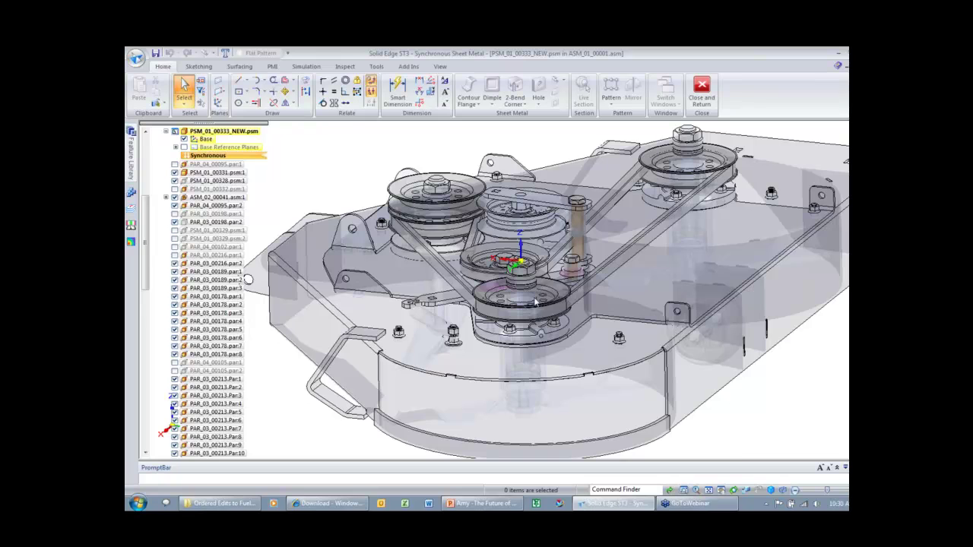
scroll(535, 303, up, 1)
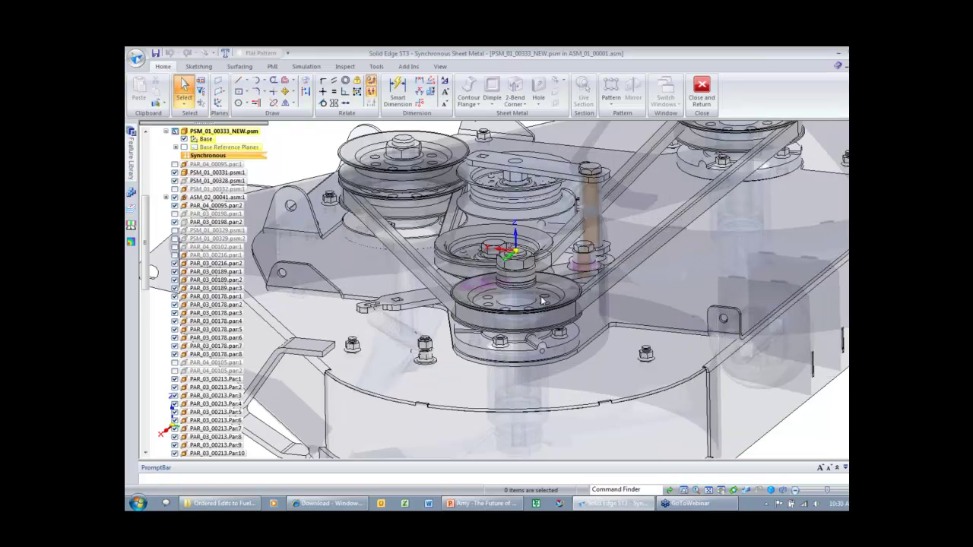
scroll(542, 302, up, 1)
- Sketch a rectangle by center on the base plane, centred on the origin, with a width of 200 mm
right_click(660, 226)
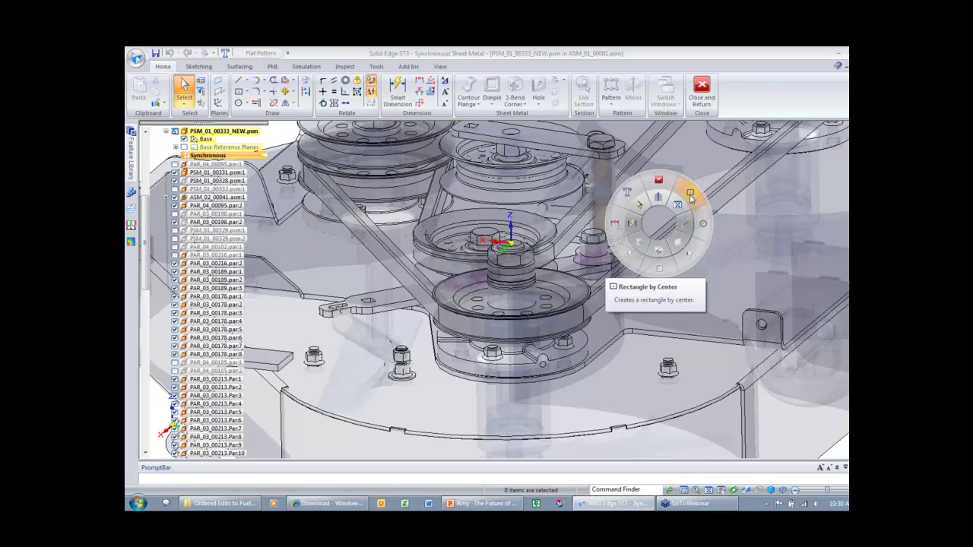
click(690, 197)
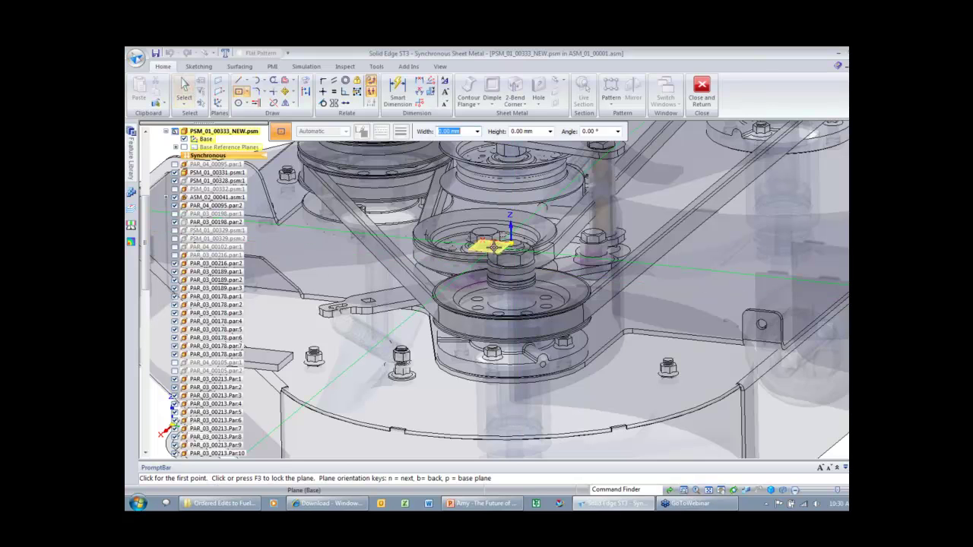
click(511, 244)
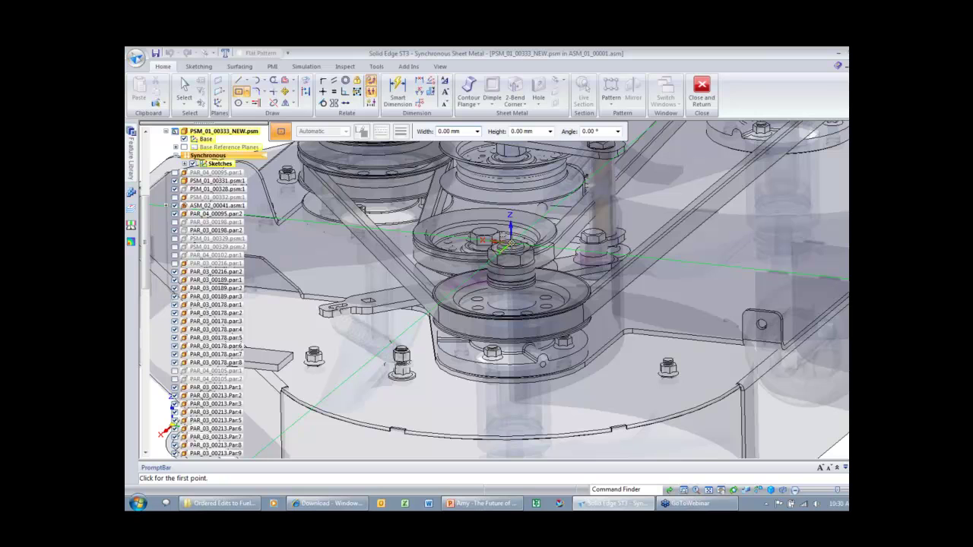
click(511, 243)
text(200)
key(Tab)
text(0)
key(Return)
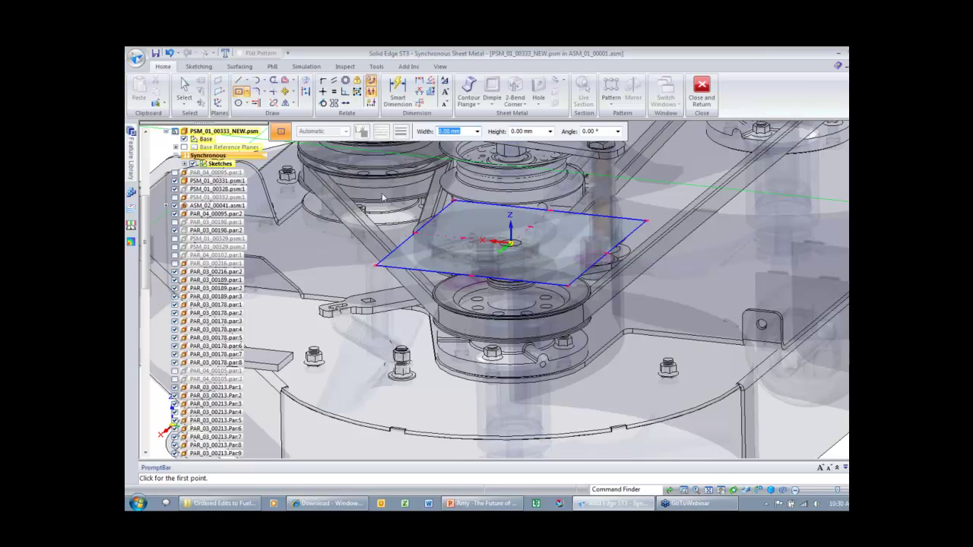
key(Escape)
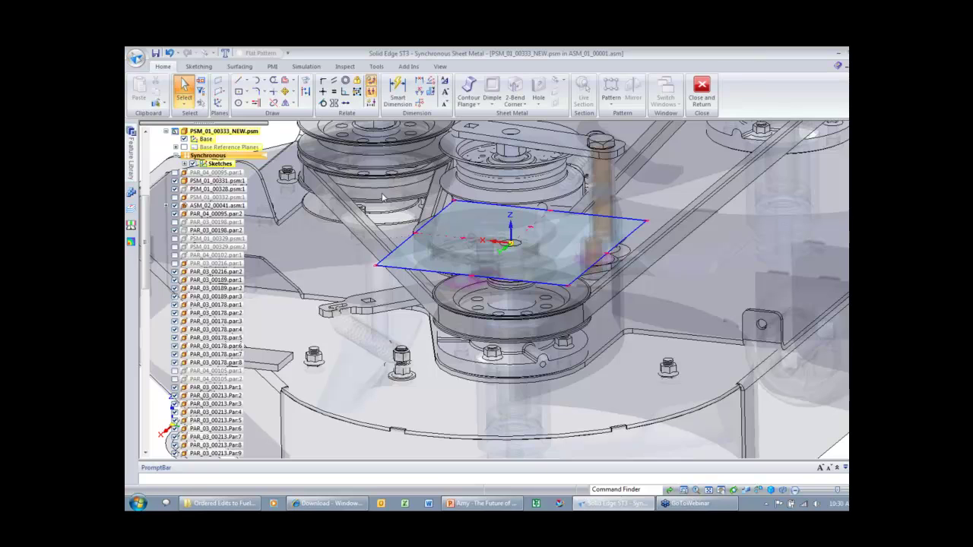
- Create a sheet metal tab from the rectangle region, accepting the default gage thickness
click(427, 249)
right_click(415, 301)
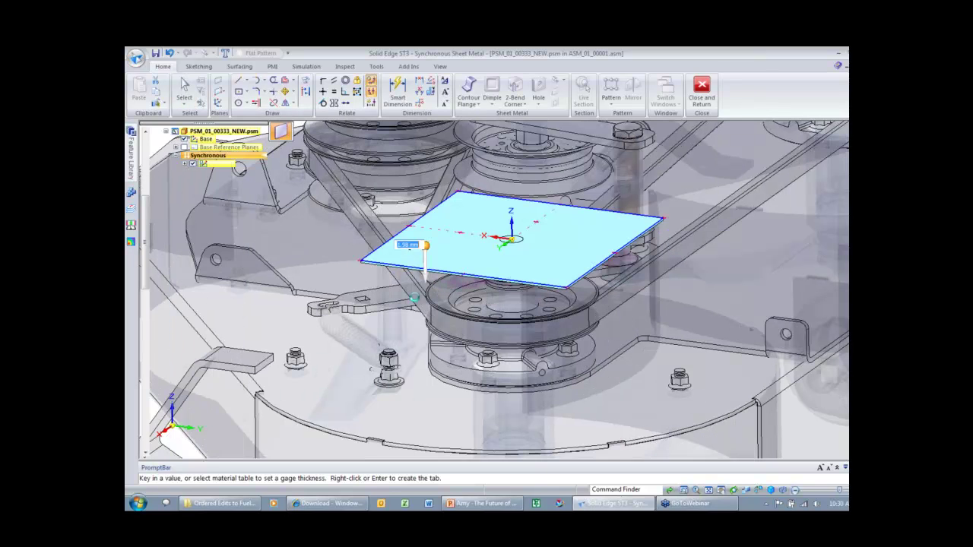
click(417, 302)
- Examine the available materials and sheet metal gage settings in the cover's material table, leaving them unaltered
click(136, 57)
mouse_move(183, 197)
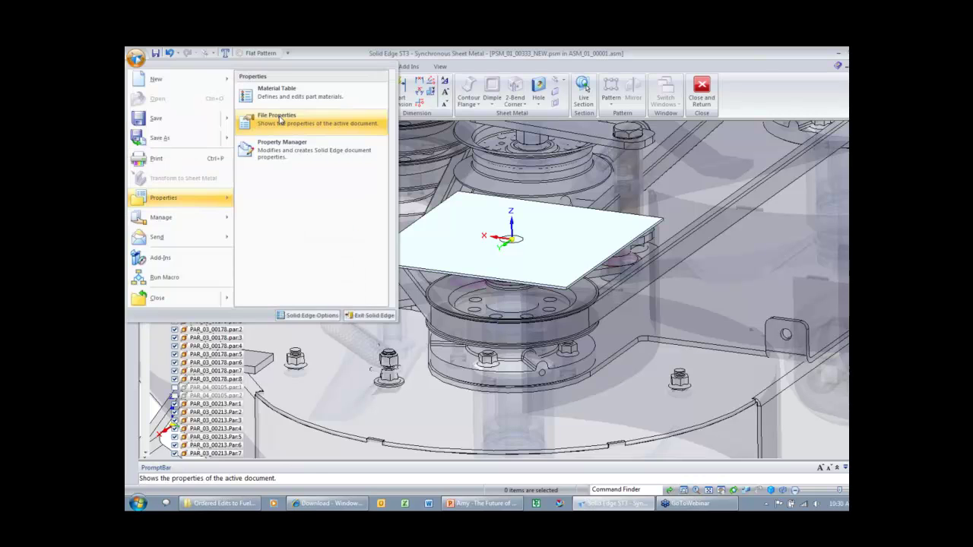
click(280, 118)
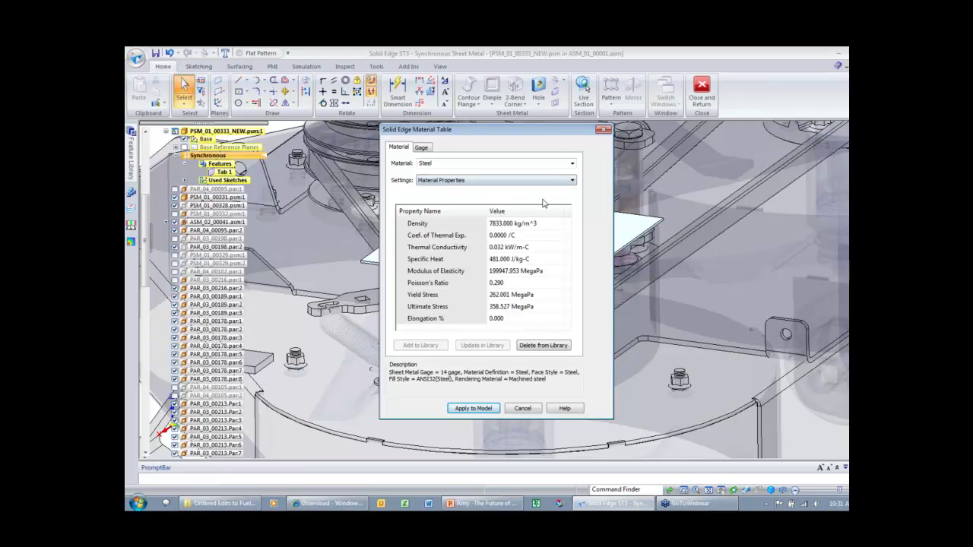
click(574, 165)
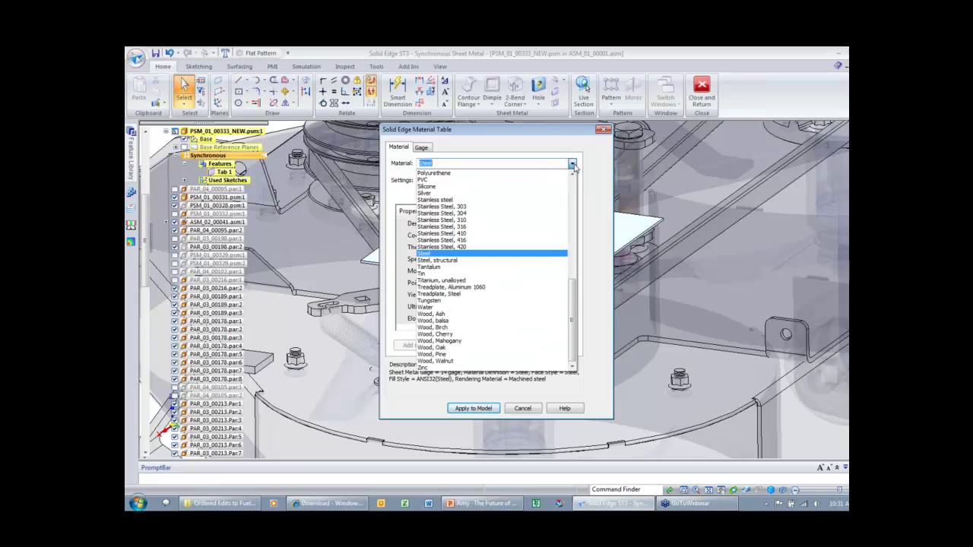
click(574, 165)
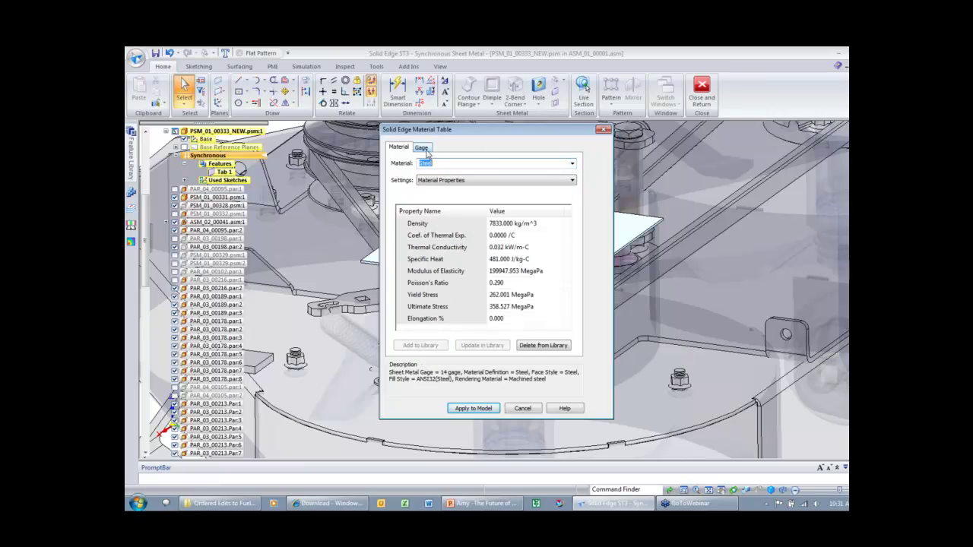
click(423, 147)
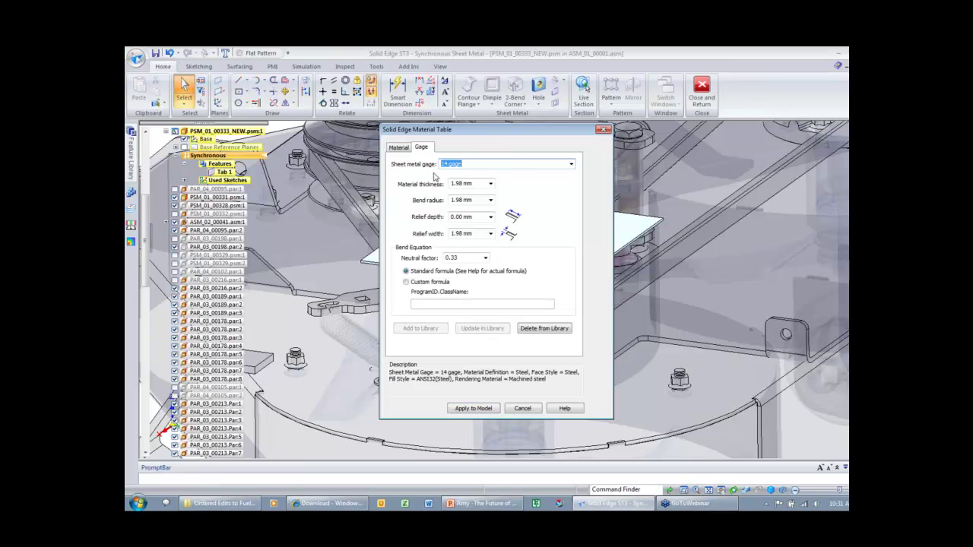
click(572, 166)
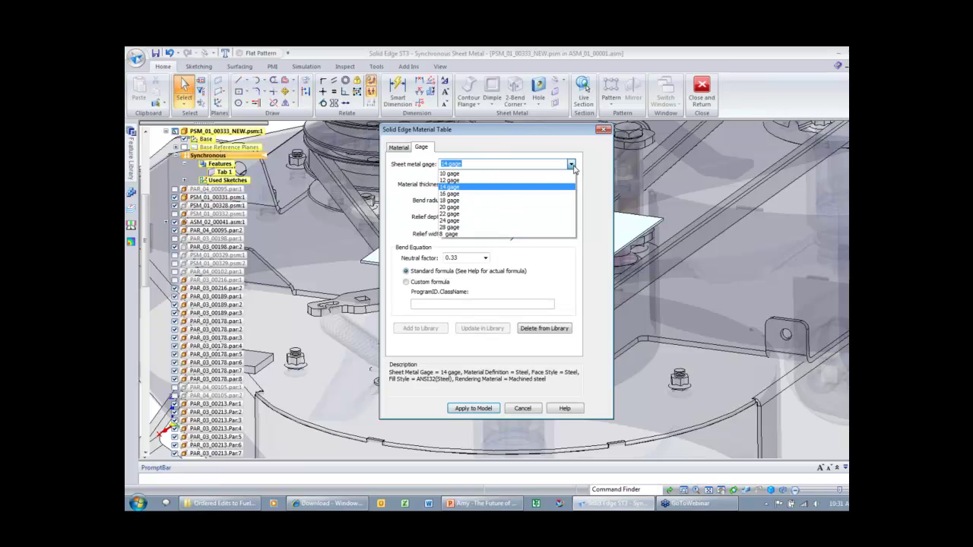
click(571, 165)
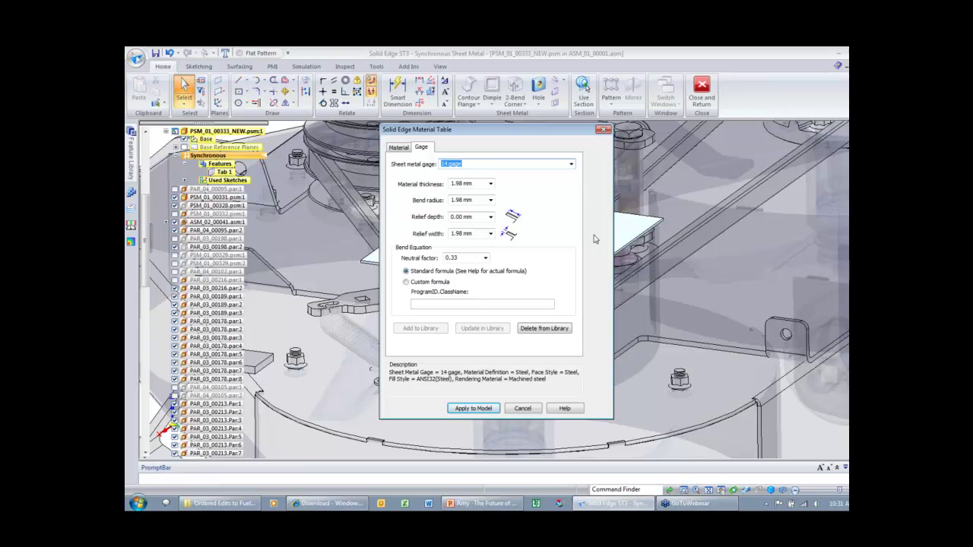
click(526, 409)
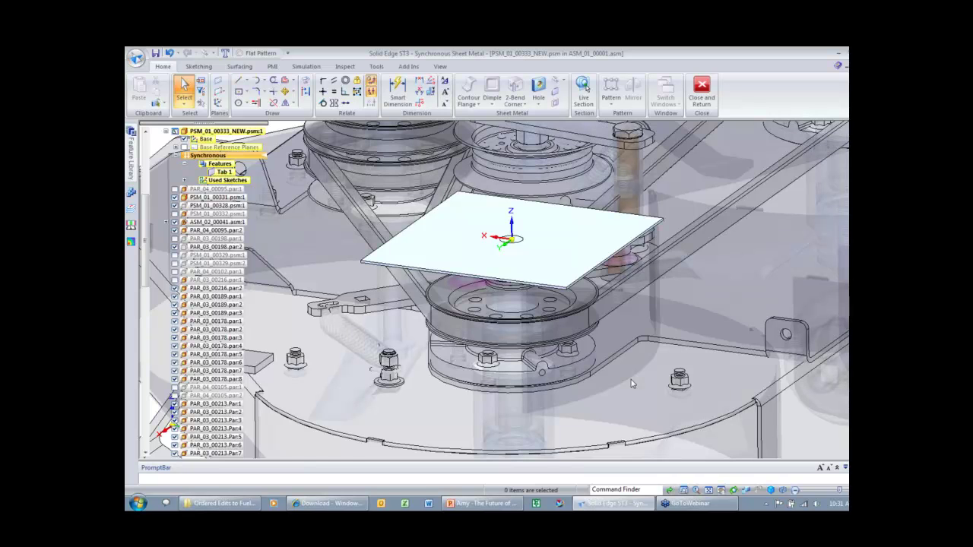
- Add downward 90° flanges along three edges of the tab to form the pulley cover's walls
scroll(470, 277, up, 1)
click(471, 272)
click(470, 261)
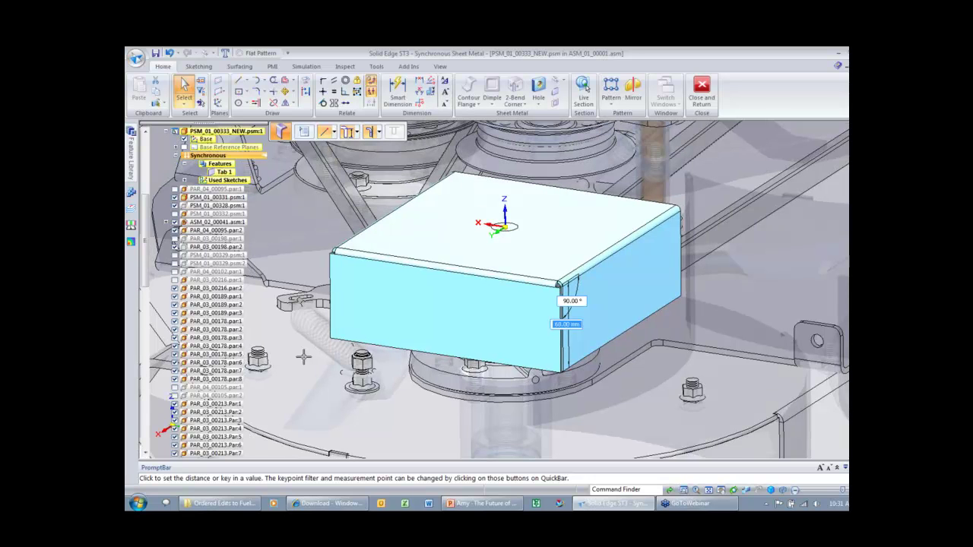
click(260, 352)
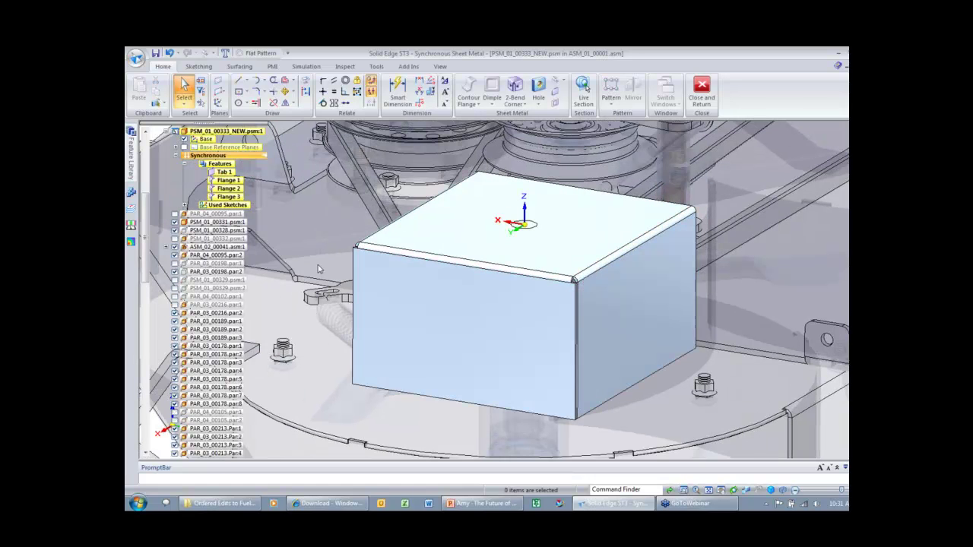
- Hide all assembly parts except the sheet metal cover and view it from its open side
middle_drag(320, 269, 715, 210)
right_drag(715, 210, 719, 199)
click(720, 192)
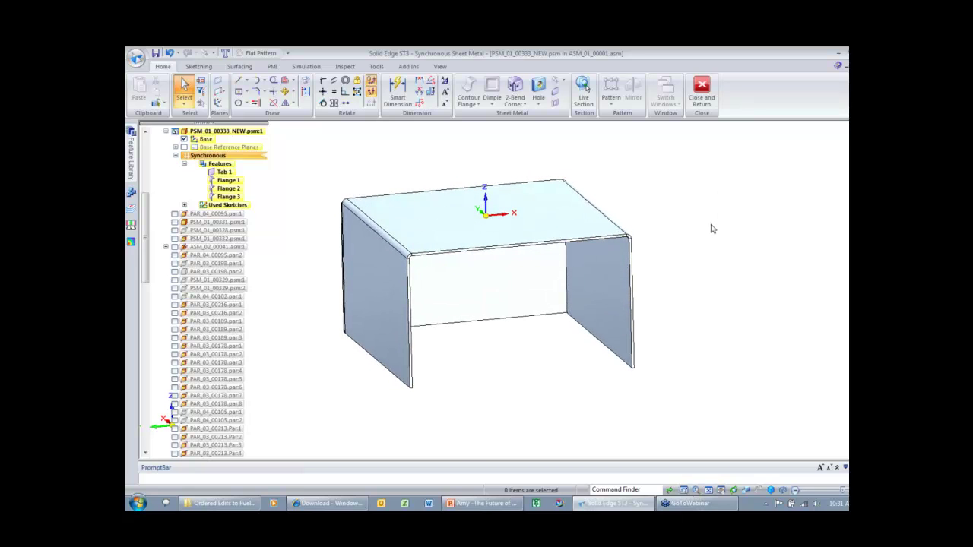
- Dimension the cover's outer width along the open side's top edge and the inner width between the lower ends of its side walls
right_click(718, 268)
click(694, 267)
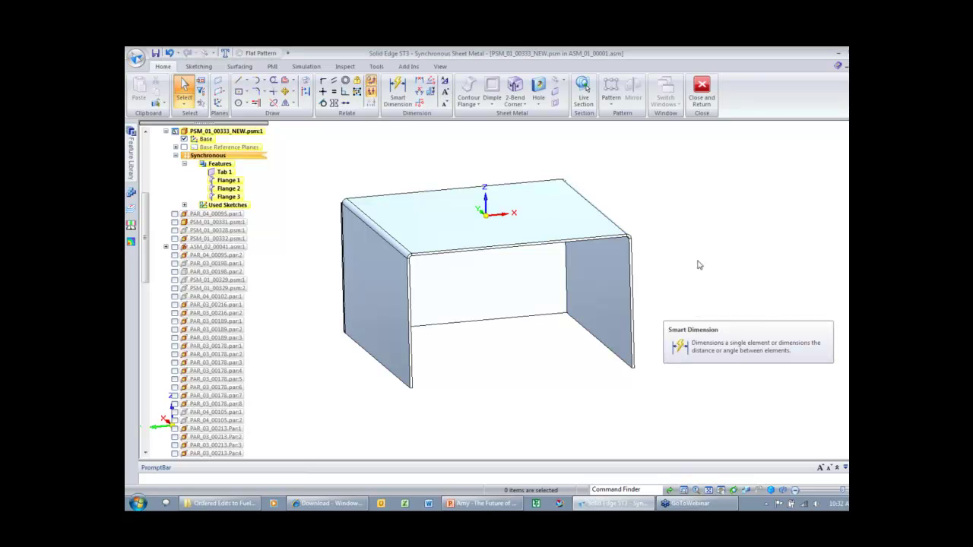
click(584, 239)
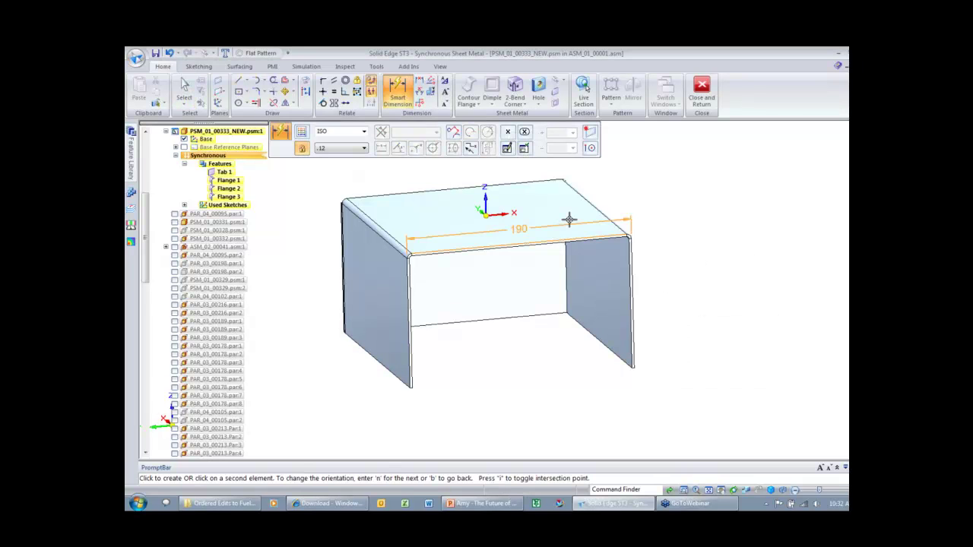
click(565, 228)
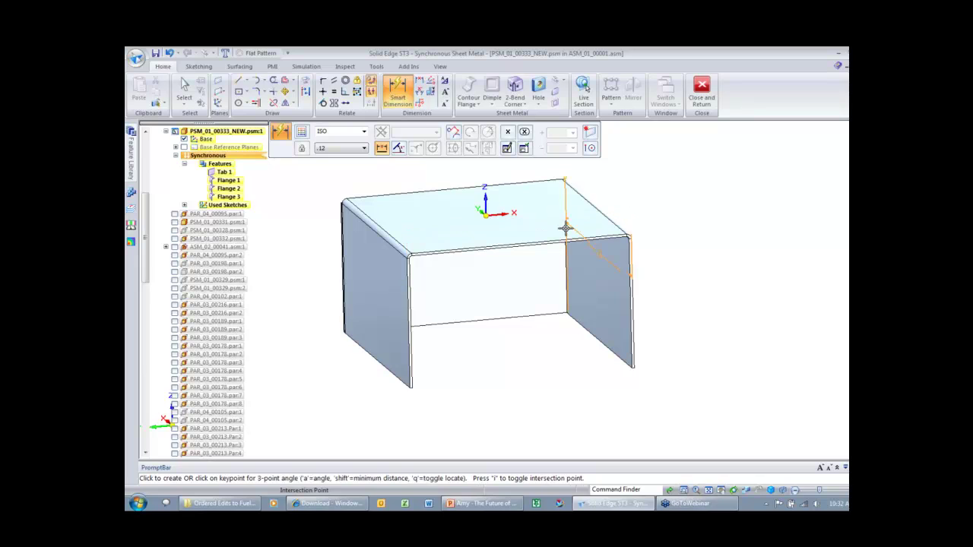
click(505, 219)
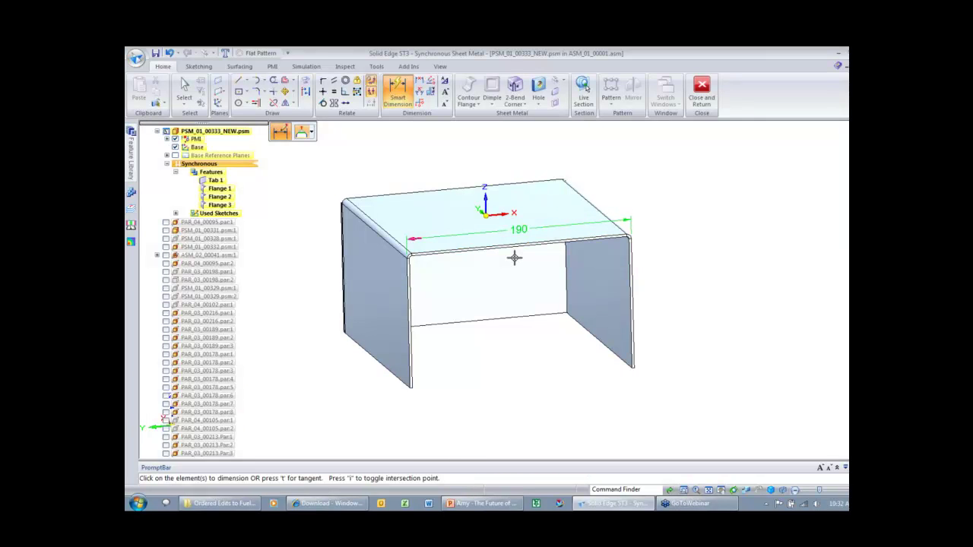
click(513, 252)
click(475, 409)
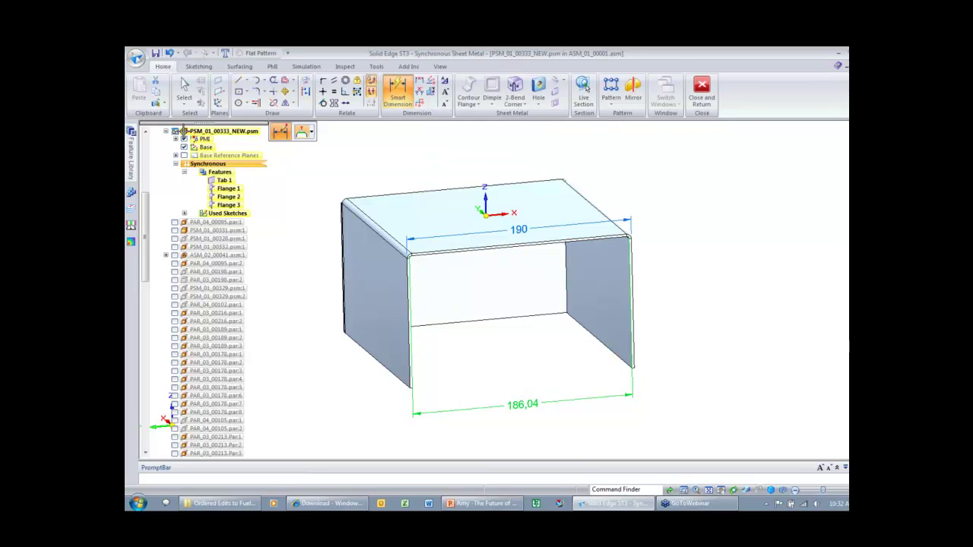
click(186, 90)
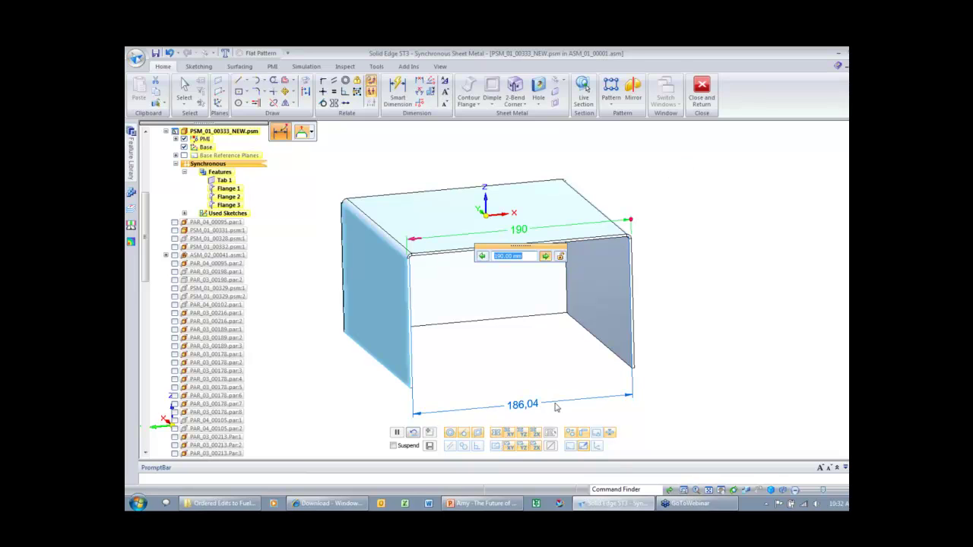
click(517, 406)
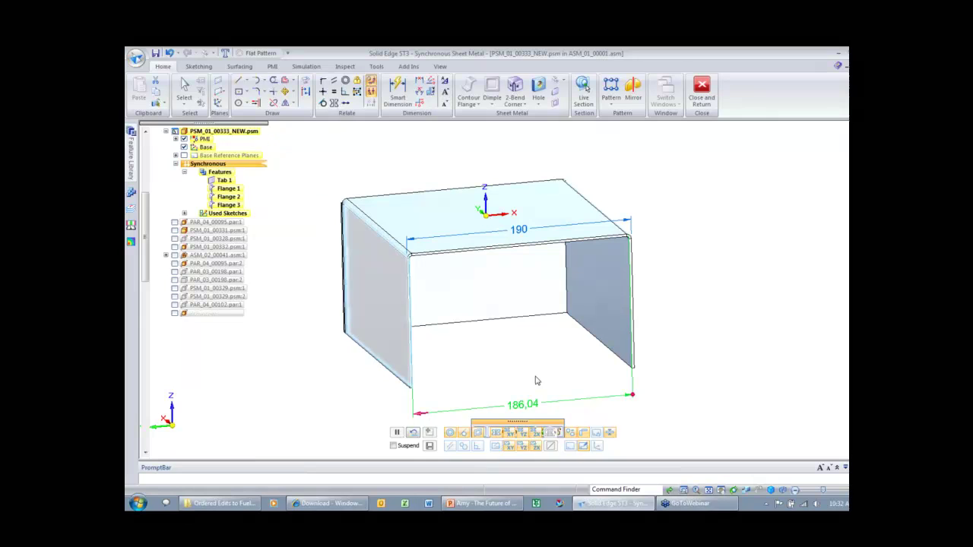
key(Escape)
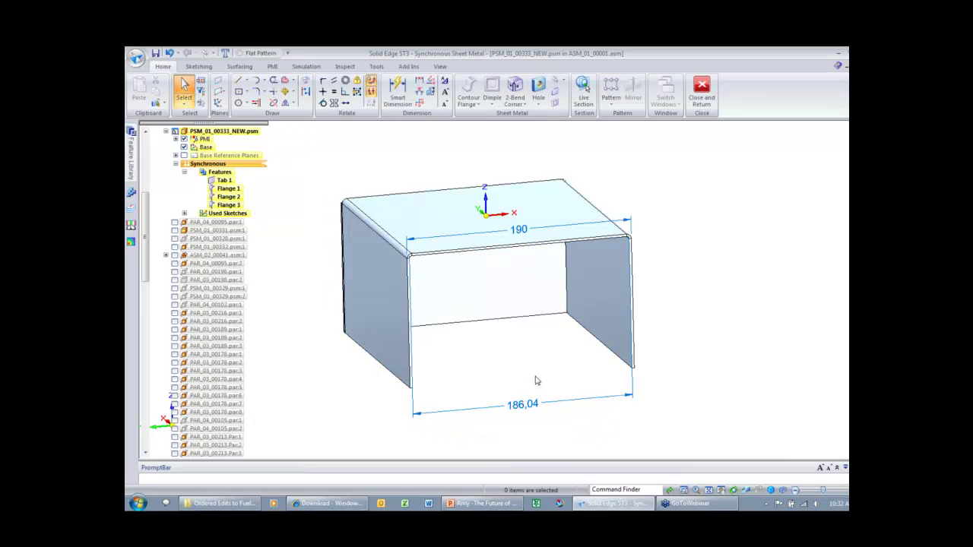
- Widen the cover symmetrically by setting its outer width dimension to 218.5 mm
scroll(538, 380, down, 1)
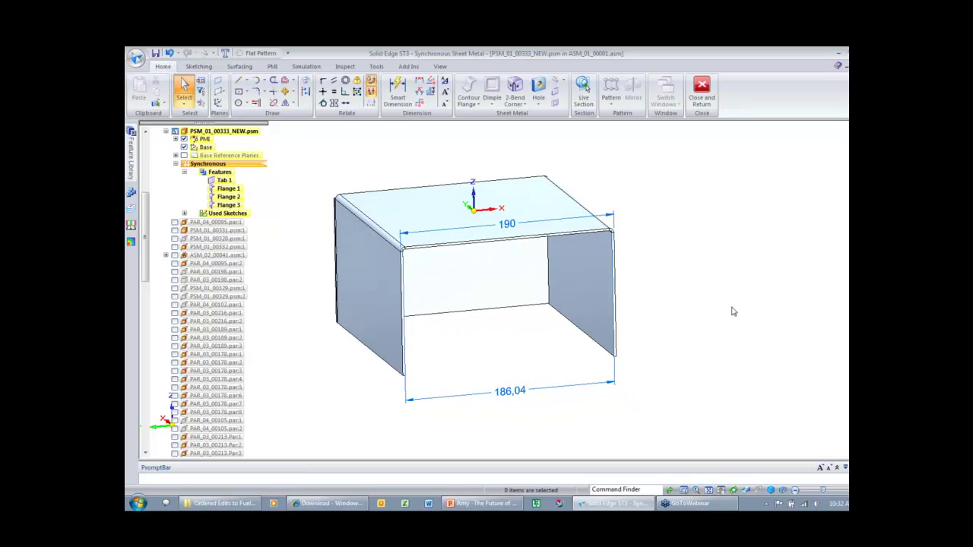
click(506, 228)
scroll(718, 268, up, 2)
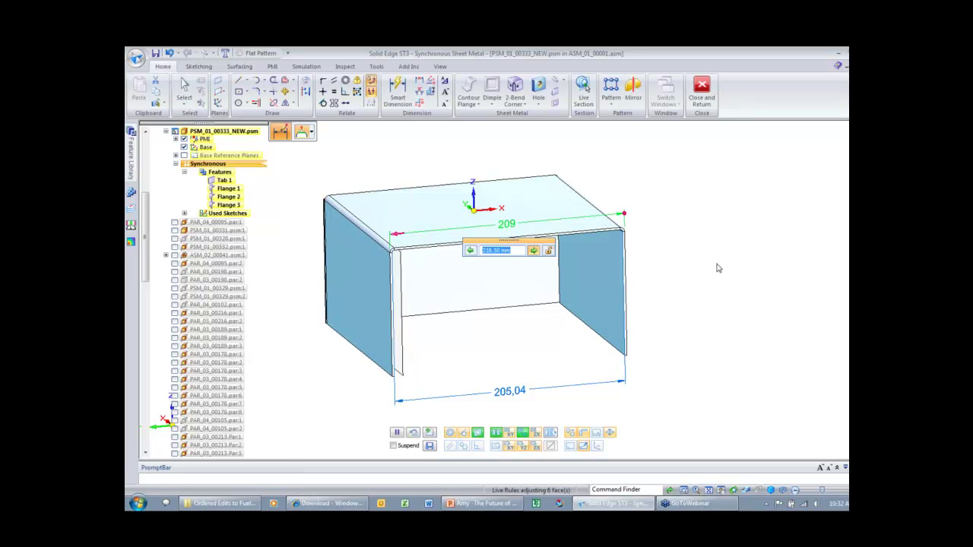
click(719, 267)
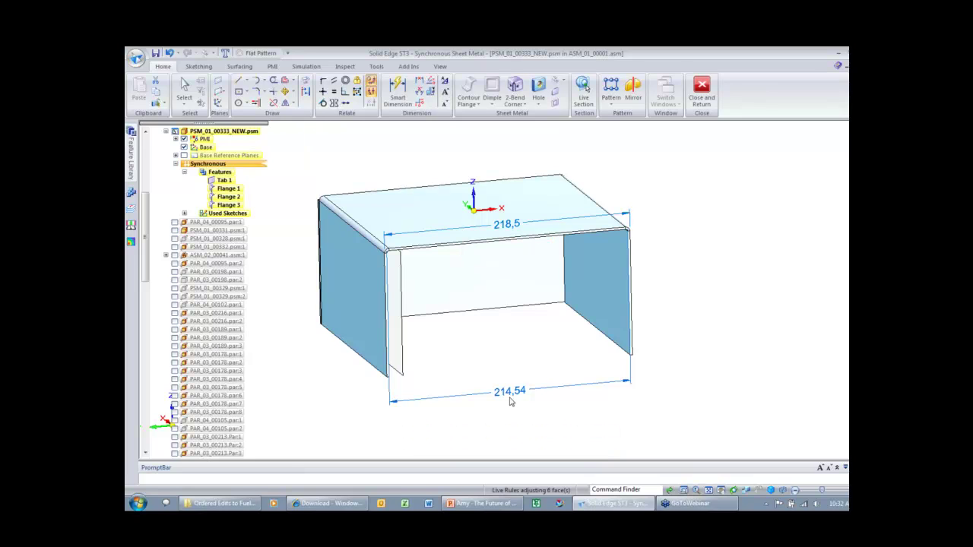
- Set the inner width between the cover's side walls to 175 mm and hide the PMI dimensions
click(616, 372)
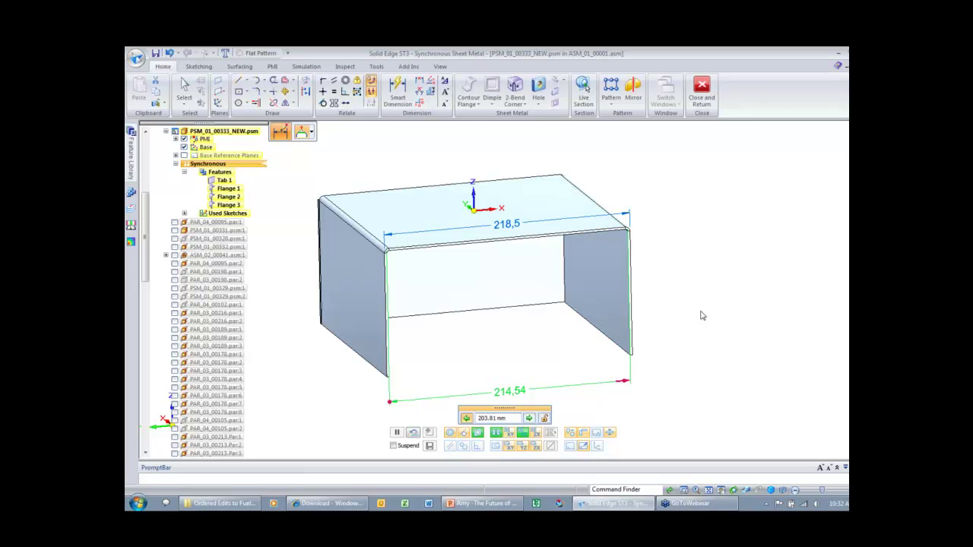
text(175)
key(Return)
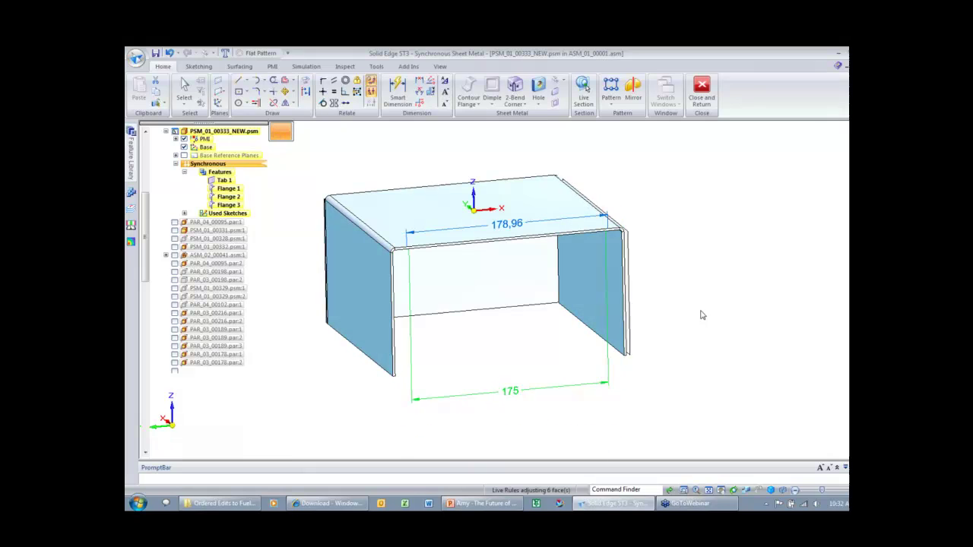
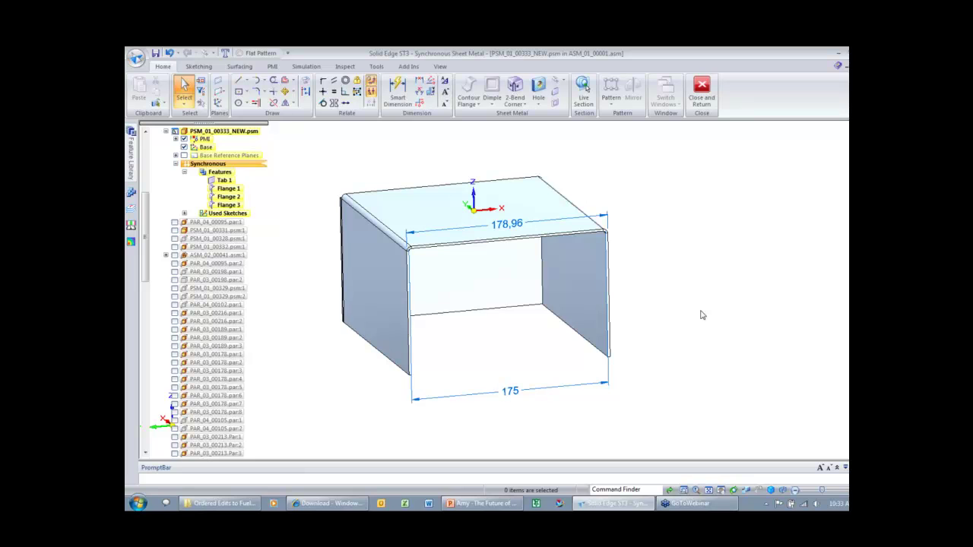
middle_drag(701, 311, 706, 308)
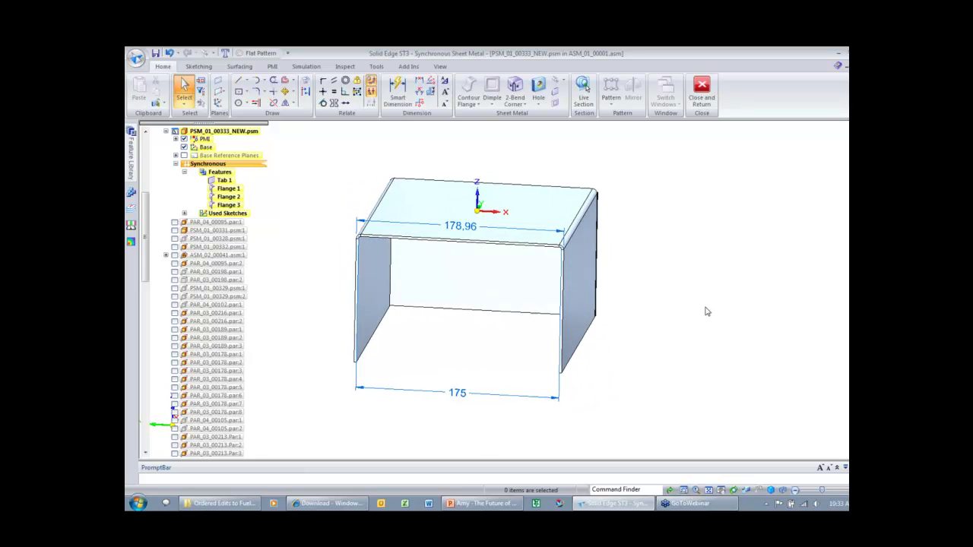
click(183, 140)
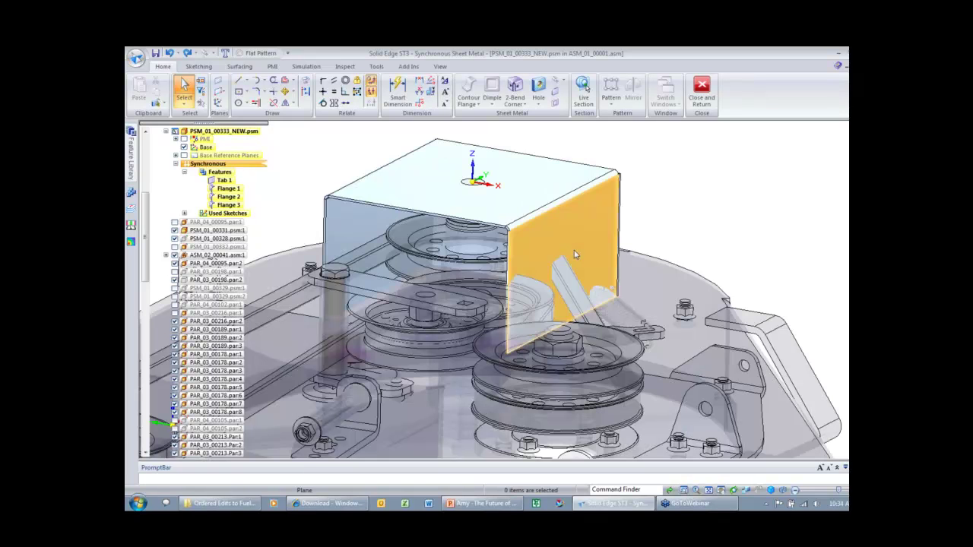
- Sketch a short line parallel to the top edge on the upper part of the cover's +X side wall
key(l)
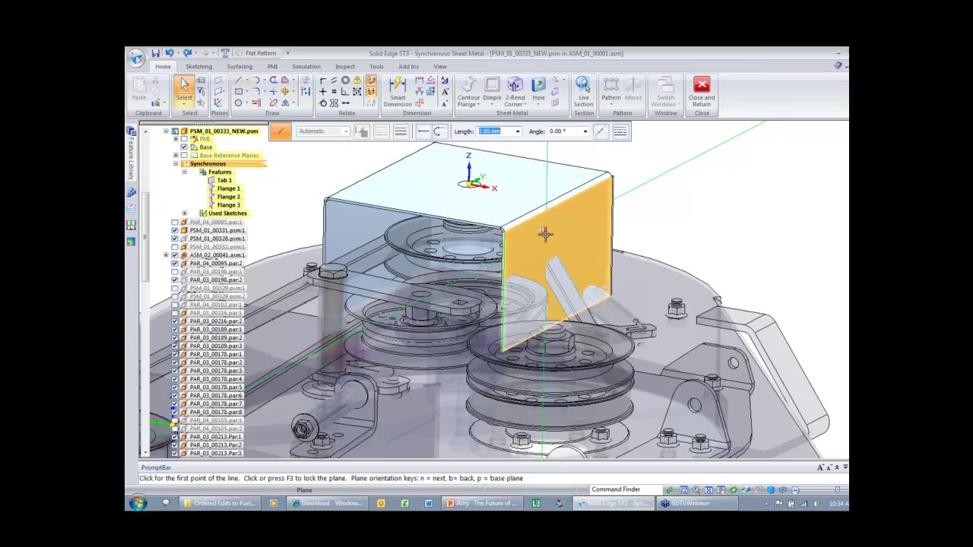
click(545, 234)
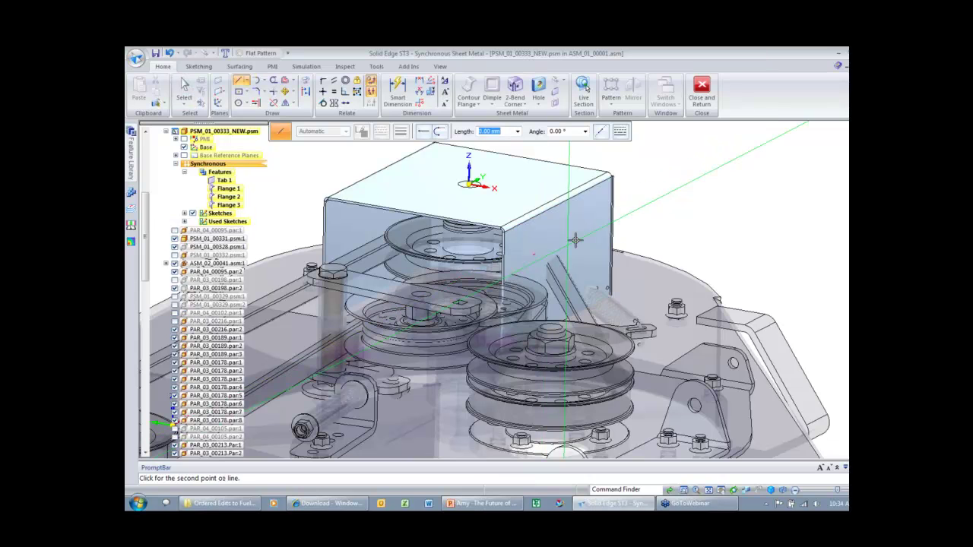
click(577, 232)
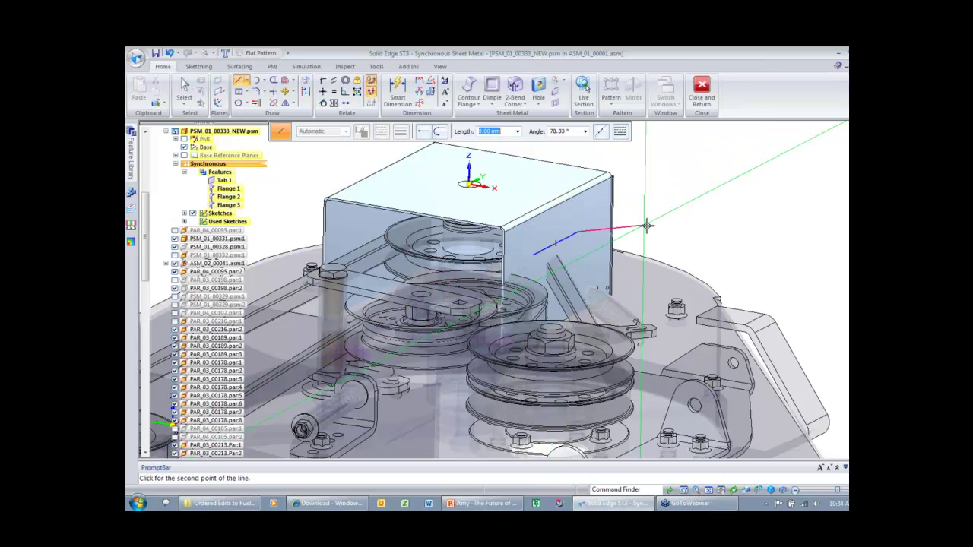
right_click(693, 245)
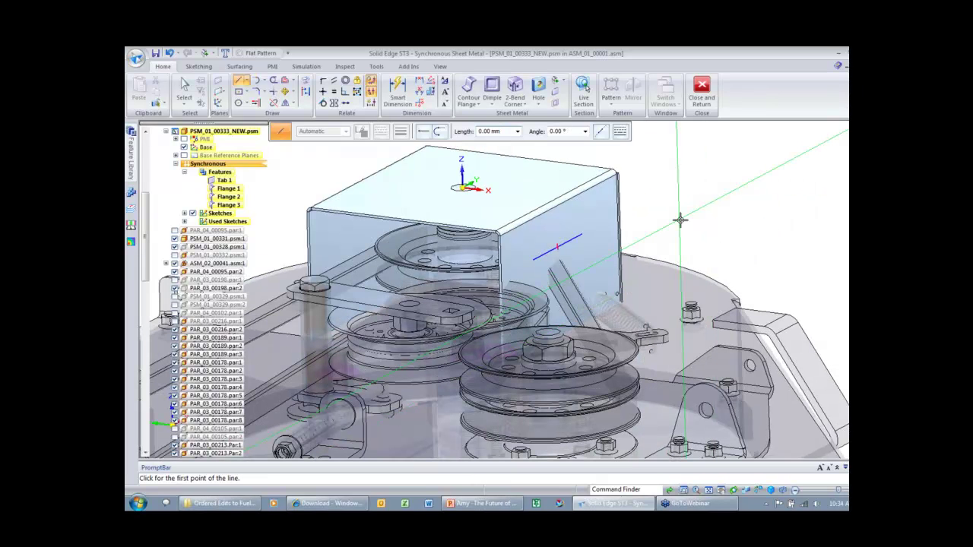
- Jog the side wall outward by 30 mm at the sketched line
right_click(679, 220)
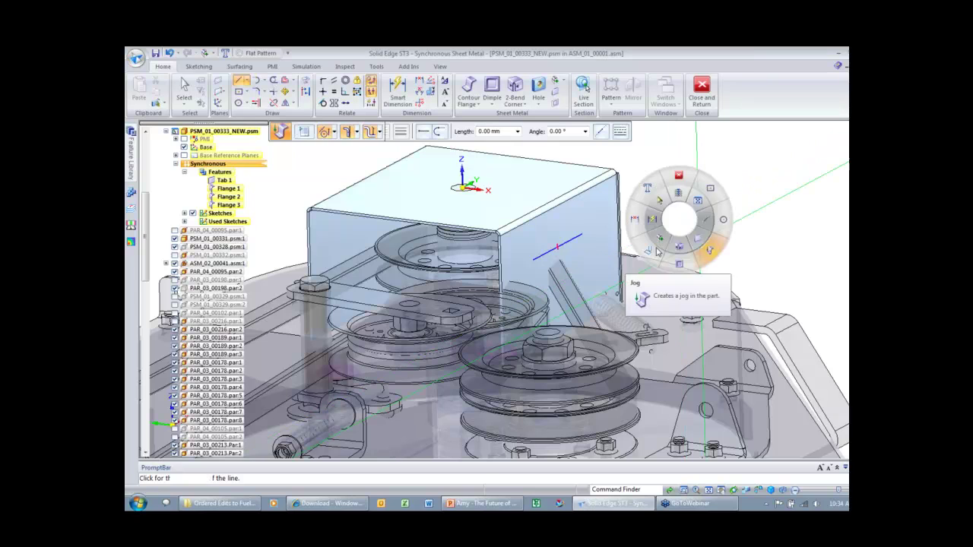
click(659, 251)
click(561, 252)
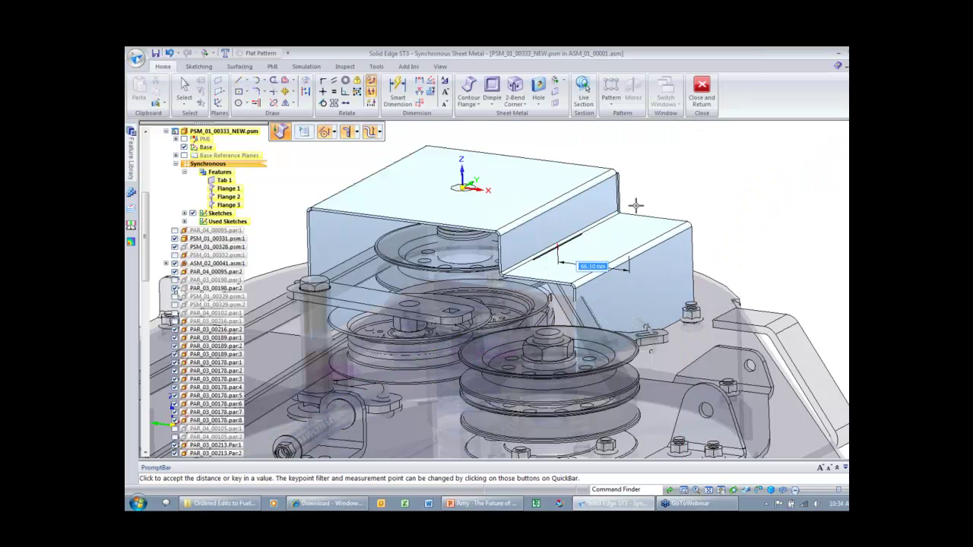
text(30)
key(Return)
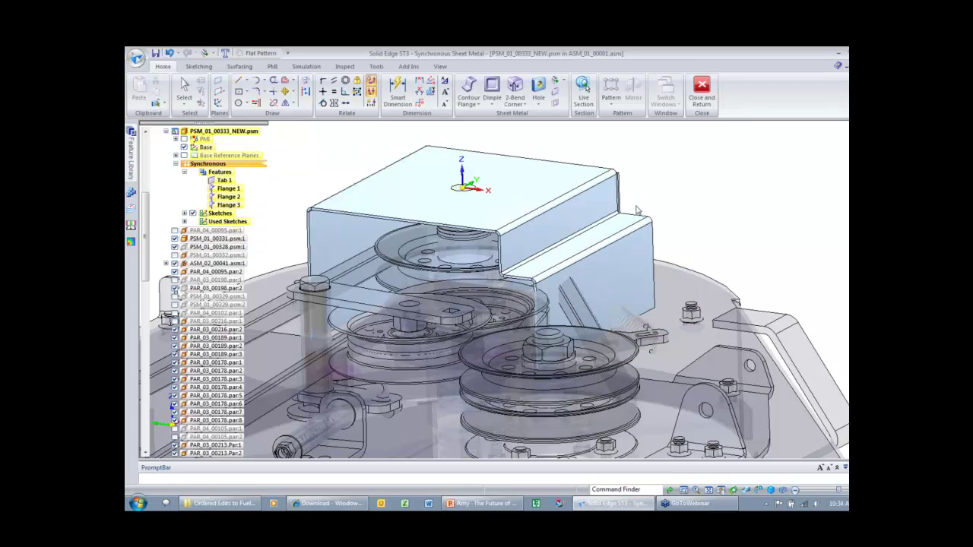
- Try to adjust the height of the jog's ledge by moving its flat top face vertically
click(607, 233)
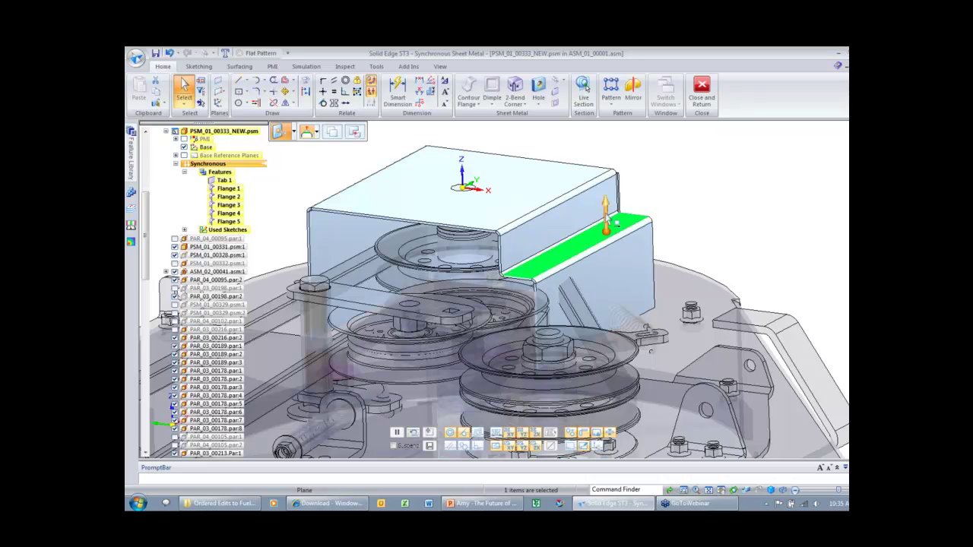
click(607, 227)
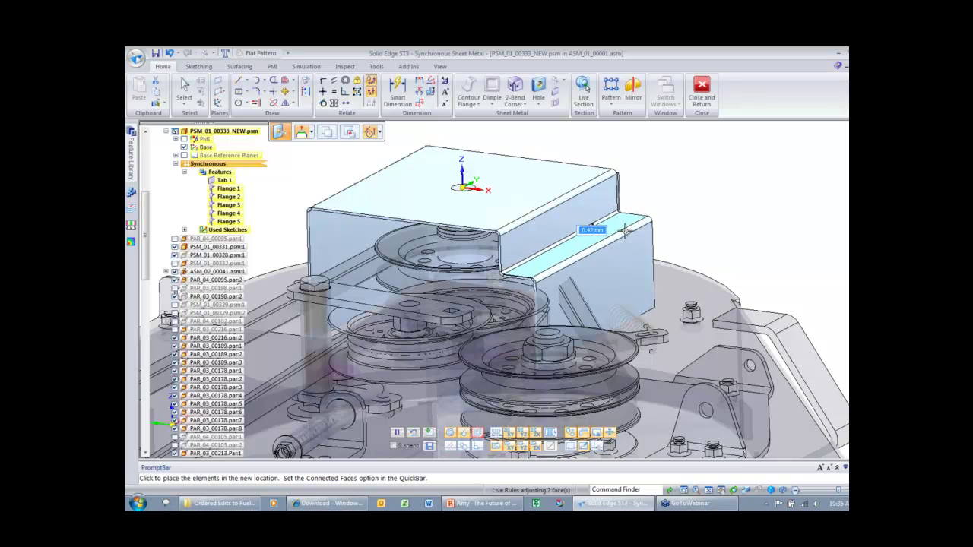
click(626, 233)
key(Escape)
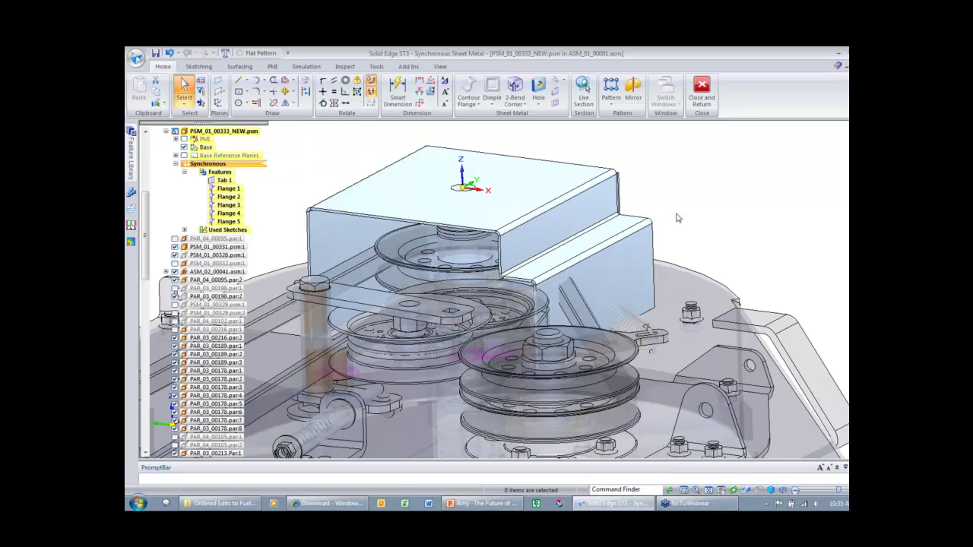
- Rotate the lower outer wall of the jog outward by 38° about its rear vertical edge
click(622, 270)
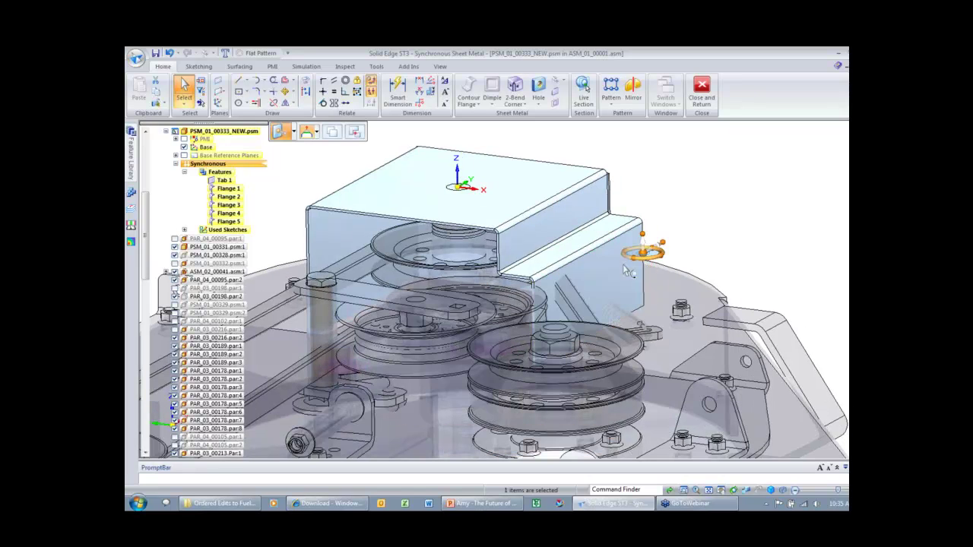
click(635, 257)
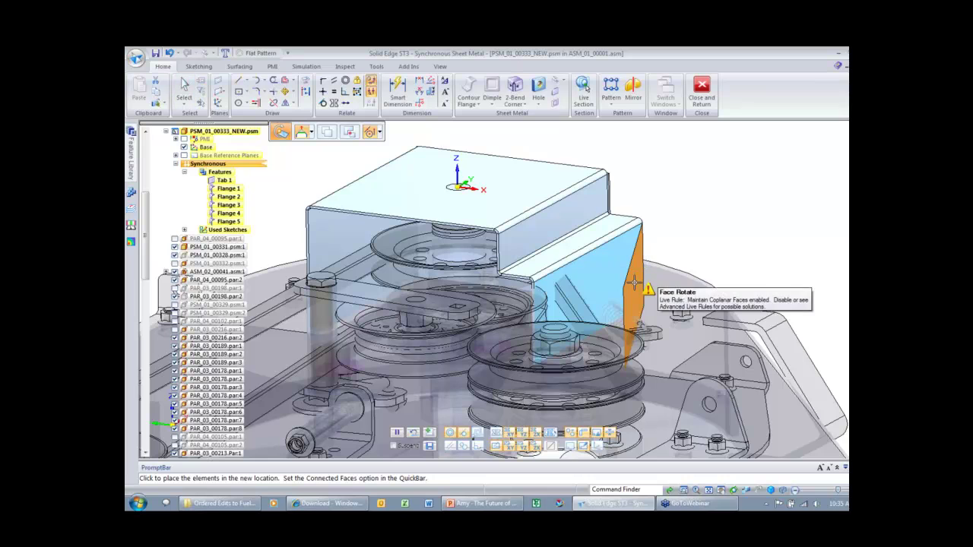
click(643, 284)
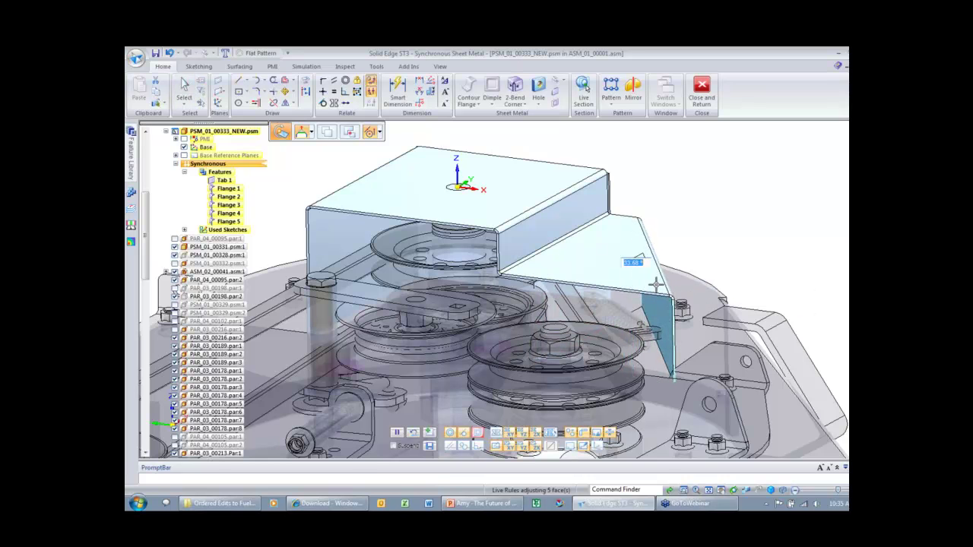
text(38)
key(Return)
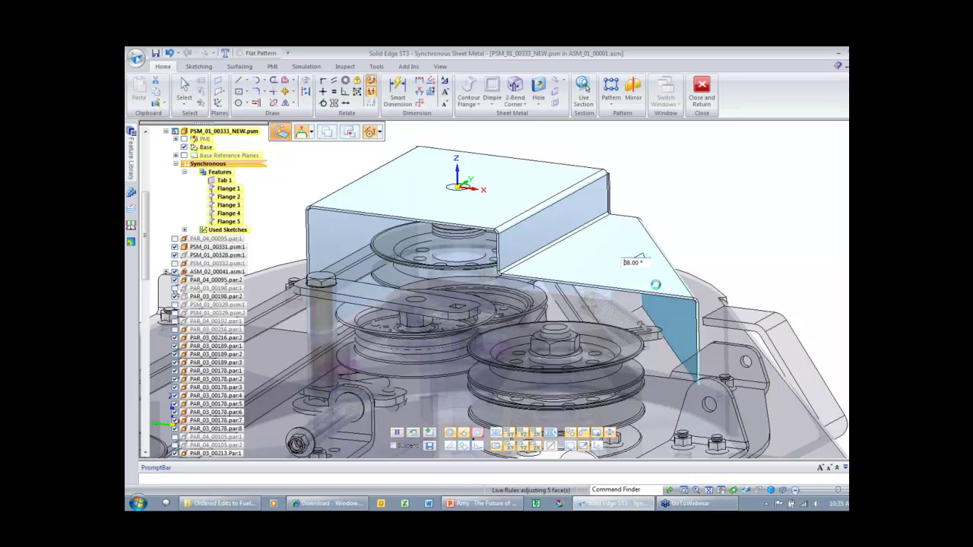
click(658, 289)
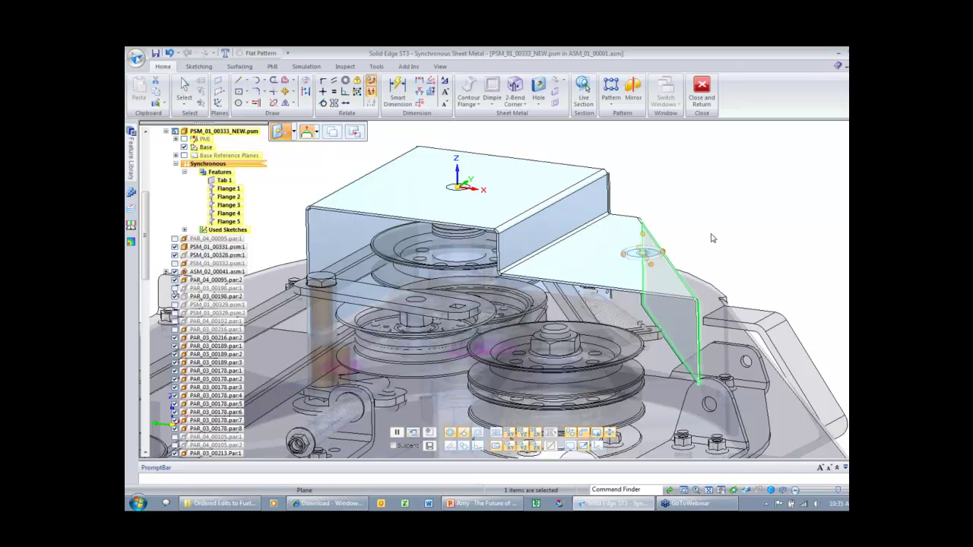
click(713, 238)
- Rotate the upper side wall above the jog by -27° about its rear vertical edge
middle_drag(713, 238, 565, 202)
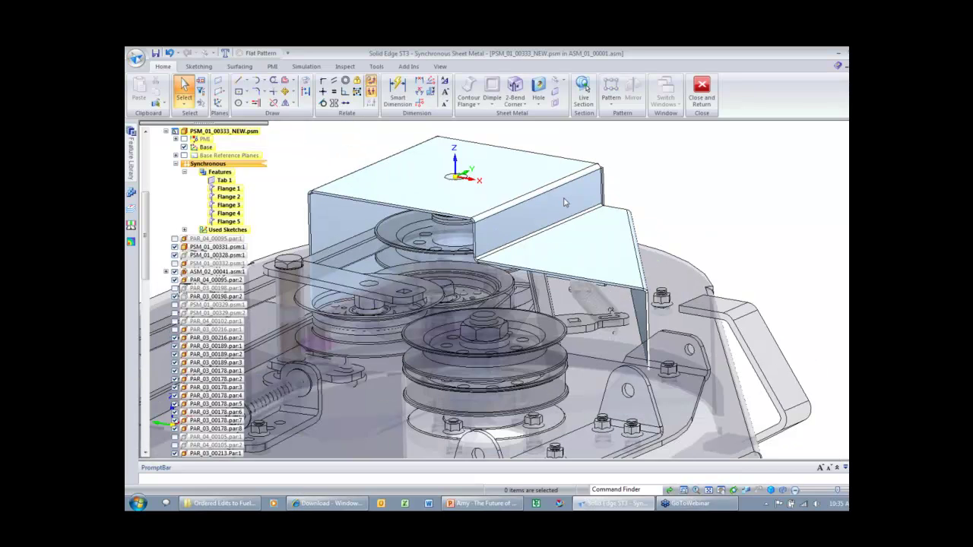
click(567, 204)
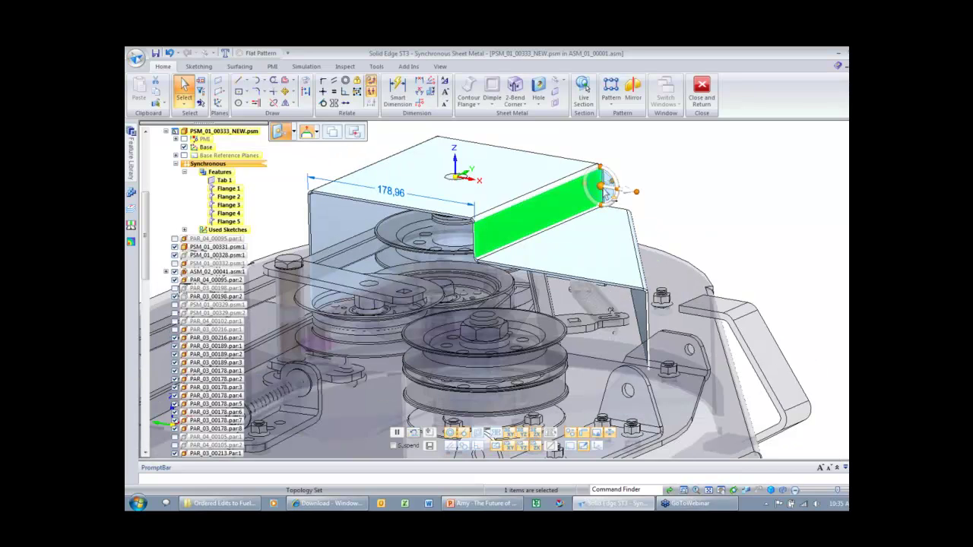
click(585, 218)
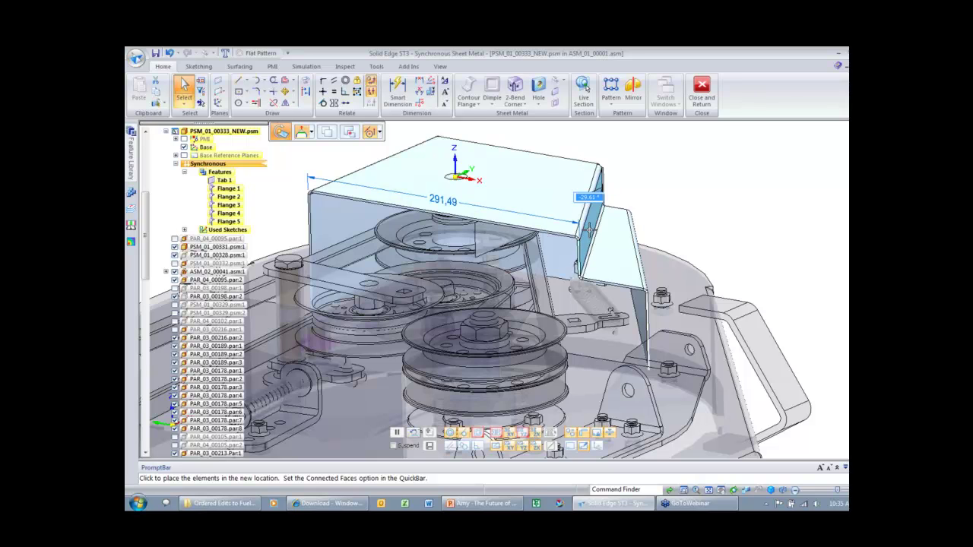
text(-27)
key(Return)
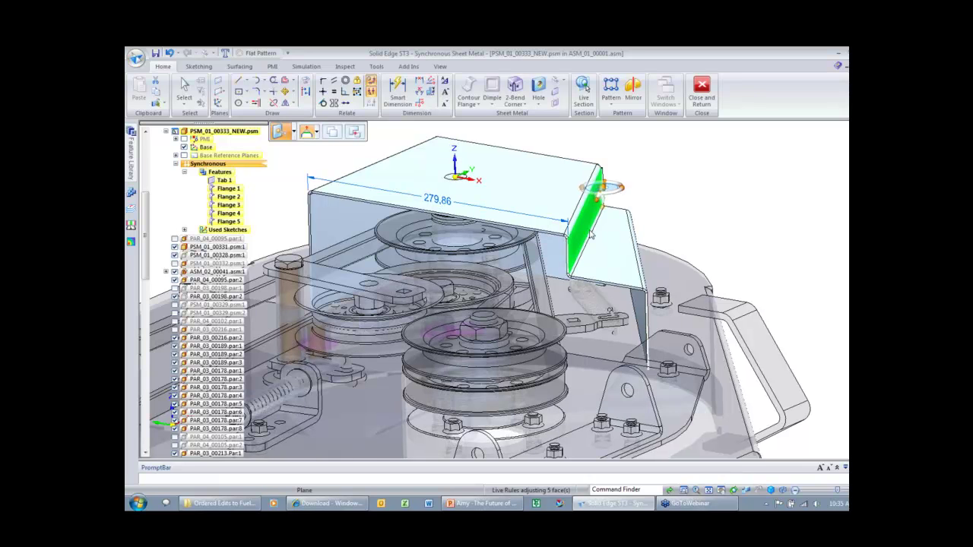
- Rotate the narrow end face of the jog's ledge by 52° about its inner corner
click(636, 238)
scroll(636, 237, down, 1)
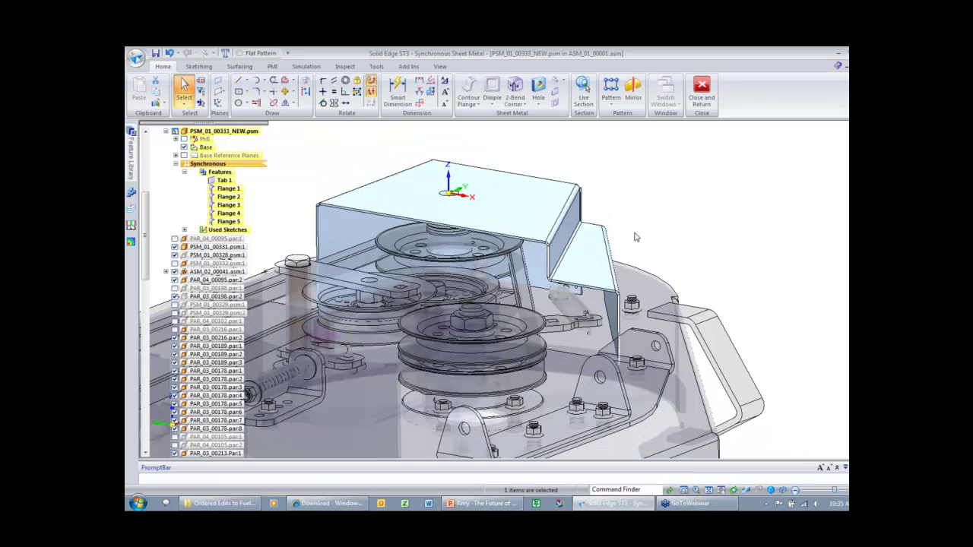
middle_drag(637, 237, 610, 240)
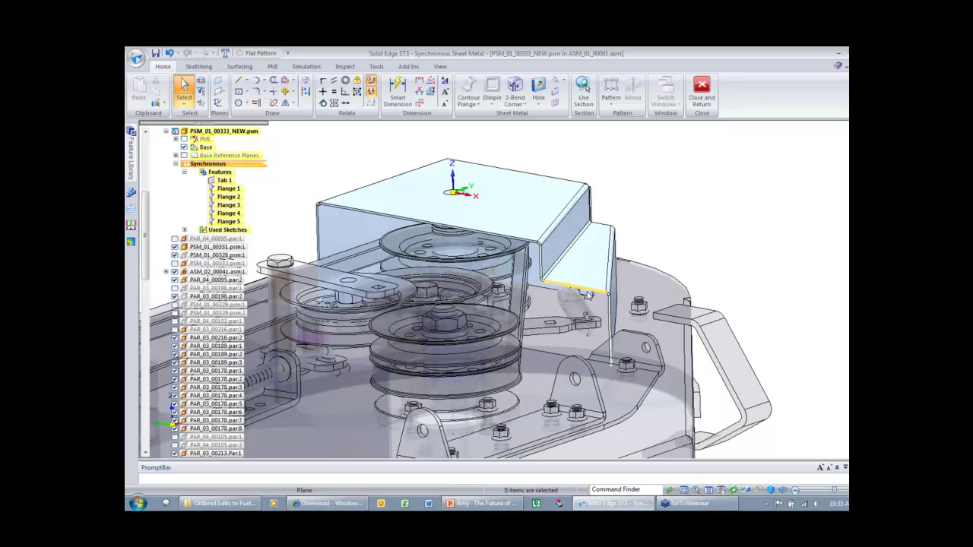
click(583, 289)
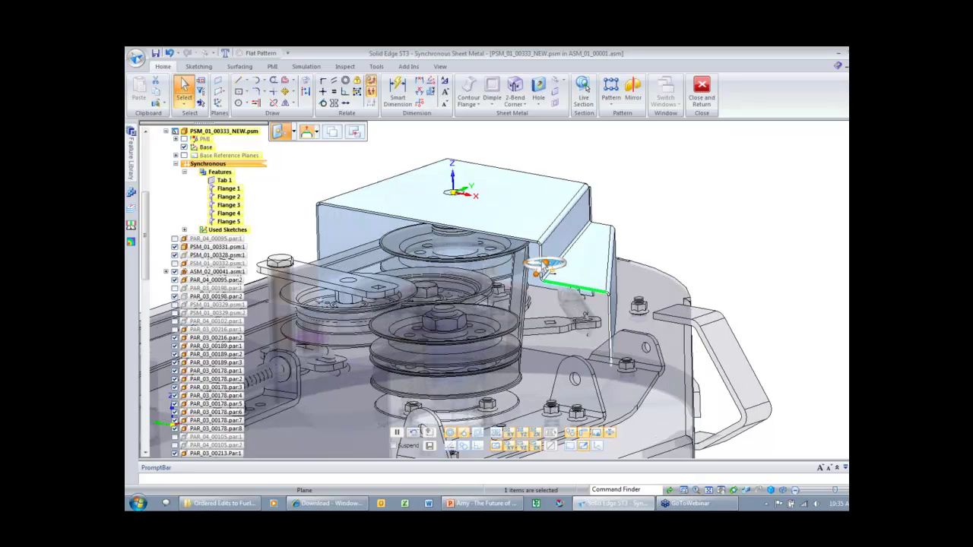
middle_drag(578, 254, 570, 267)
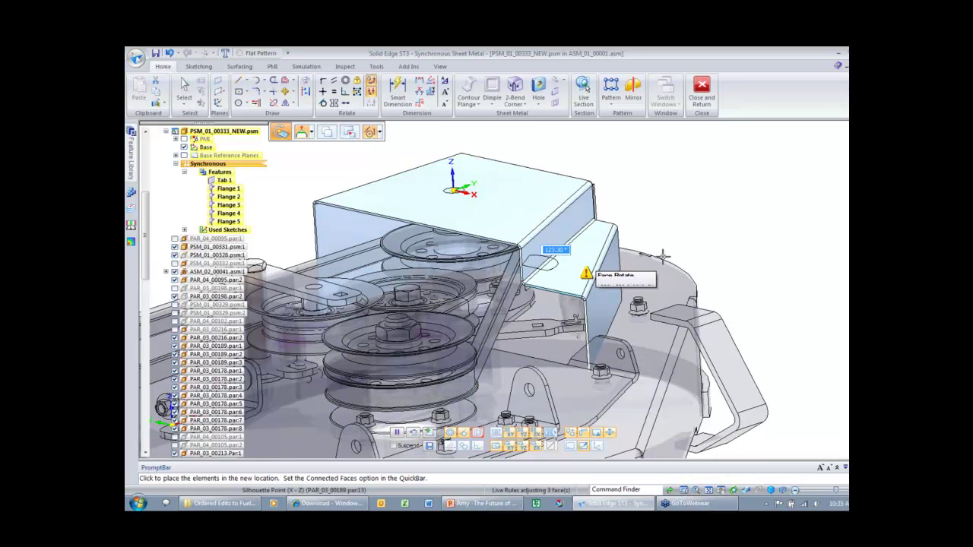
text(52)
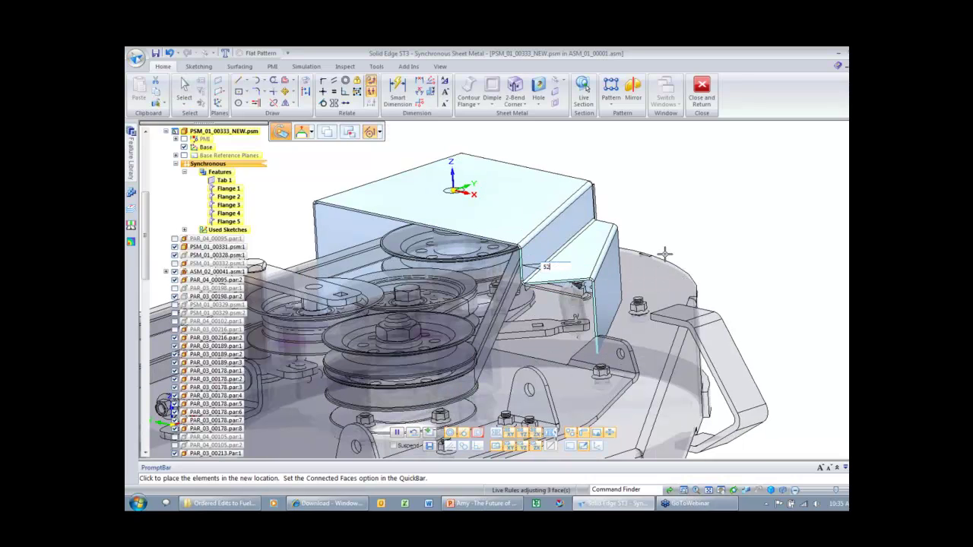
key(Return)
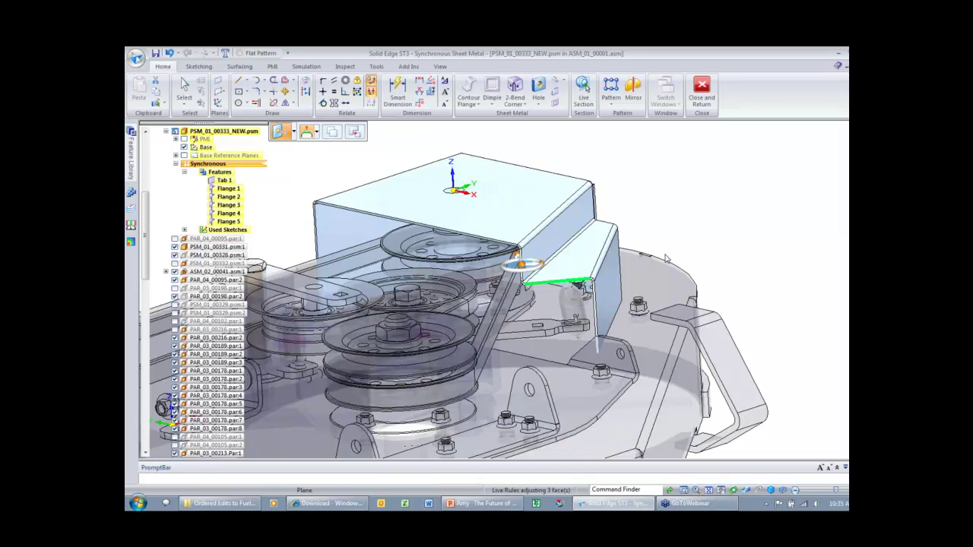
key(Escape)
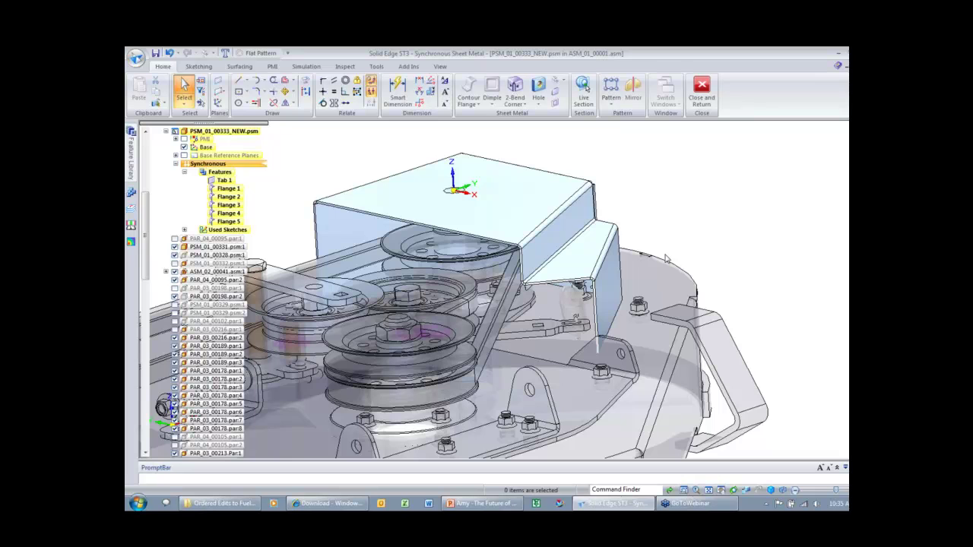
- Add a 90° flange along the vertical end edge of the jog's lower outer wall, turned toward the large adjacent wall
middle_drag(666, 259, 666, 260)
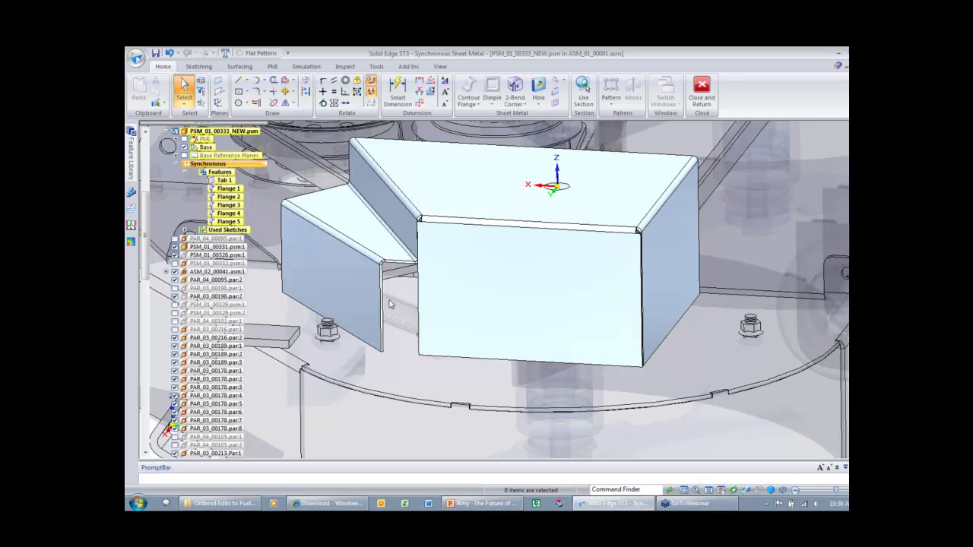
click(359, 312)
click(358, 308)
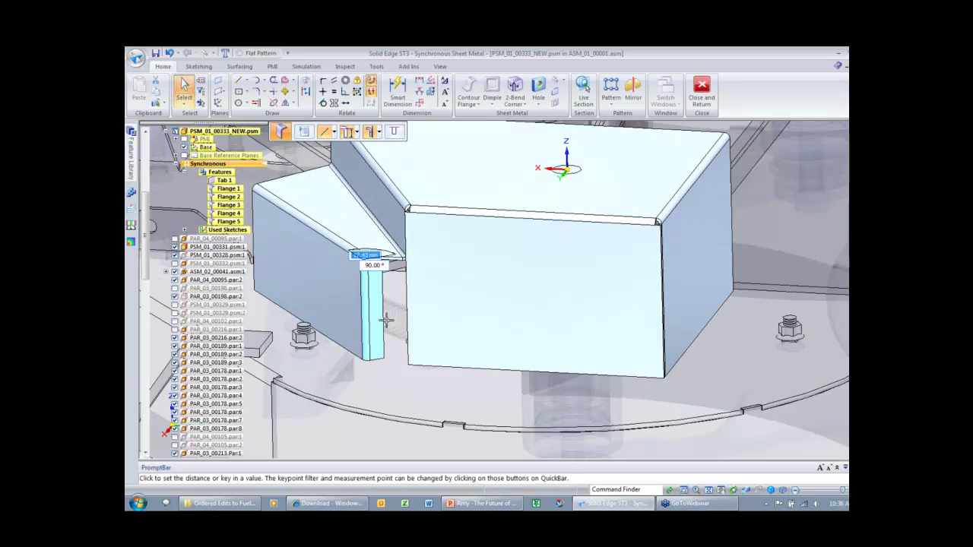
click(386, 320)
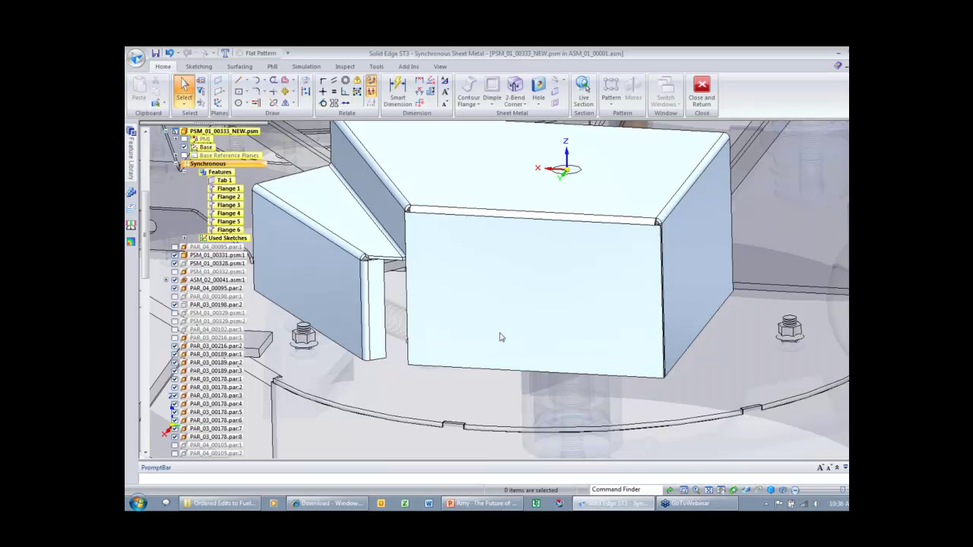
- Relate the new narrow flange's face to the large adjacent wall so that the two faces align
middle_drag(381, 319, 382, 320)
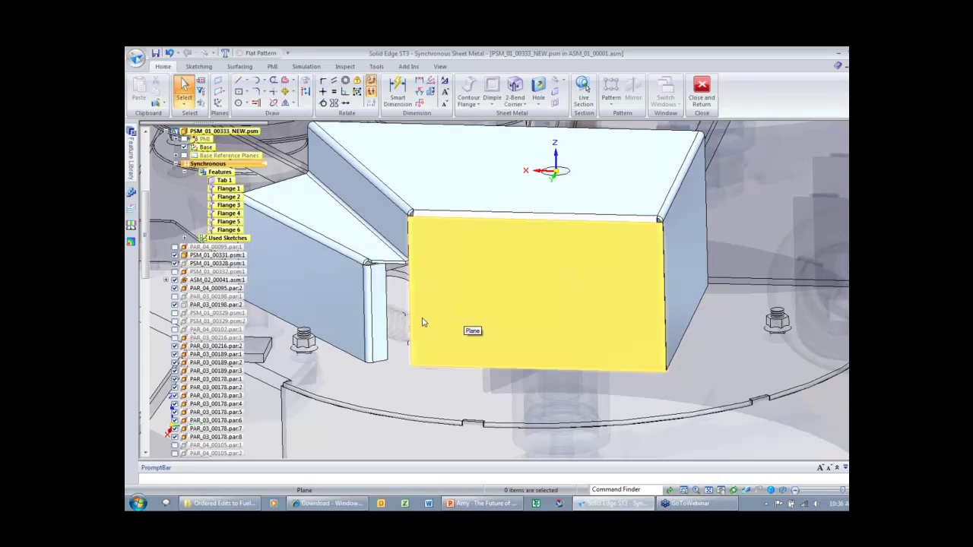
click(383, 307)
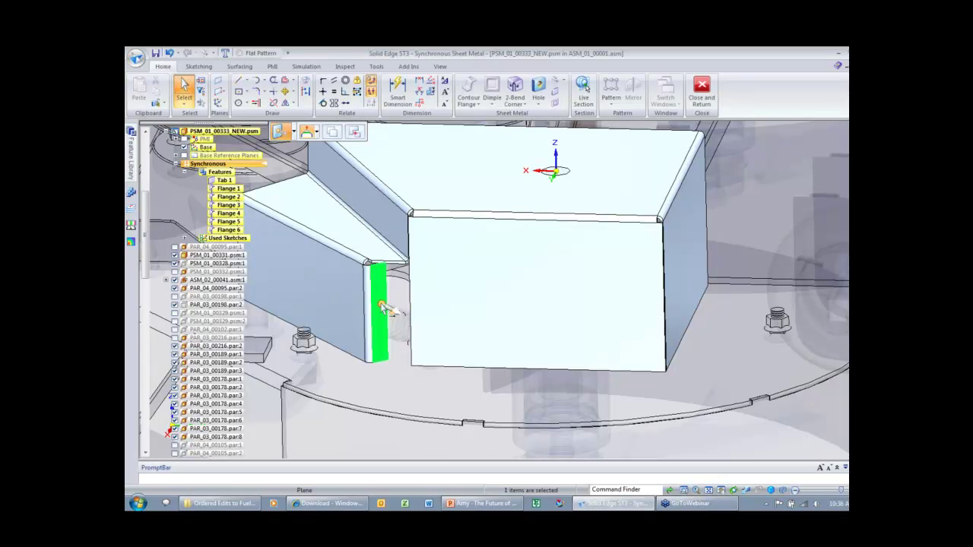
click(294, 131)
click(295, 158)
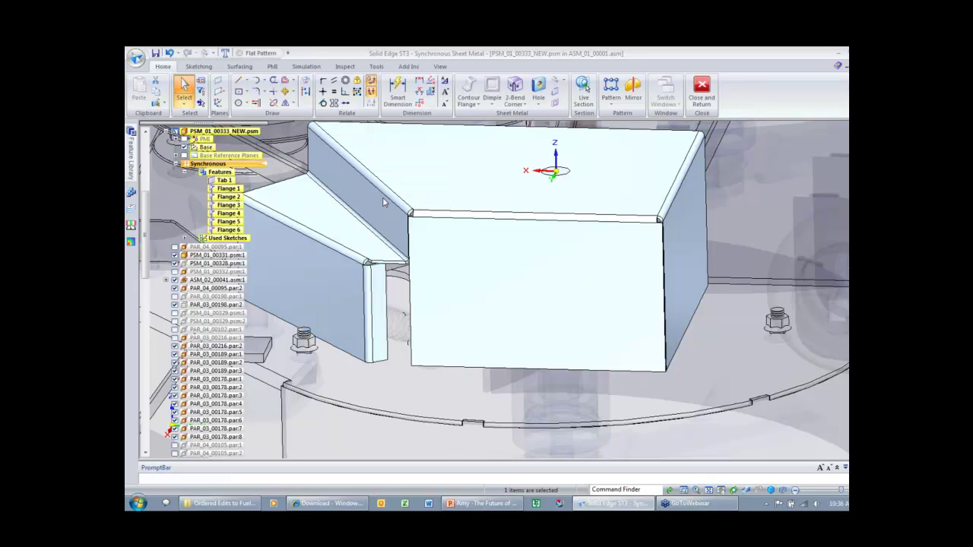
click(451, 292)
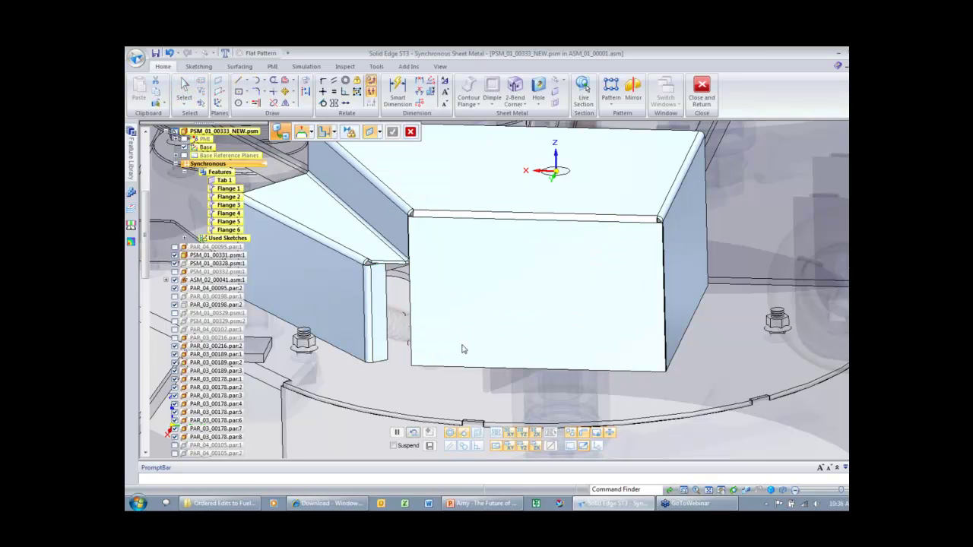
right_click(437, 381)
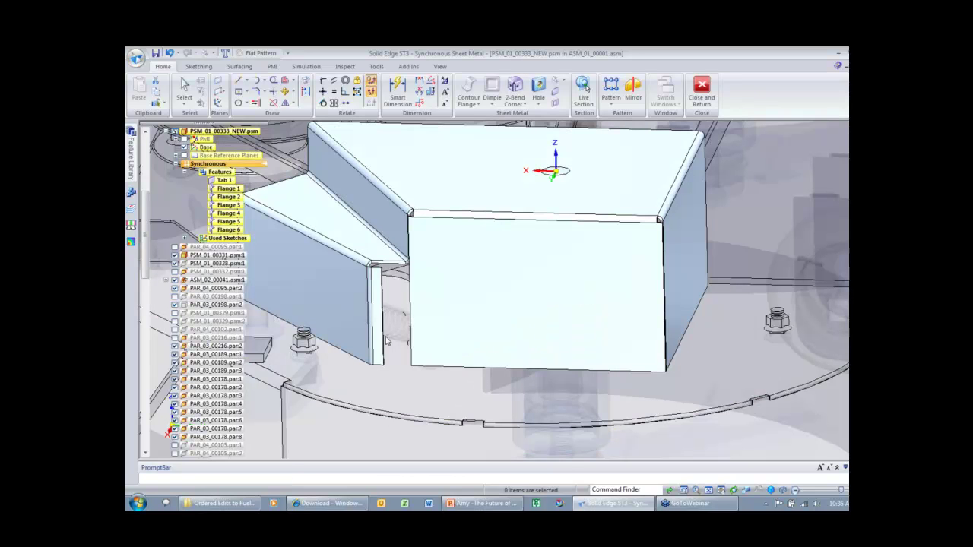
- Extend the narrow flange's free end face to the near edge of the large adjacent wall, closing the gap
click(384, 338)
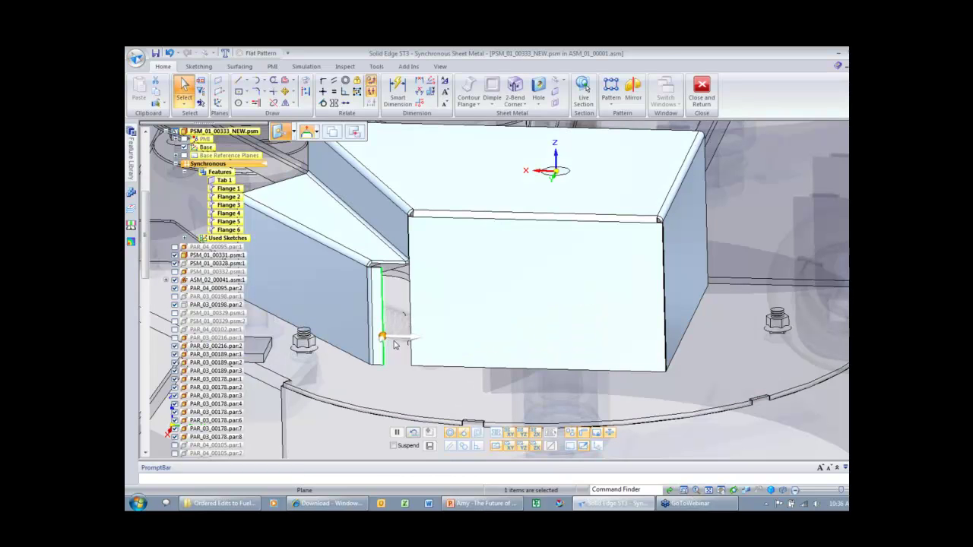
click(396, 339)
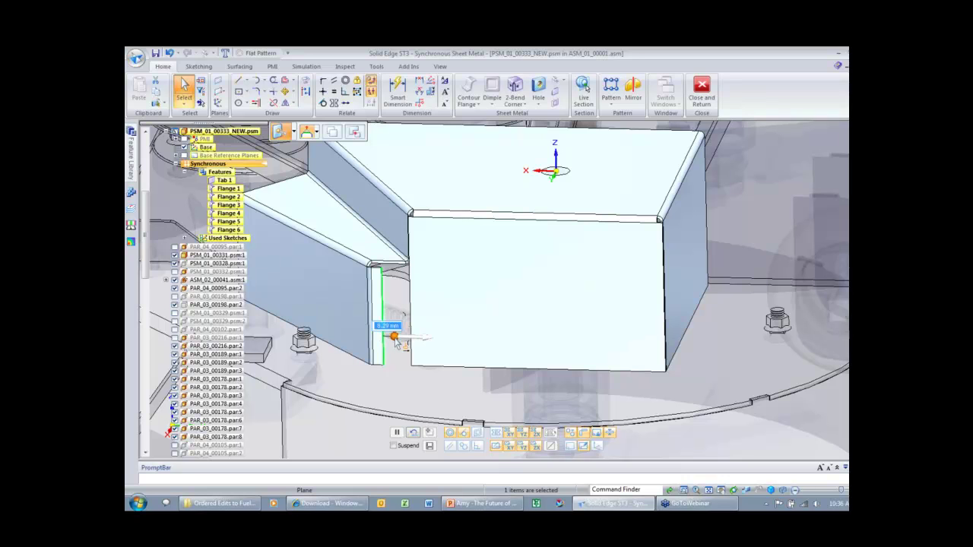
right_click(403, 350)
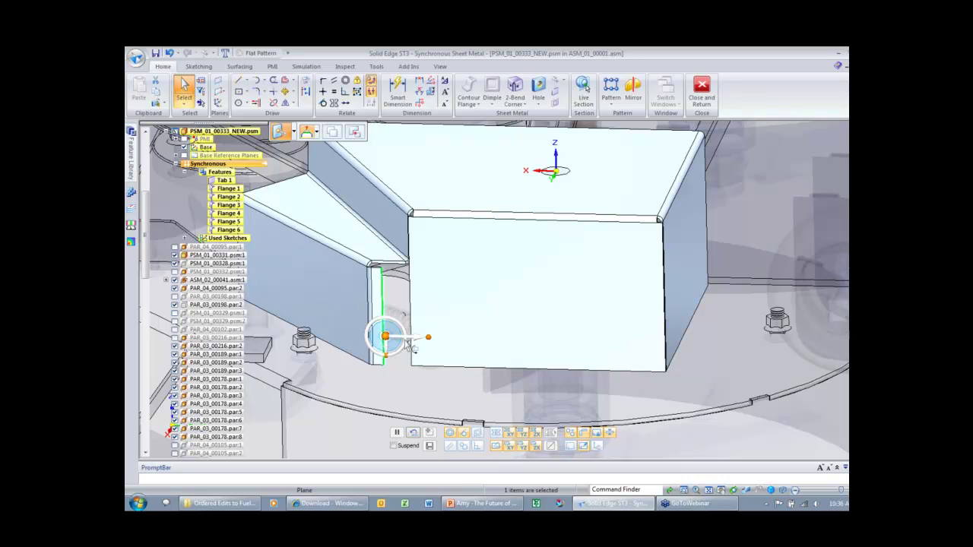
click(411, 339)
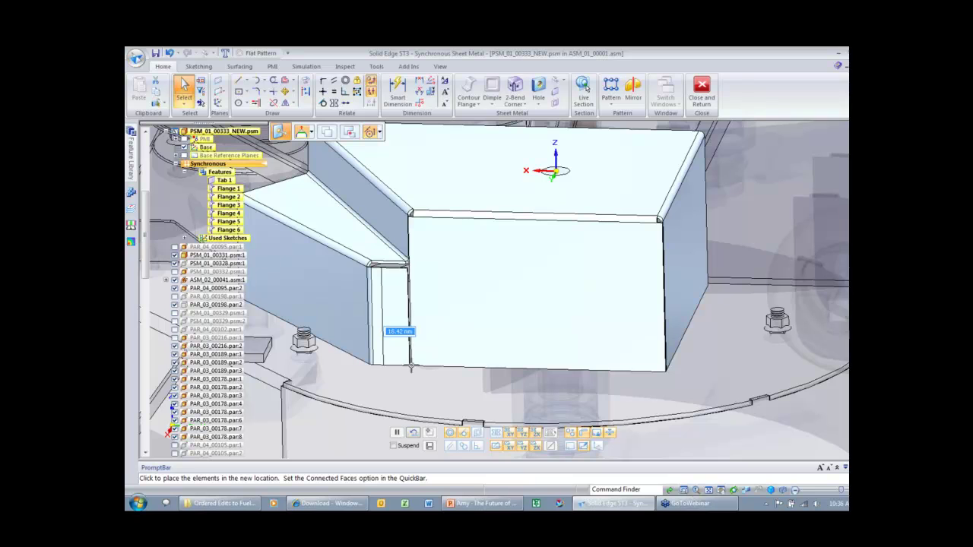
click(407, 378)
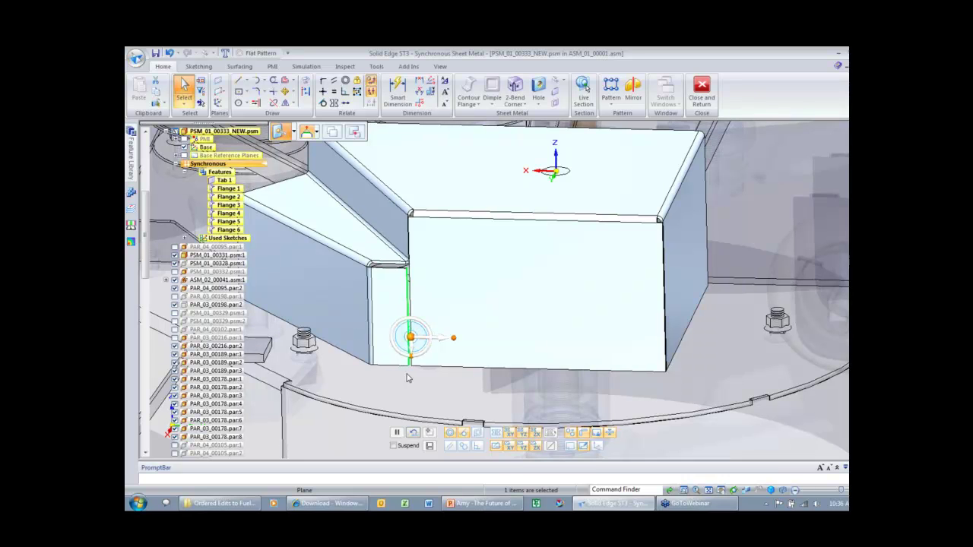
key(Escape)
- Add outward 90° mounting flanges along the bottom edges of the jog's outer wall and the opposite side wall together
scroll(407, 378, down, 1)
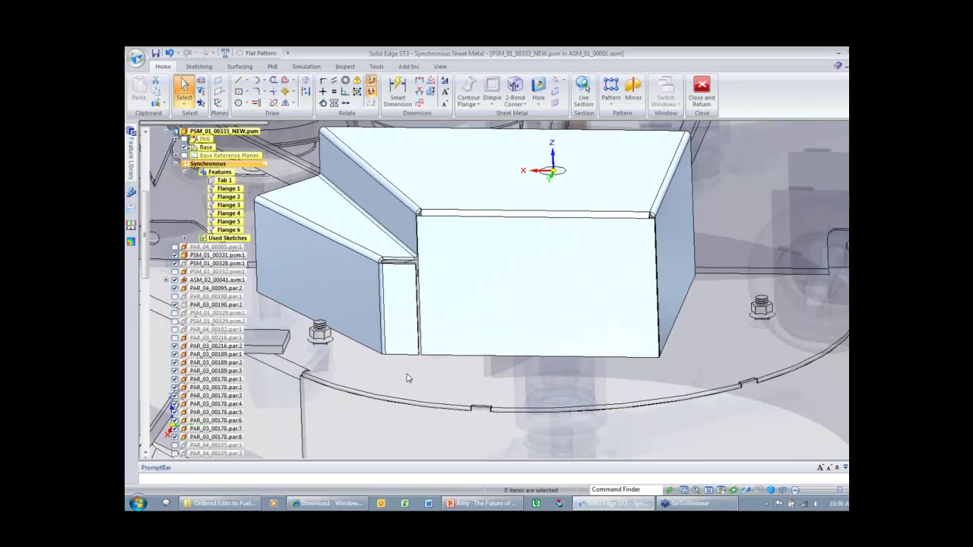
click(399, 333)
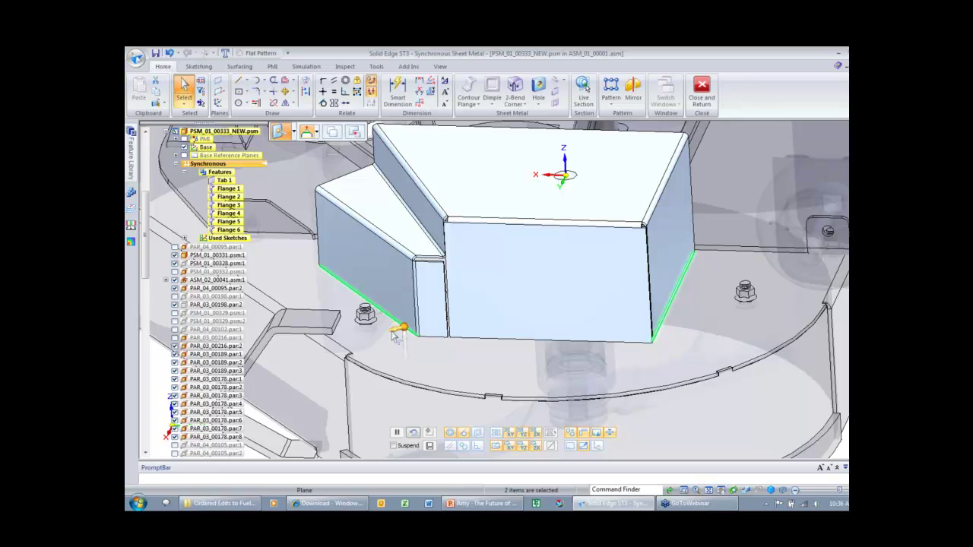
click(401, 329)
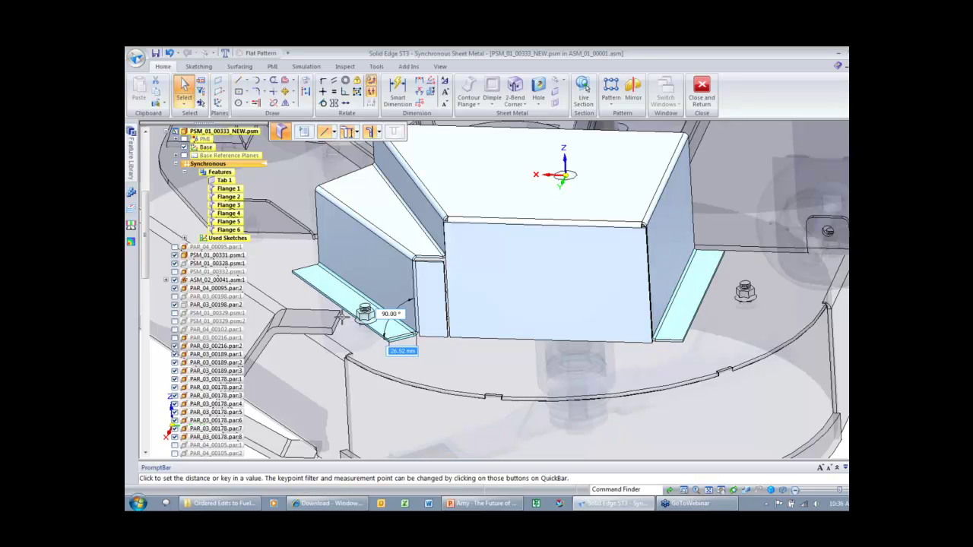
click(340, 317)
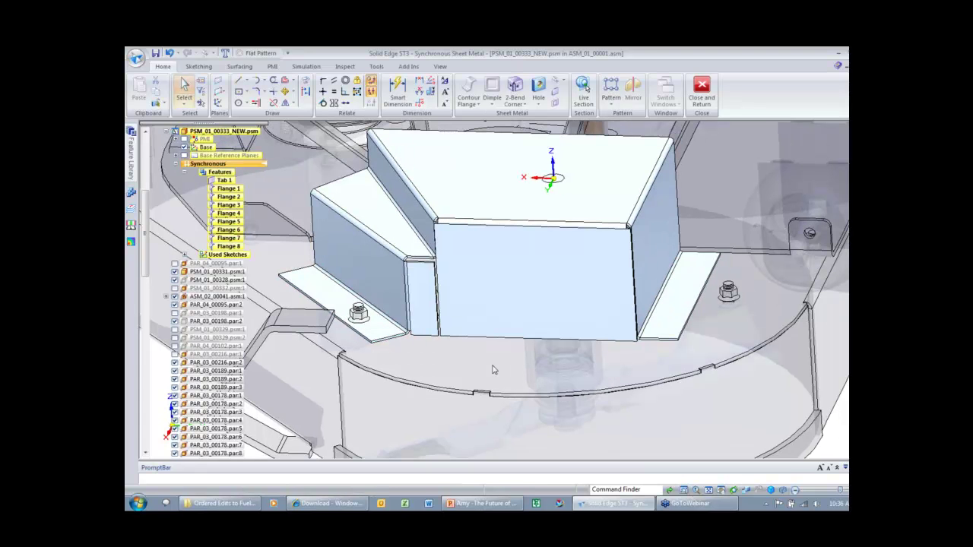
- Dimension the width of the mounting flange on the side opposite the jog and set it to 40 mm
middle_drag(745, 310, 707, 282)
click(398, 91)
click(699, 263)
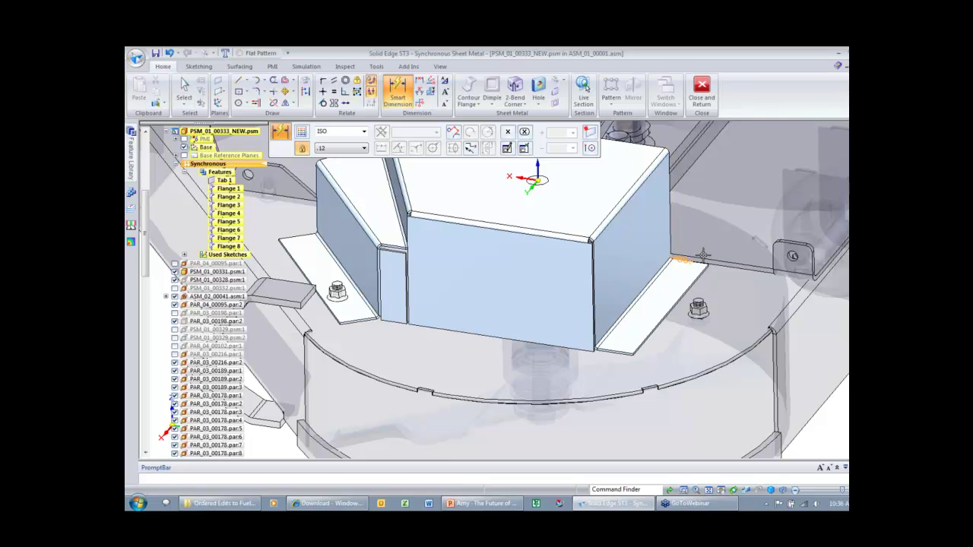
click(700, 242)
text(40)
key(Return)
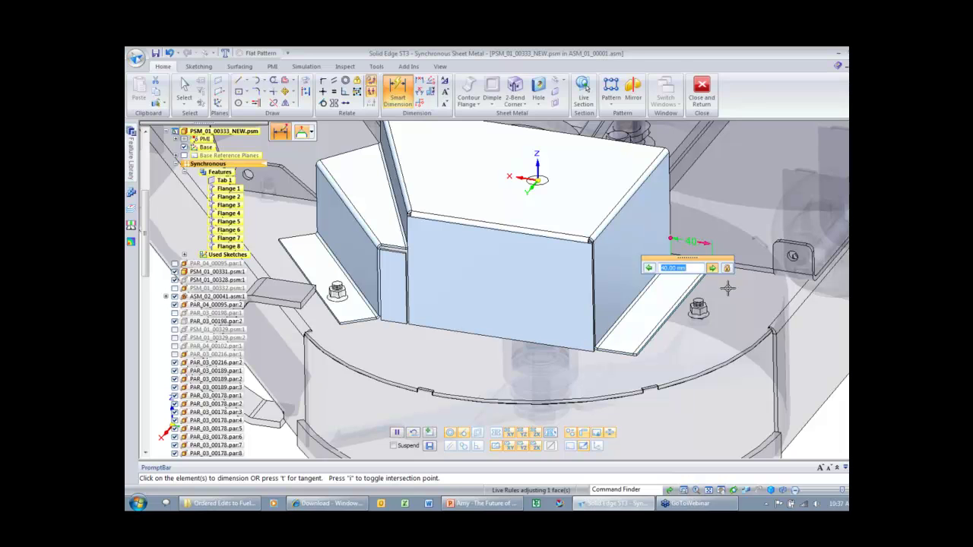
key(Escape)
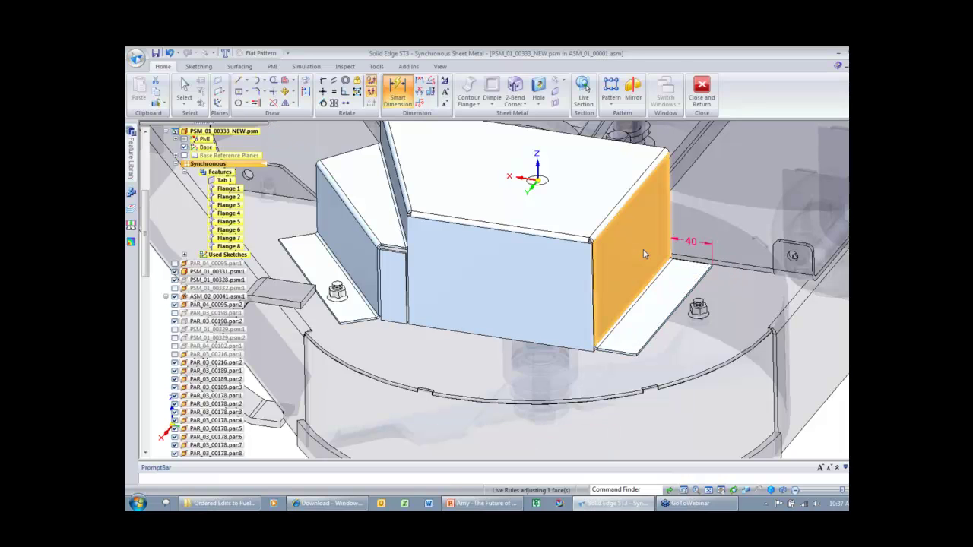
key(Escape)
- Rotate the side wall above the 40 mm mounting flange outward by 20° about its top edge
click(644, 254)
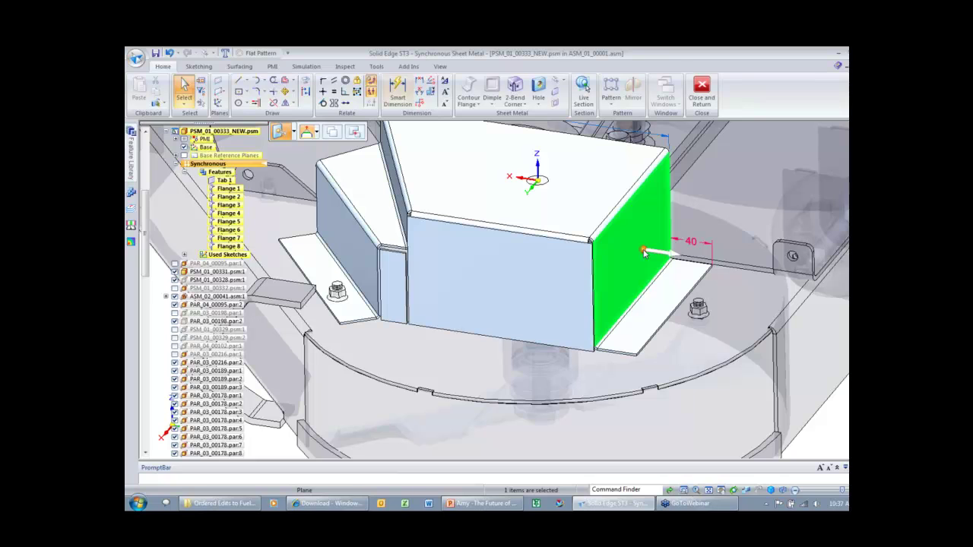
middle_drag(644, 254, 644, 254)
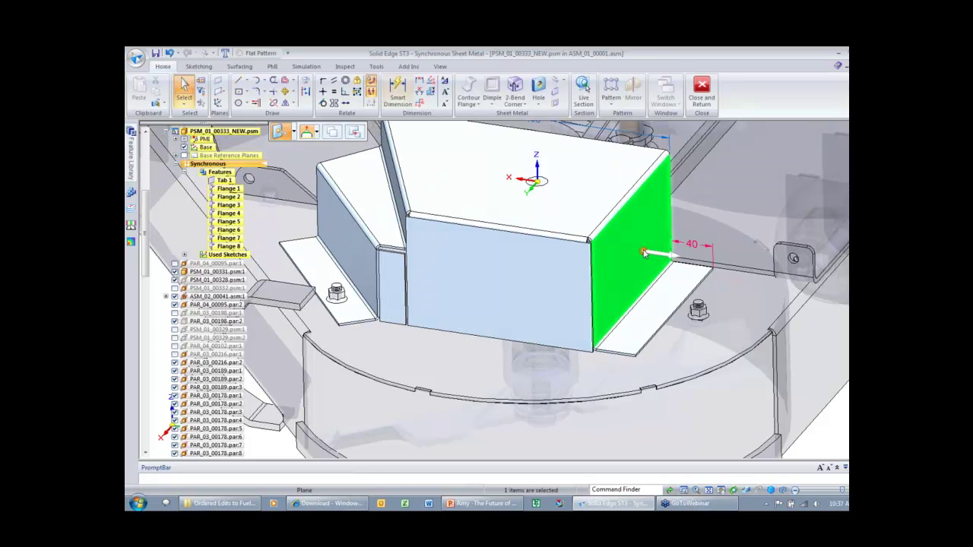
drag(643, 254, 633, 212)
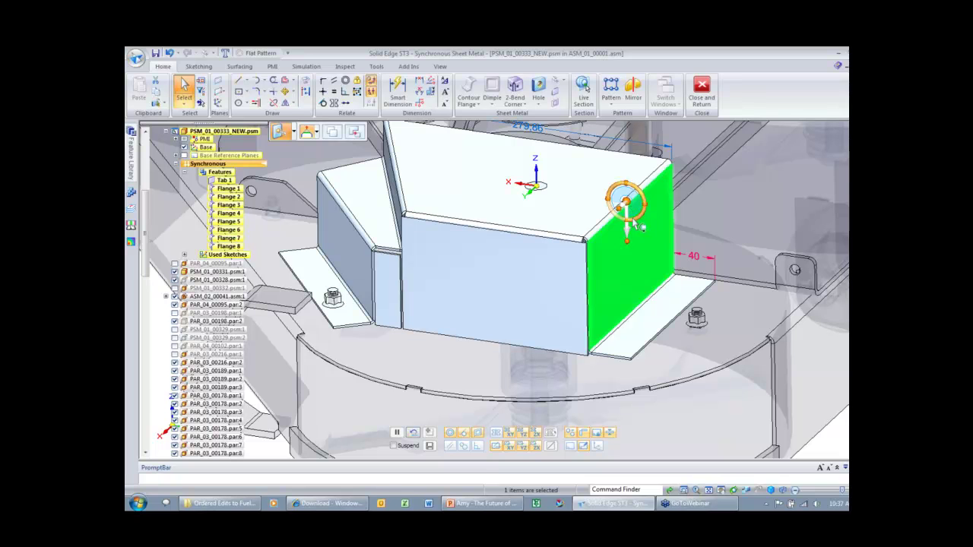
click(630, 241)
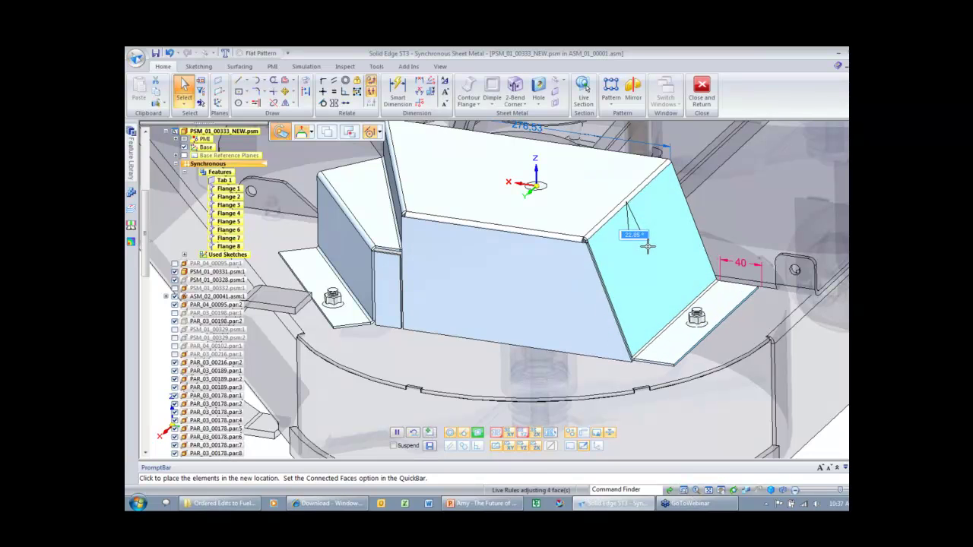
text(20)
key(Return)
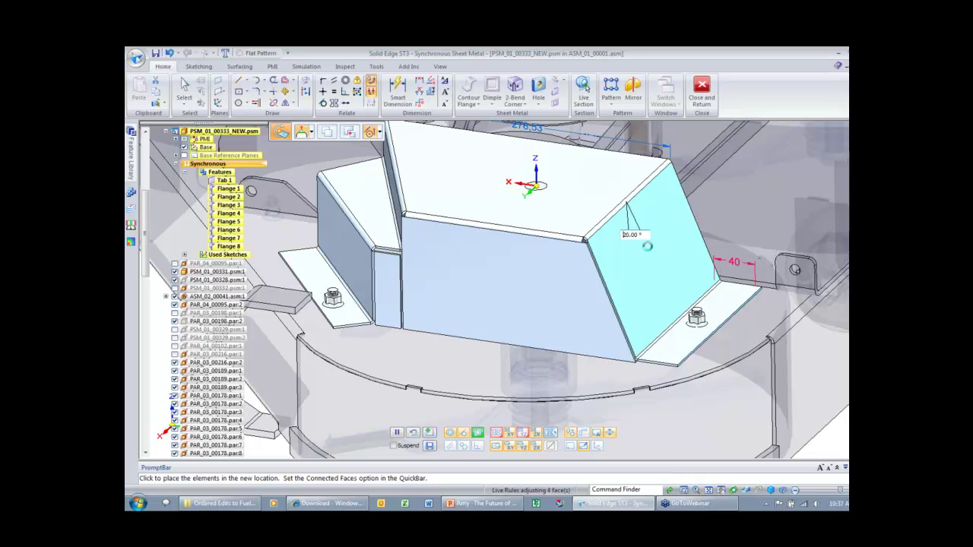
click(649, 251)
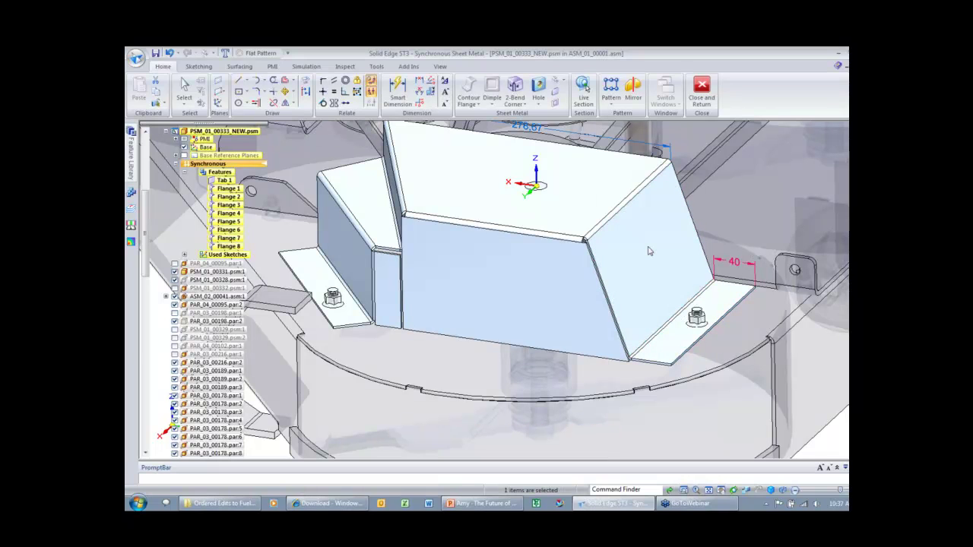
key(Escape)
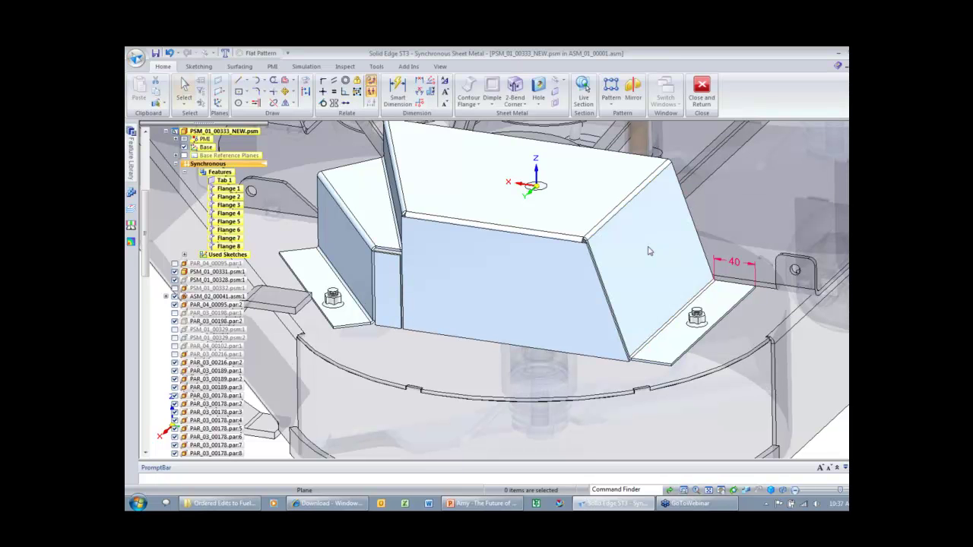
middle_drag(650, 251, 650, 250)
key(Left)
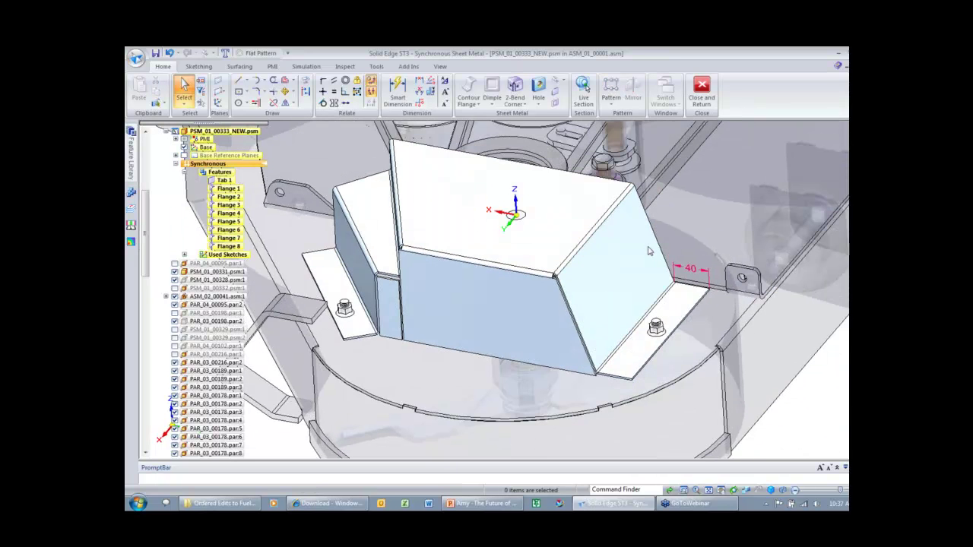
- Sketch a circle about 65 mm in diameter on the cover's top face, centred near the coordinate origin
key(Left)
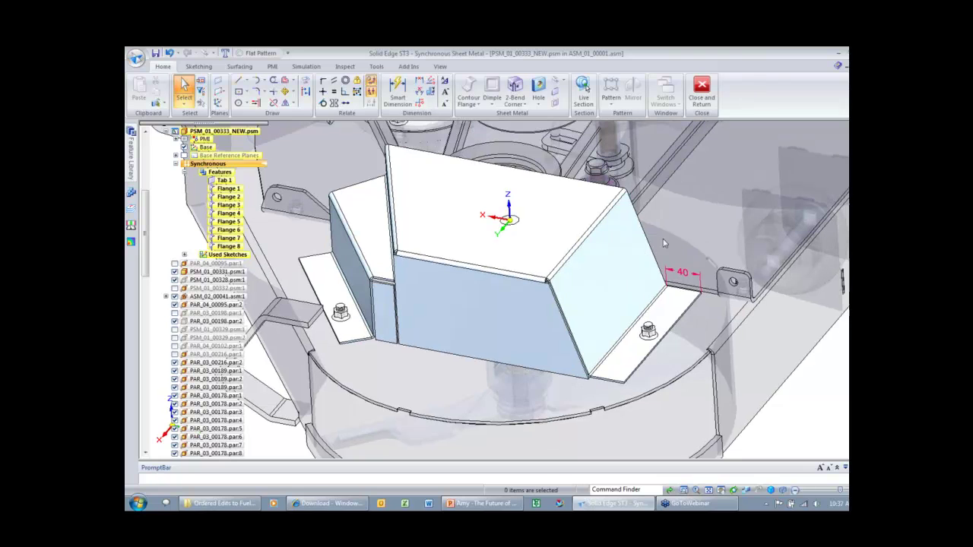
right_click(449, 380)
click(494, 381)
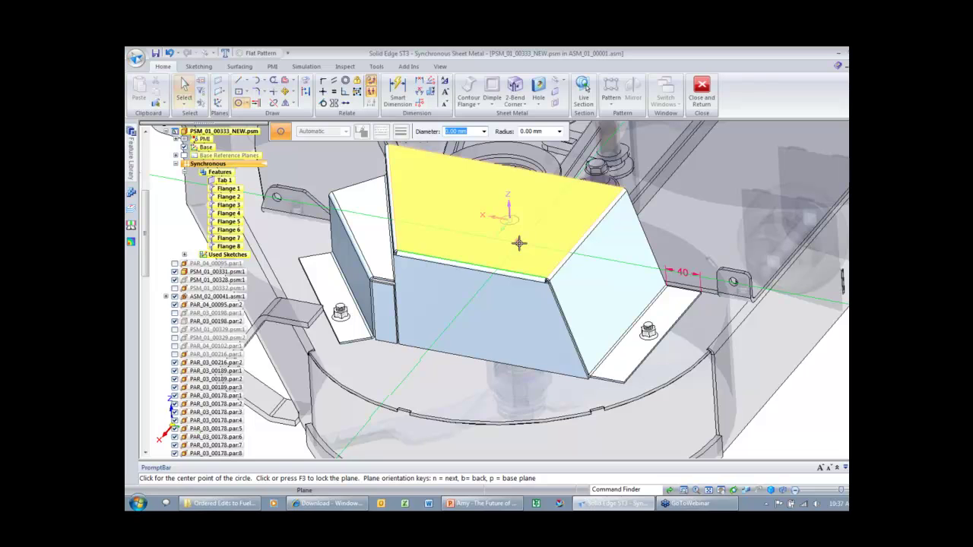
key(F3)
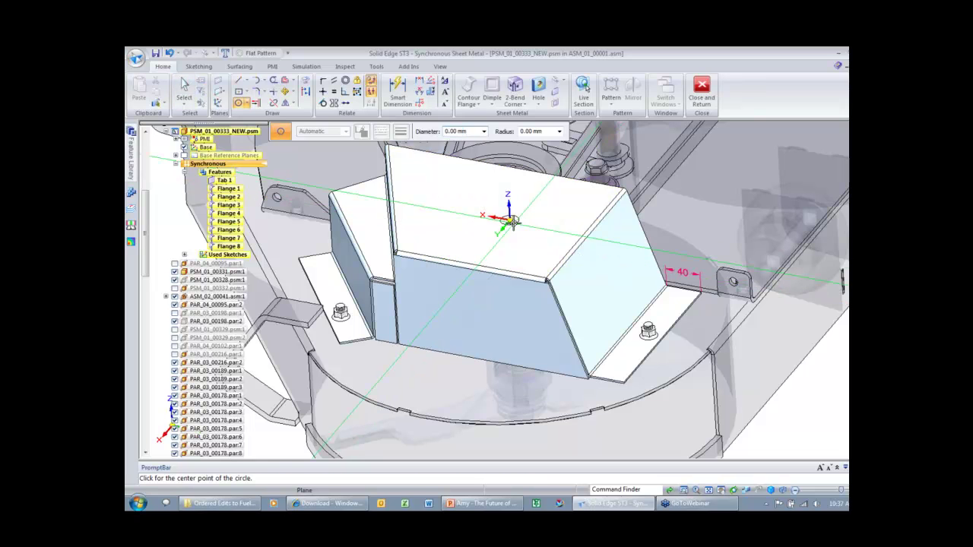
click(512, 220)
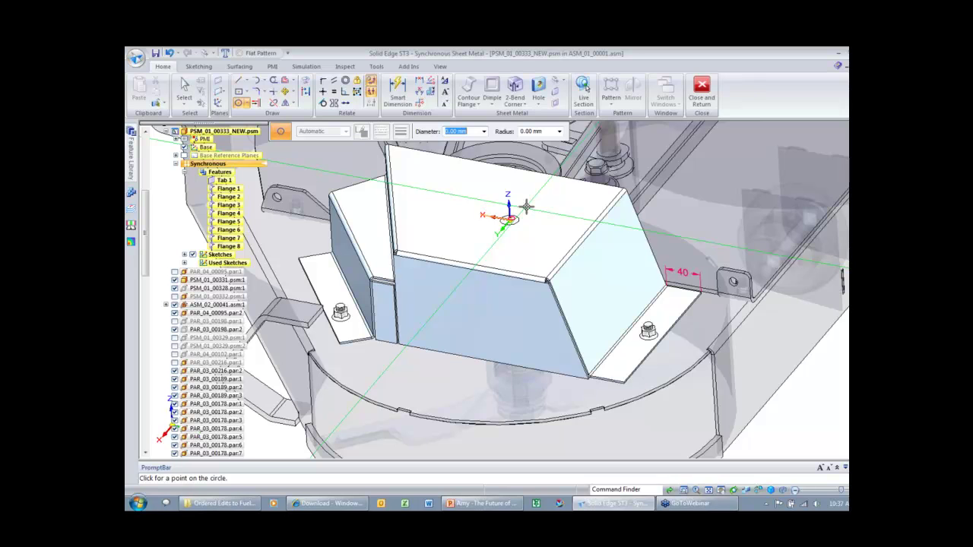
scroll(556, 266, up, 5)
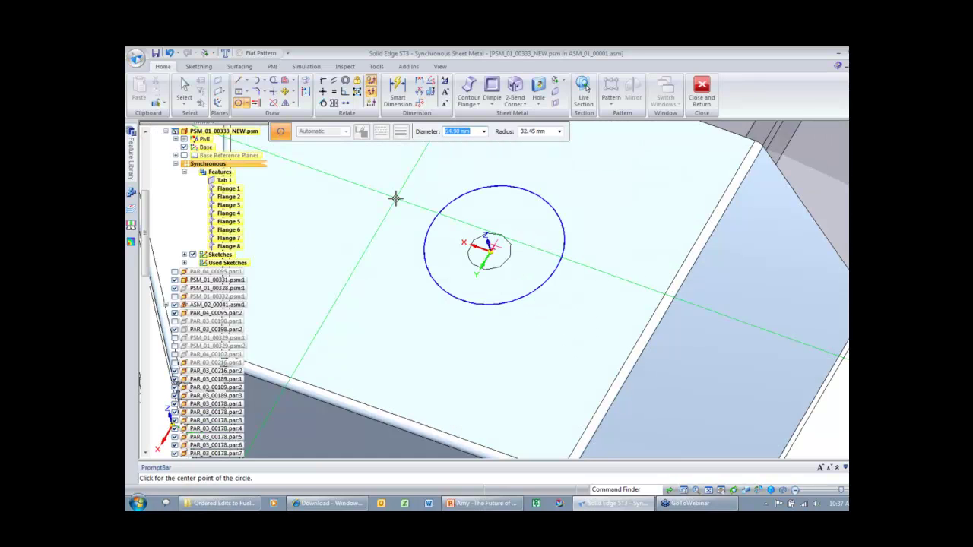
- Connect the sketched circle's centre to the coordinate origin on the top face
click(185, 86)
click(324, 81)
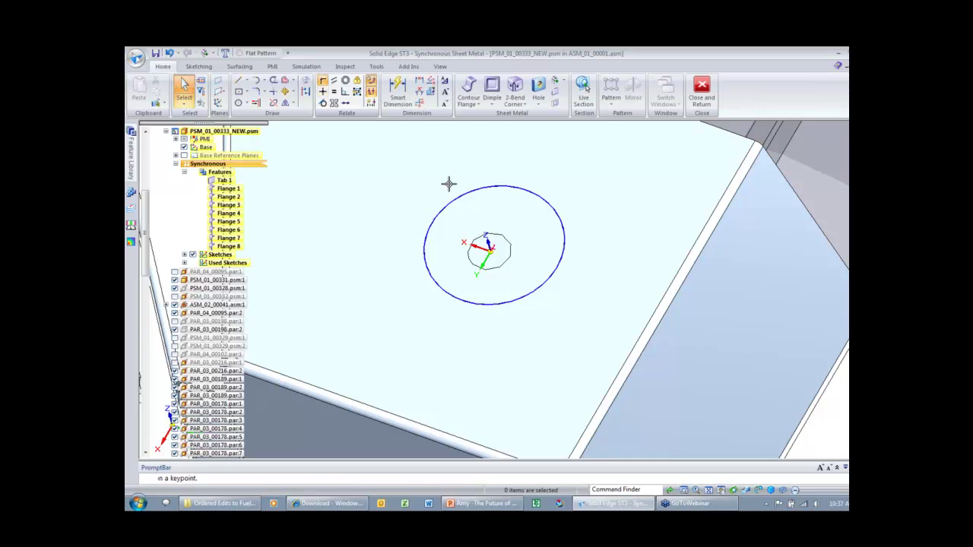
click(547, 203)
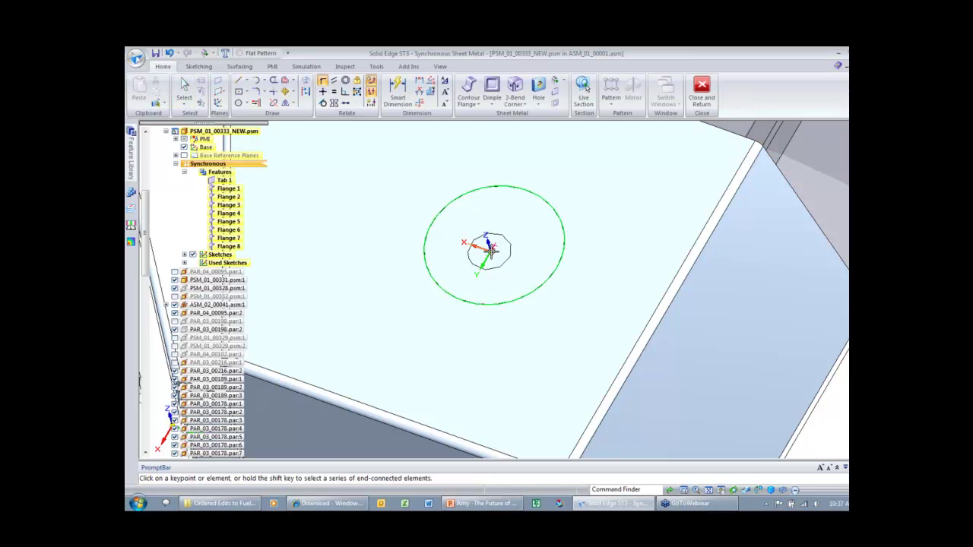
click(467, 245)
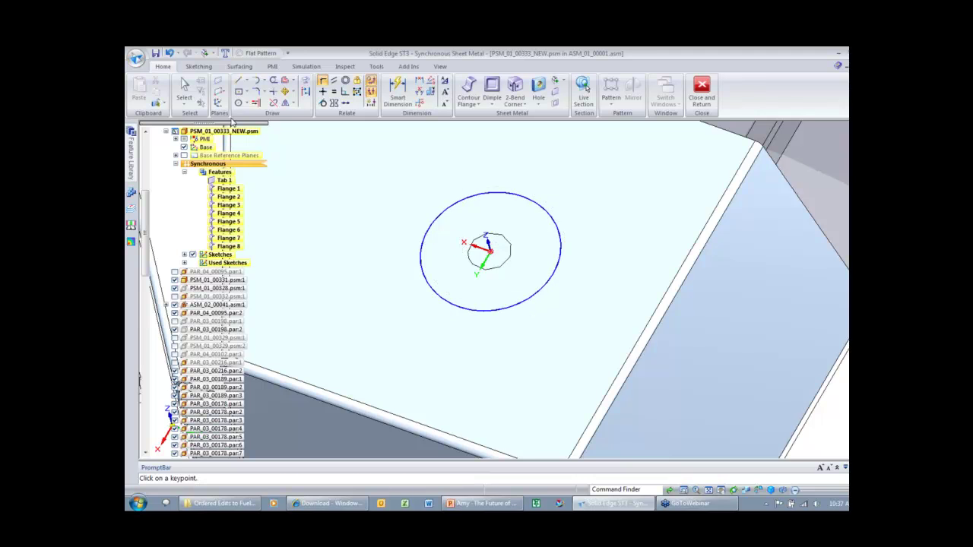
key(Escape)
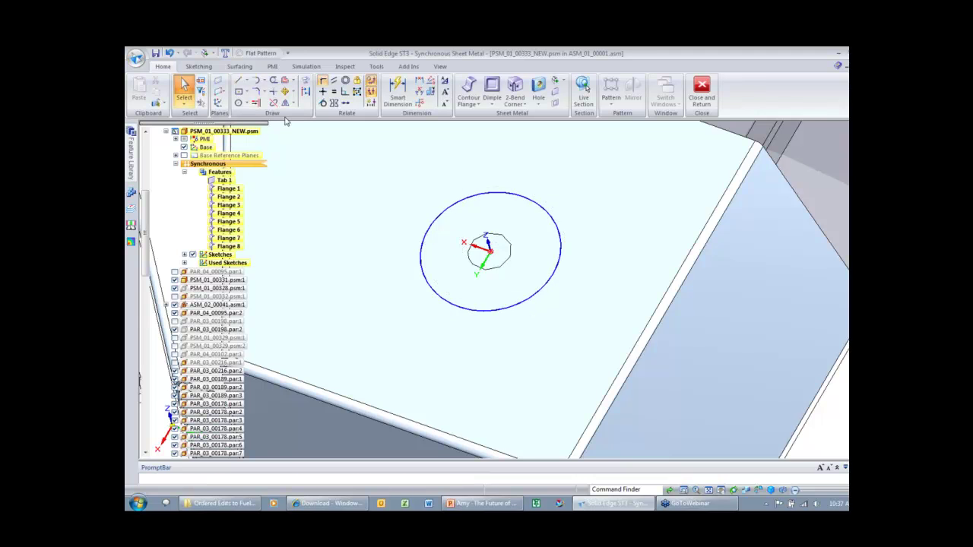
- Form a raised dimple on the cover's top face from the circular sketch region
scroll(500, 194, down, 1)
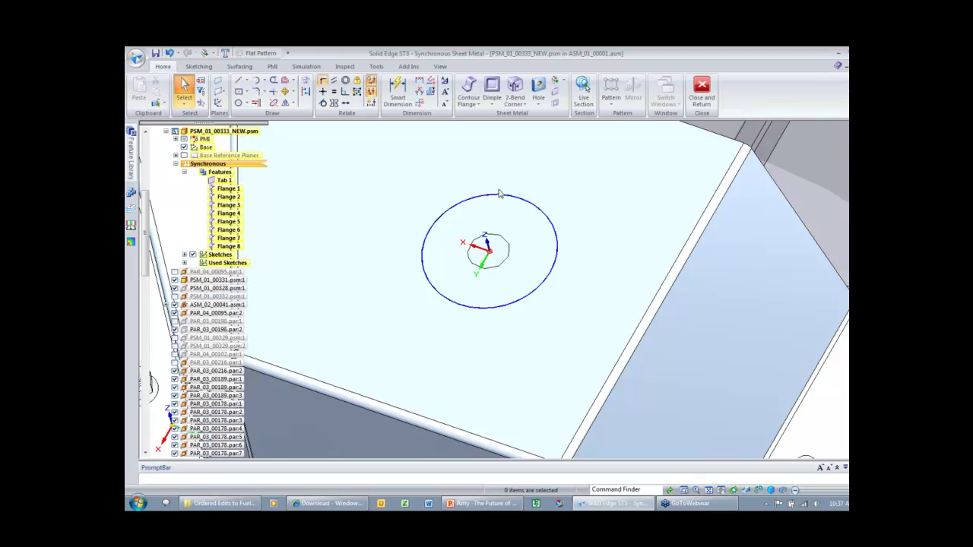
scroll(499, 190, down, 1)
right_drag(579, 211, 582, 235)
click(530, 223)
right_click(601, 247)
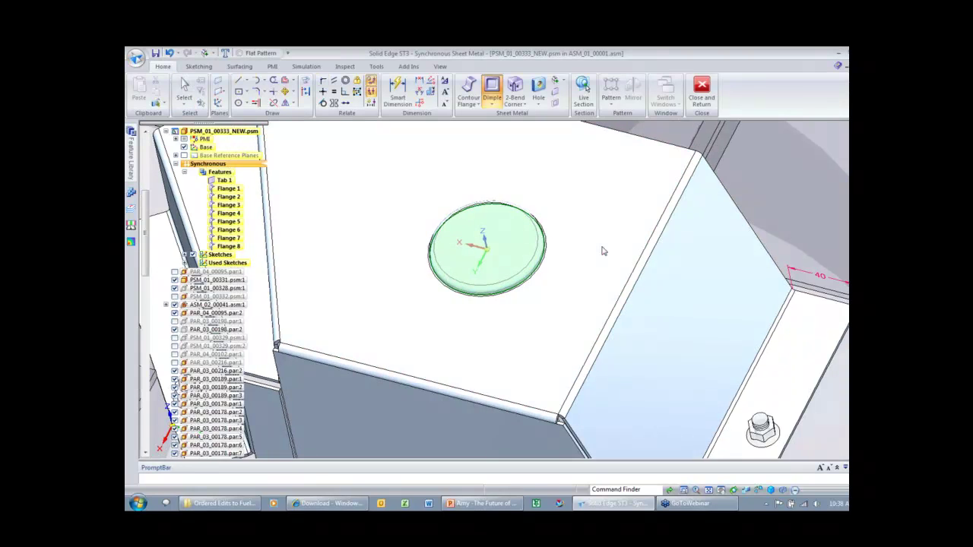
scroll(603, 251, down, 1)
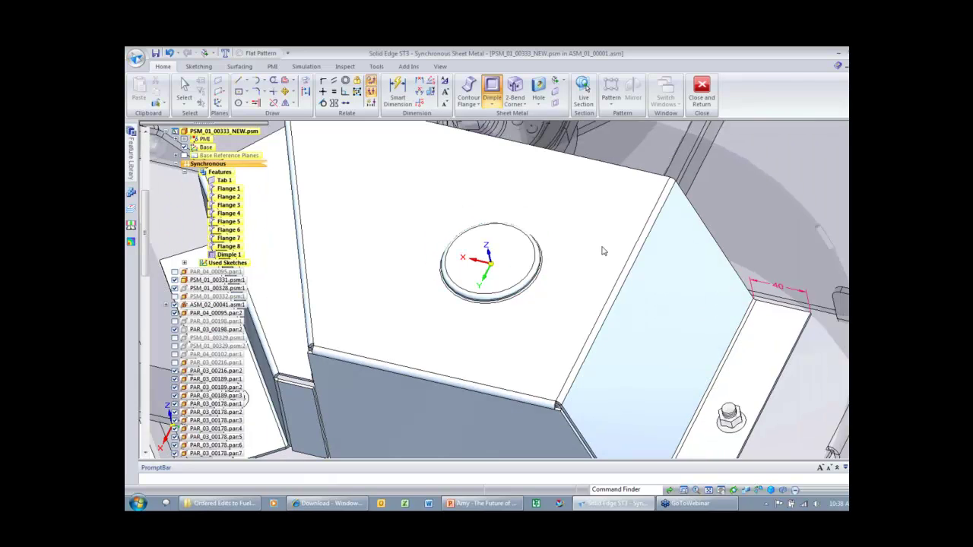
key(Escape)
scroll(603, 251, down, 3)
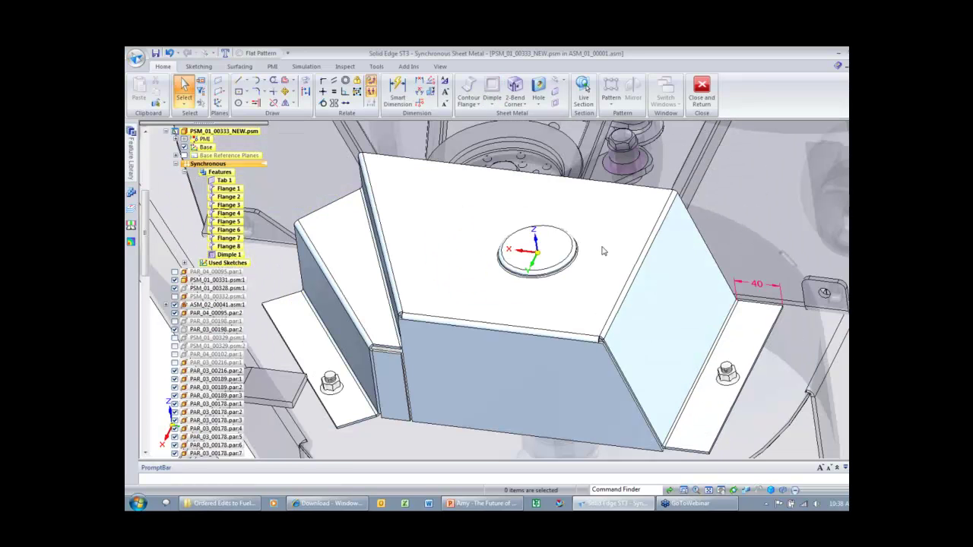
- Hide the surrounding assembly components and round the four outer corners of both mounting flanges with a 10 mm Break Corner
middle_drag(604, 251, 727, 254)
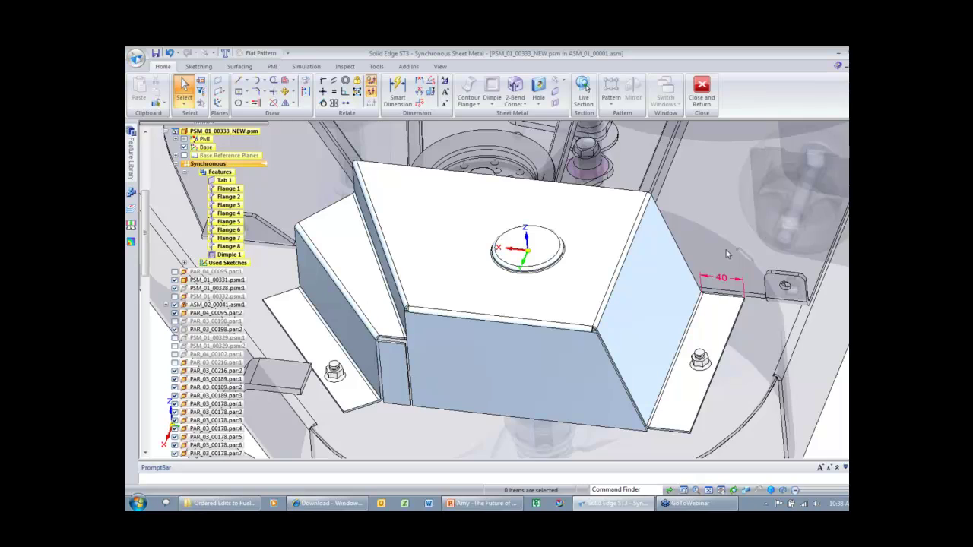
key(ctrl+shift+p)
scroll(715, 284, down, 1)
right_drag(708, 171, 717, 189)
click(307, 298)
drag(347, 382, 384, 403)
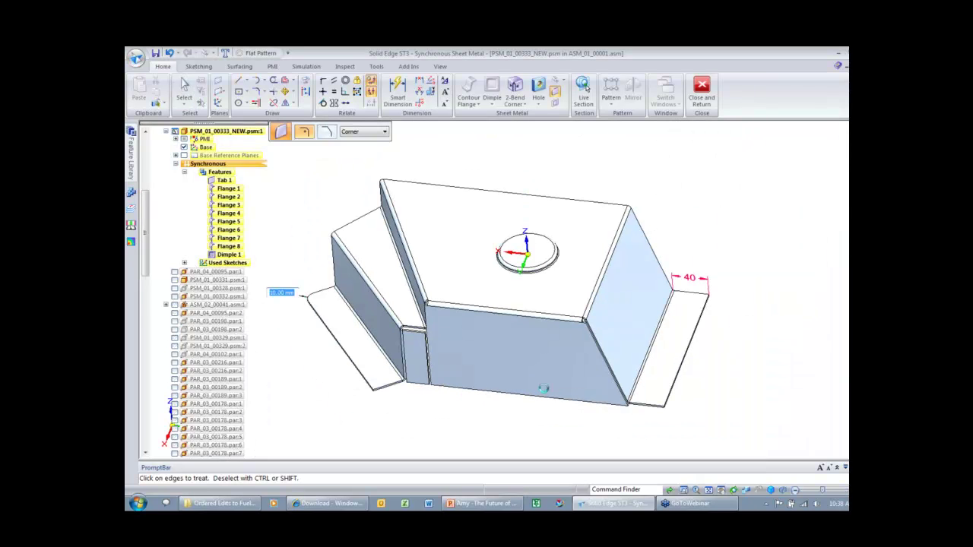
drag(699, 284, 712, 308)
click(711, 313)
drag(673, 420, 673, 421)
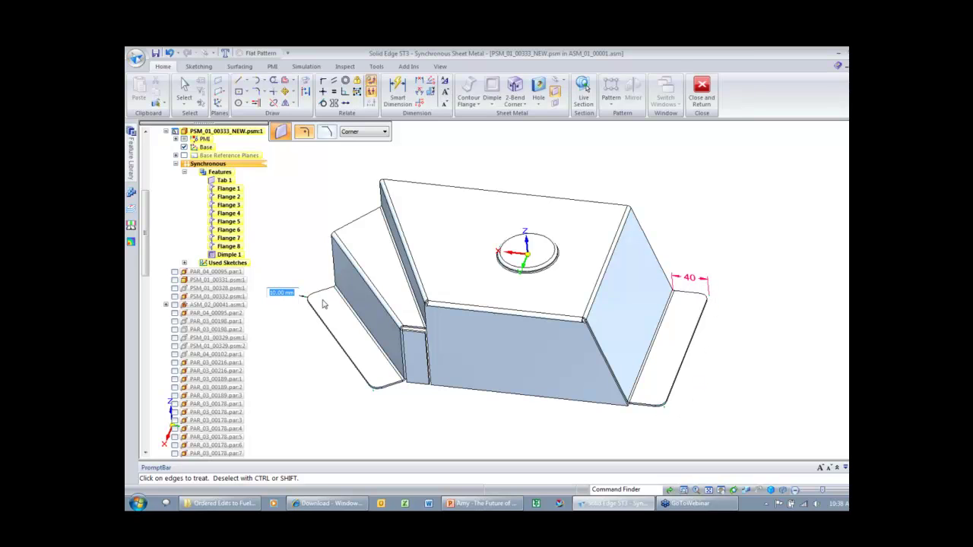
right_click(291, 333)
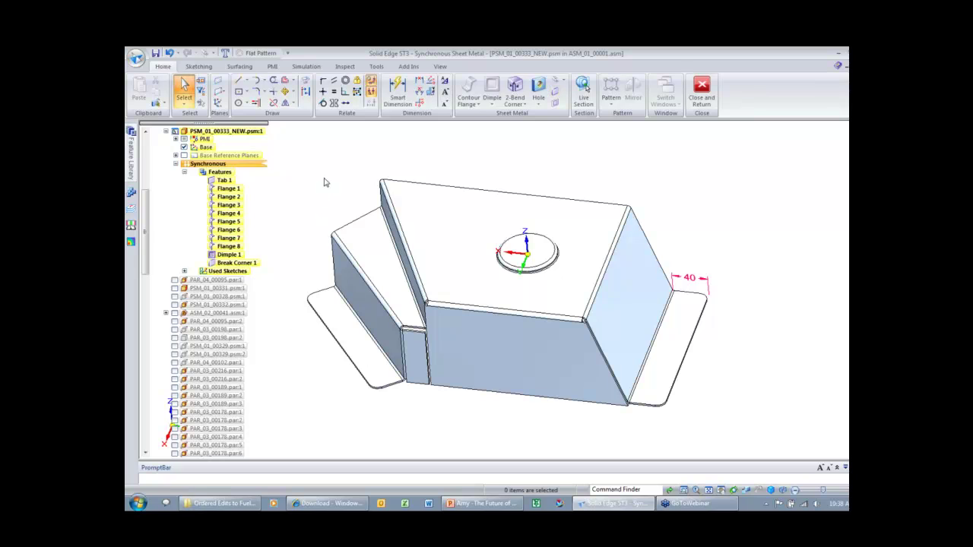
- Create a flat pattern of the sheet metal cover with its top face oriented upward, and return to the synchronous model
middle_drag(325, 183, 324, 183)
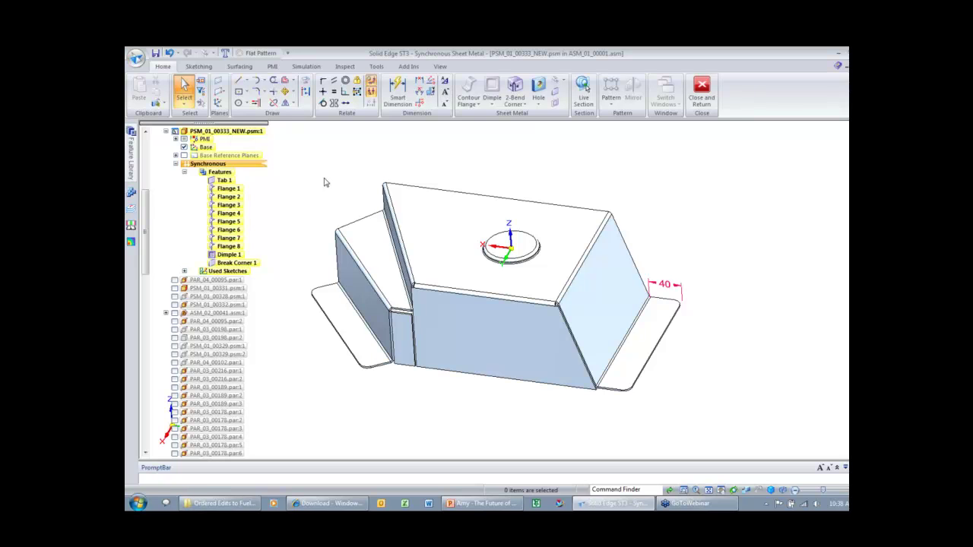
click(238, 53)
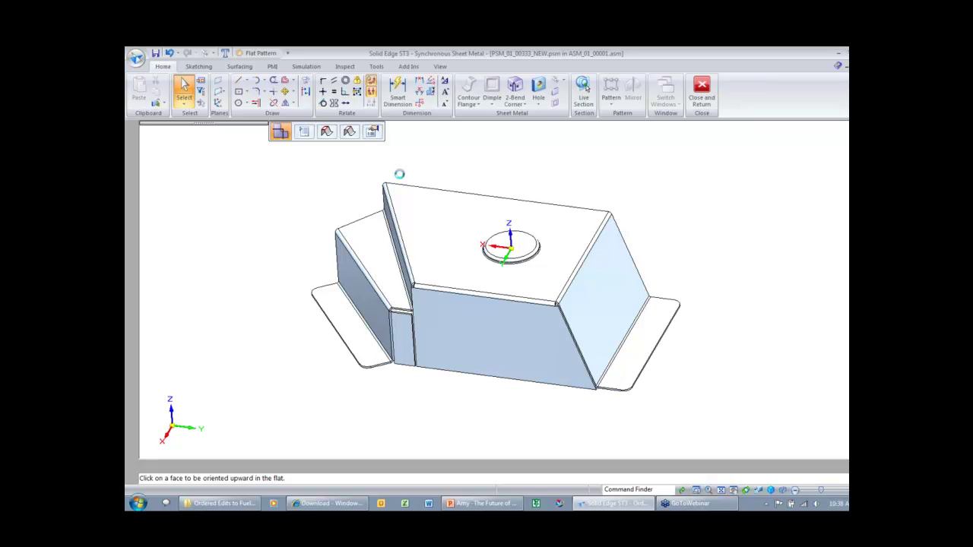
click(451, 242)
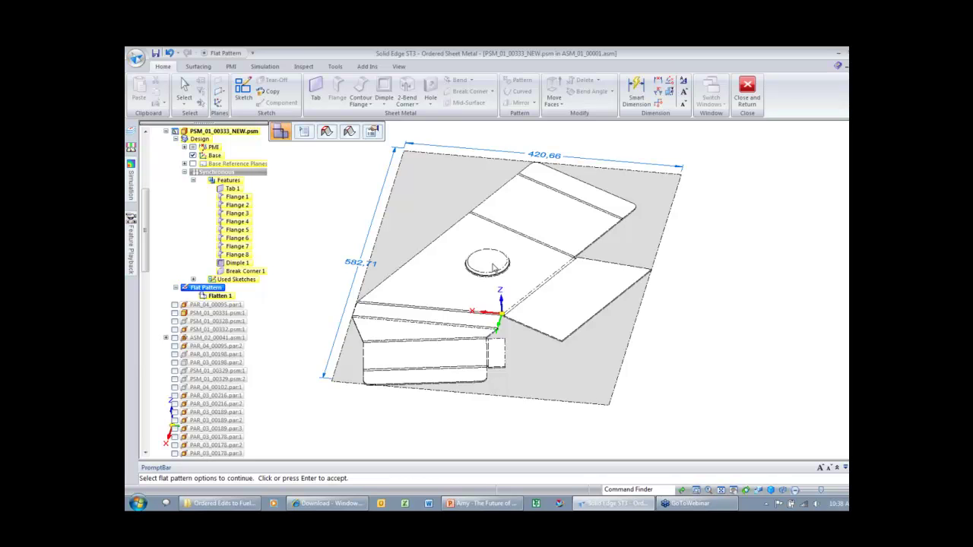
click(218, 172)
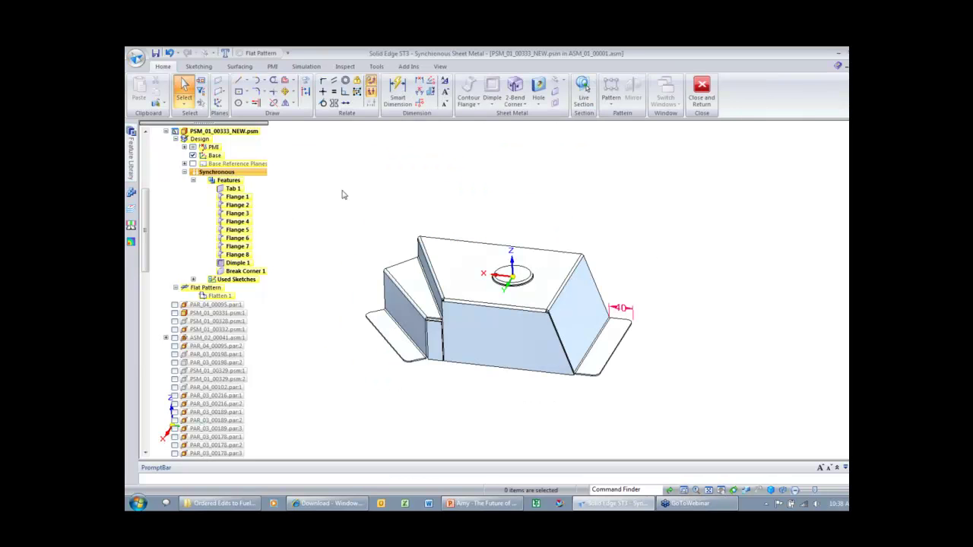
- Review the sequence, radii, angles and directions of the cover's bends in the Bend Table, and leave it without changes
click(377, 66)
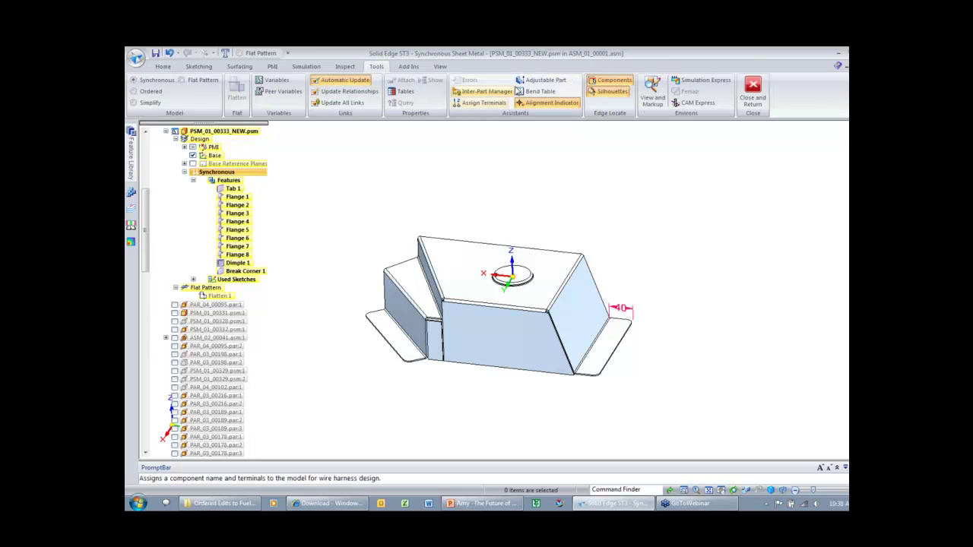
click(533, 93)
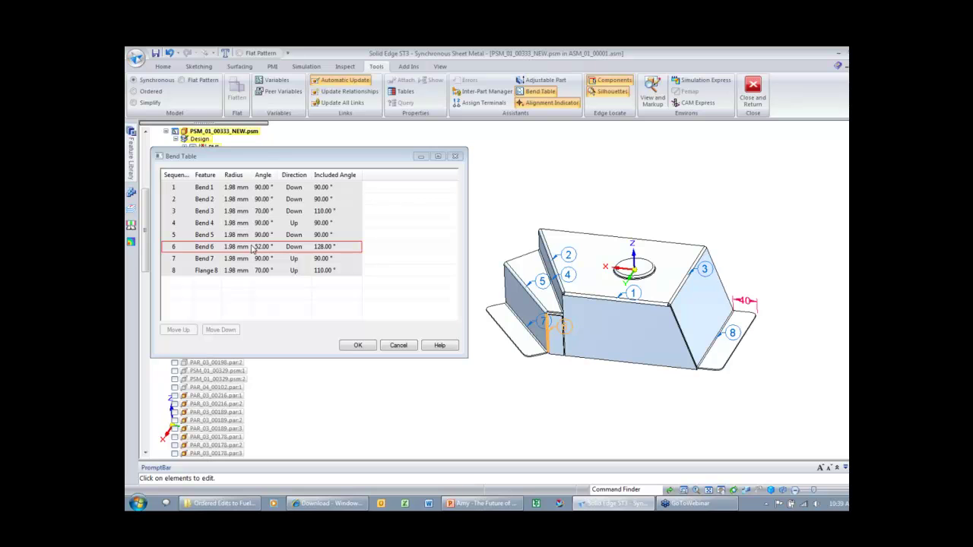
click(397, 345)
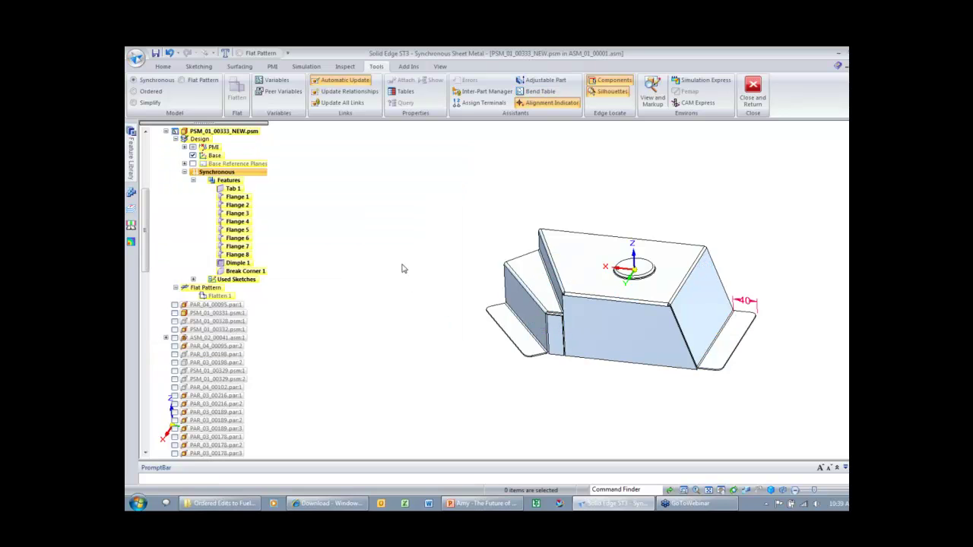
- Return from the cover to the mower assembly and apply the 00-All Parts display configuration
right_click(366, 237)
click(365, 232)
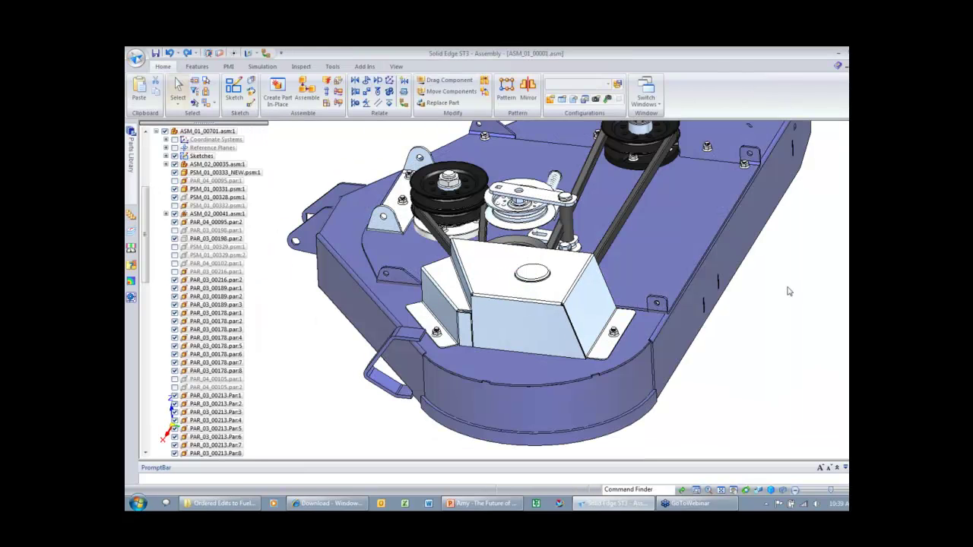
click(605, 84)
click(617, 168)
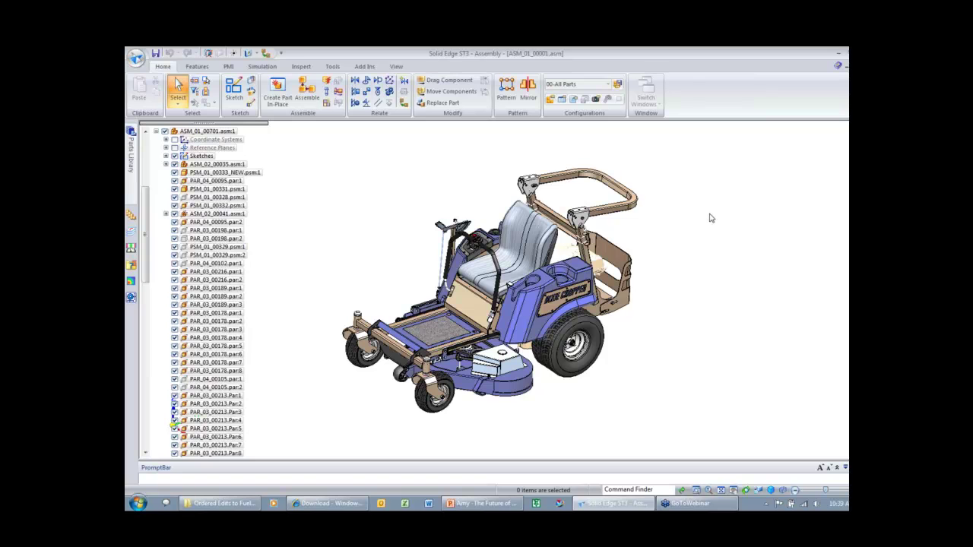
middle_drag(711, 218, 711, 218)
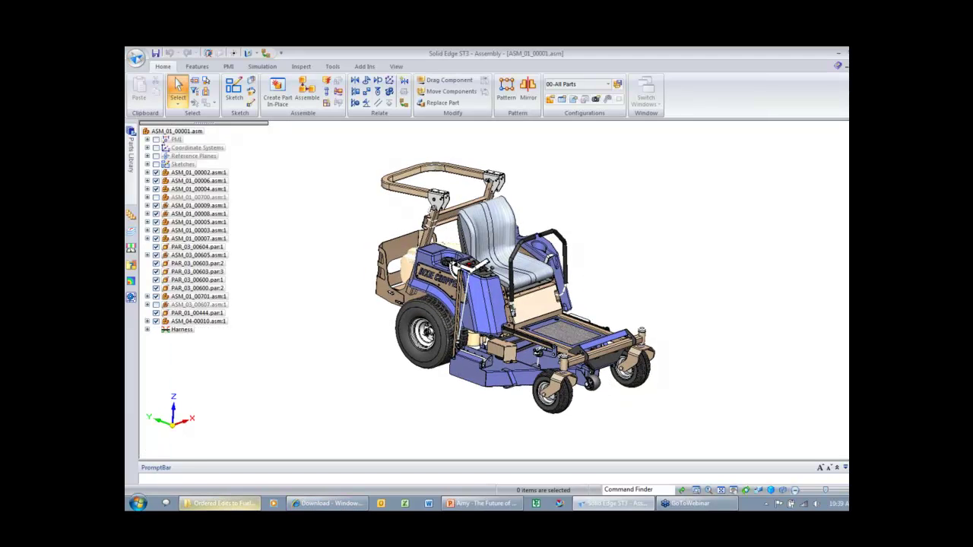
- Switch to the Ordered Edits to Fuel Tank folder, watch Ordered Edits to Fuel Tank.mp4 in the media player, and close the player
click(224, 504)
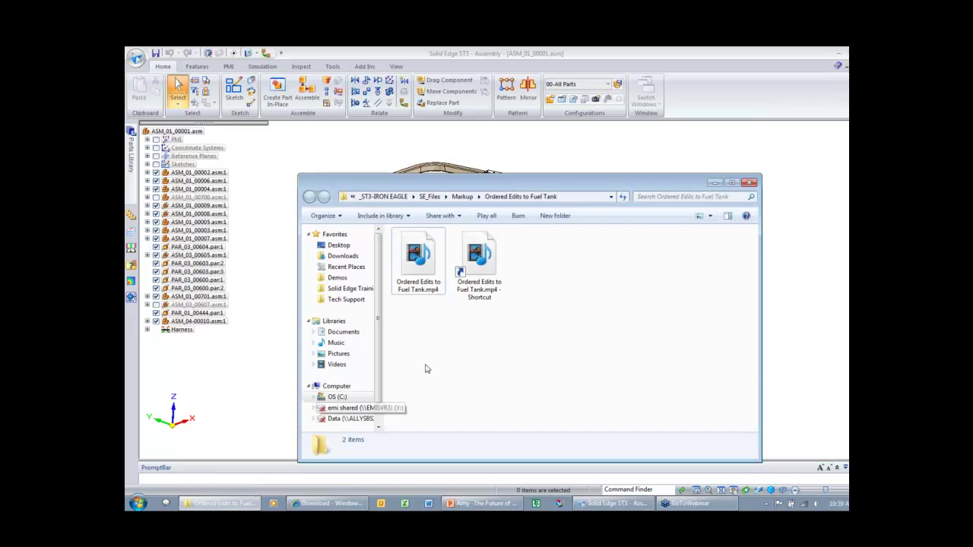
double_click(418, 262)
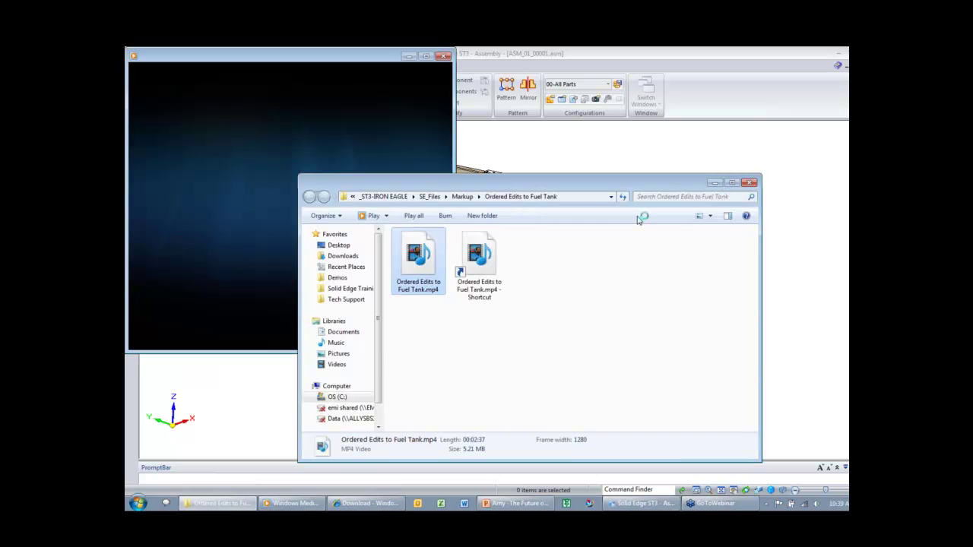
click(714, 183)
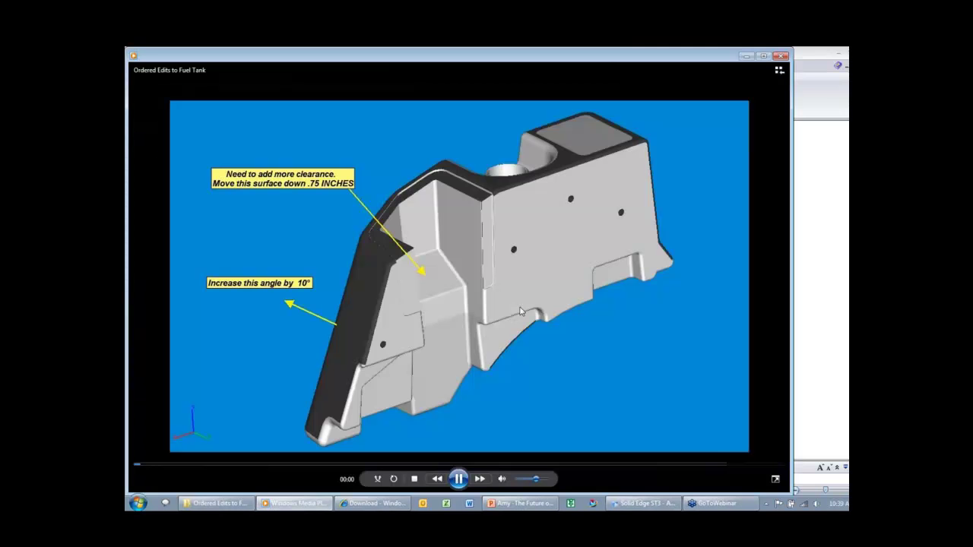
click(618, 376)
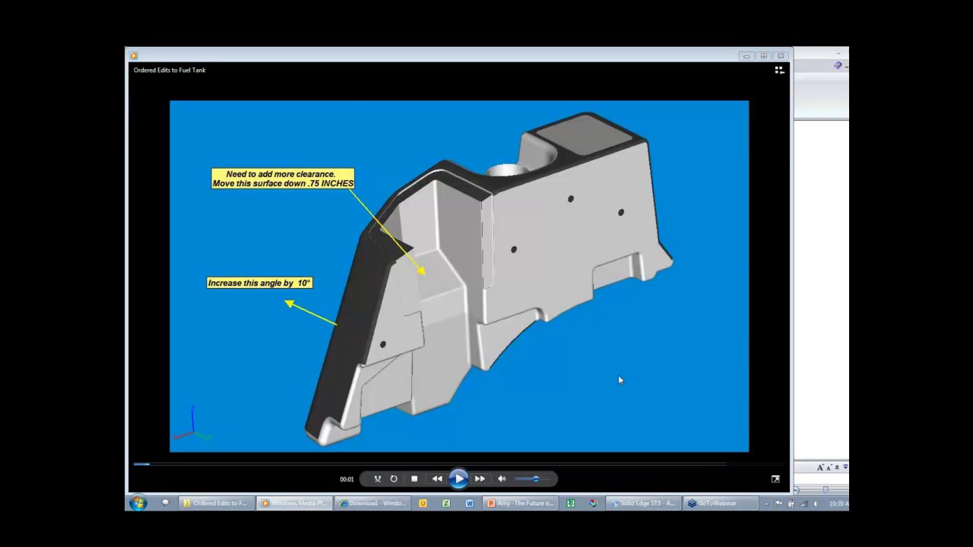
click(460, 478)
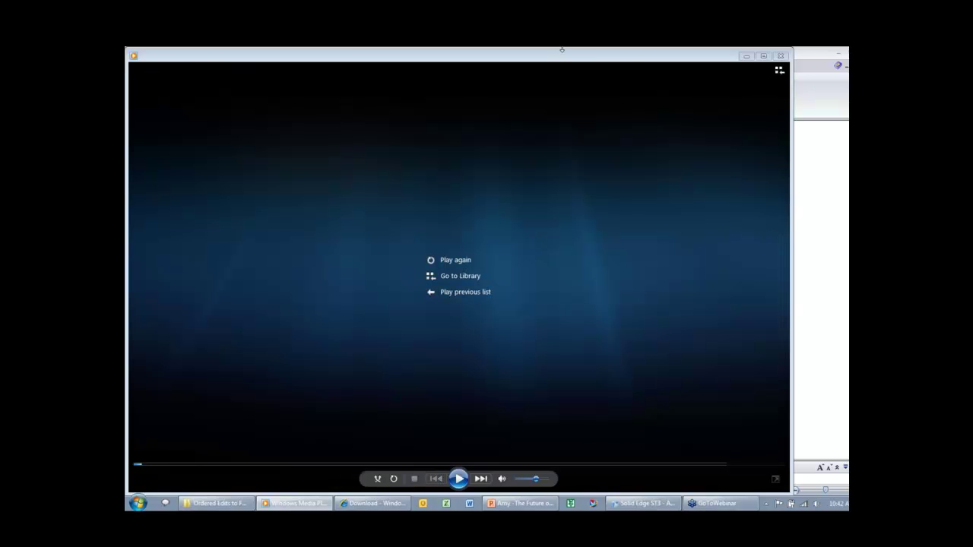
click(784, 57)
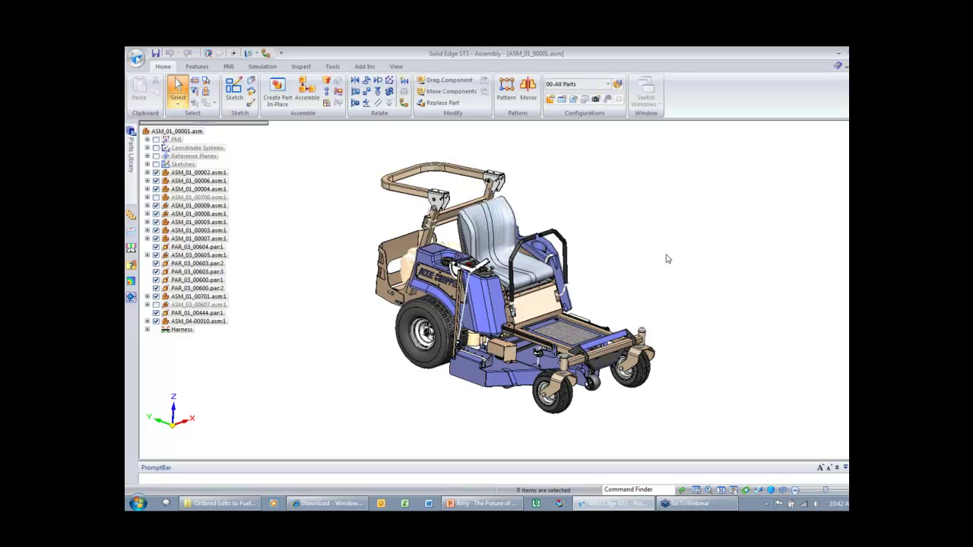
- Open the blue fuel tank part beside the seat from the mower assembly for editing
middle_drag(668, 259, 428, 262)
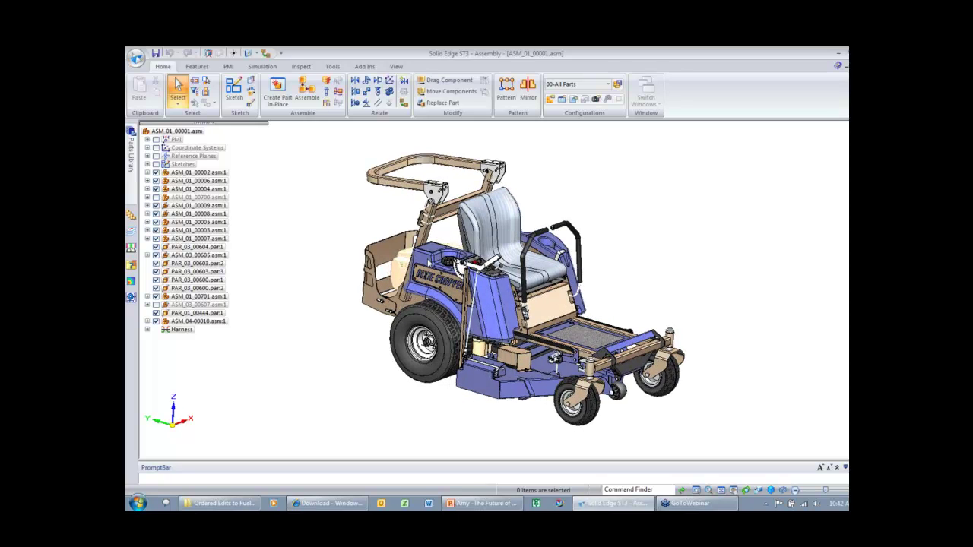
click(428, 263)
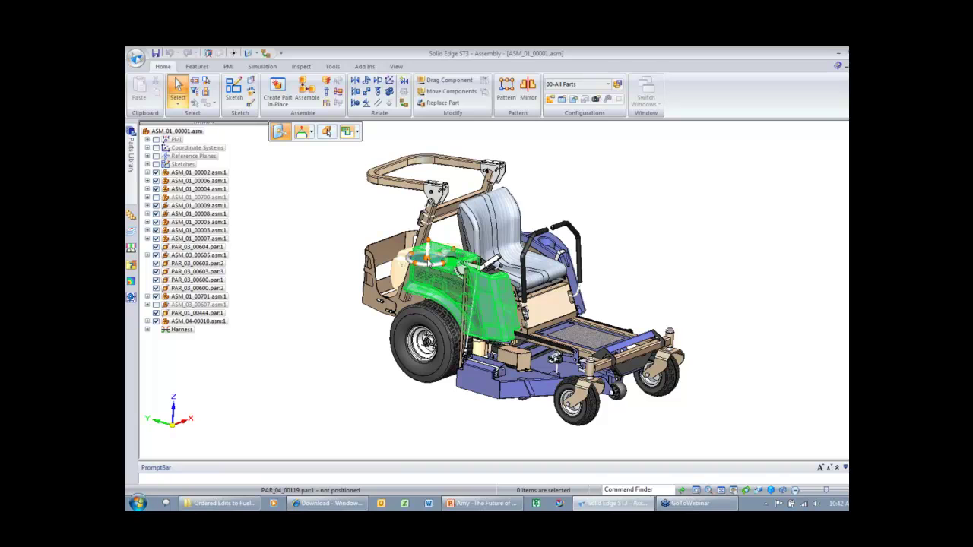
right_click(429, 261)
click(467, 278)
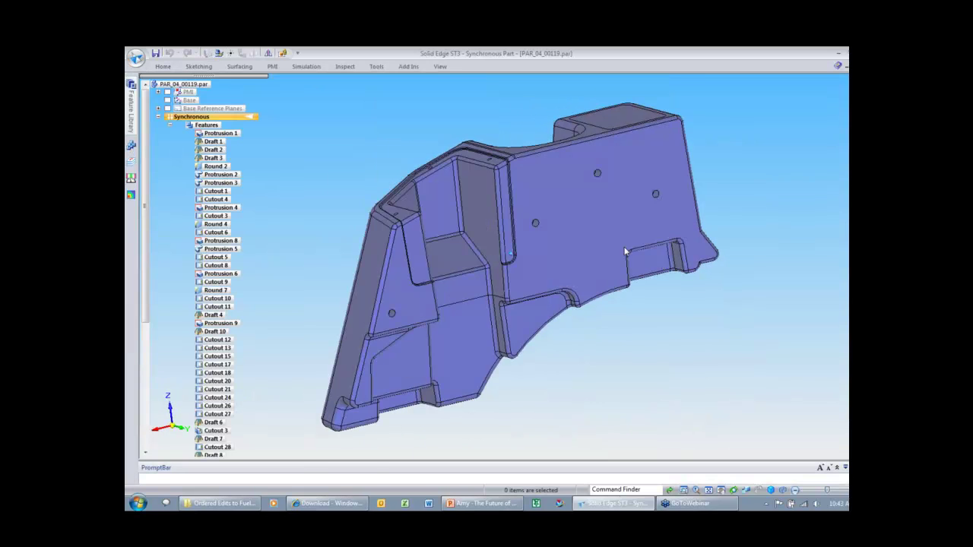
- Move the ledge face inside the fuel tank's large recess downward by 1.5 in
click(482, 258)
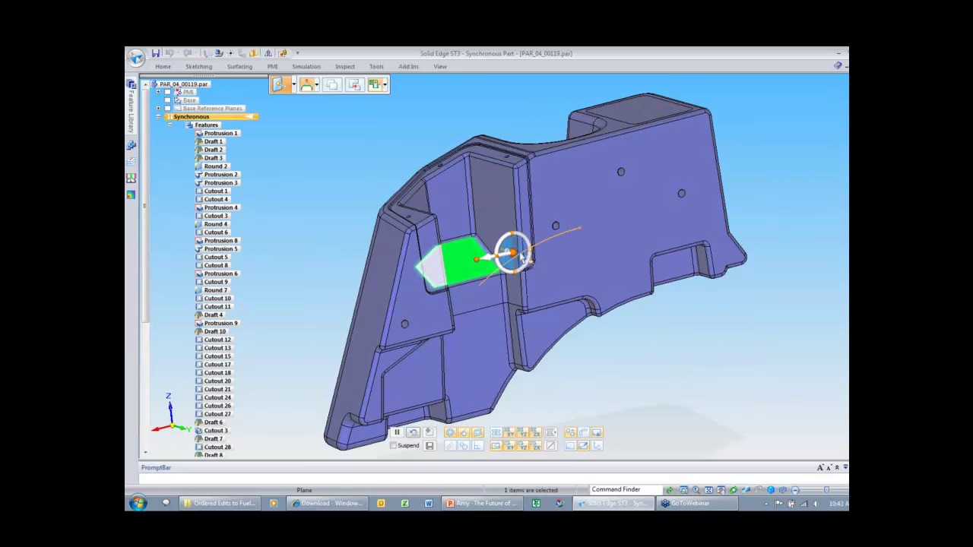
key(Escape)
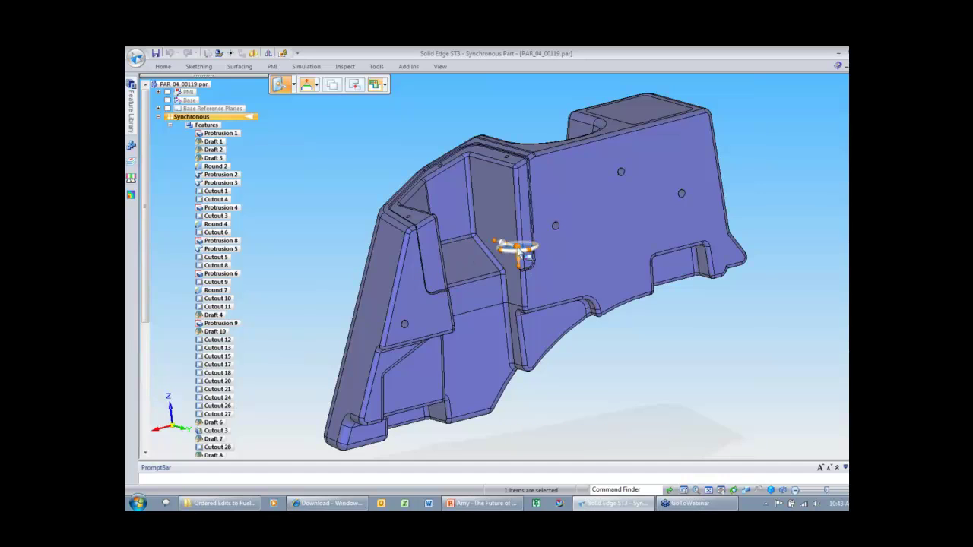
click(531, 260)
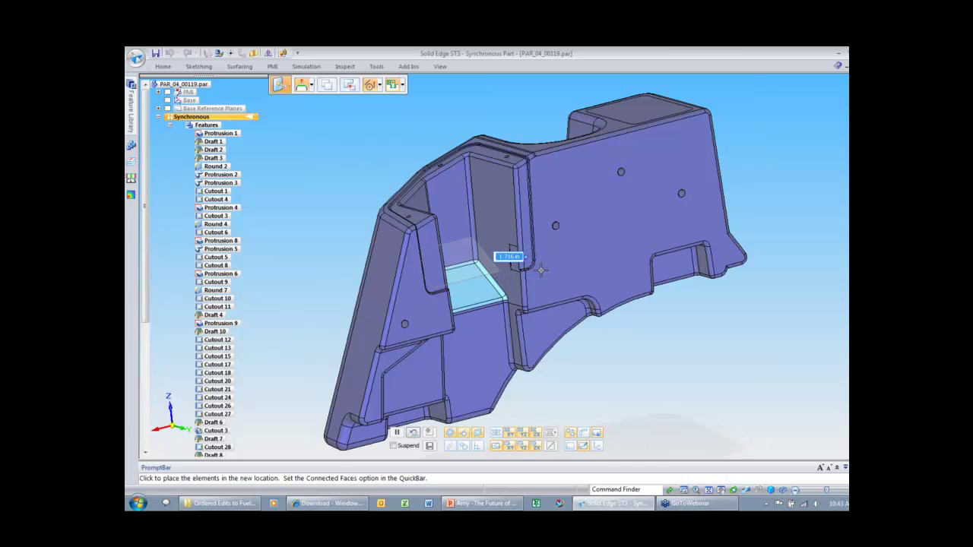
text(1.5)
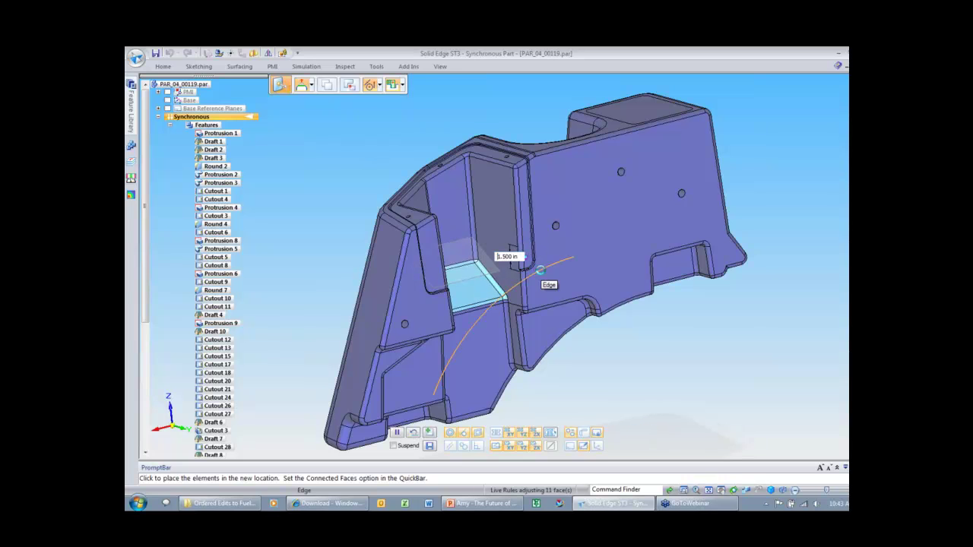
key(Return)
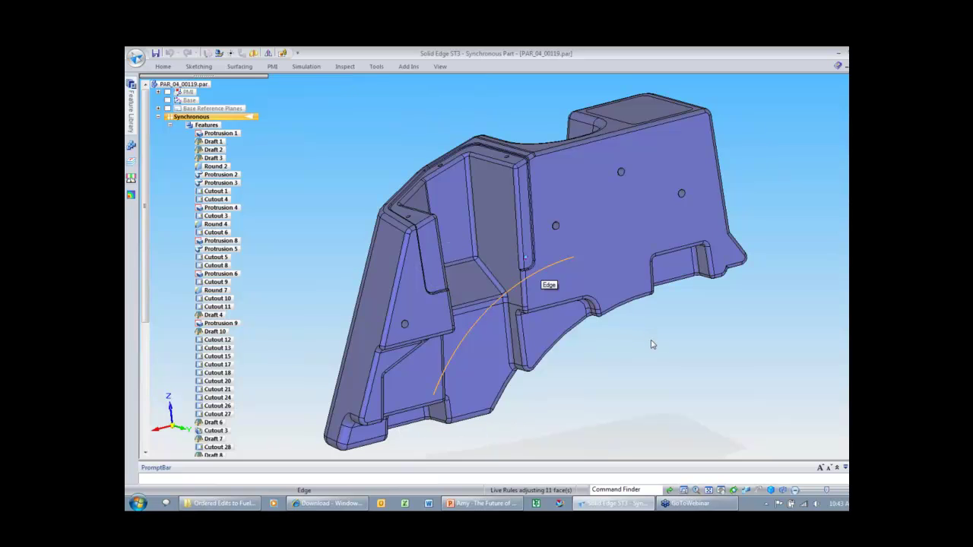
middle_drag(655, 344, 655, 344)
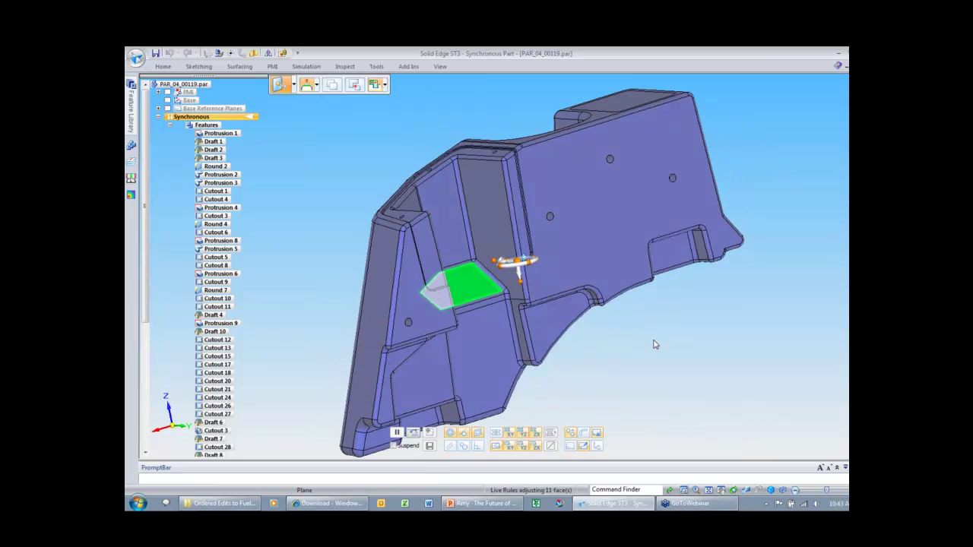
key(Escape)
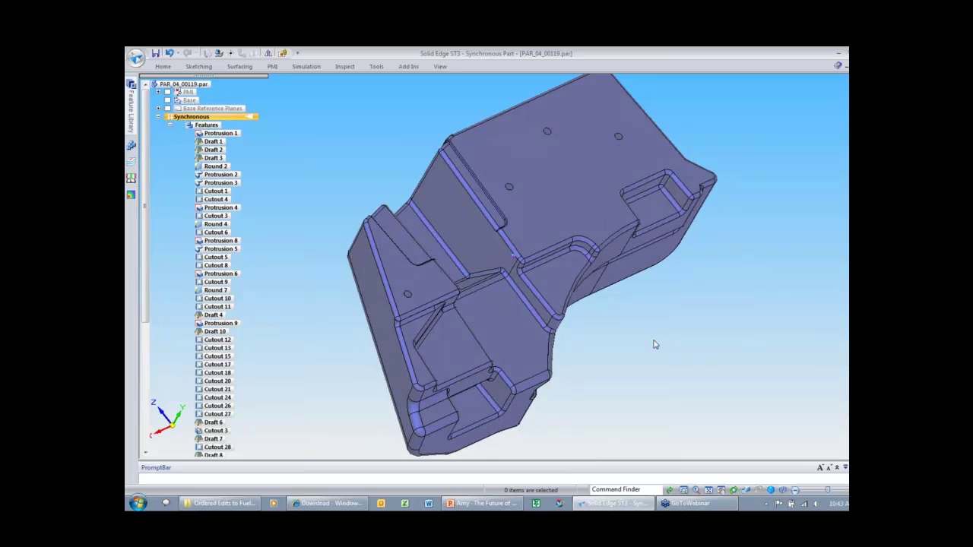
- Dimension the depth of the middle underside pocket between its rim edge and floor edge, and set it to 1.75 in
key(Home)
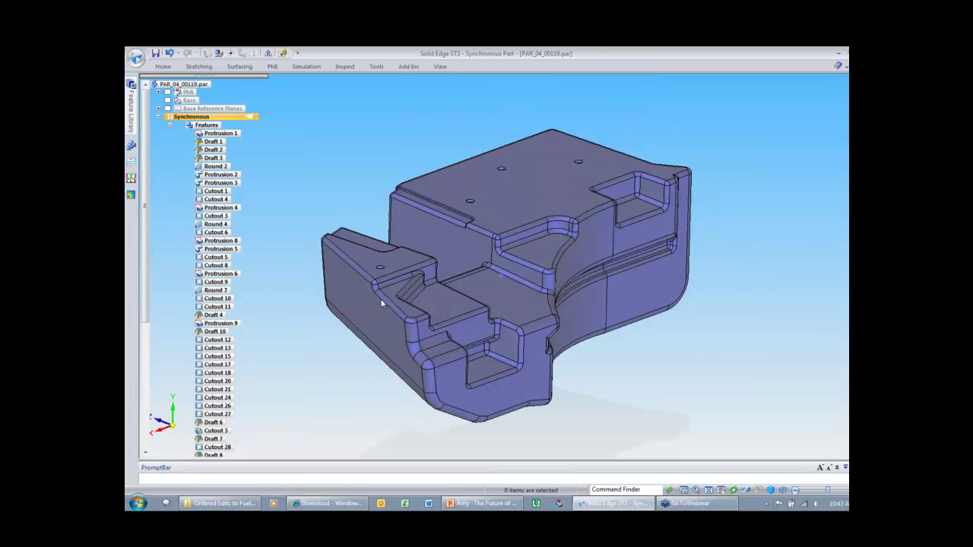
middle_drag(591, 311, 723, 288)
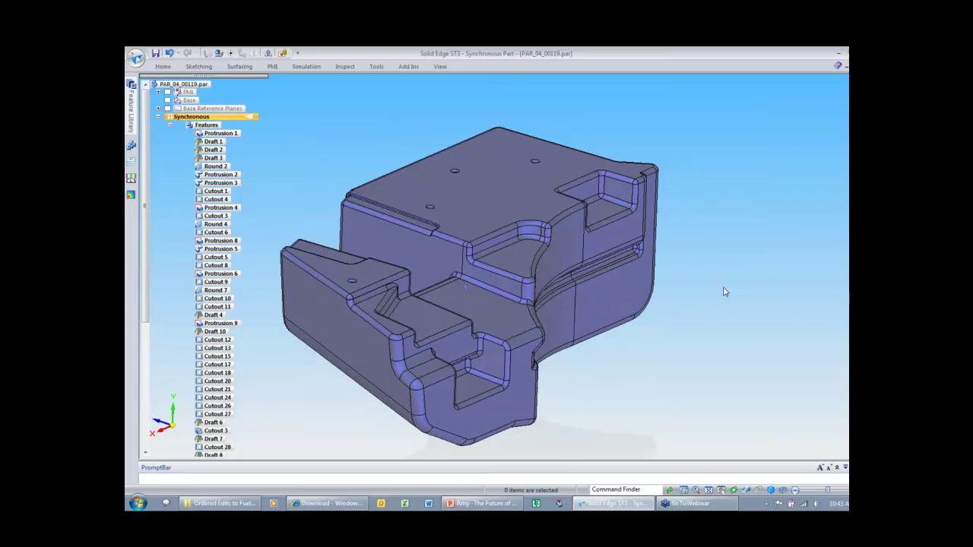
right_drag(724, 292, 695, 295)
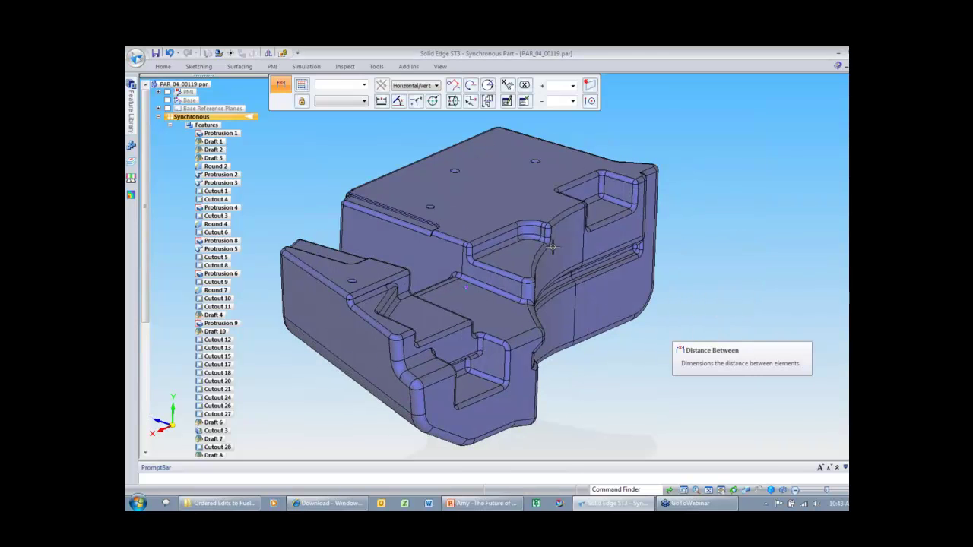
click(483, 237)
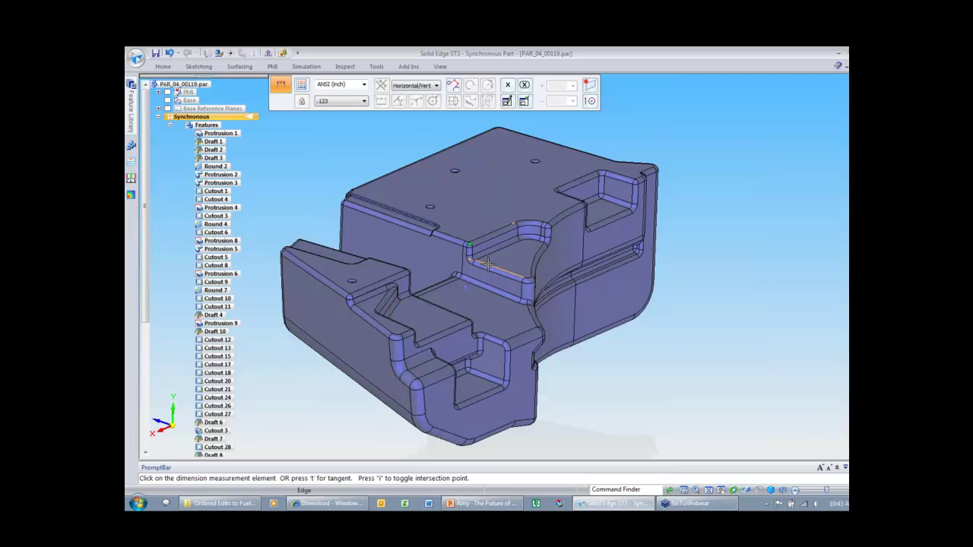
click(518, 272)
click(660, 317)
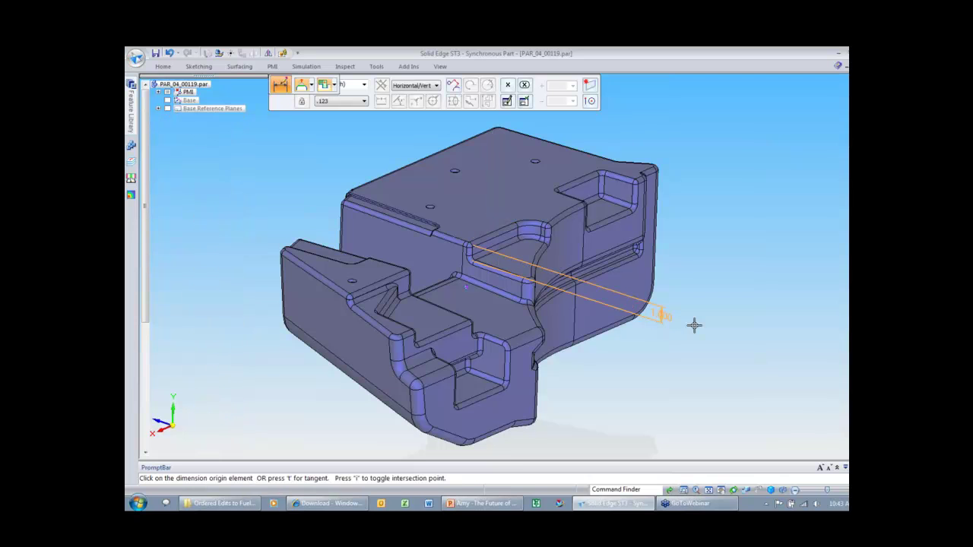
text(1.75)
key(Return)
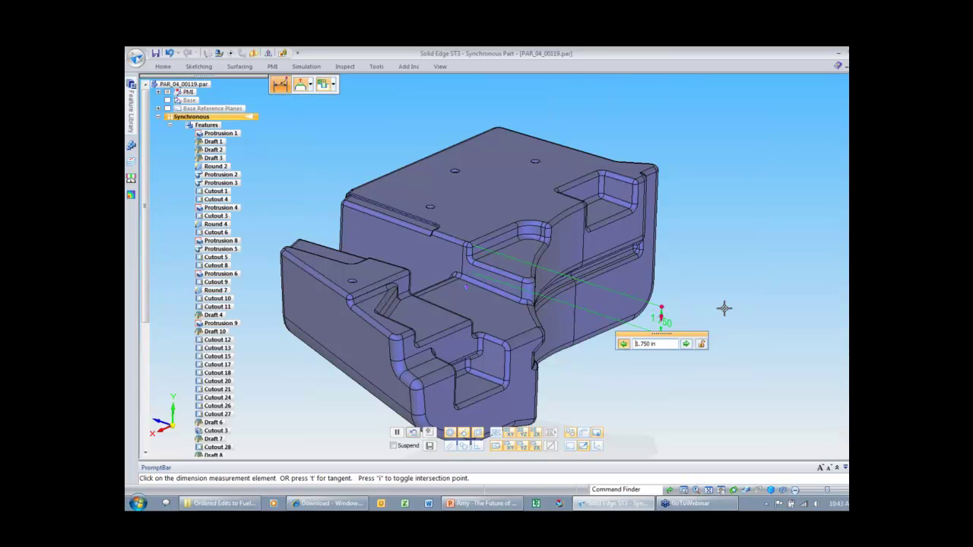
click(724, 308)
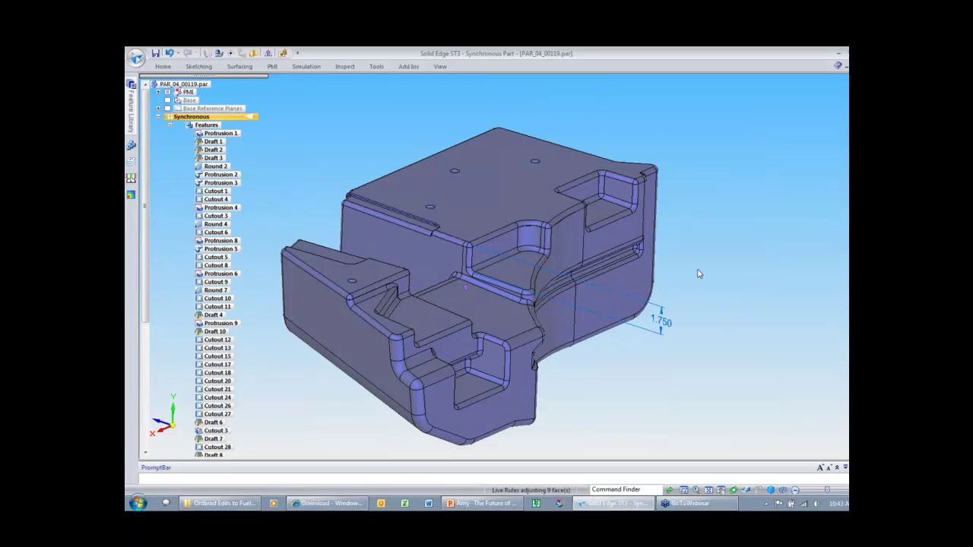
- Try to relate the floor face of the fuel tank's corner pocket to the floor face of the middle pocket
click(621, 213)
click(294, 84)
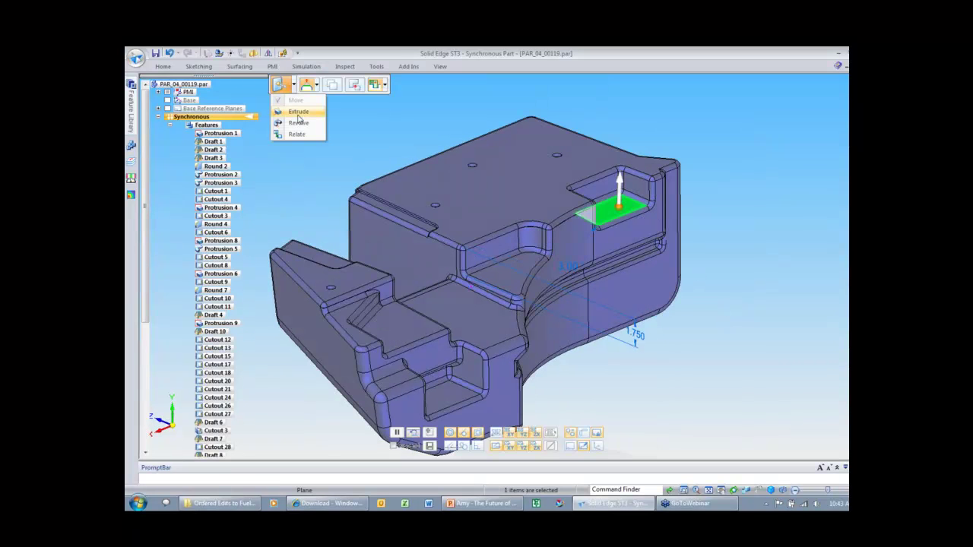
click(297, 134)
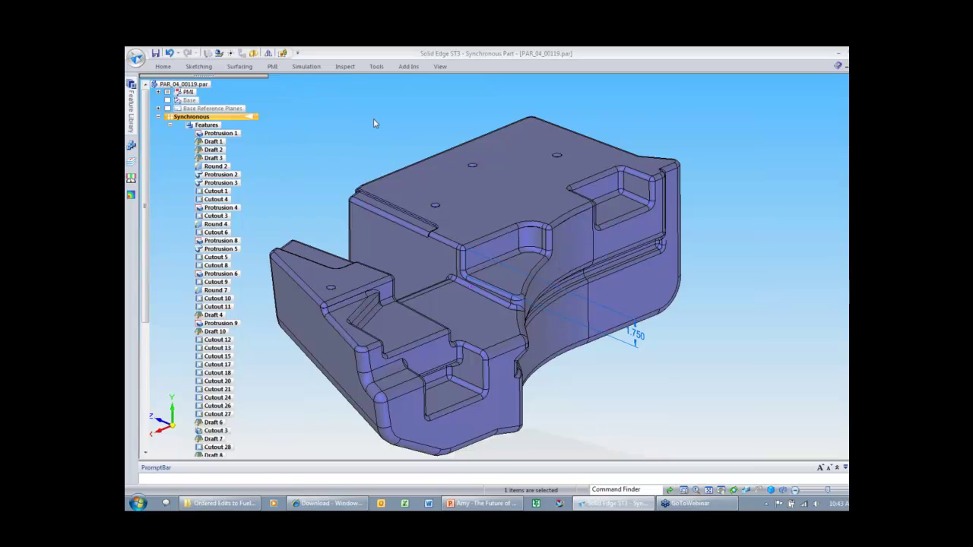
click(505, 272)
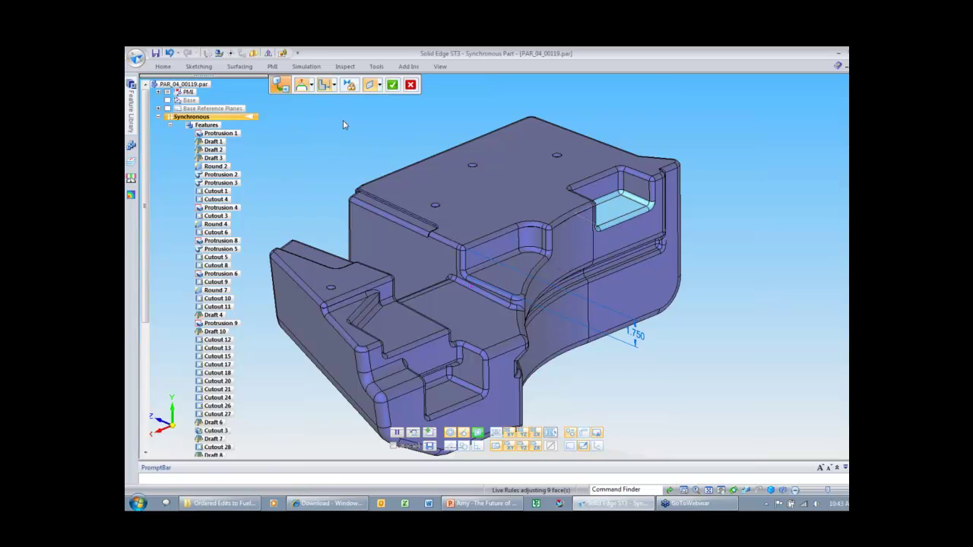
key(Escape)
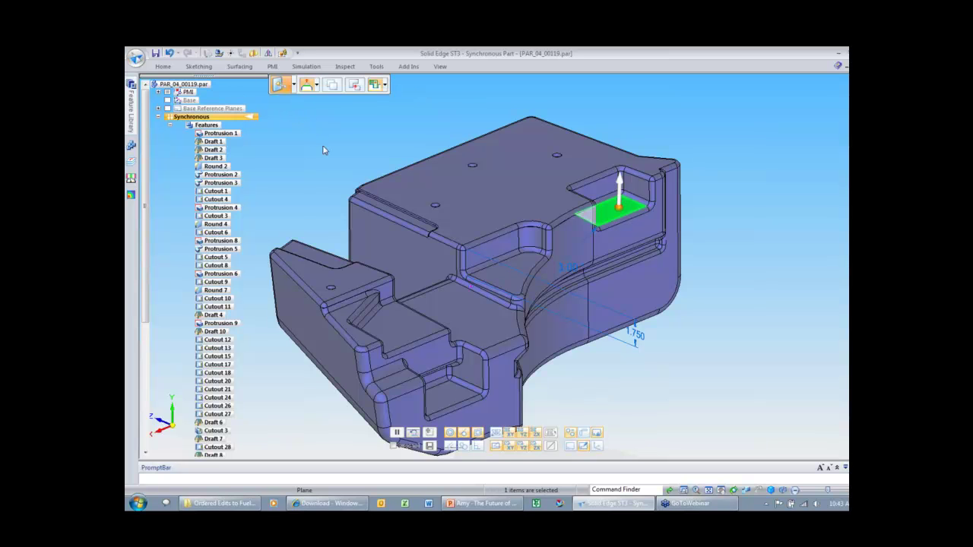
right_drag(323, 147, 306, 131)
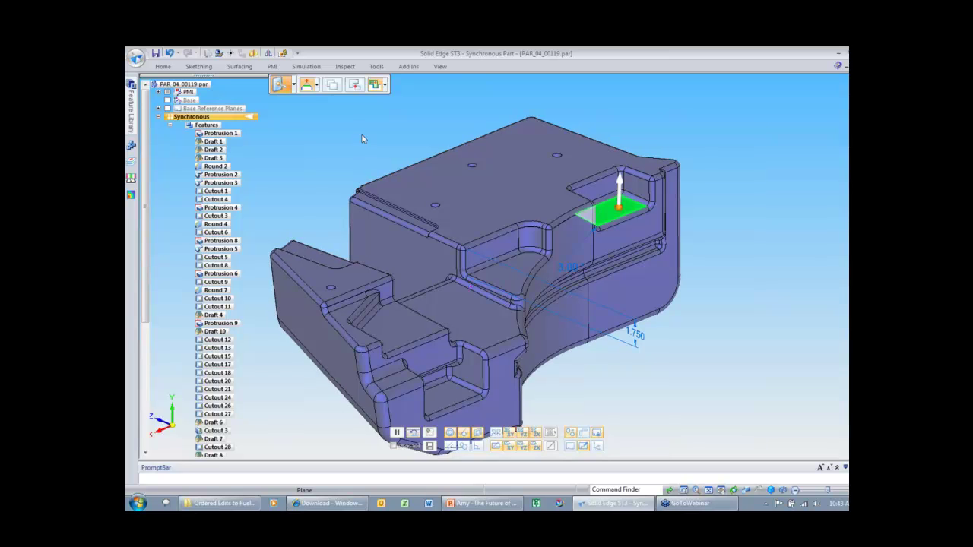
- Rotate the fuel tank's narrow sloped end face by -20° about its lower edge
middle_drag(362, 135, 404, 246)
click(374, 160)
click(404, 246)
drag(404, 247, 368, 407)
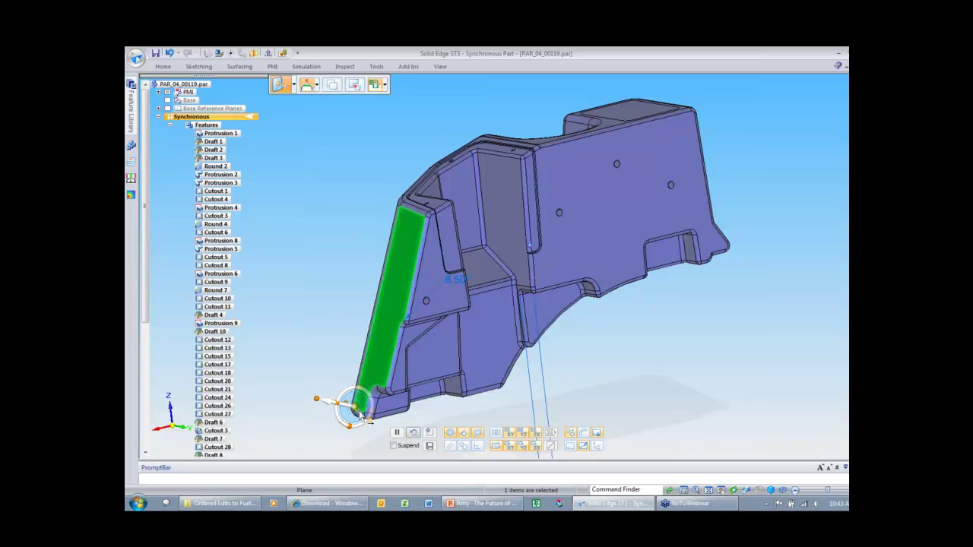
click(368, 407)
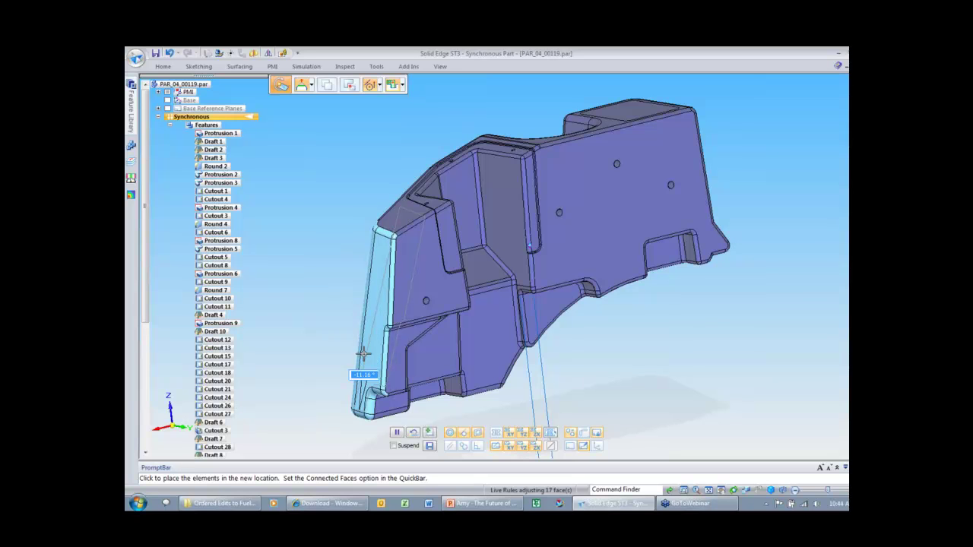
text(-20)
key(Return)
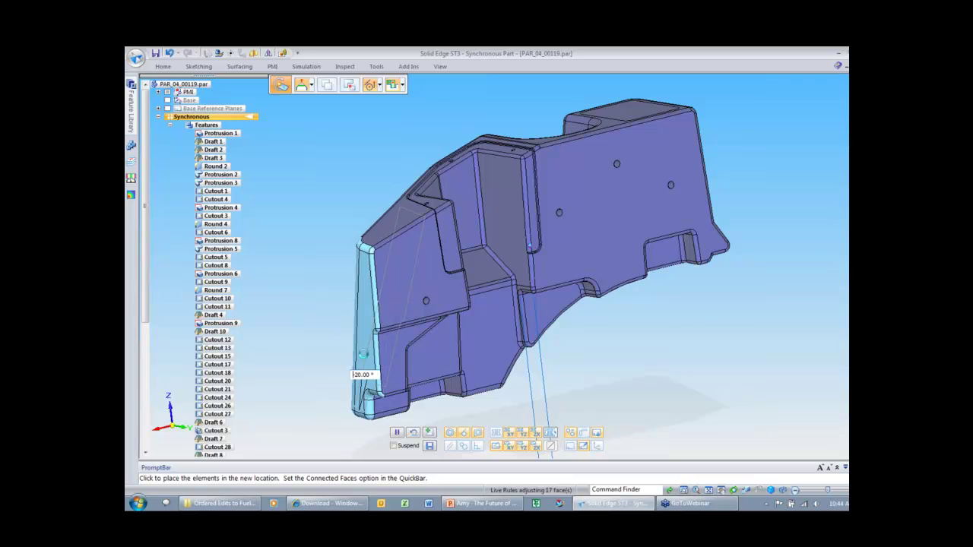
- Rotate the same end face back the other way, entering an angle of 10°
click(377, 368)
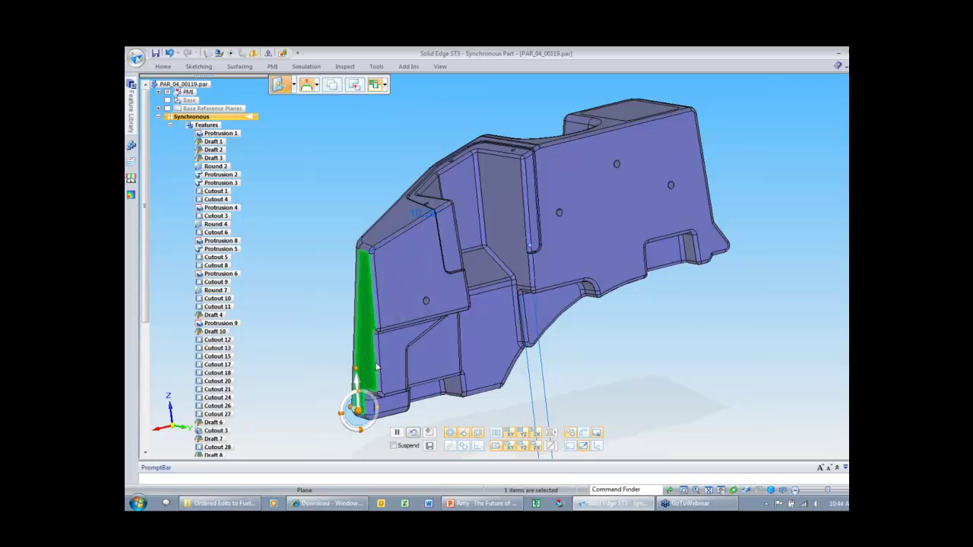
click(365, 394)
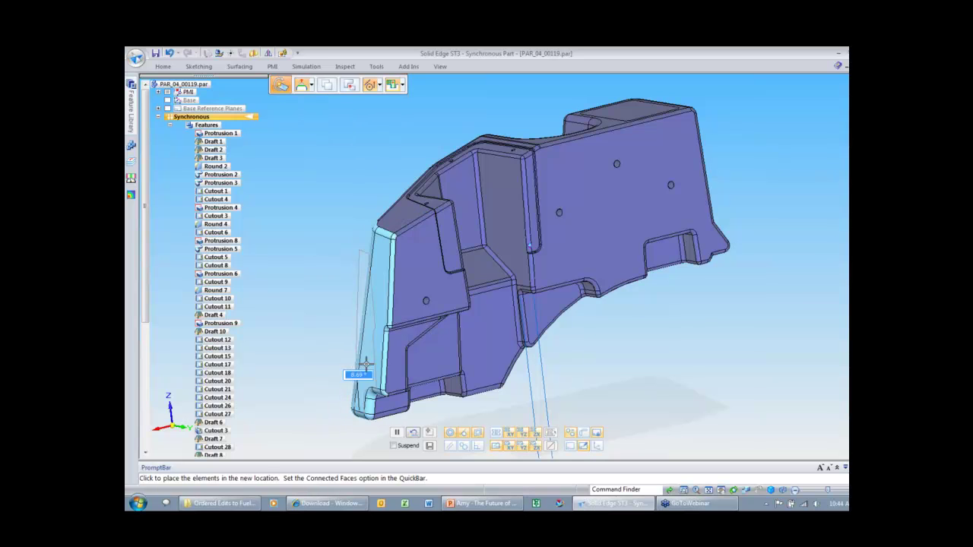
text(10)
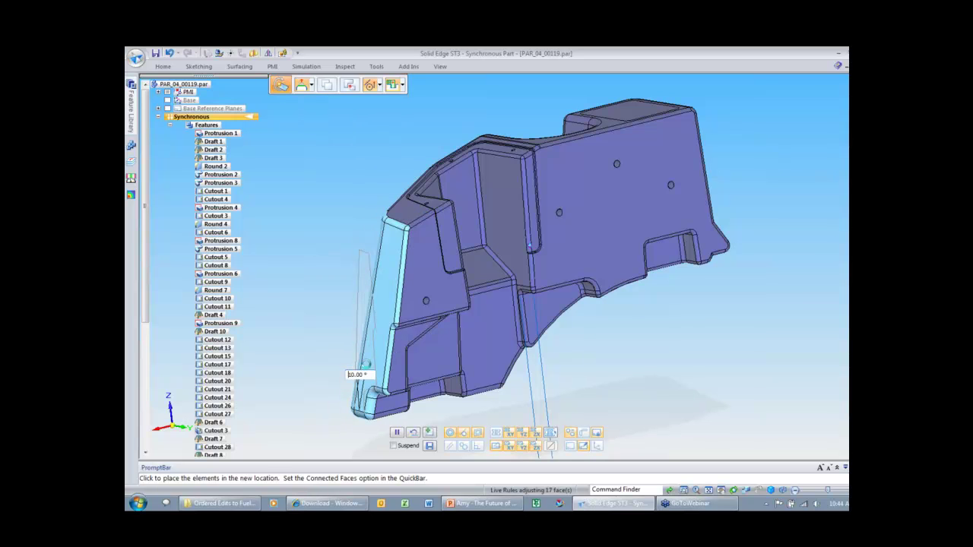
key(Return)
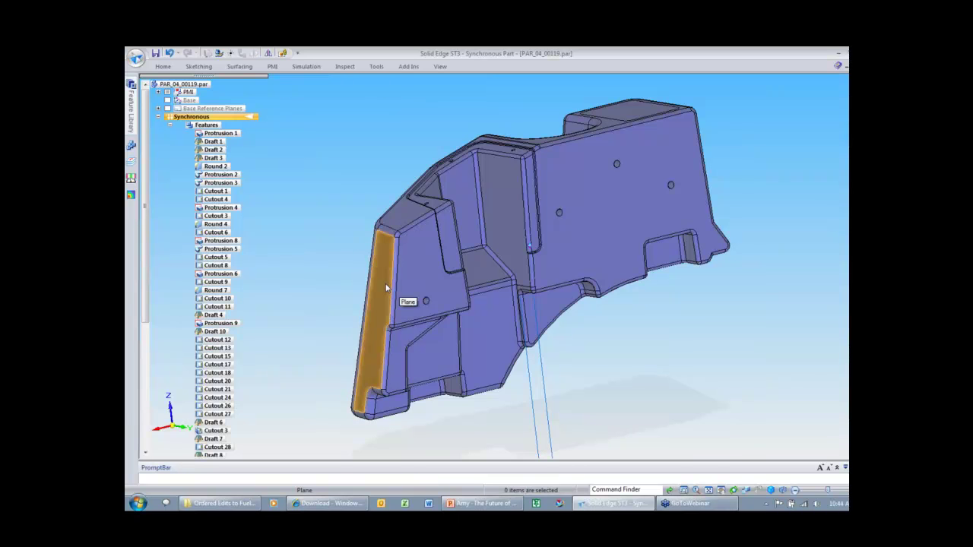
- Close the fuel tank part without saving the changes and return to the mower assembly
middle_drag(393, 288, 352, 288)
middle_drag(383, 230, 482, 213)
click(862, 67)
click(504, 320)
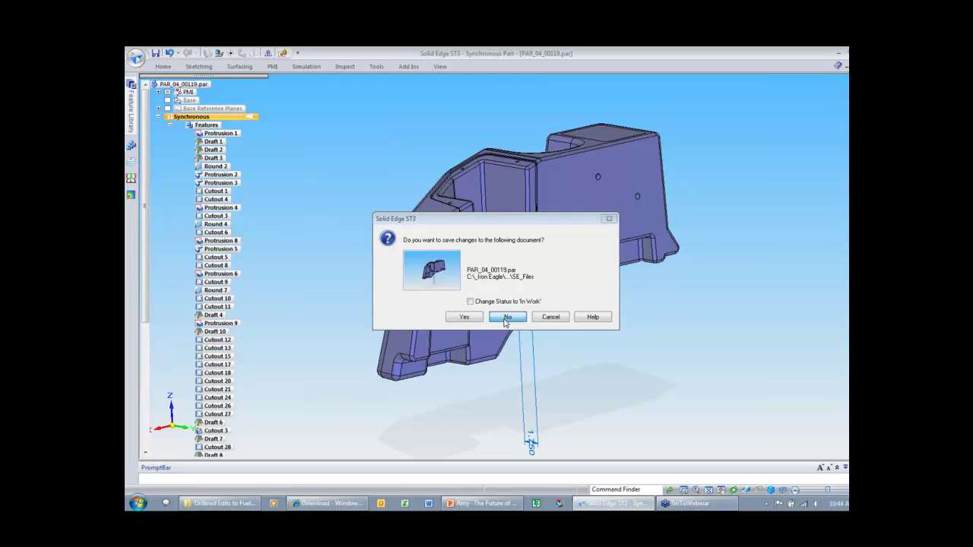
click(506, 319)
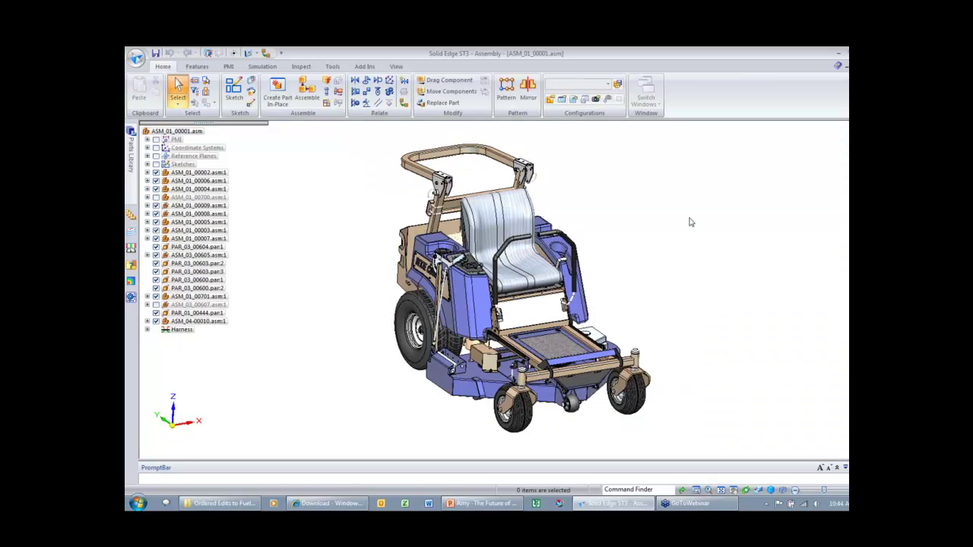
- Apply the 08-Import Data display configuration to the mower assembly
middle_drag(691, 222, 691, 222)
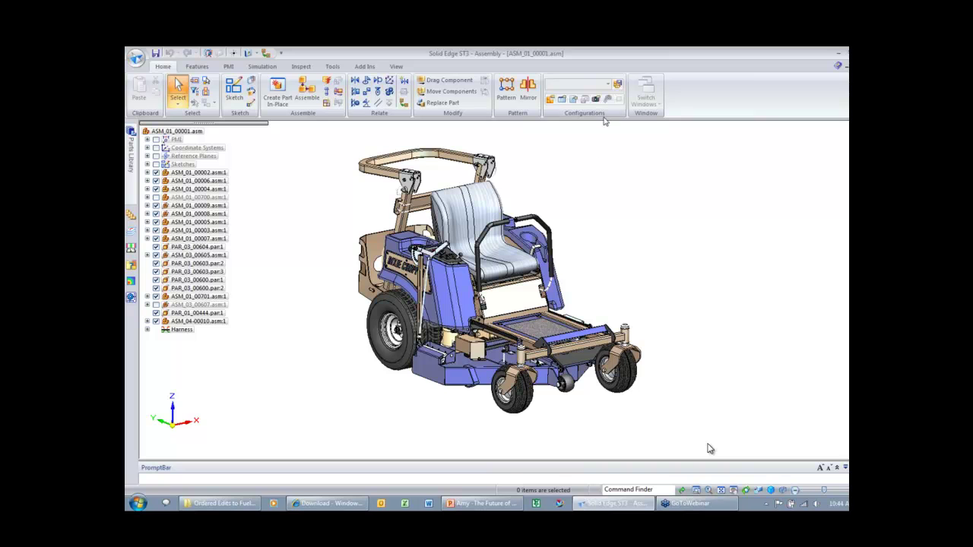
click(607, 85)
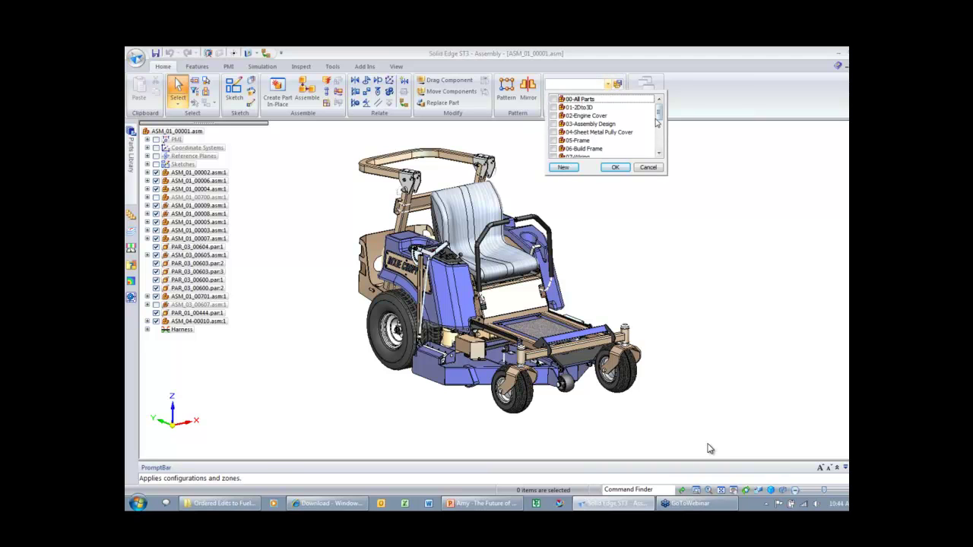
drag(659, 114, 659, 120)
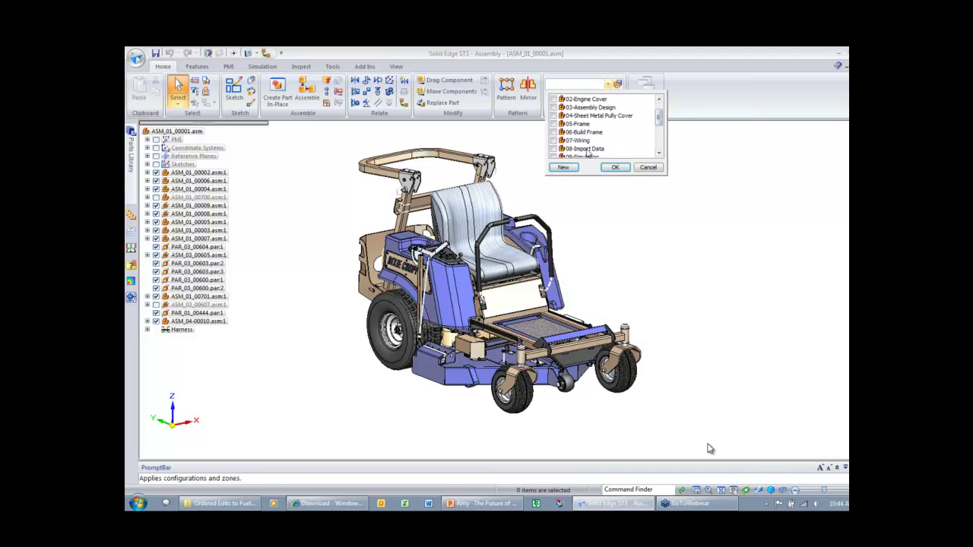
click(586, 149)
click(616, 167)
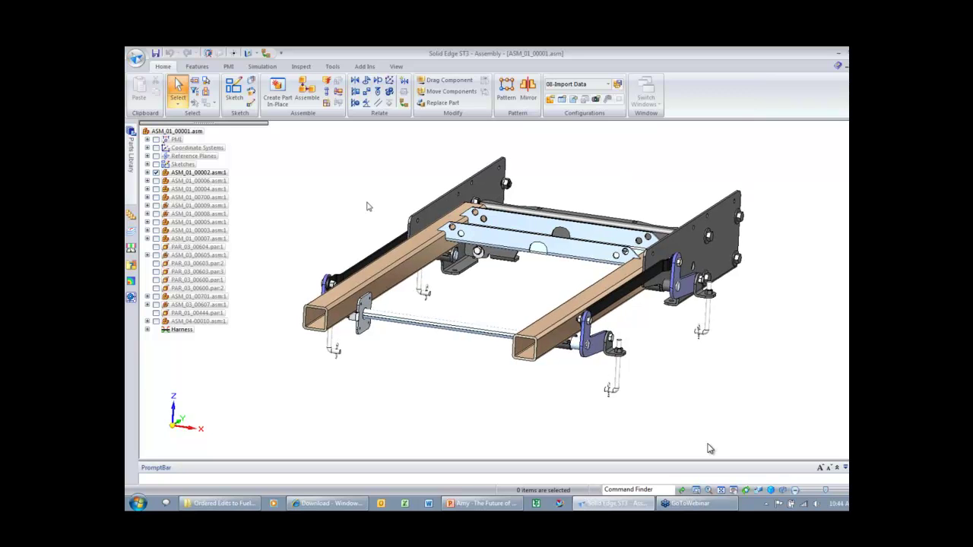
- Open the ASM_01_00002 subassembly for in-place editing and show the working folder of the parts library
click(215, 175)
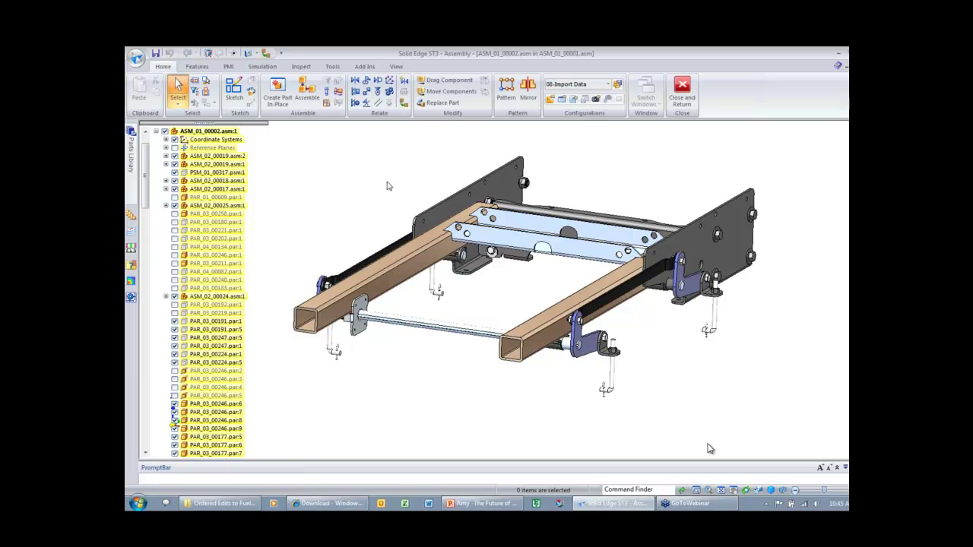
scroll(388, 187, up, 1)
scroll(388, 187, up, 1)
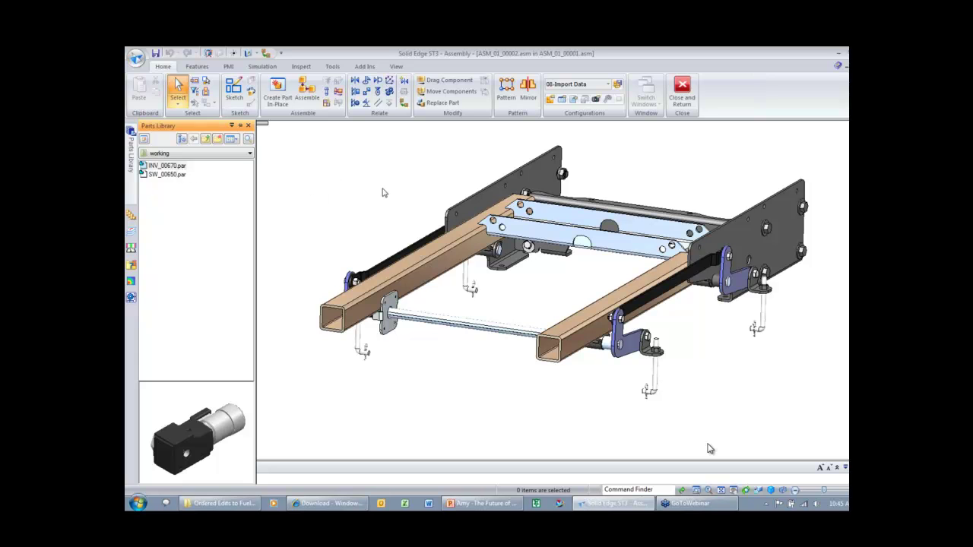
middle_drag(383, 189, 375, 186)
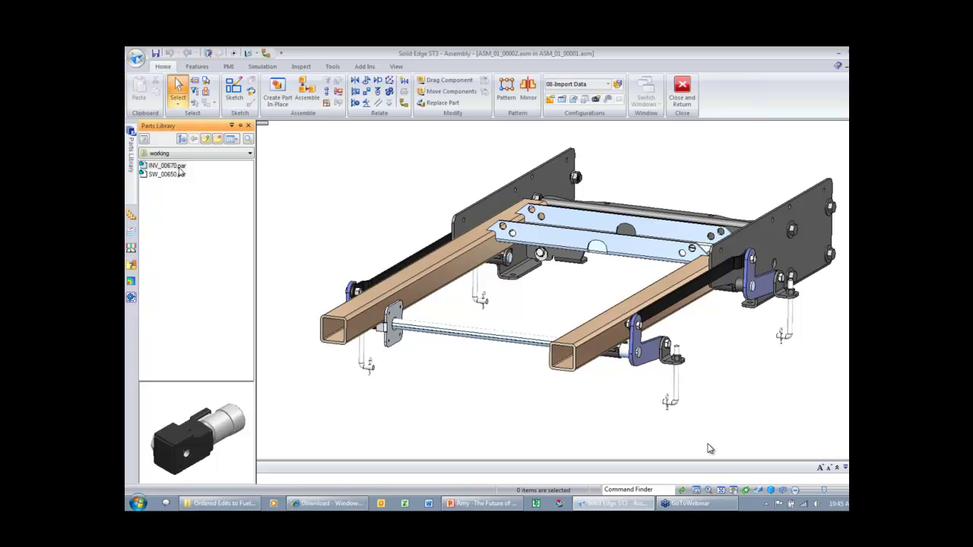
- Place INV_00670.par from the parts library in the frame and align its bore axially with the cross shaft
drag(180, 174, 490, 366)
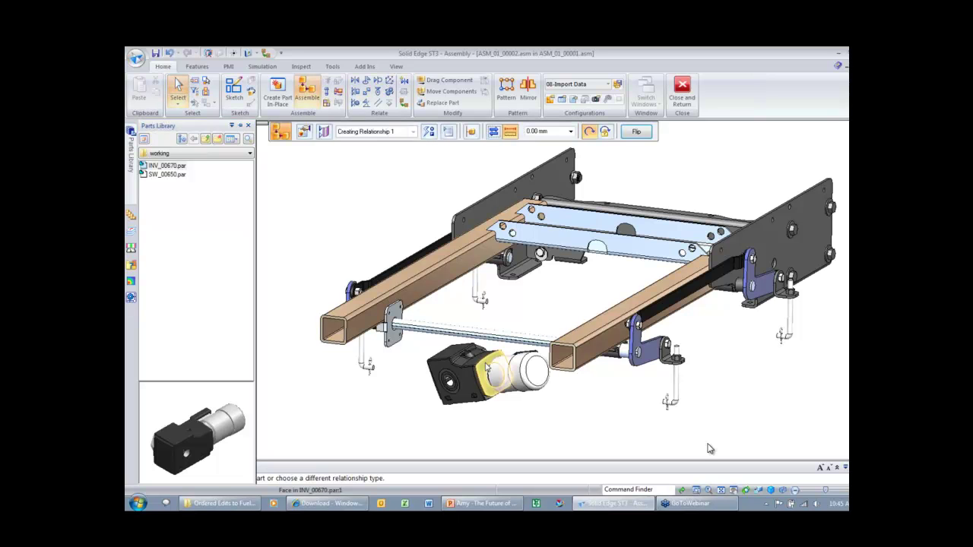
scroll(504, 388, up, 1)
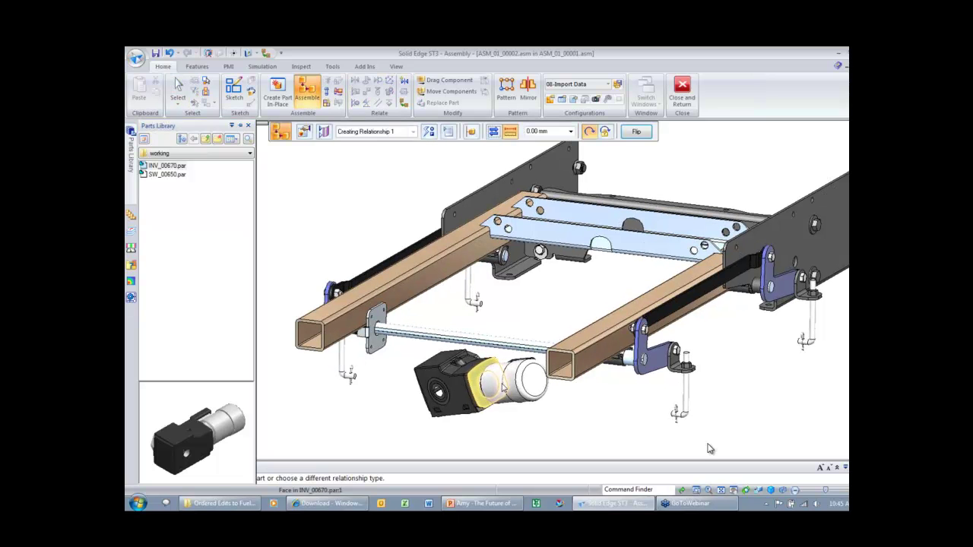
scroll(471, 388, up, 1)
click(447, 399)
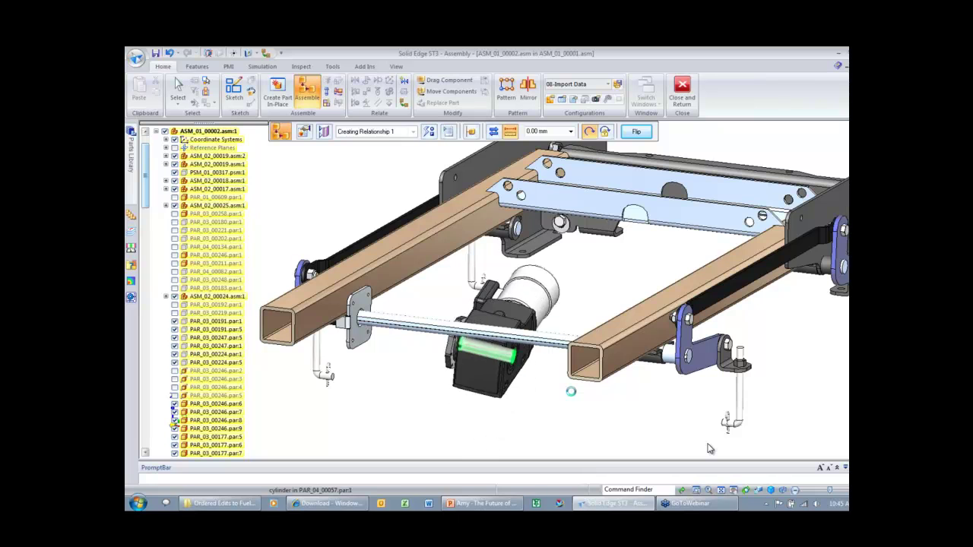
scroll(527, 389, up, 1)
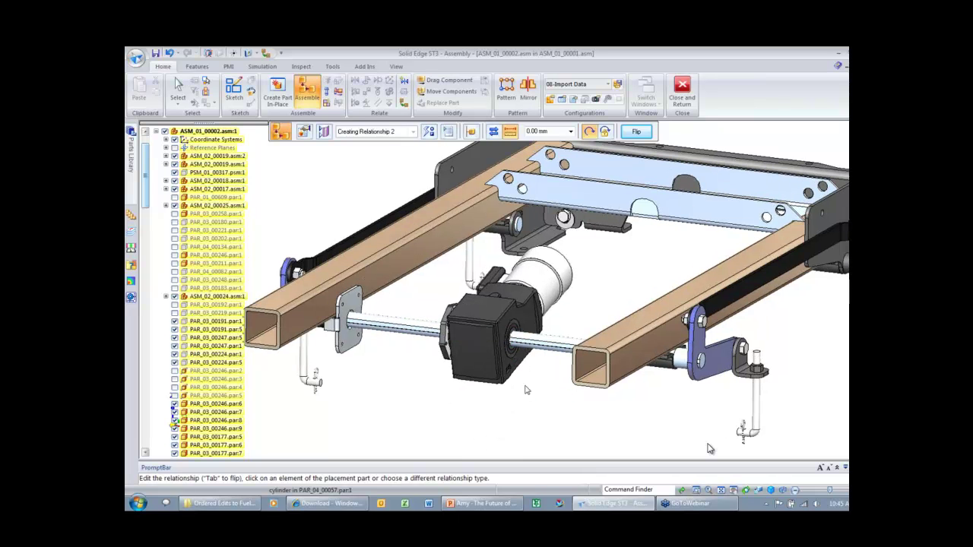
- Relate a face at the gearmotor's bore to the matching face of the cross shaft and end its placement
scroll(525, 390, up, 3)
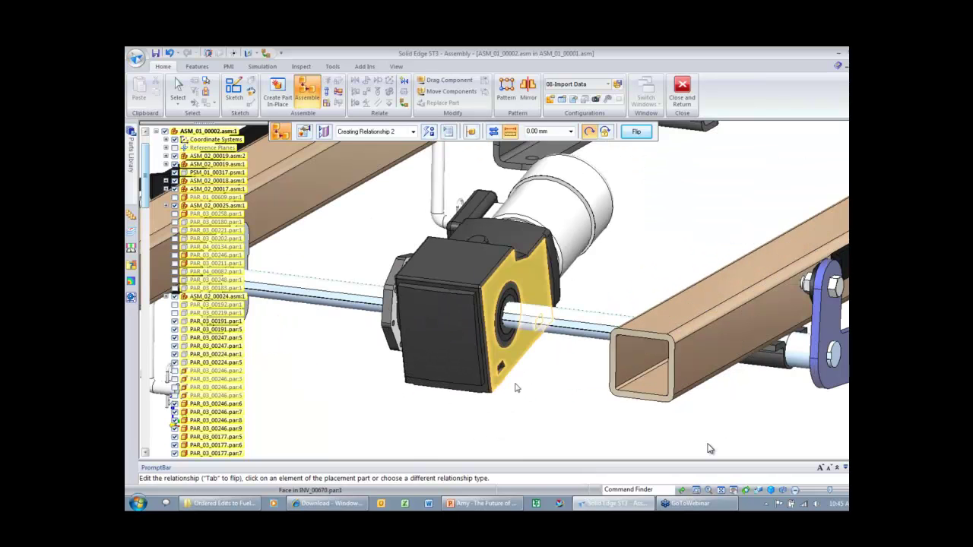
scroll(517, 388, up, 4)
right_click(428, 263)
click(475, 280)
click(441, 260)
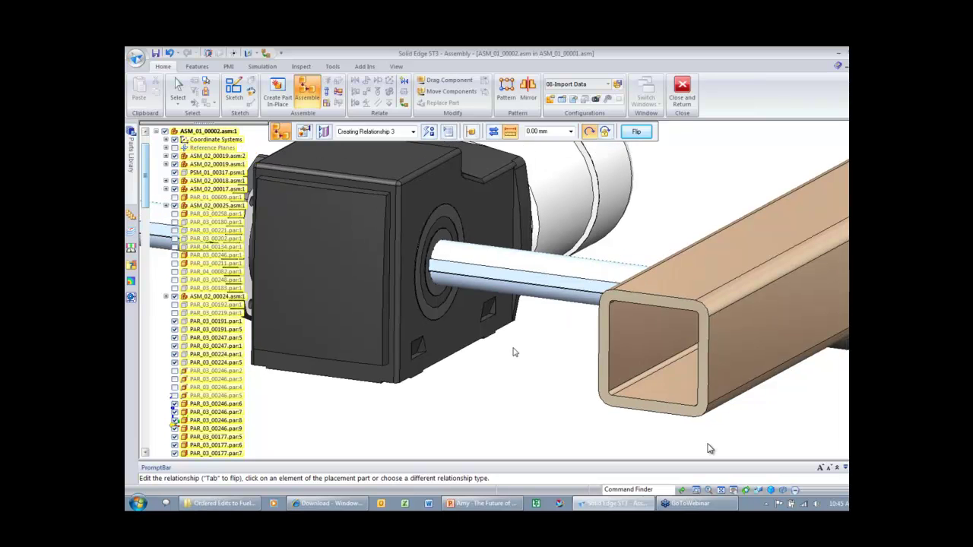
scroll(514, 352, down, 2)
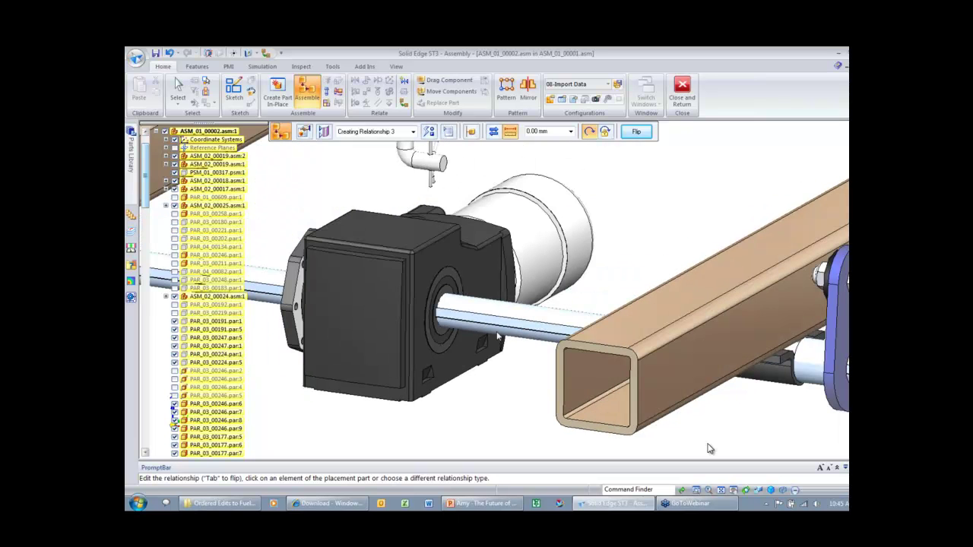
click(181, 94)
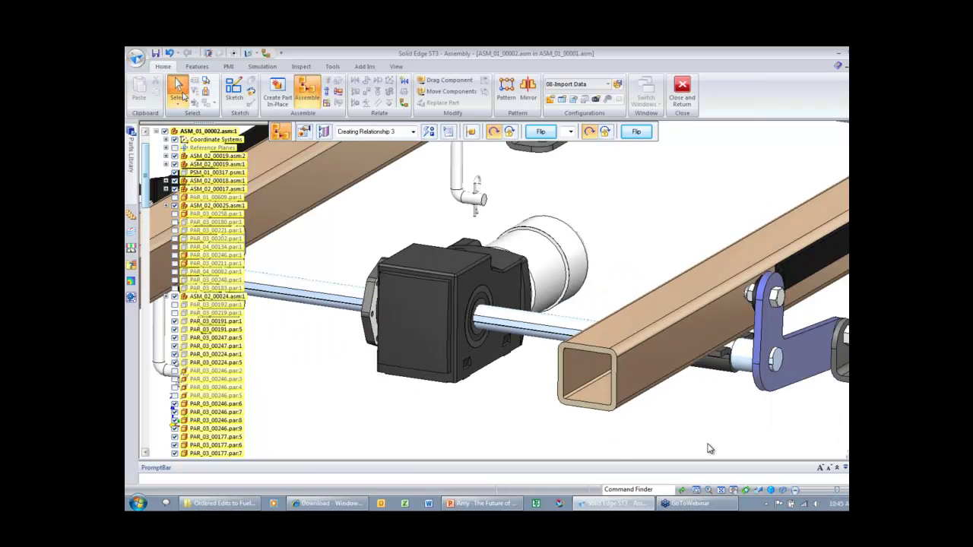
- Place SW_00650.par from the parts library, turn it upright, and mate its flat base face to the shaft's mounting plate
click(132, 169)
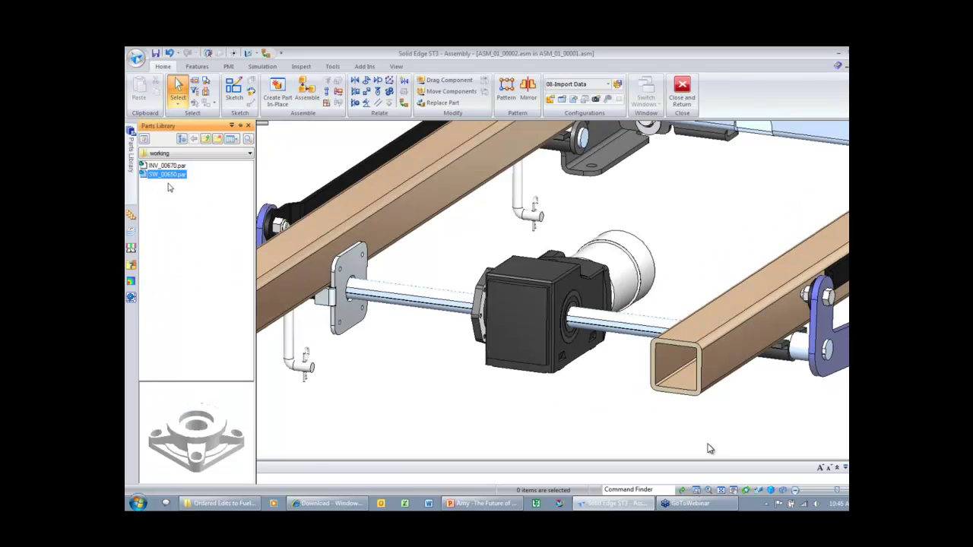
drag(169, 181, 365, 378)
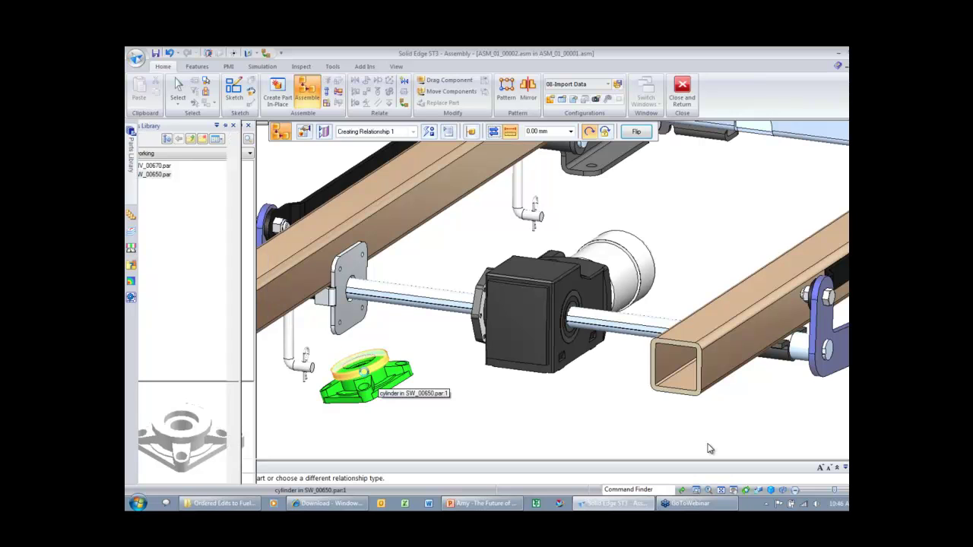
ctrl+alt+middle_drag(365, 376, 526, 413)
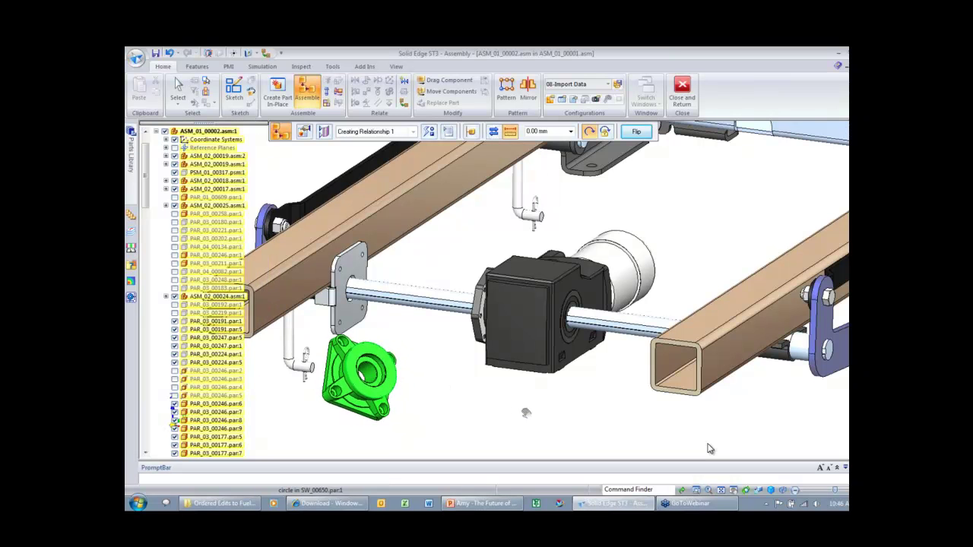
right_click(338, 366)
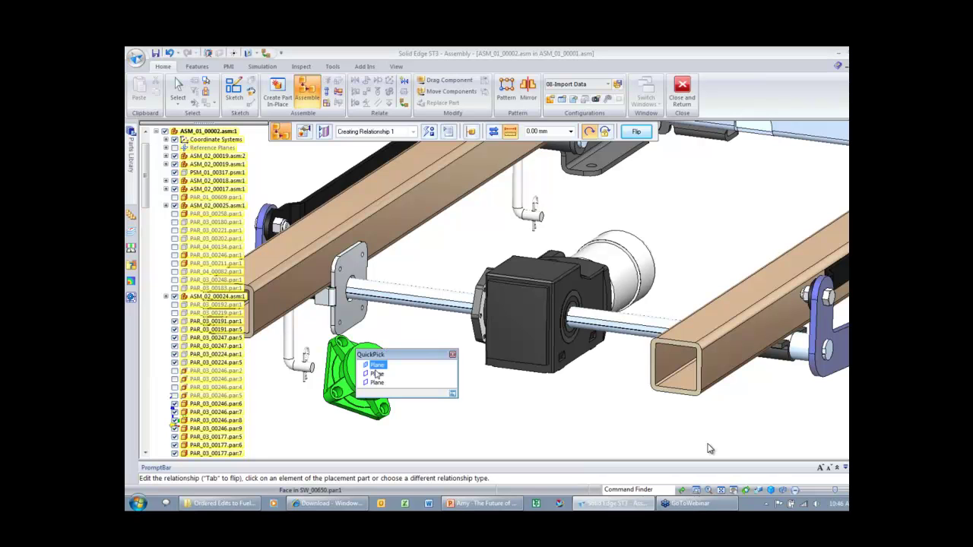
click(378, 378)
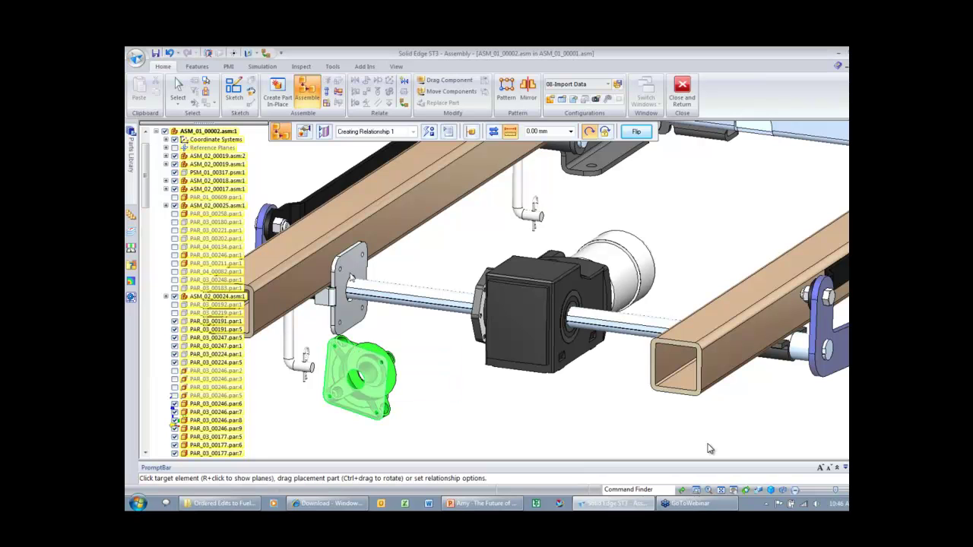
click(352, 272)
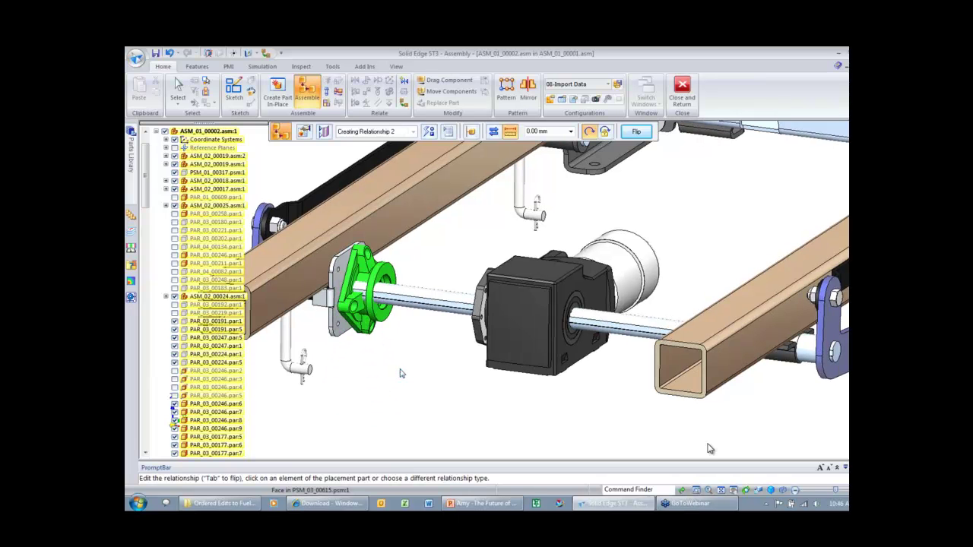
- Axially align the bore of SW_00650.par with the cross shaft and its bolt hole with the mounting plate's hole
scroll(420, 267, up, 2)
right_click(377, 296)
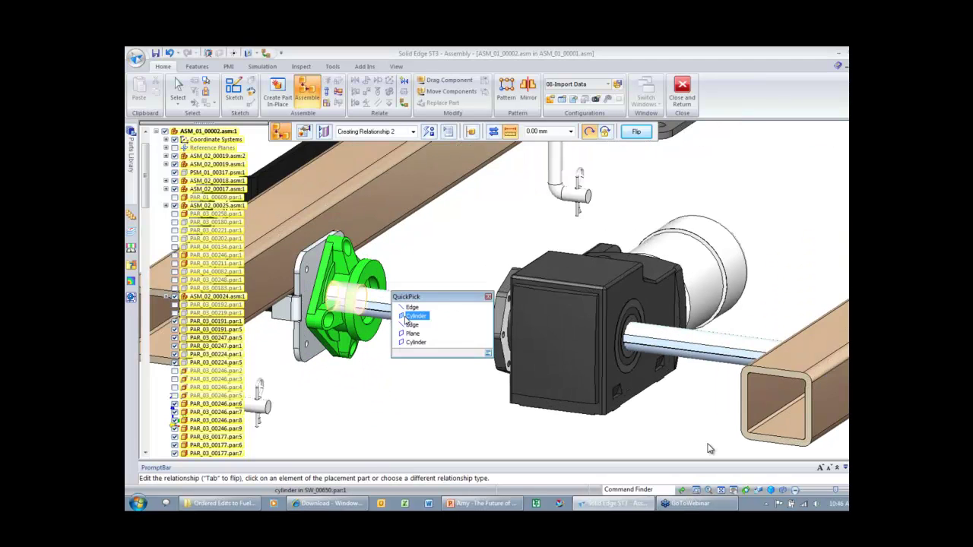
click(409, 316)
click(403, 306)
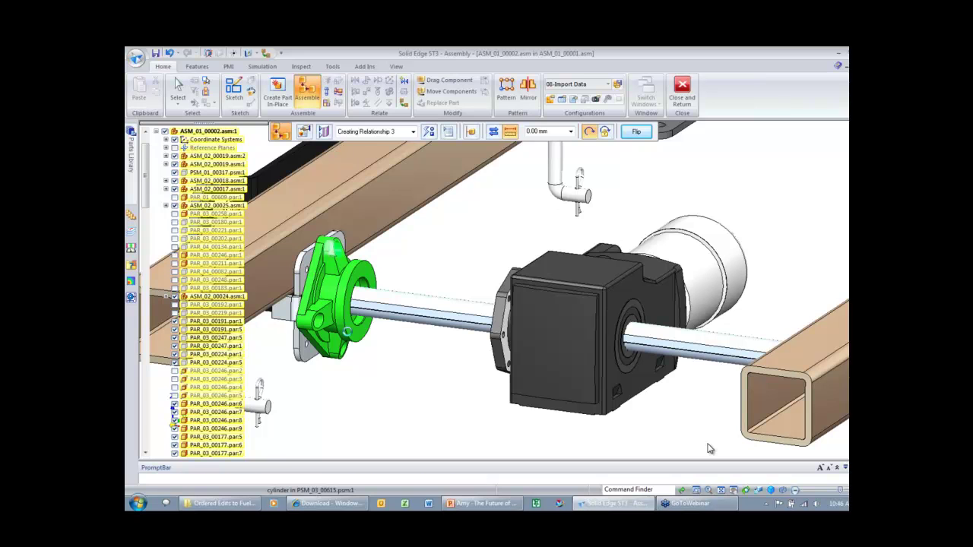
click(373, 349)
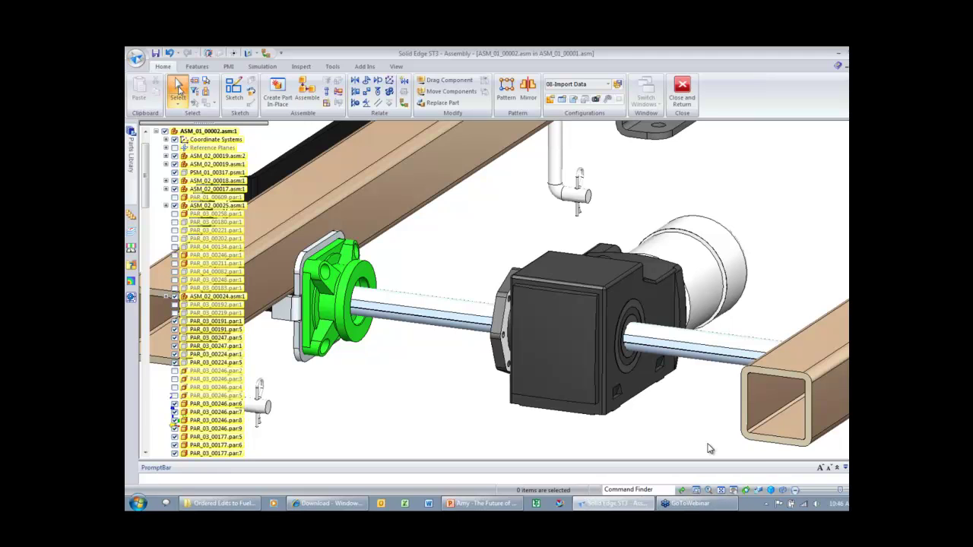
- Move the INV_00670.par gearmotor about 43 mm along the cross shaft toward the green flange
scroll(375, 357, down, 2)
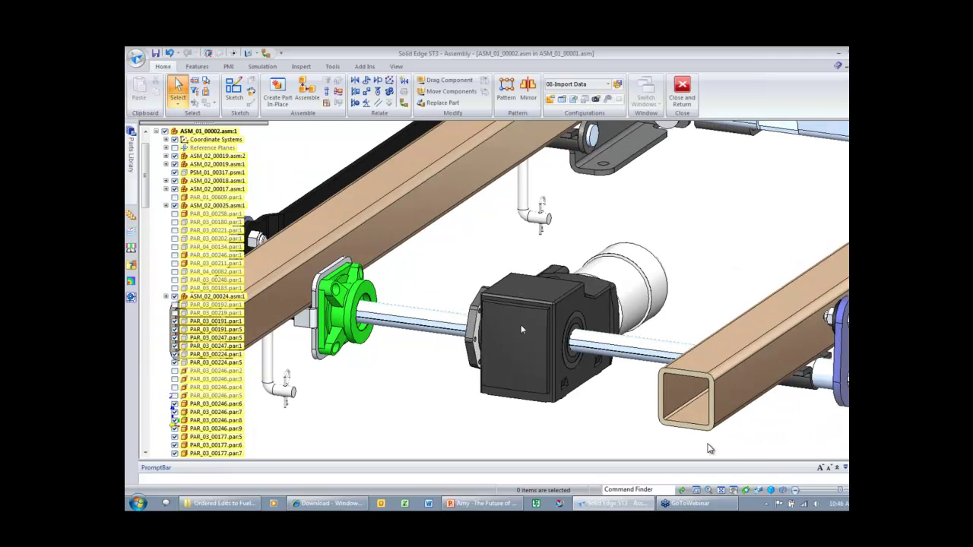
click(522, 329)
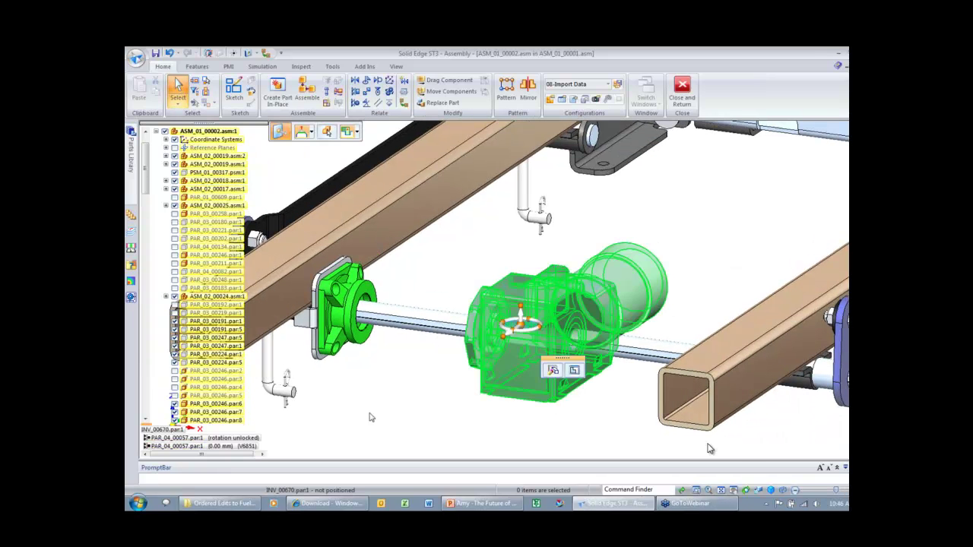
click(517, 324)
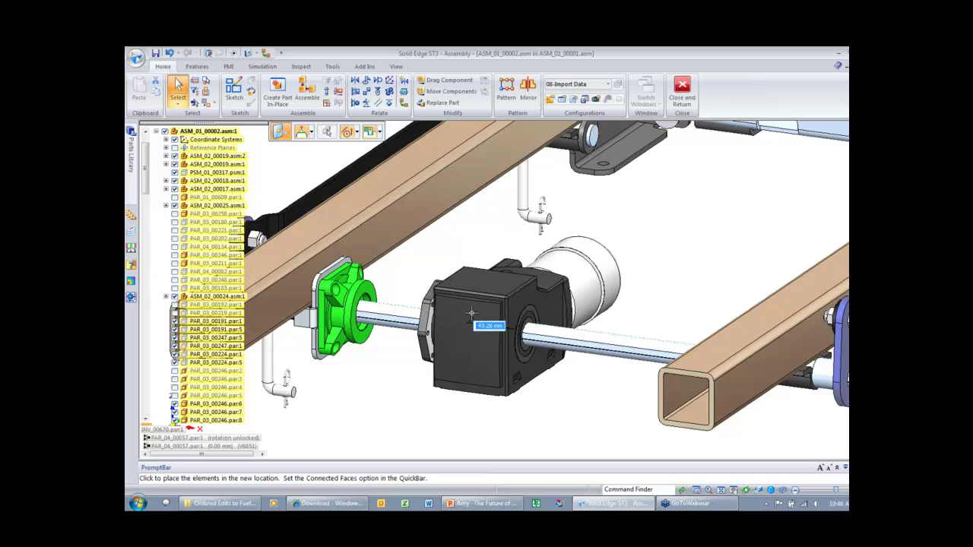
click(472, 313)
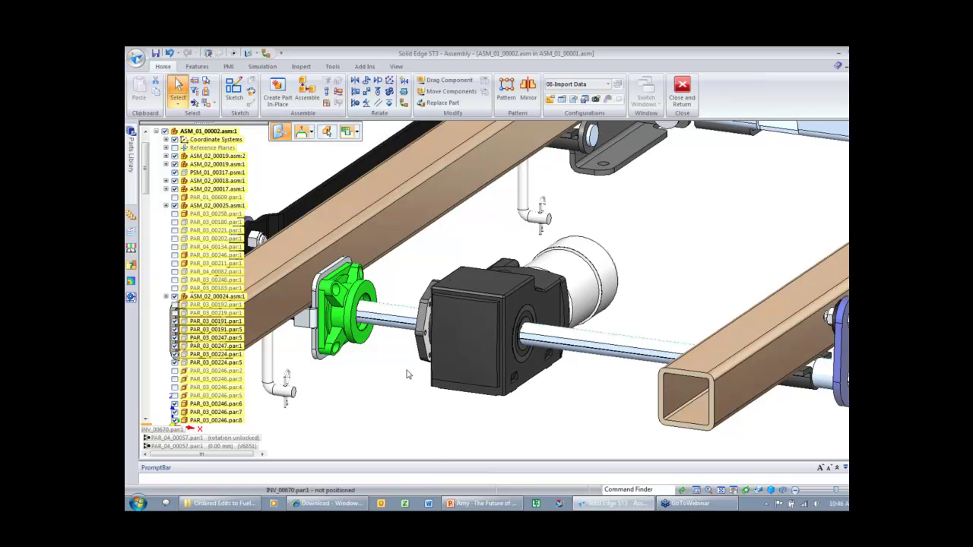
click(407, 374)
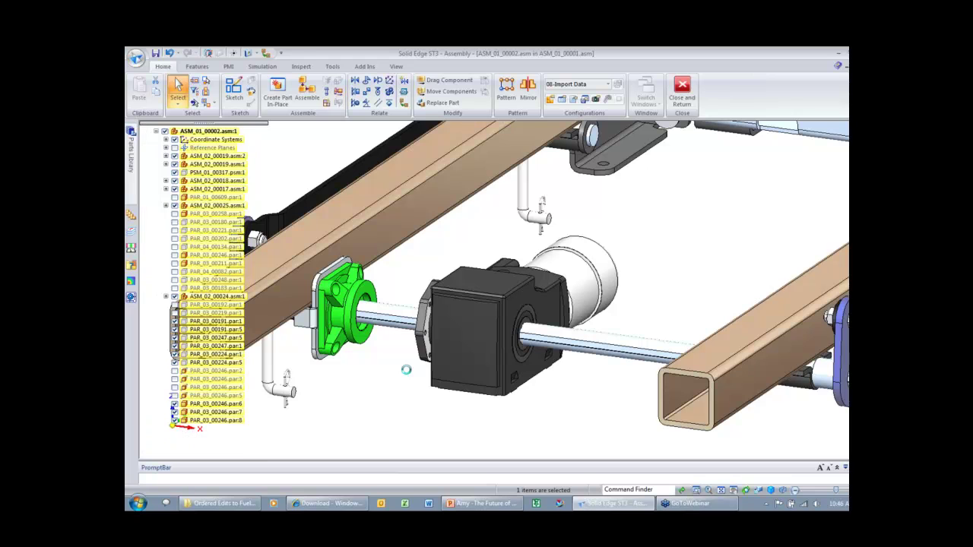
- Set the view's rotation point on an edge of the gearmotor housing and examine its octagonal mounting flange from several sides
click(234, 91)
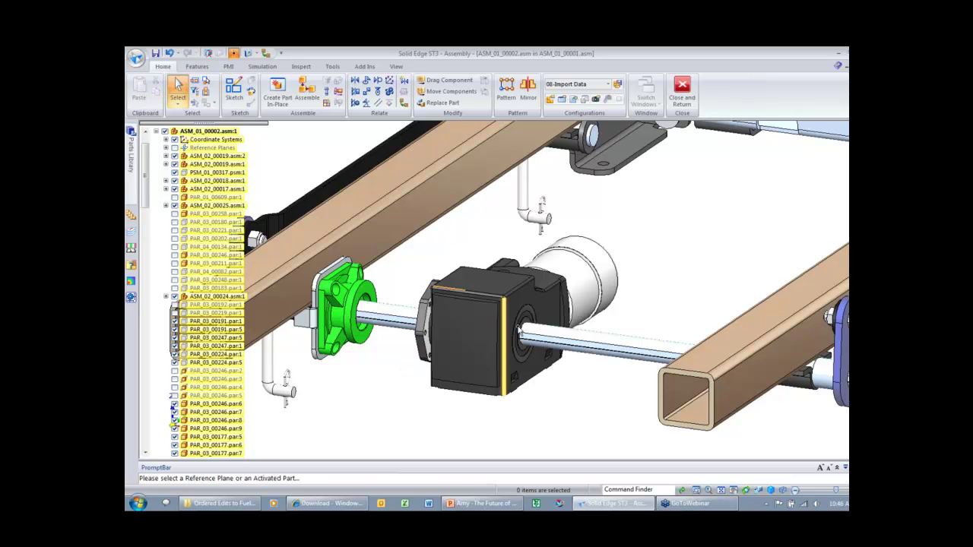
middle_click(455, 366)
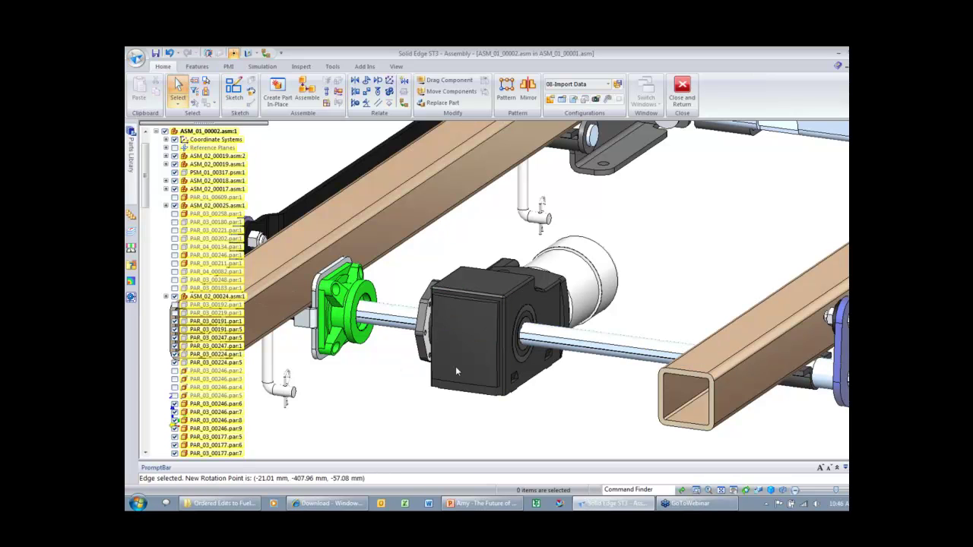
middle_drag(456, 367, 390, 331)
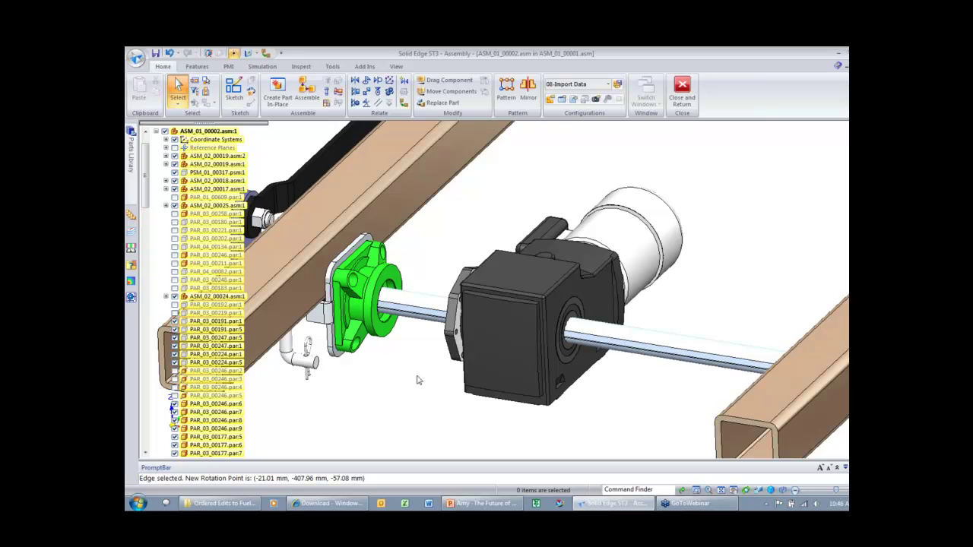
middle_drag(416, 380, 572, 365)
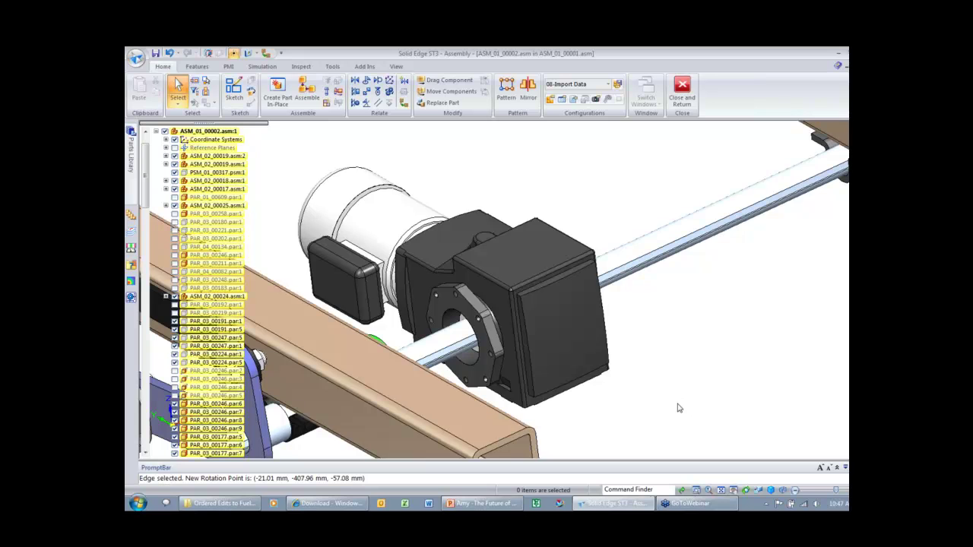
middle_drag(678, 409, 678, 409)
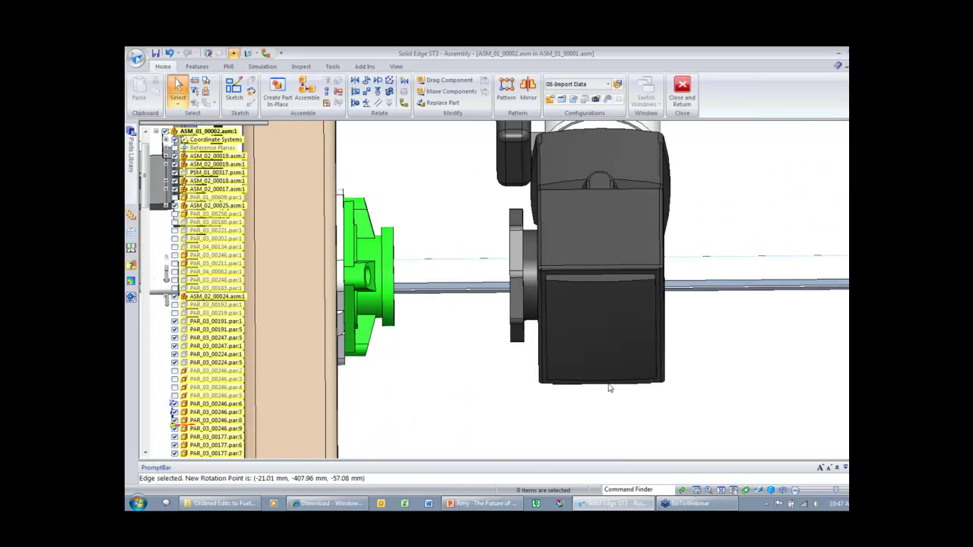
- Open the green flange part SW_00650.par for in-place editing
right_click(386, 232)
double_click(444, 236)
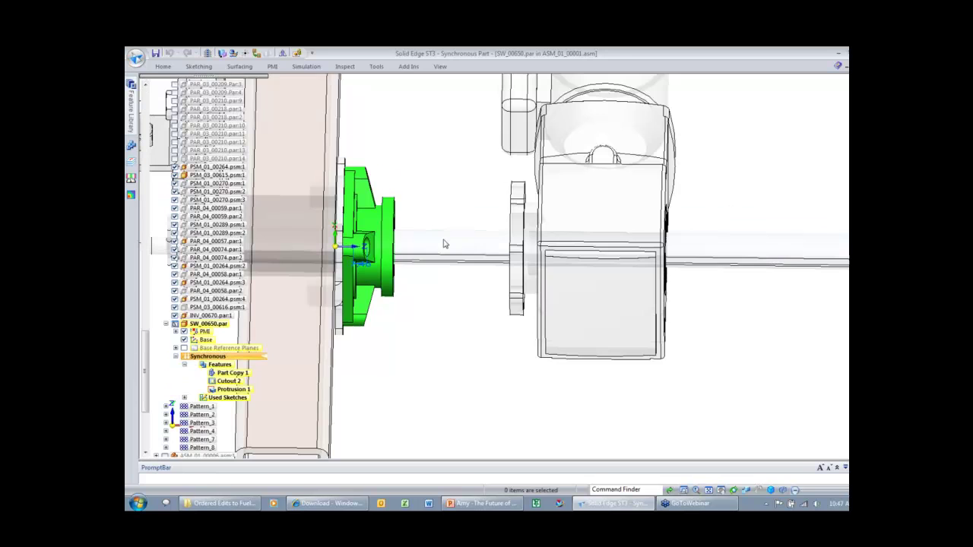
click(173, 69)
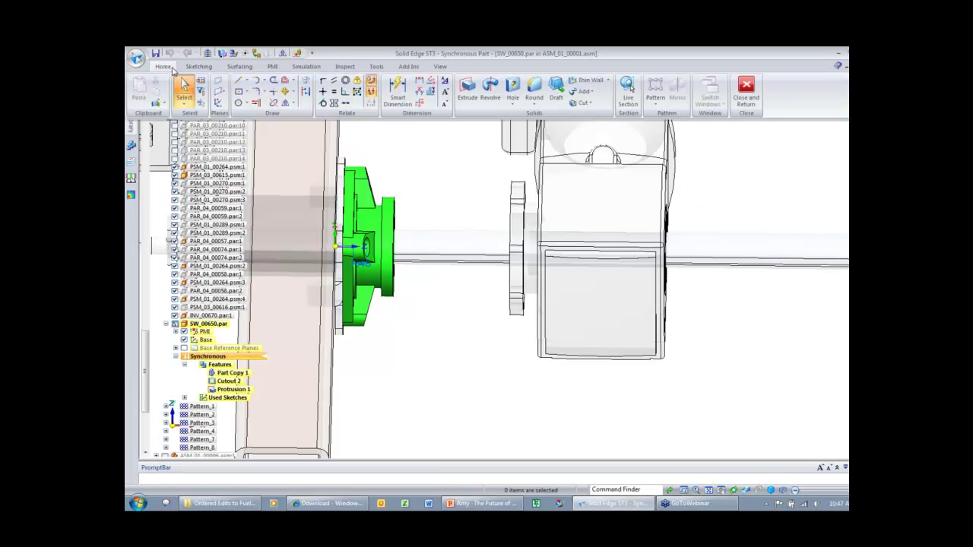
double_click(173, 69)
- Create an inter-part copy of the faces of the gearmotor's octagonal mounting flange in SW_00650.par
click(222, 54)
click(558, 253)
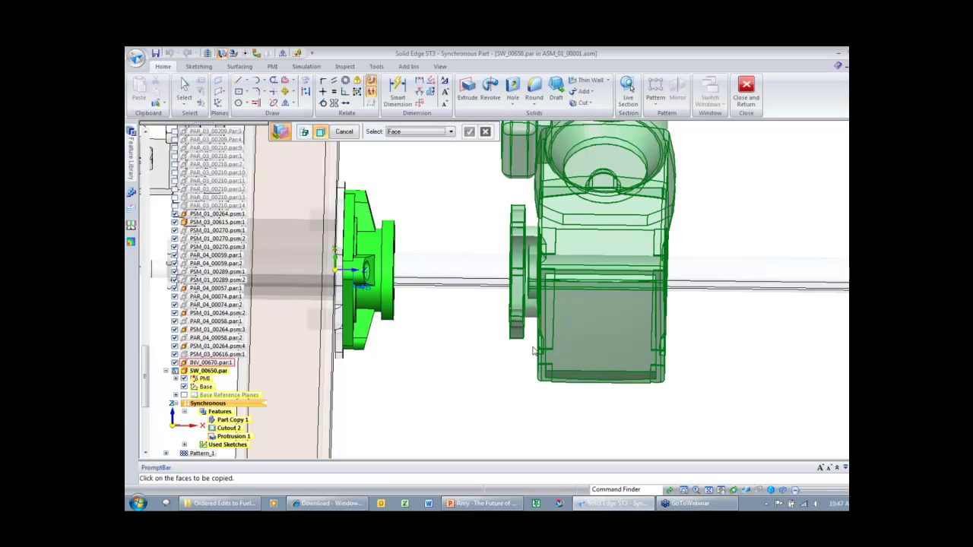
drag(526, 358, 527, 359)
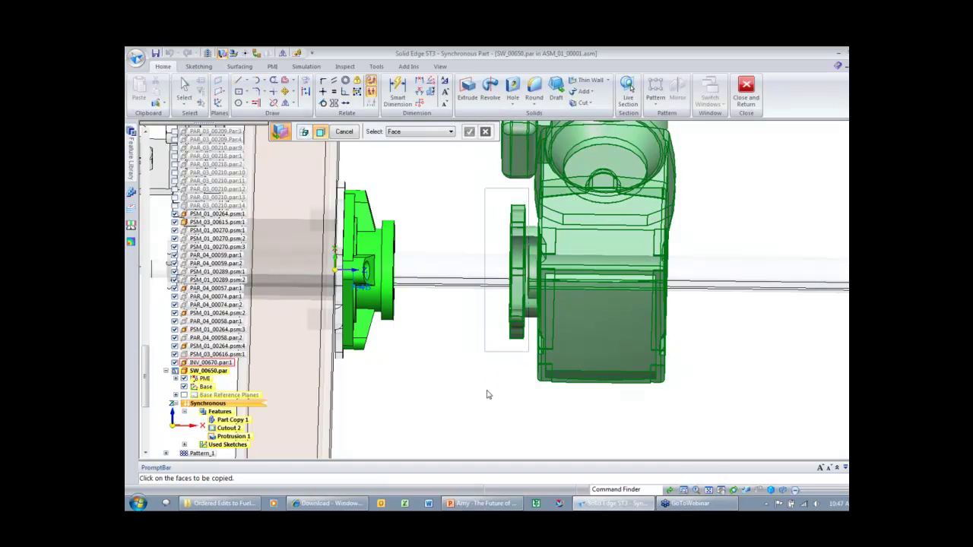
right_click(424, 247)
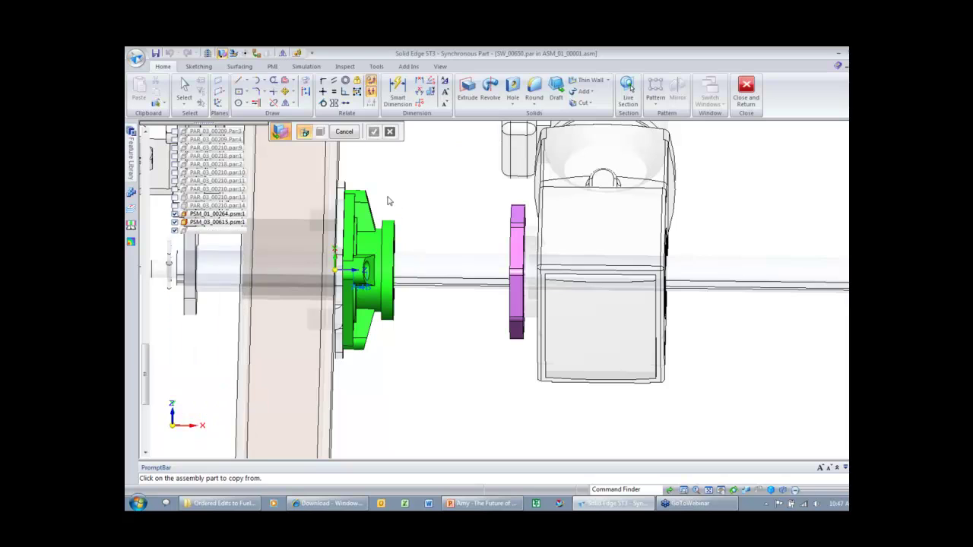
click(346, 132)
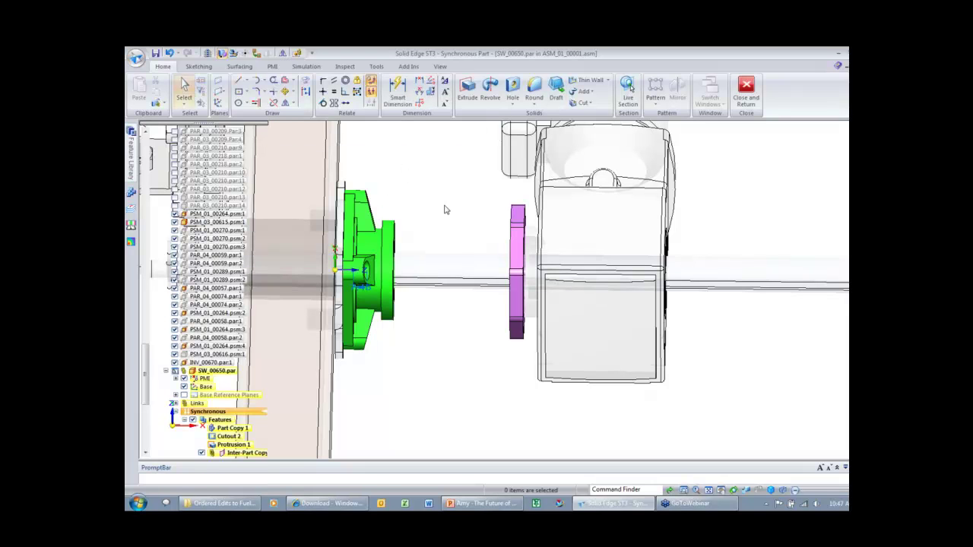
- Hide all surrounding assembly parts so only the green flange and the copied octagonal faces are displayed
middle_drag(446, 210, 663, 222)
right_click(663, 221)
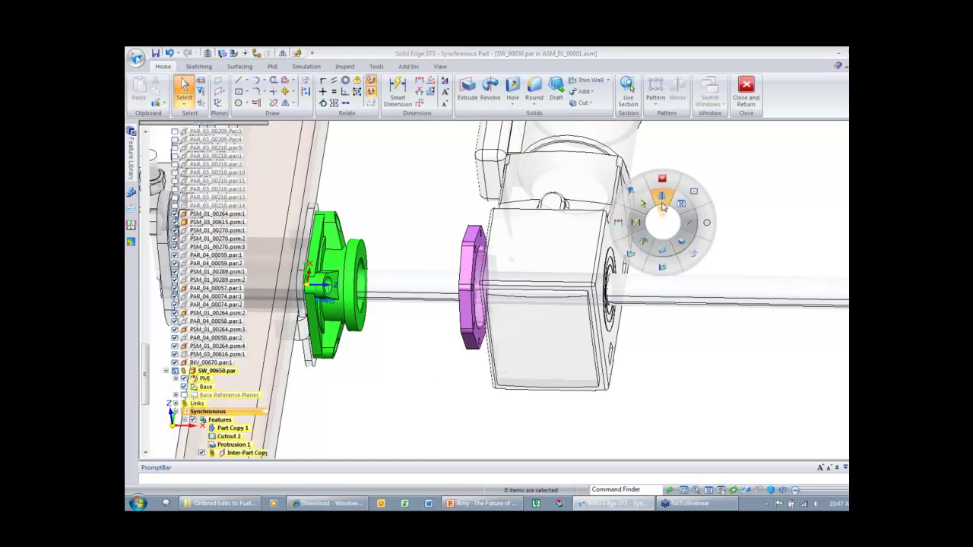
click(663, 203)
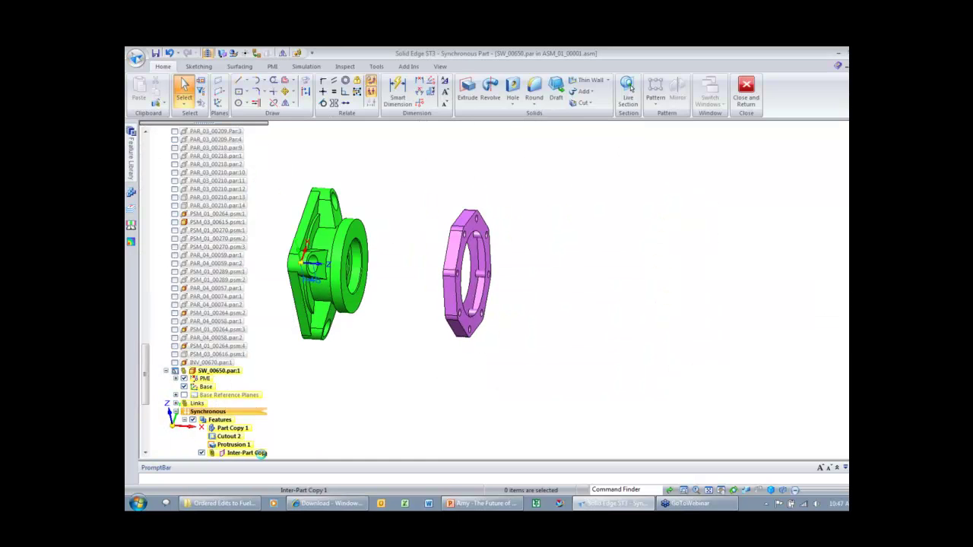
- Break the link of Inter-Part Copy 1 to turn the copied octagonal faces into an independent face set
scroll(260, 453, down, 1)
right_click(262, 446)
click(261, 447)
right_click(261, 447)
click(368, 374)
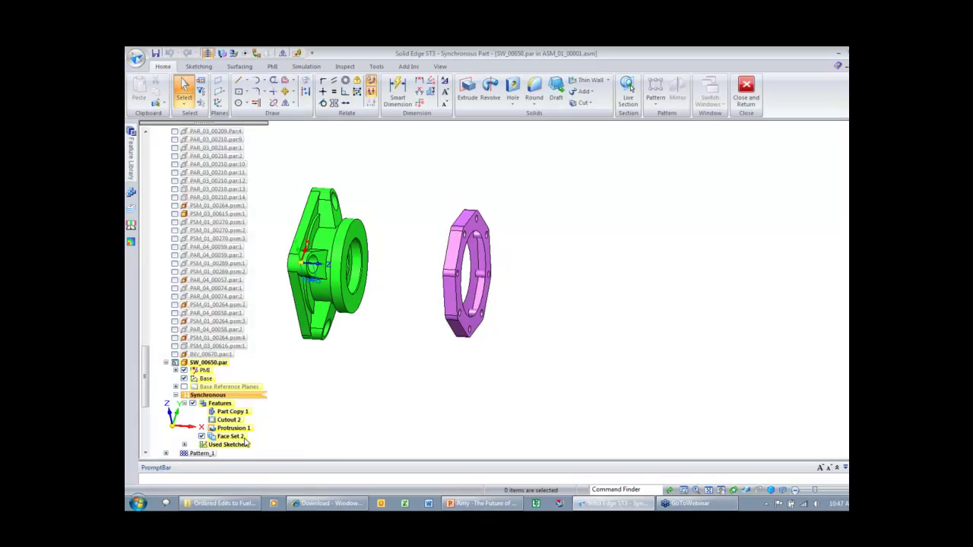
- Move Face Set 2 along the bore axis onto the round end of the green flange
click(242, 438)
drag(487, 317, 487, 287)
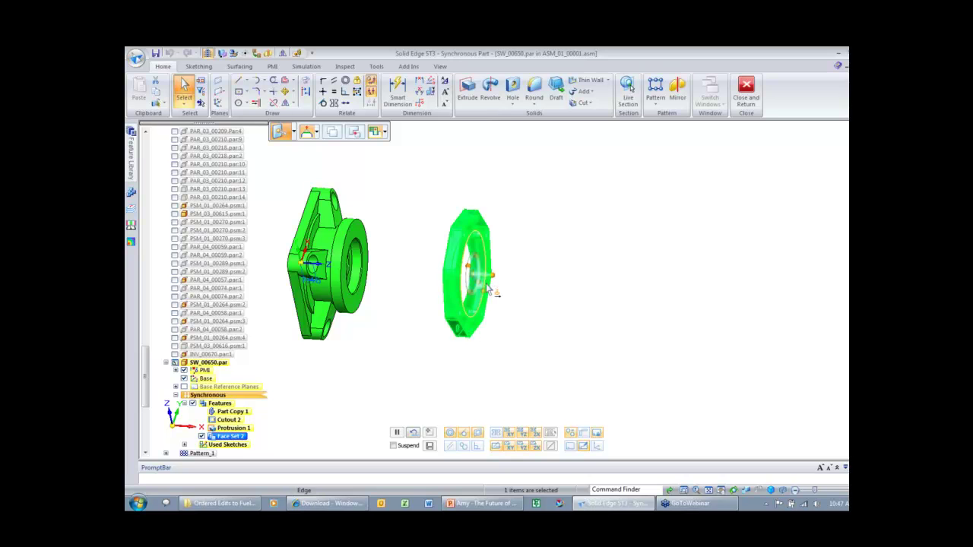
key(Escape)
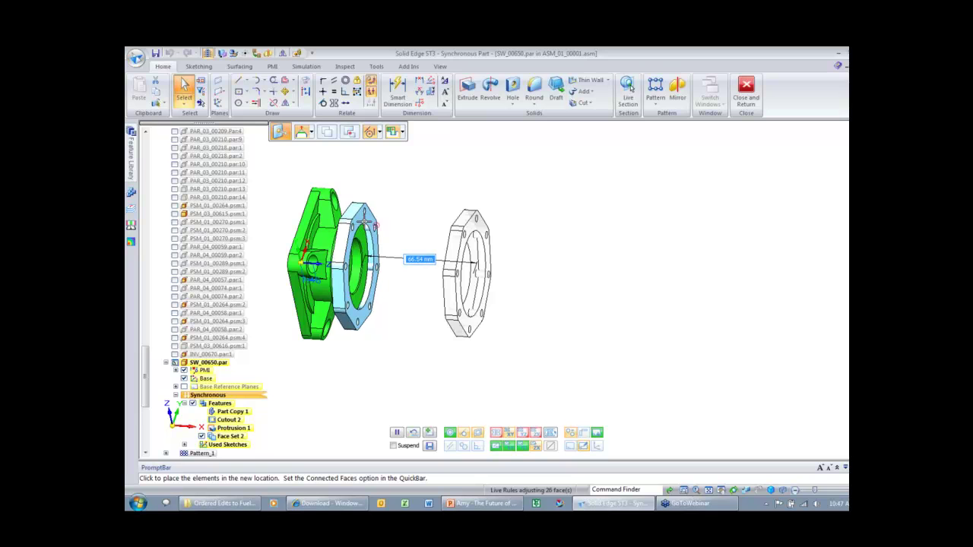
click(434, 257)
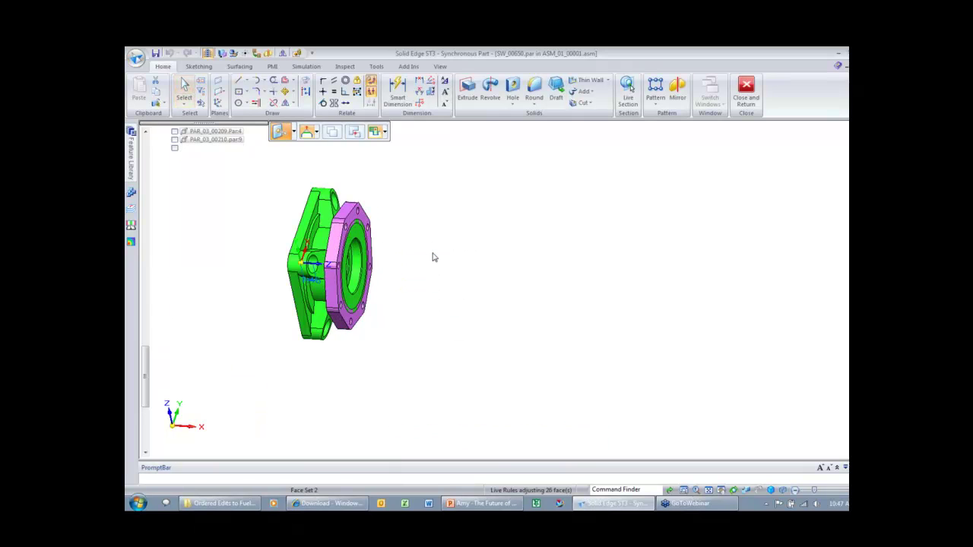
- Attach the octagonal face set to the flange's solid body, accepting the displayed side
right_click(434, 258)
click(479, 393)
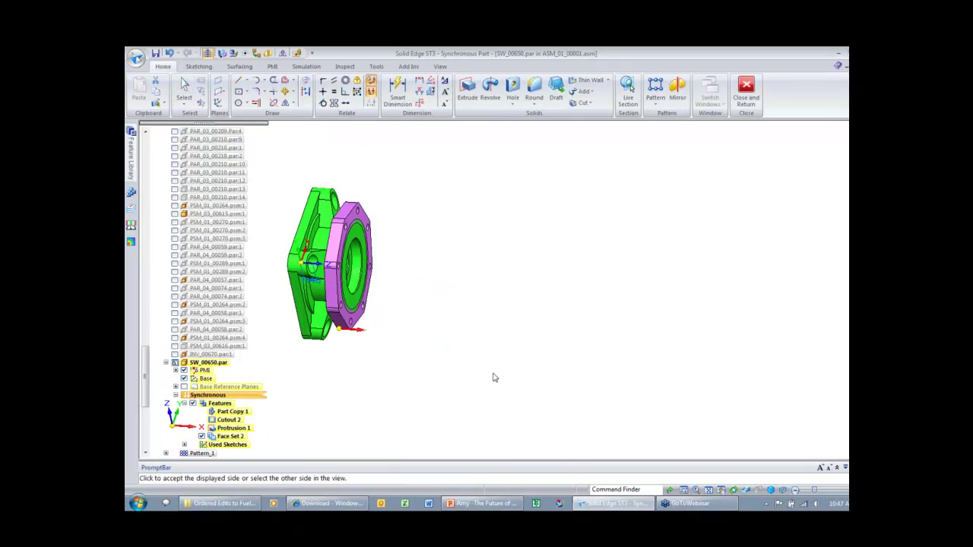
click(493, 378)
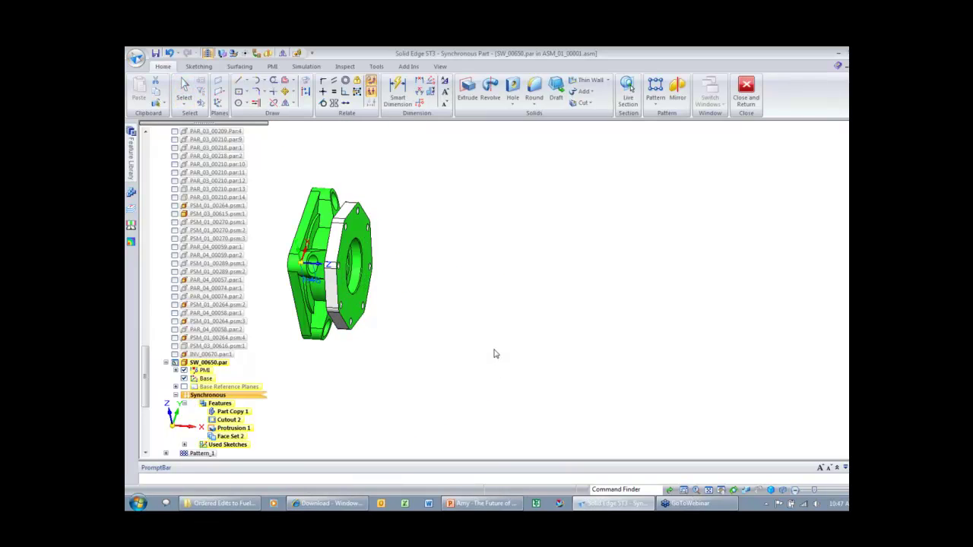
- Paint the attached Face Set 2 feature with the Green style using Feature selection
click(222, 53)
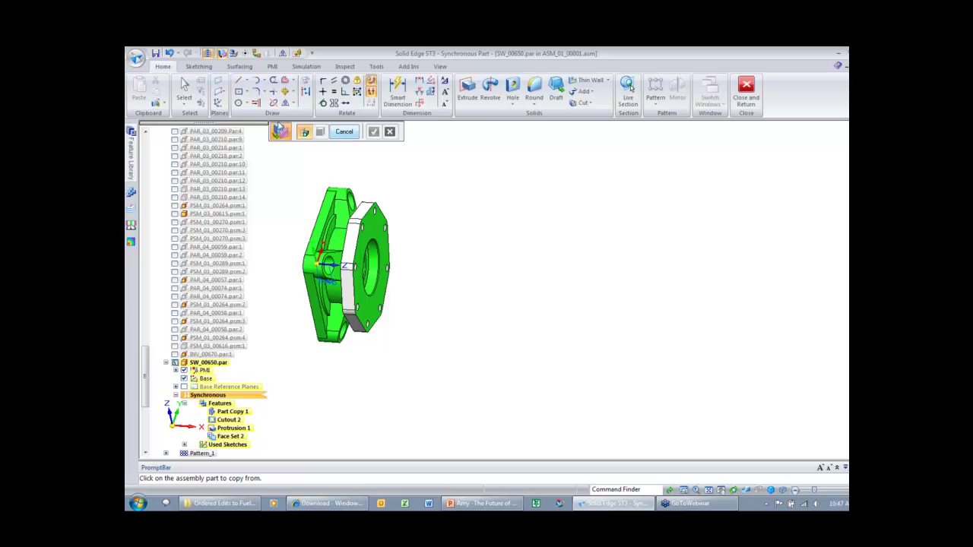
click(234, 54)
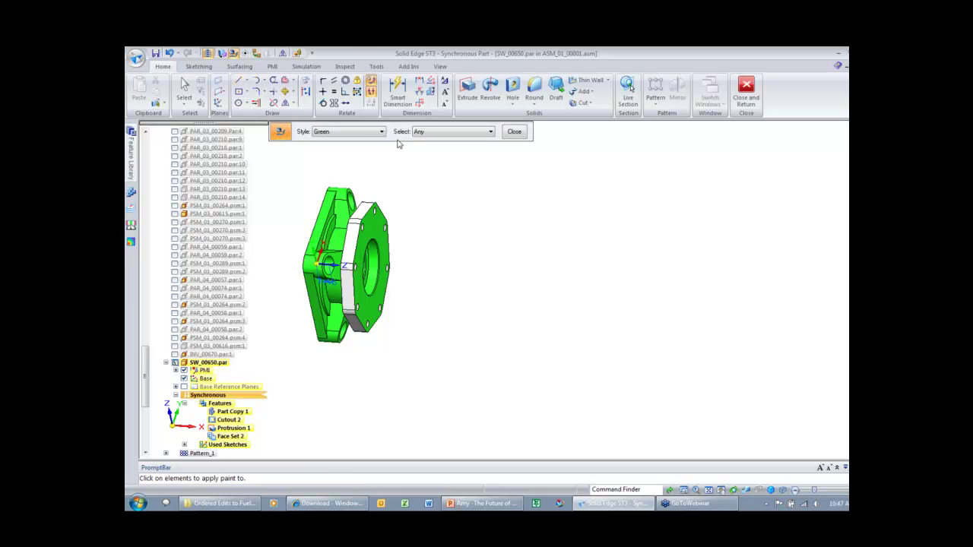
click(427, 134)
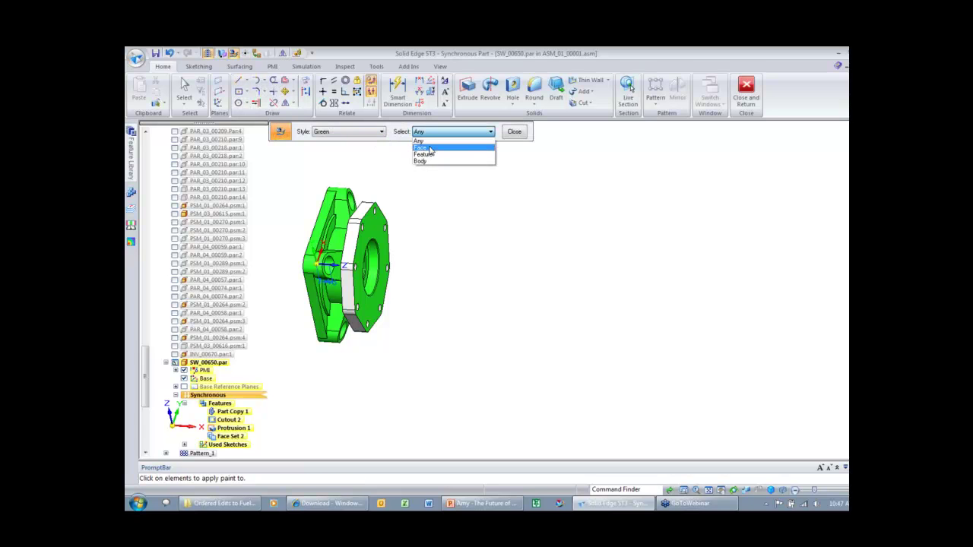
click(422, 154)
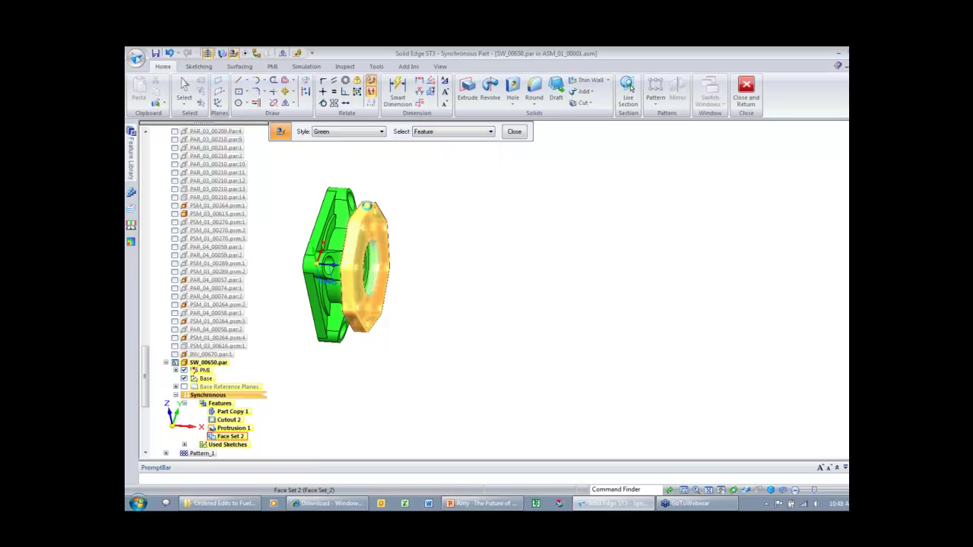
click(366, 206)
click(514, 132)
- Redisplay the surrounding assembly components around the green flange part
middle_drag(545, 277, 409, 373)
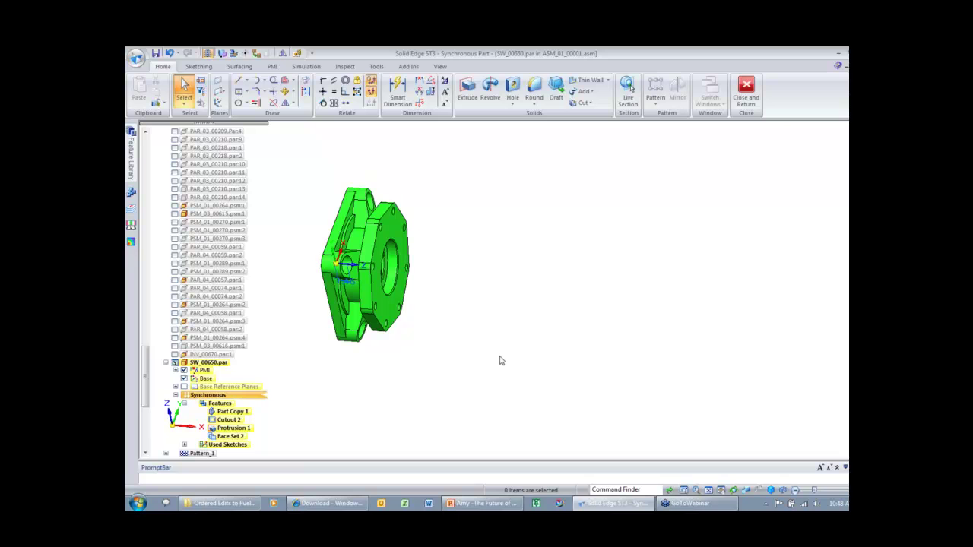
right_click(499, 355)
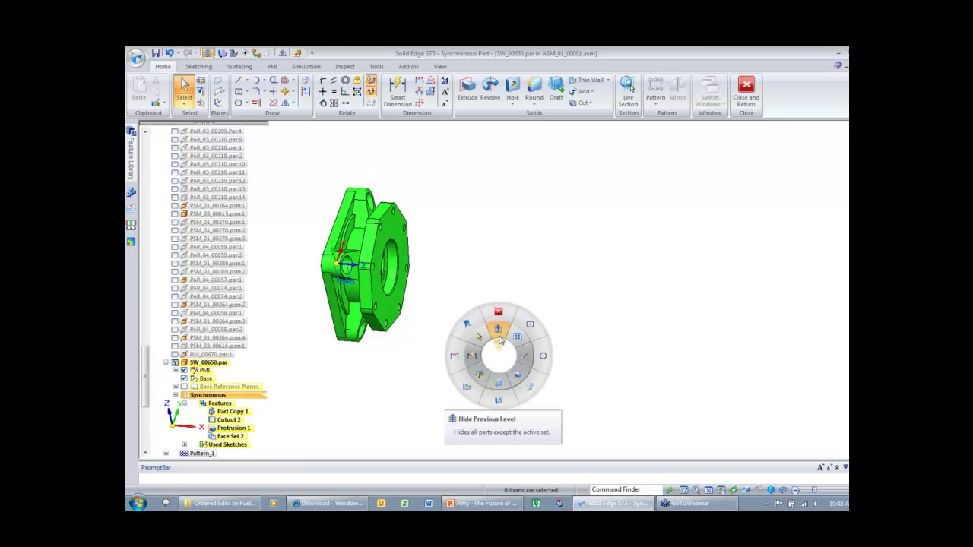
click(498, 334)
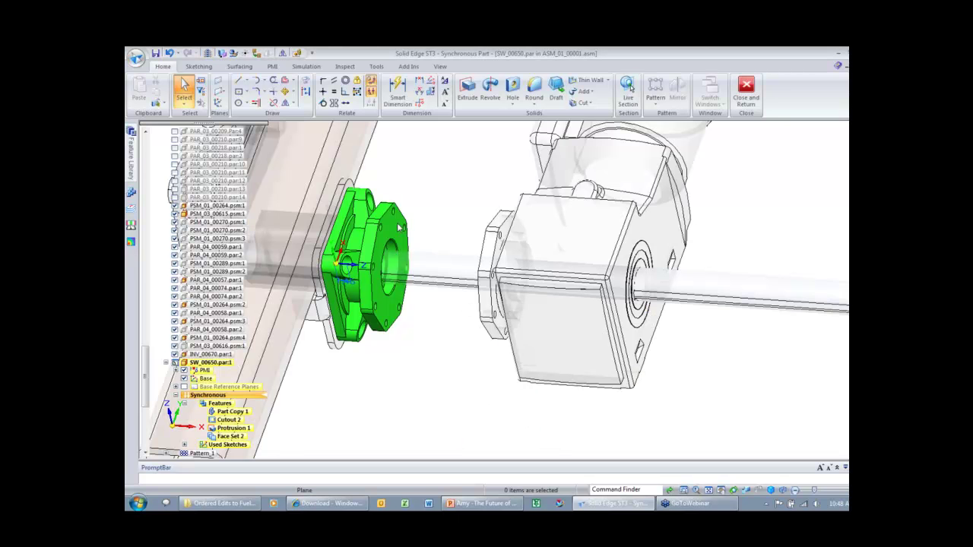
- Move the octagonal end of the green flange along the shaft to meet the gearmotor's flange, lengthening the cylindrical neck
click(397, 225)
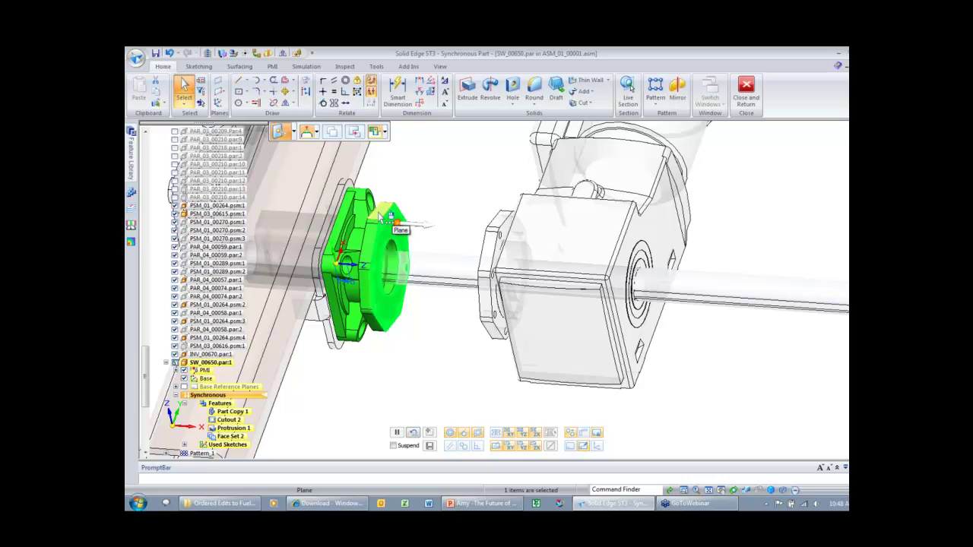
right_click(379, 217)
click(423, 220)
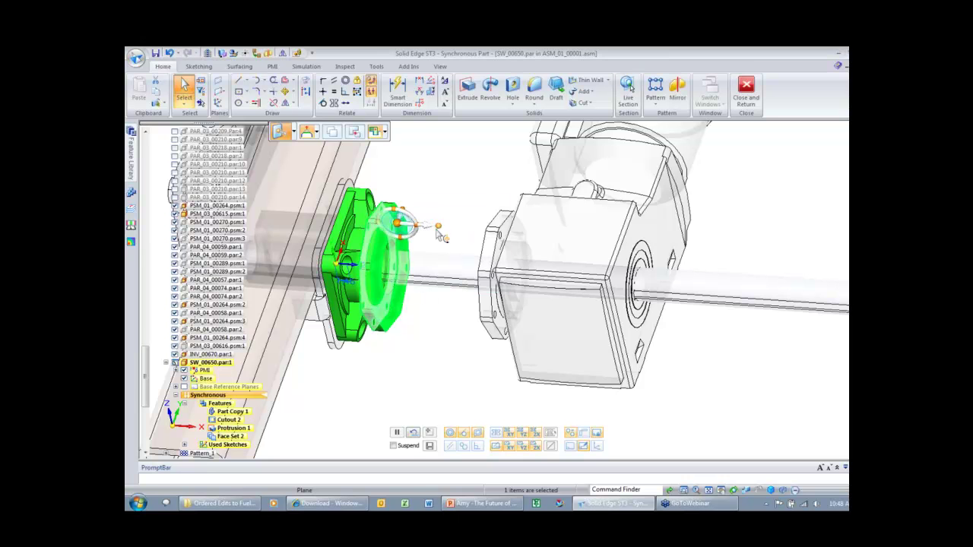
click(432, 233)
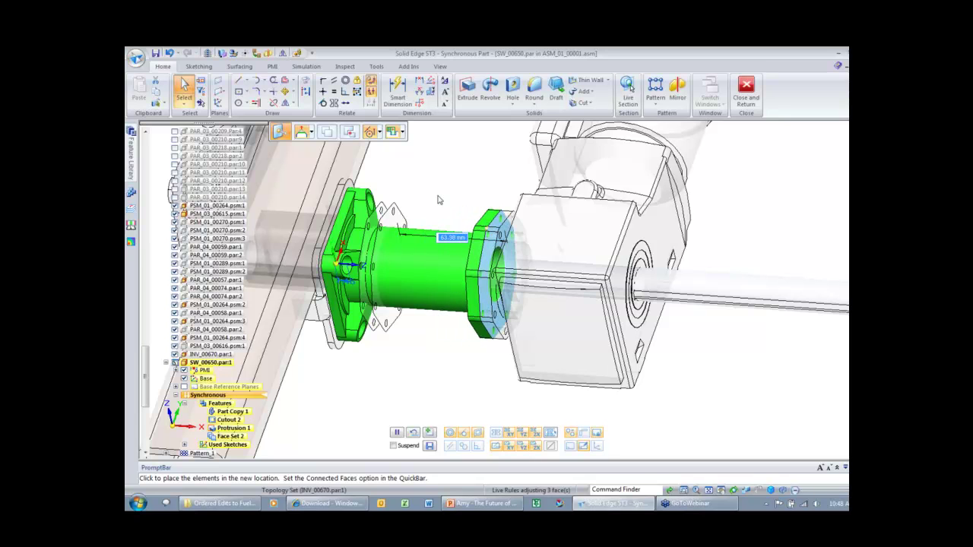
click(490, 228)
click(438, 199)
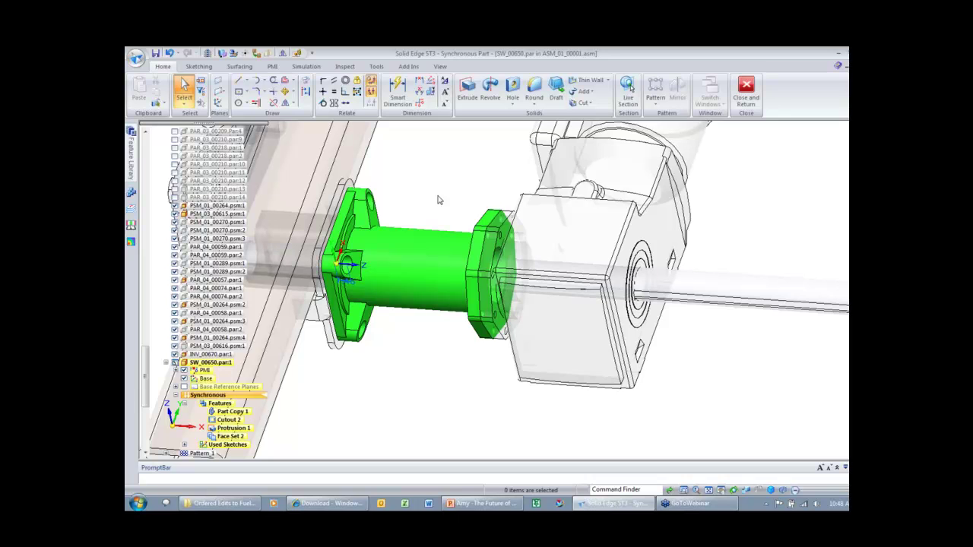
middle_drag(438, 200, 438, 200)
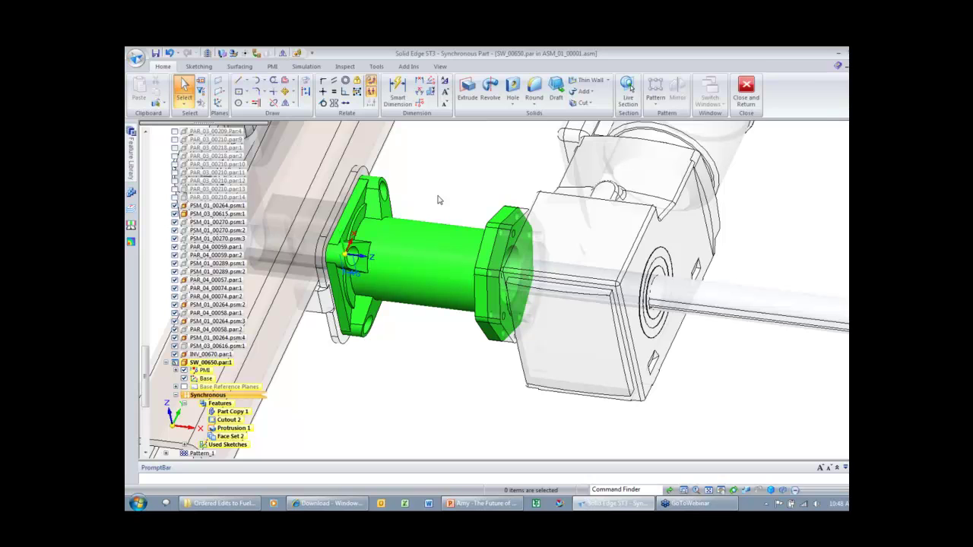
- Create and save inter-part relationships driven by gearmotor INV_00670, keeping Concentric, Coplanar and Equal radius enabled
click(257, 53)
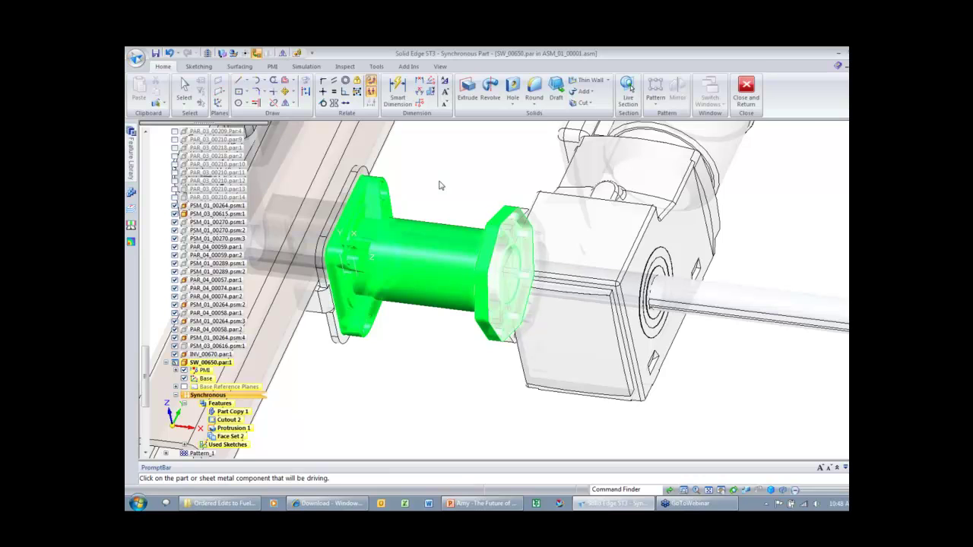
middle_drag(441, 185, 462, 201)
click(571, 233)
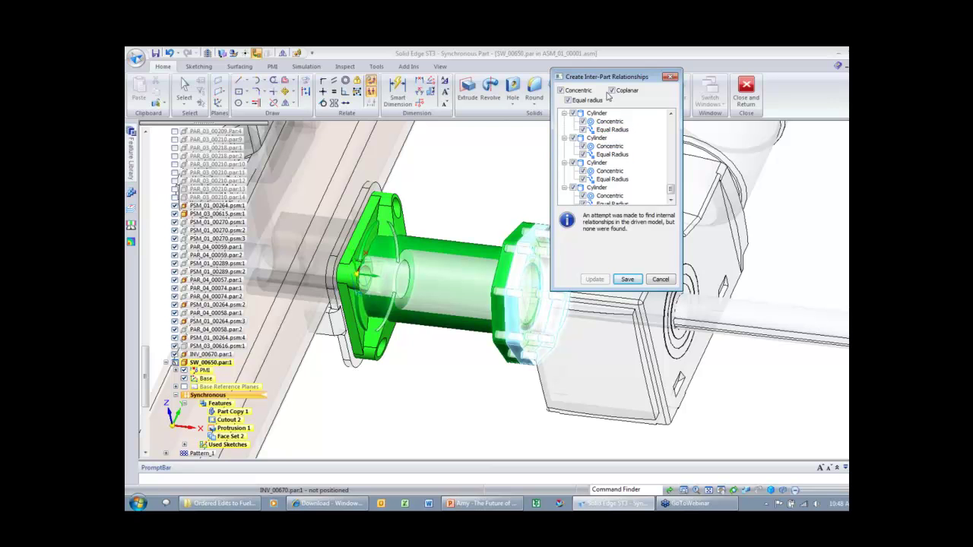
drag(603, 78, 648, 73)
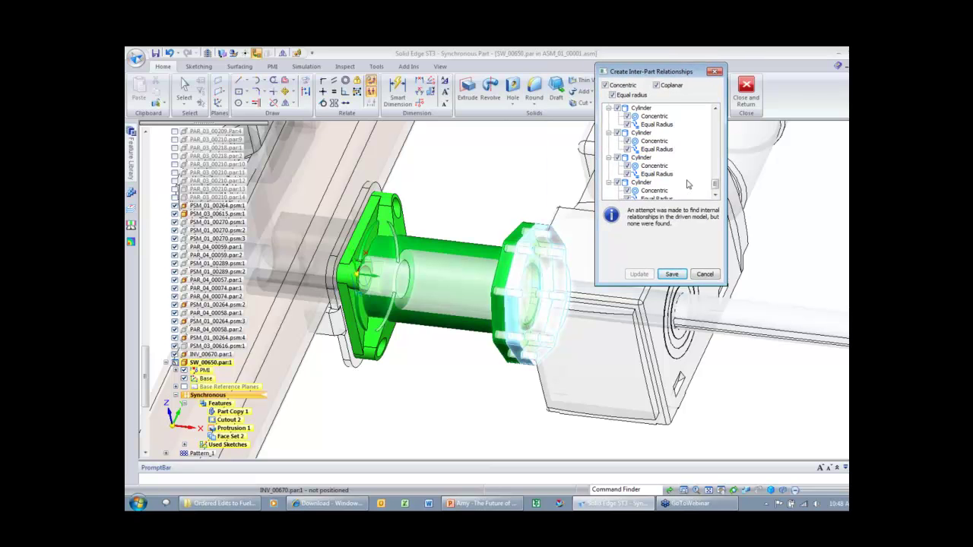
scroll(718, 185, down, 1)
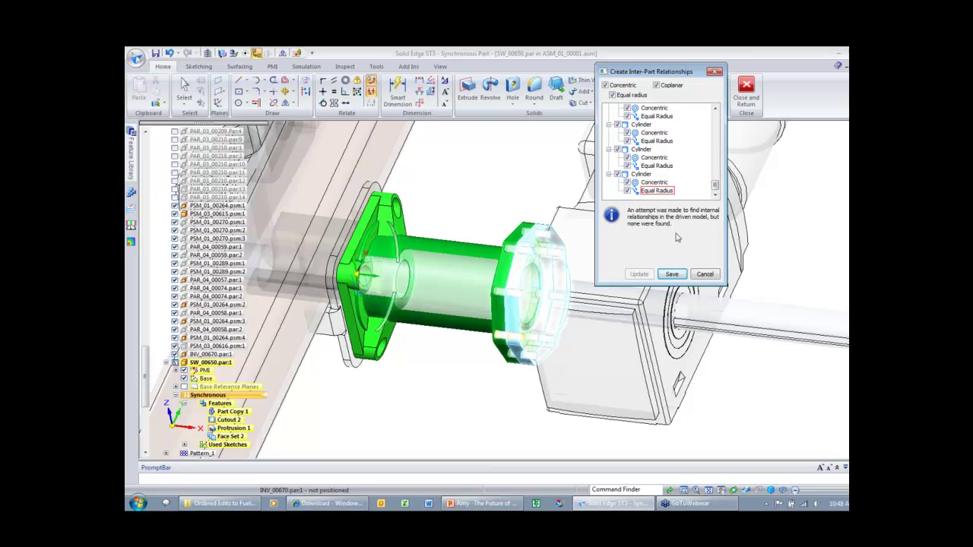
click(682, 275)
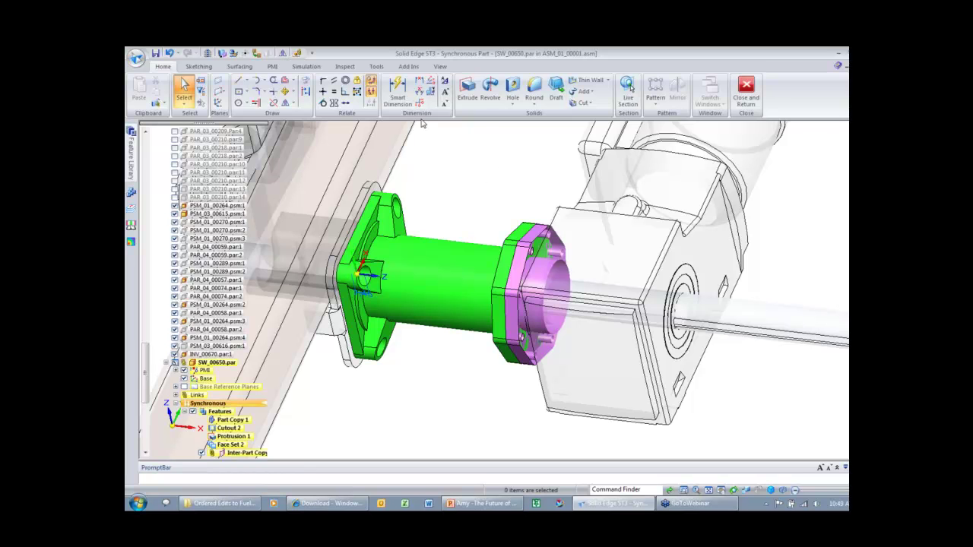
- Create and save Concentric-only inter-part relationships driven by the mounting plate PSM_03_00615, with Coplanar and Equal radius turned off
click(256, 53)
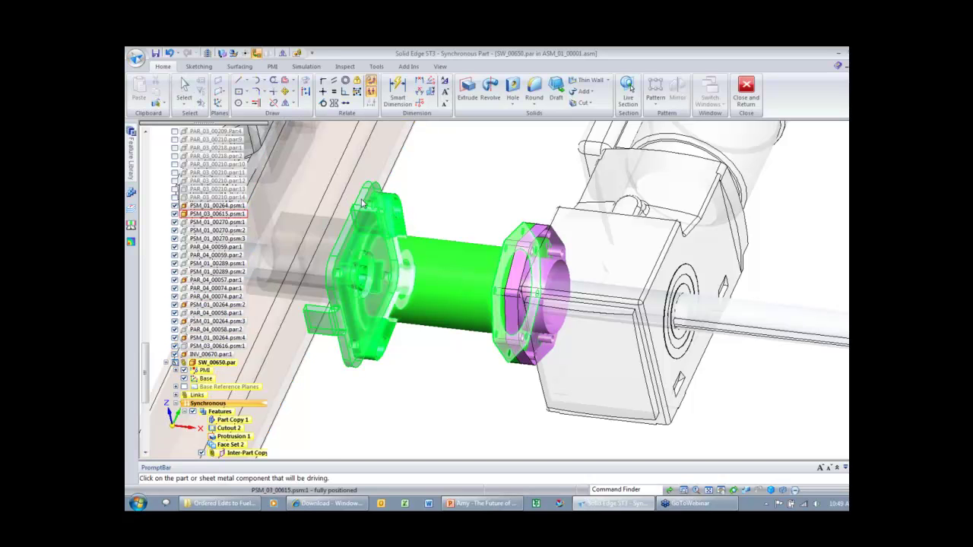
click(363, 204)
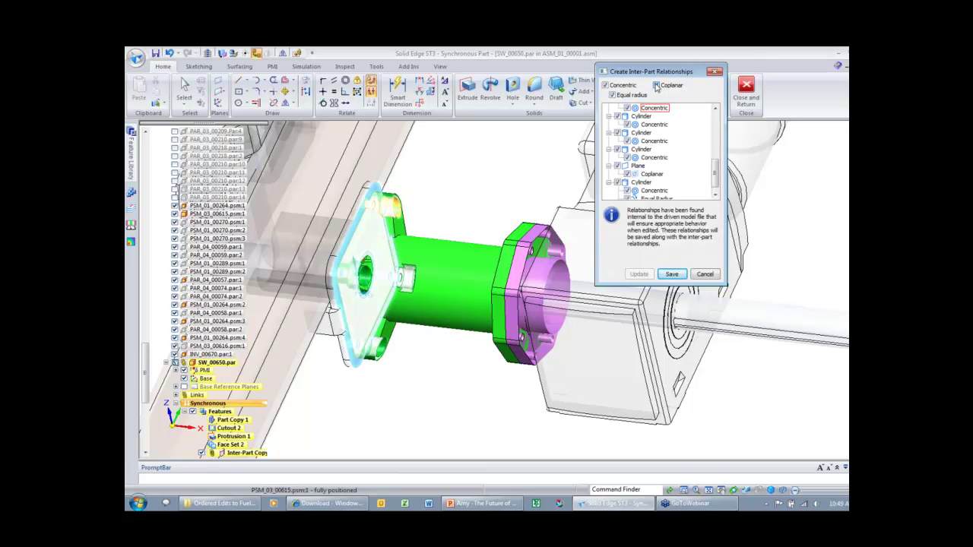
click(656, 86)
click(612, 95)
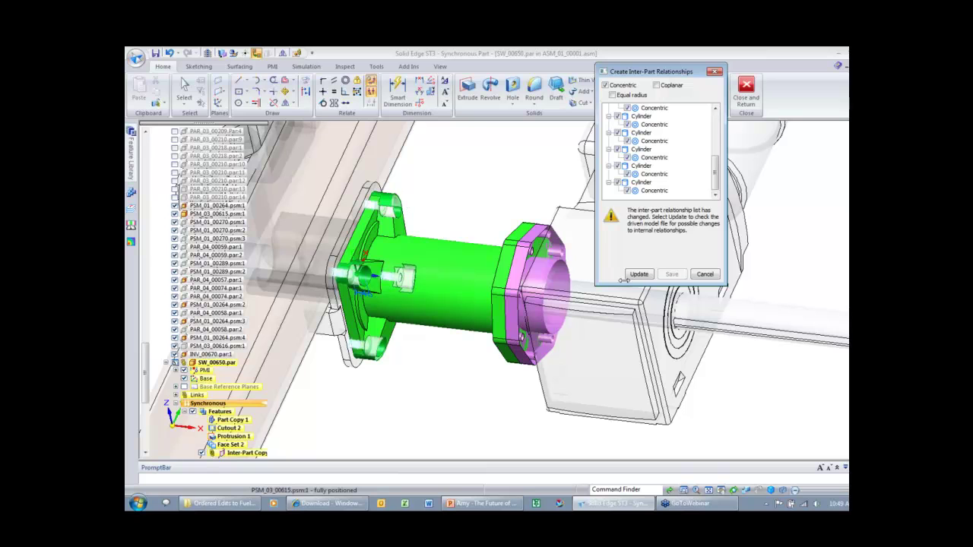
click(643, 275)
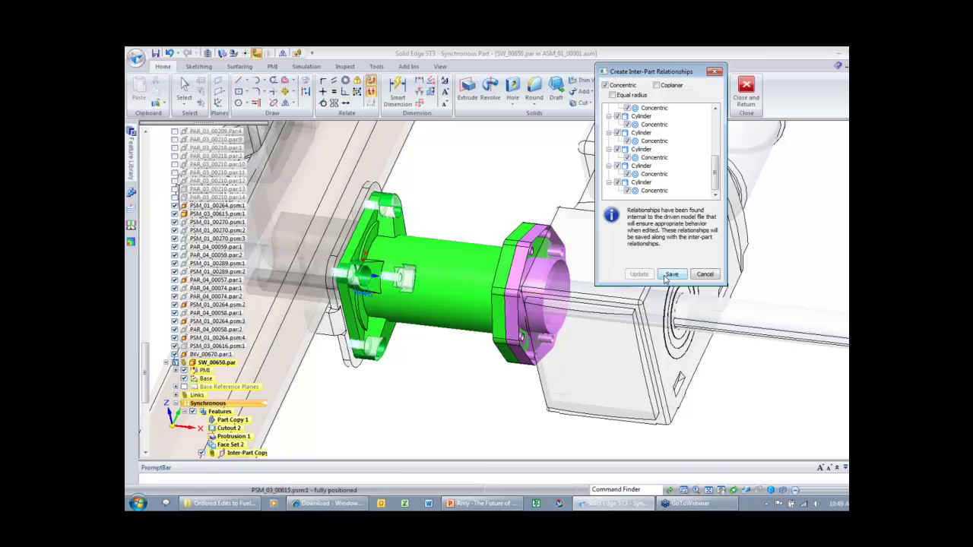
click(669, 275)
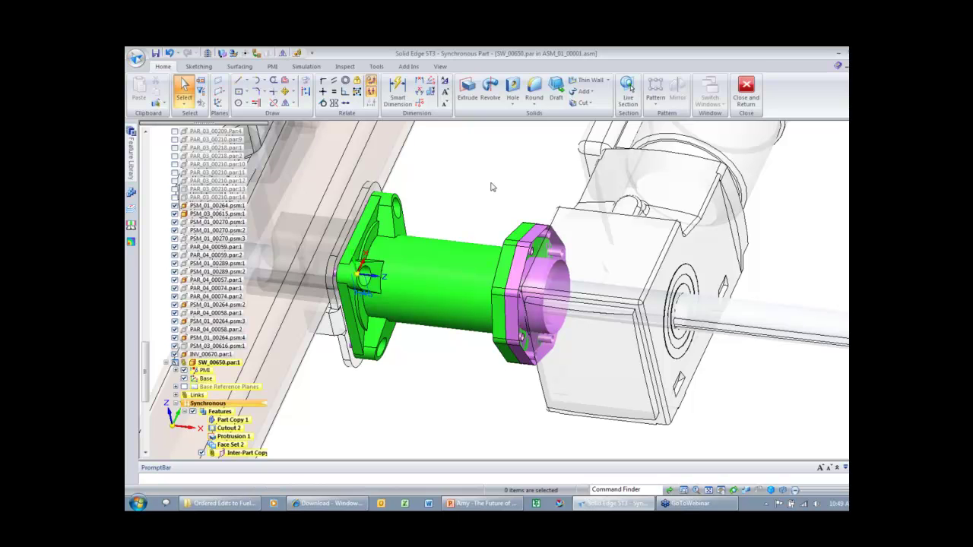
- Close the in-place edit of the flange and return to the ASM_01_00002 subassembly
middle_drag(421, 223, 511, 216)
right_drag(510, 212, 509, 184)
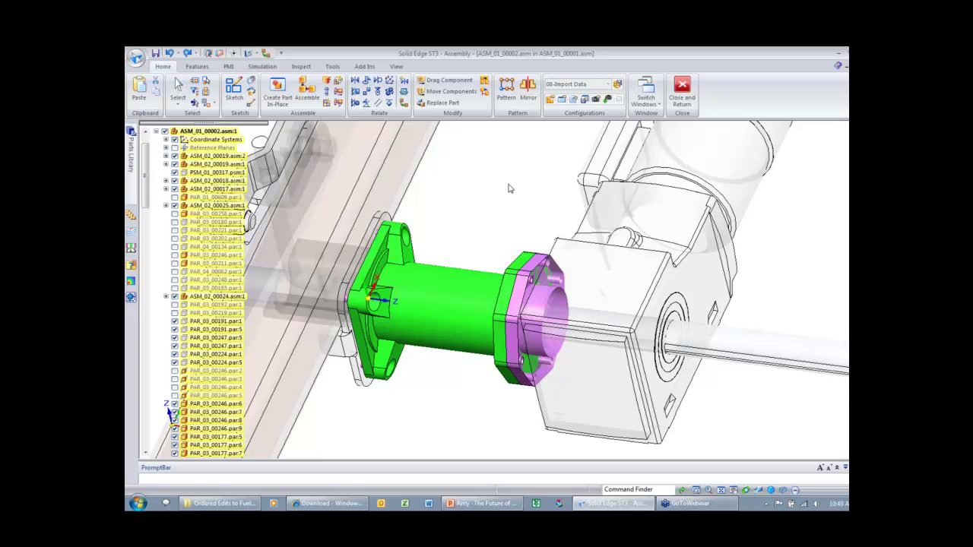
- Move the upper edge face of the mounting plate PSM_03_00615 upward by 7 mm
middle_click(565, 263)
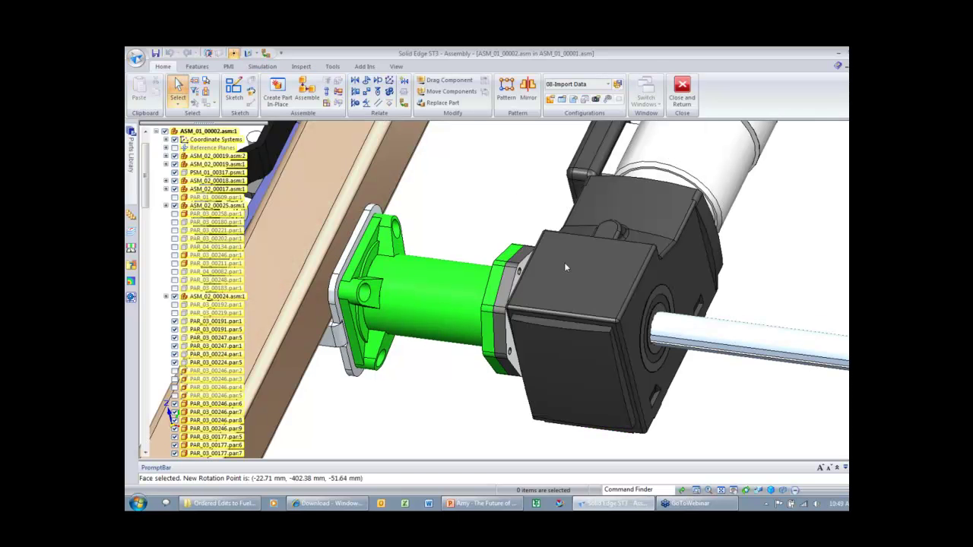
middle_drag(564, 262, 452, 207)
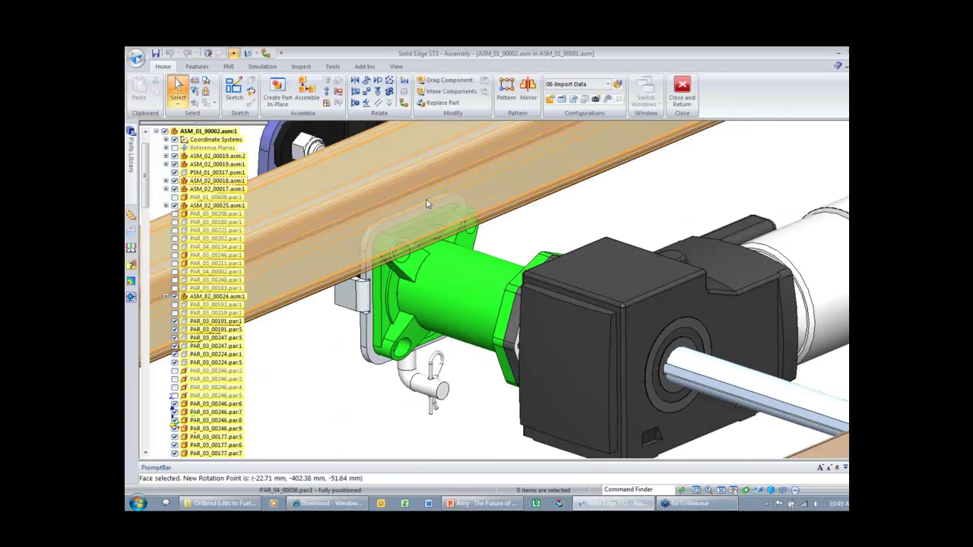
click(428, 203)
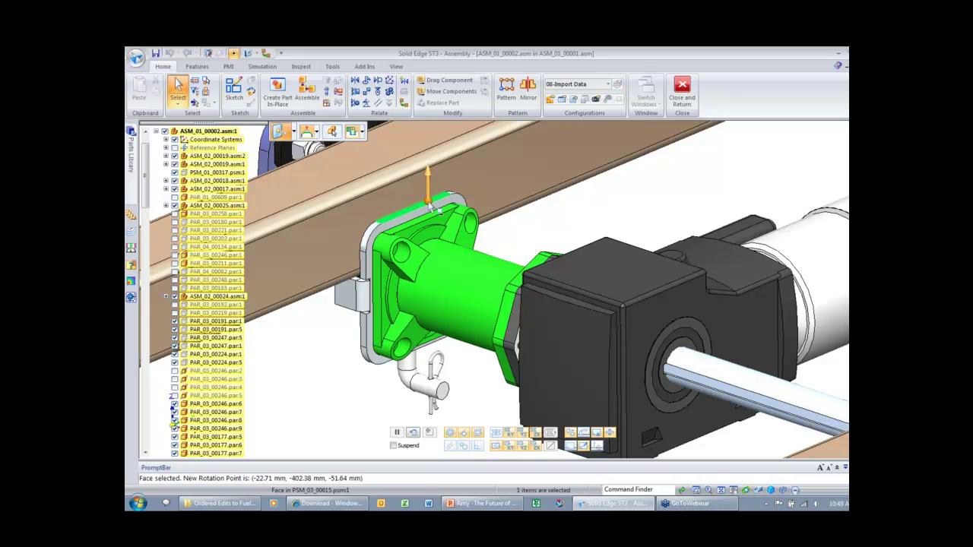
click(428, 194)
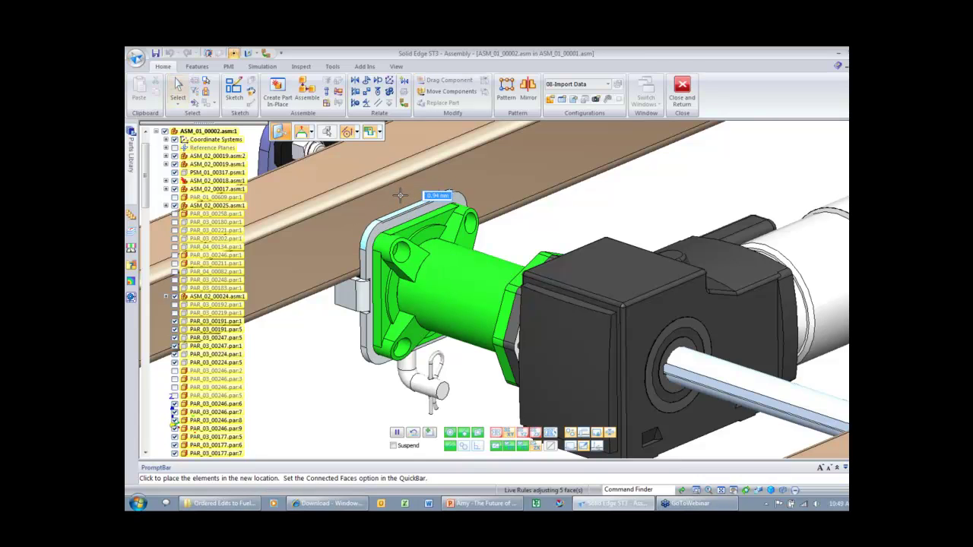
text(7)
key(Return)
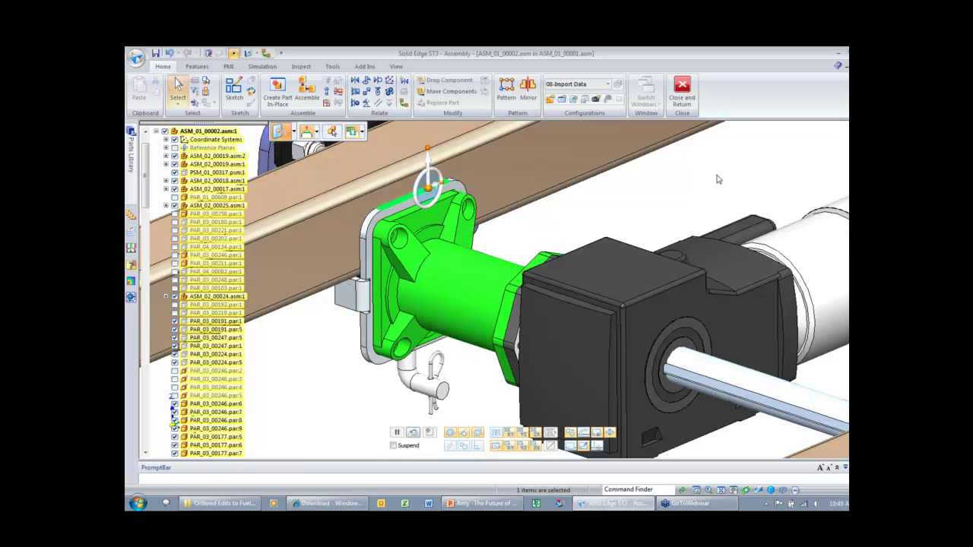
- Move the rounded corner face of gearmotor INV_00670's octagonal flange outward about 4.7 mm to enlarge the flange
middle_drag(718, 180, 691, 209)
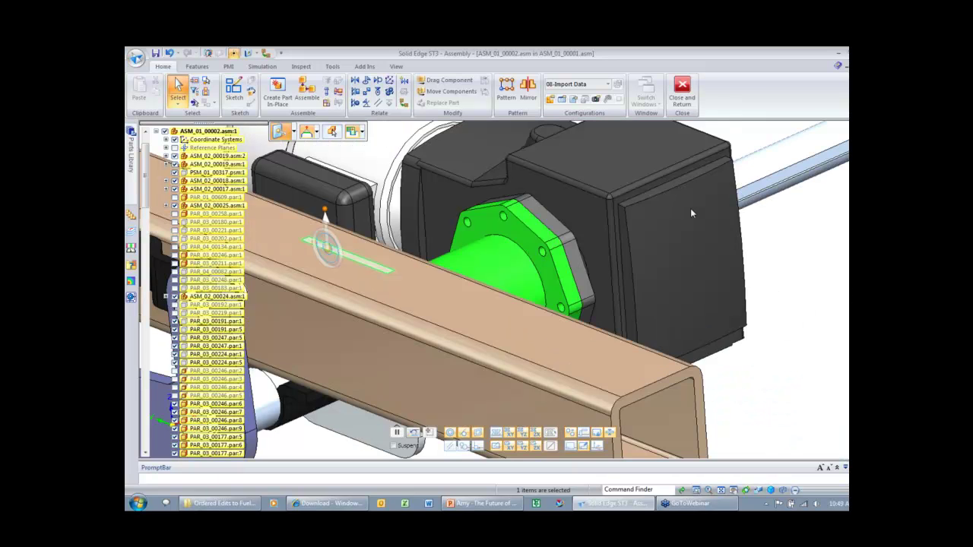
scroll(590, 199, up, 2)
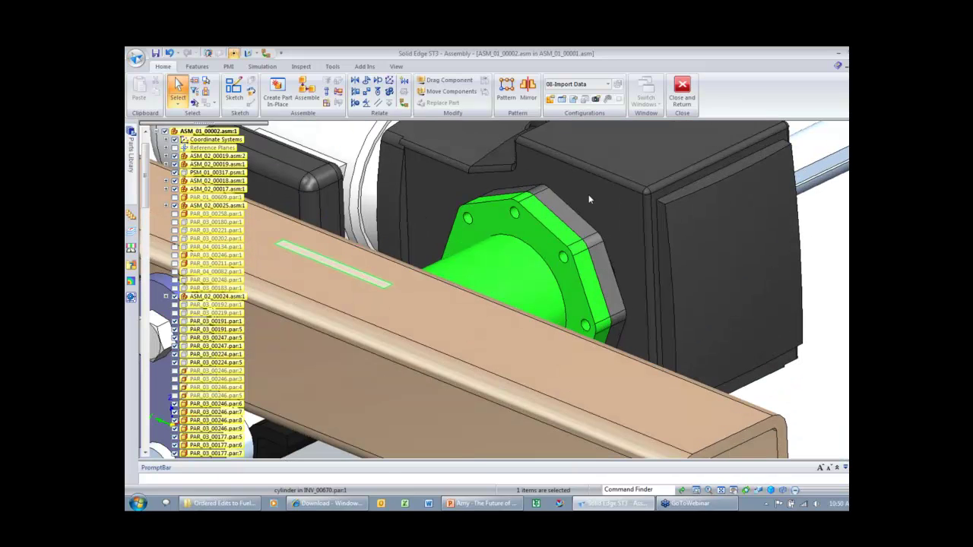
click(541, 232)
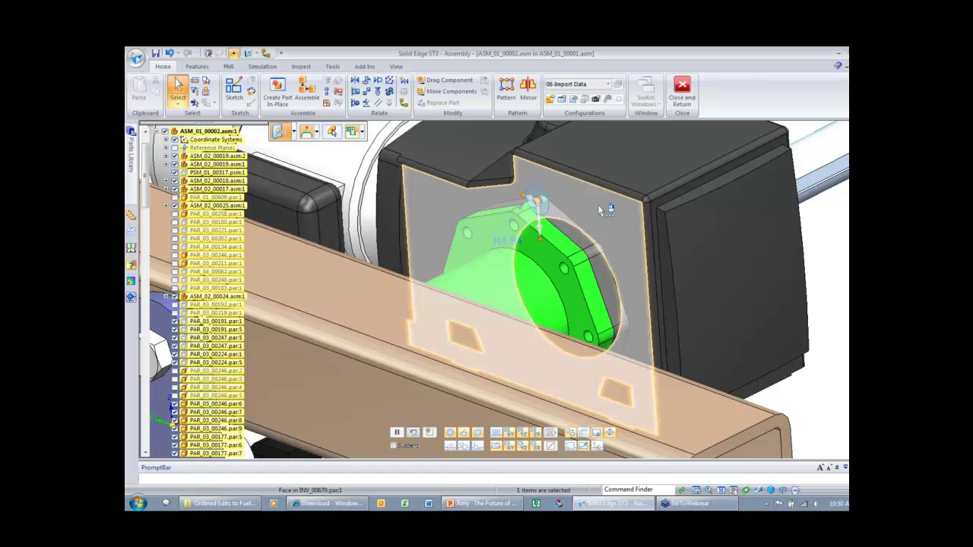
right_click(599, 211)
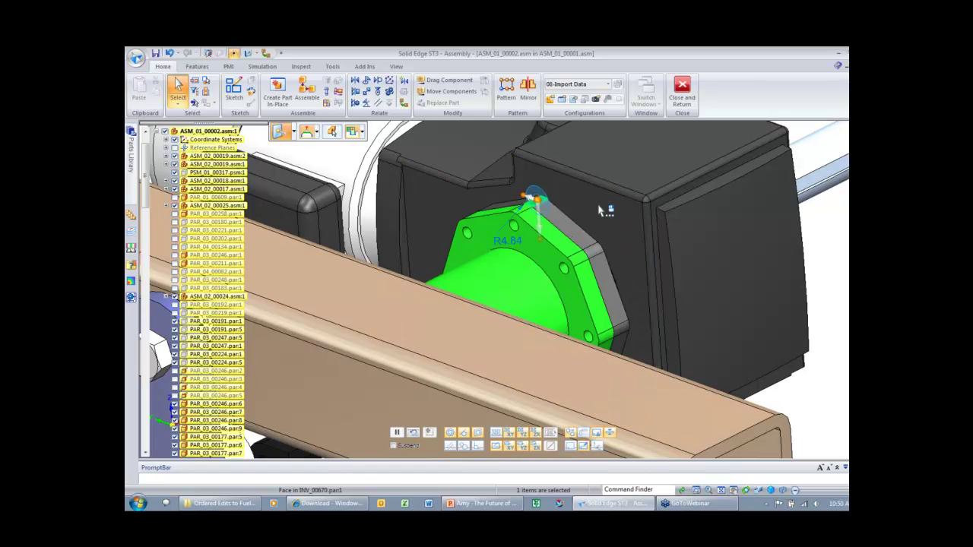
scroll(549, 240, up, 1)
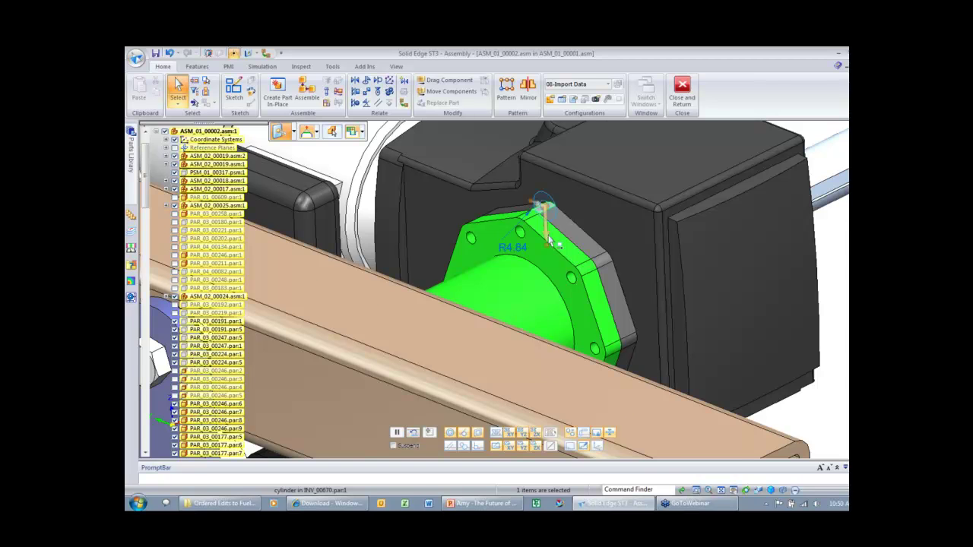
scroll(548, 239, up, 1)
click(548, 239)
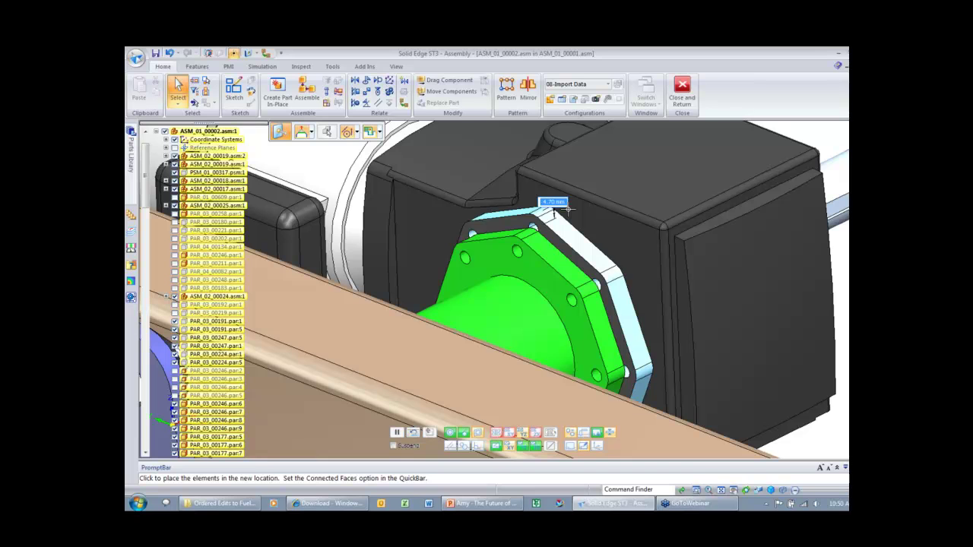
click(567, 208)
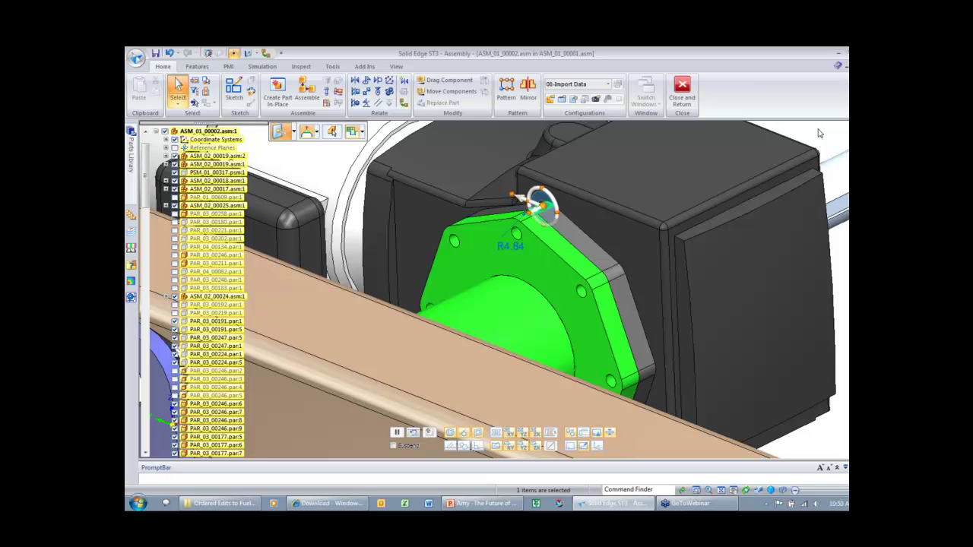
- Close the in-place edit of ASM_01_00002 and return to the top-level assembly ASM_01_00001
key(ctrl+f)
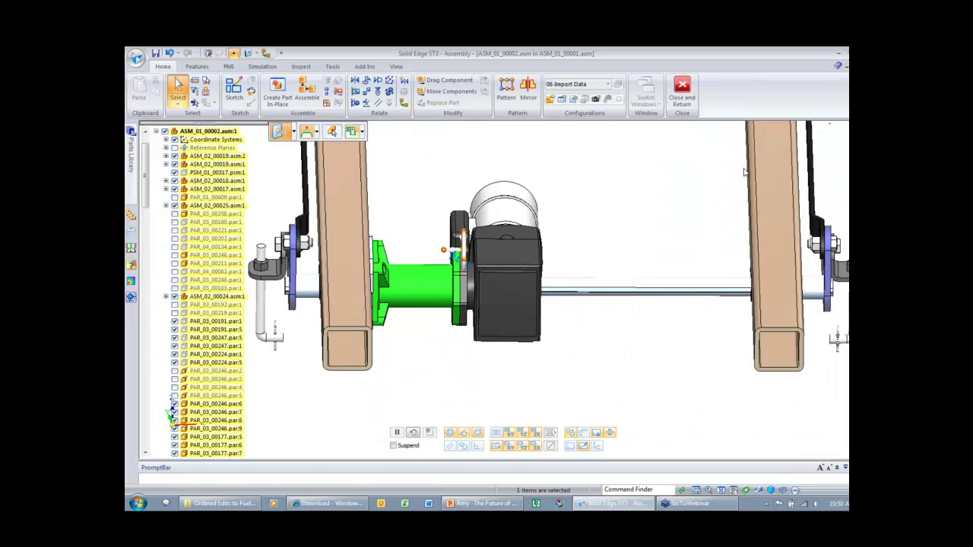
key(ctrl+i)
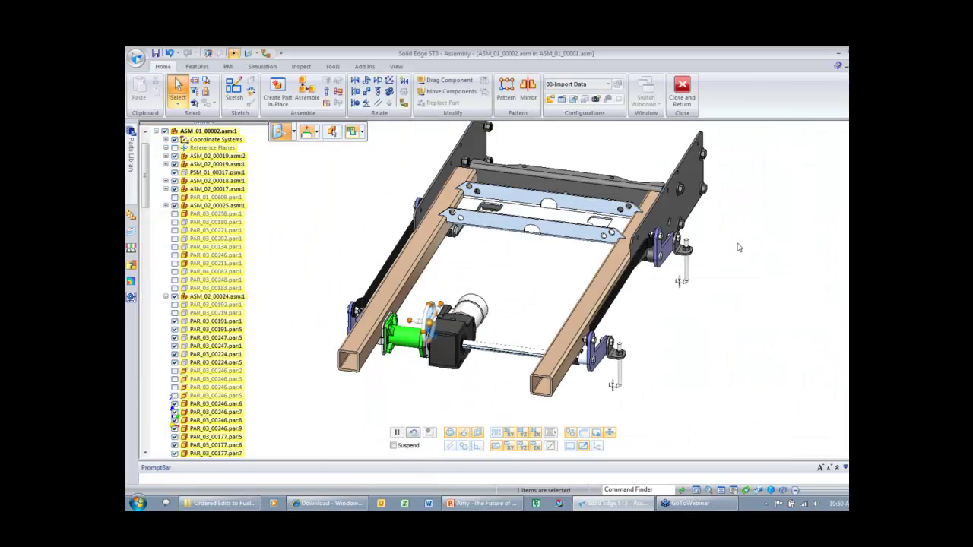
key(ctrl+j)
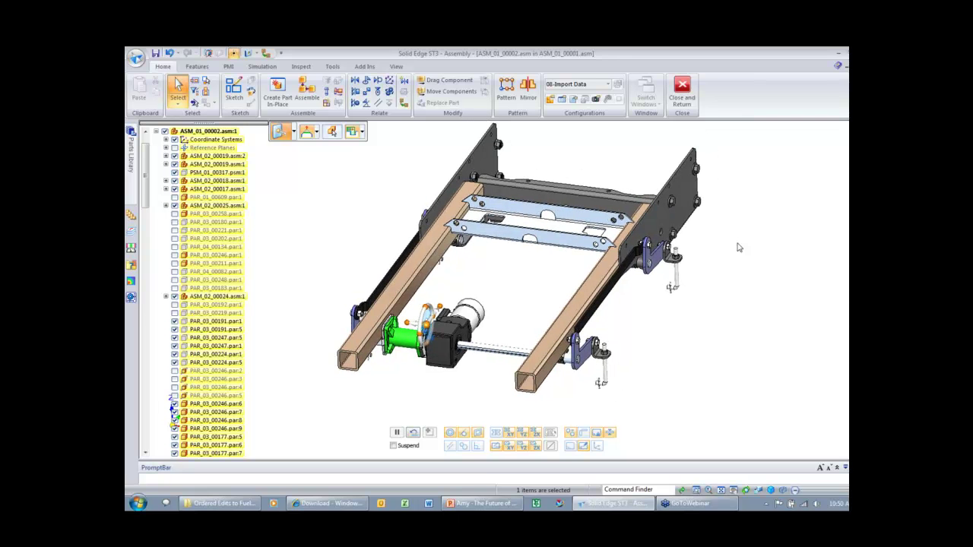
right_drag(743, 258, 745, 215)
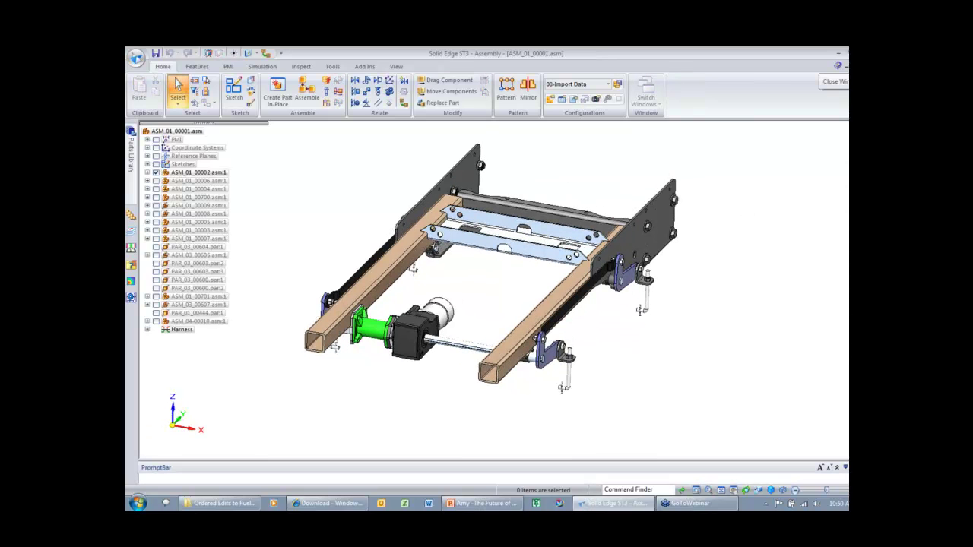
- Close the assembly, select the AutoCAD document AutoCAD_Hub_first.dwg for opening and bring up its translation options
click(507, 317)
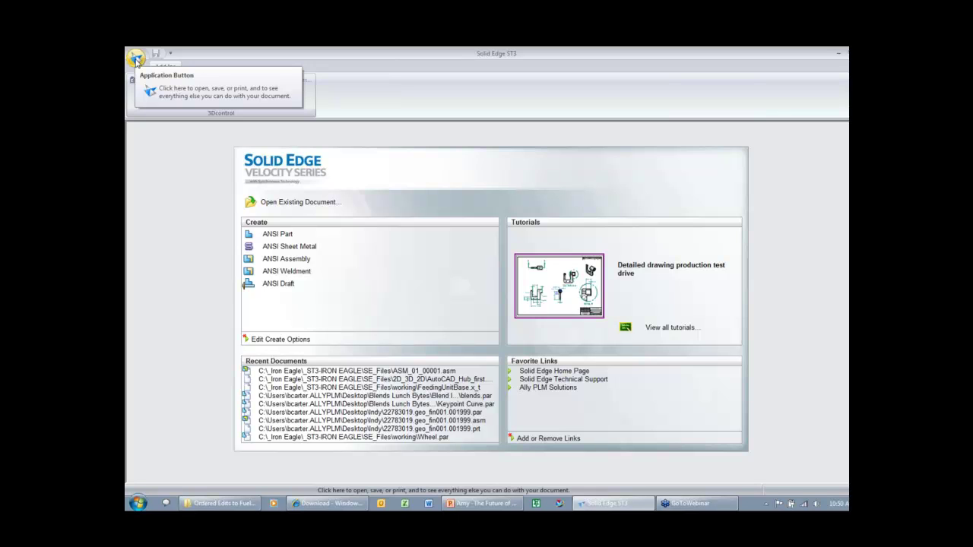
click(136, 58)
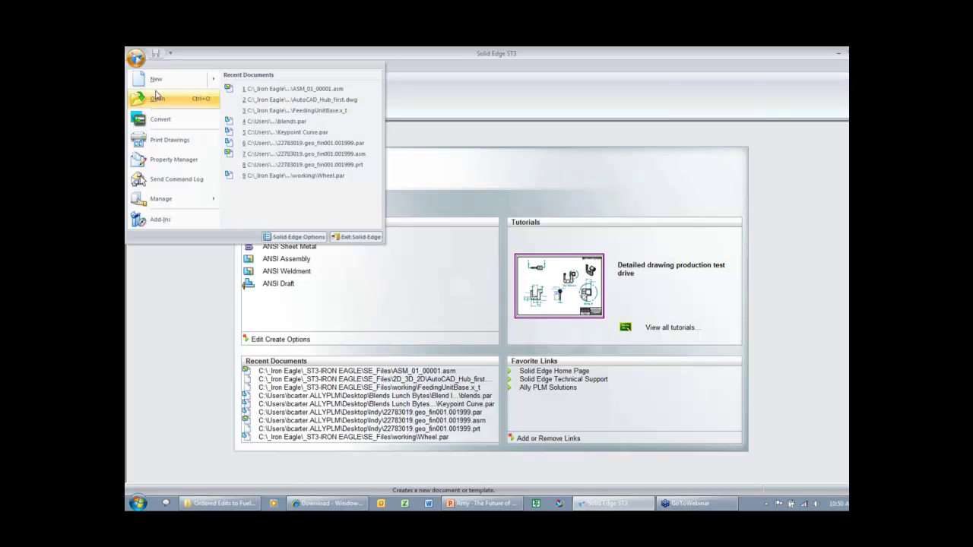
click(156, 97)
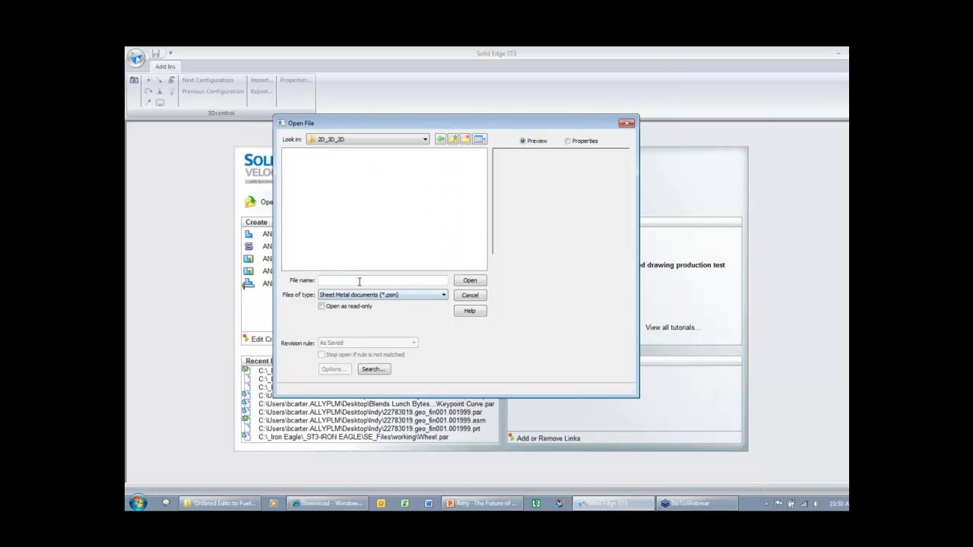
click(364, 295)
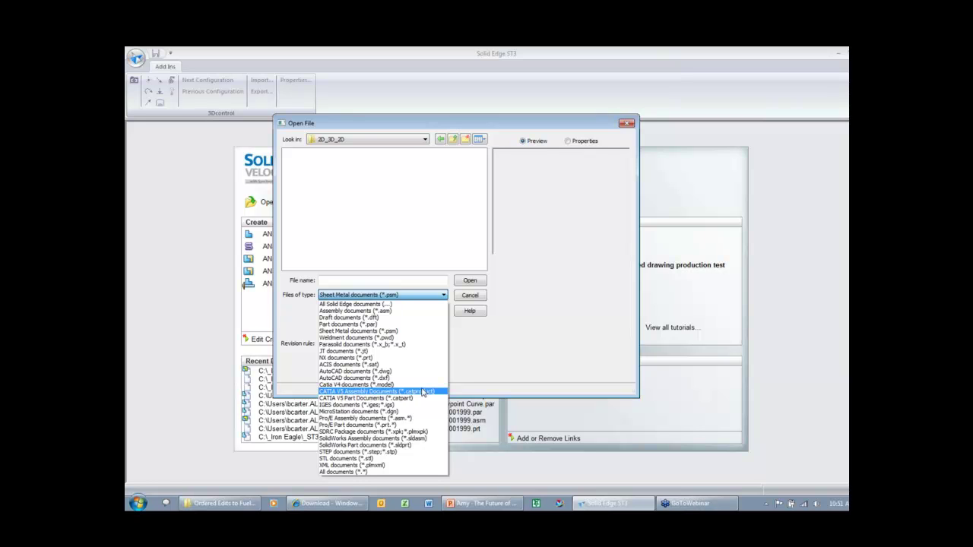
click(357, 370)
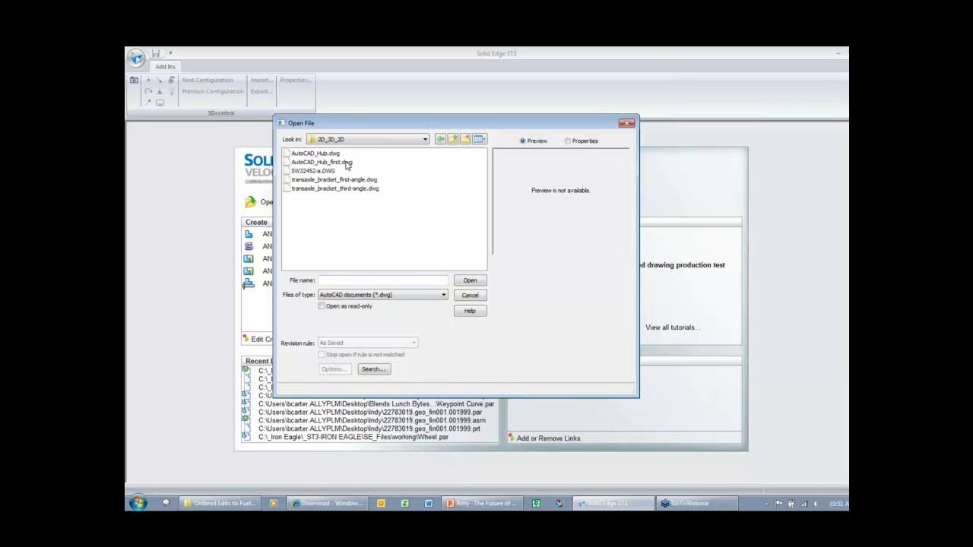
click(342, 163)
click(339, 369)
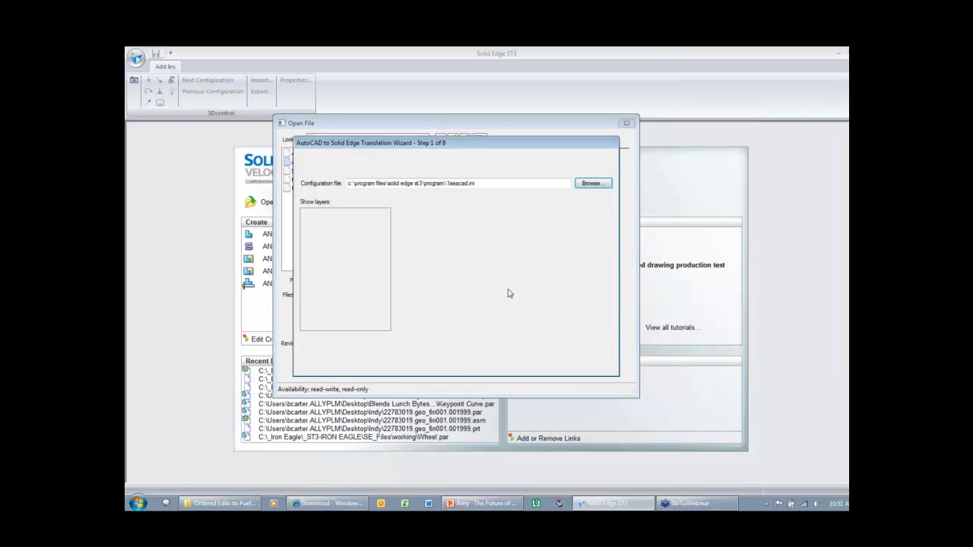
- Preview the hub drawing and accept millimeters as units and the C Wide (22in x 17in) sheet size for the translation
click(422, 199)
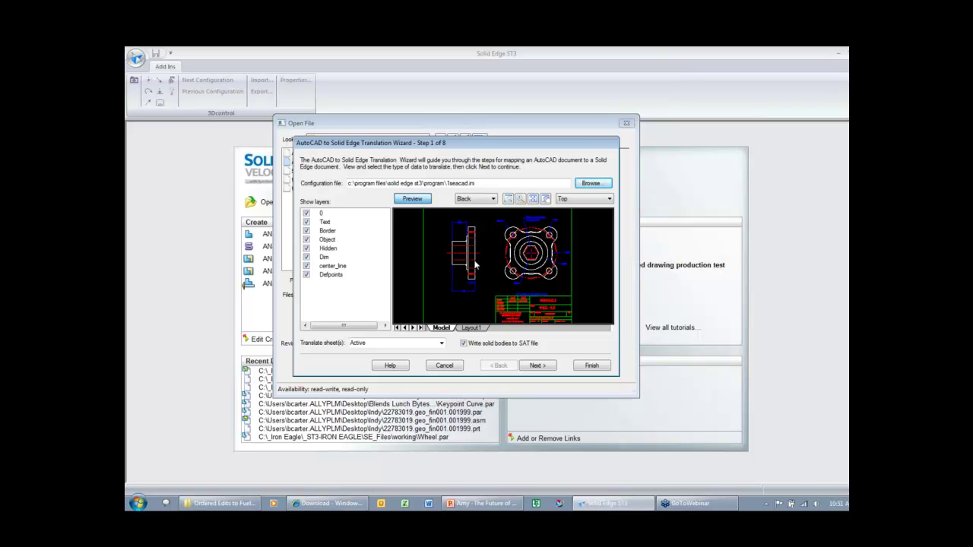
click(541, 366)
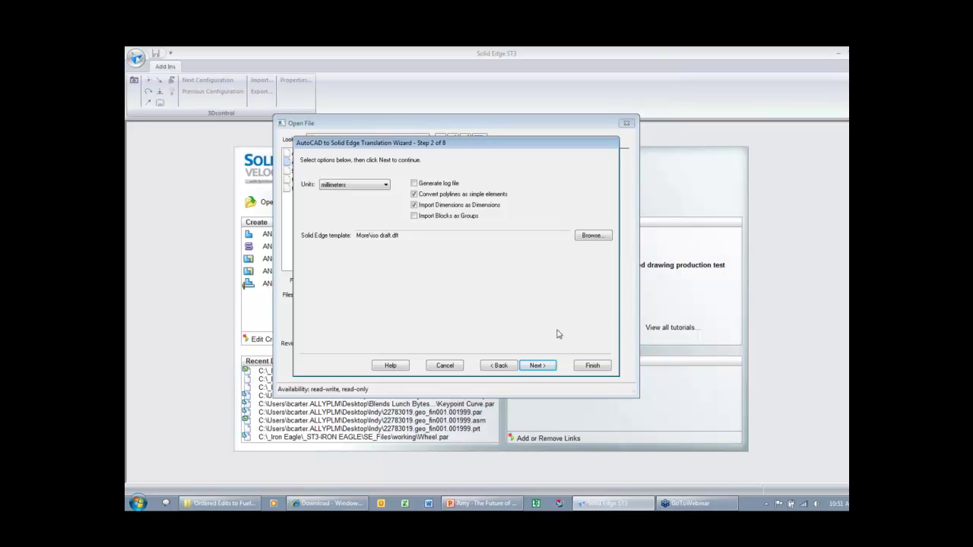
click(540, 367)
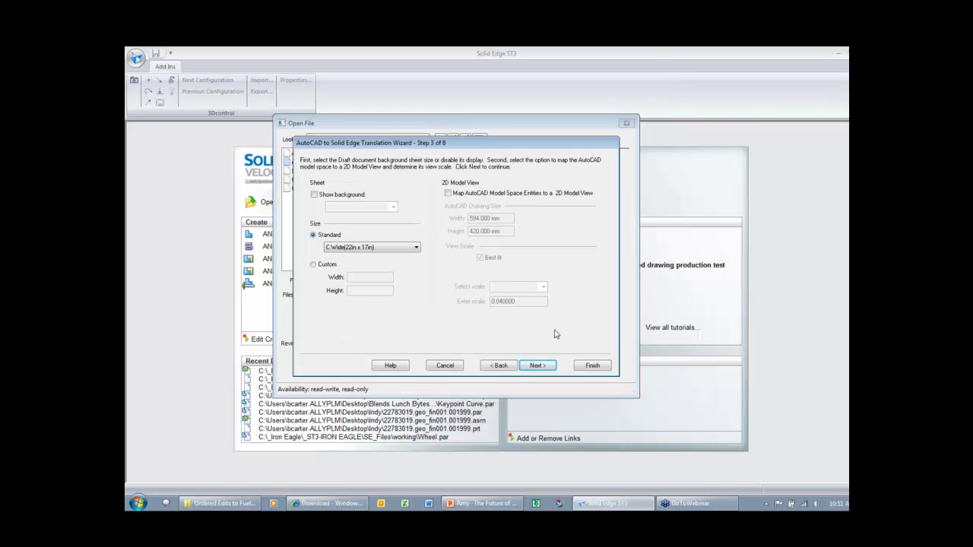
click(538, 366)
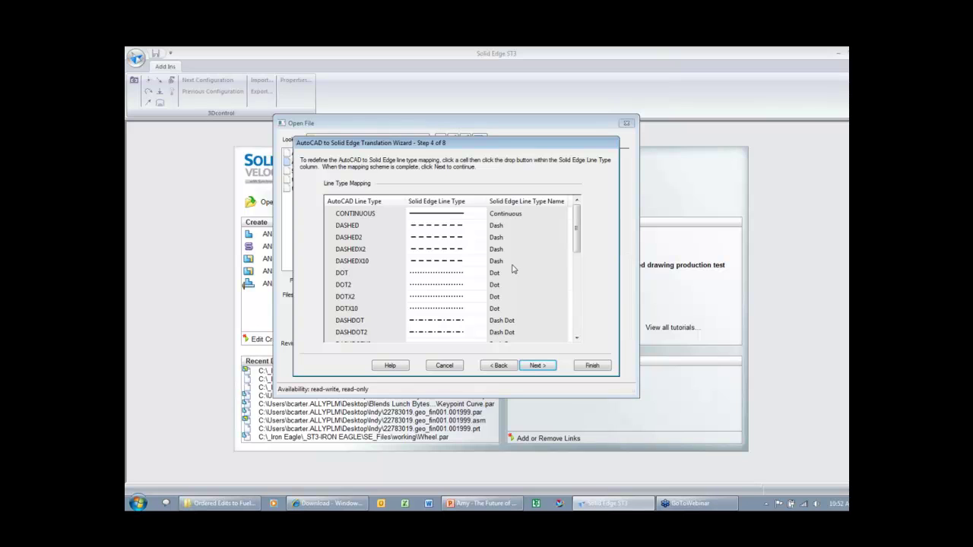
- Examine the replacement line types offered for the AutoCAD DASHED2 line type
click(480, 239)
click(481, 238)
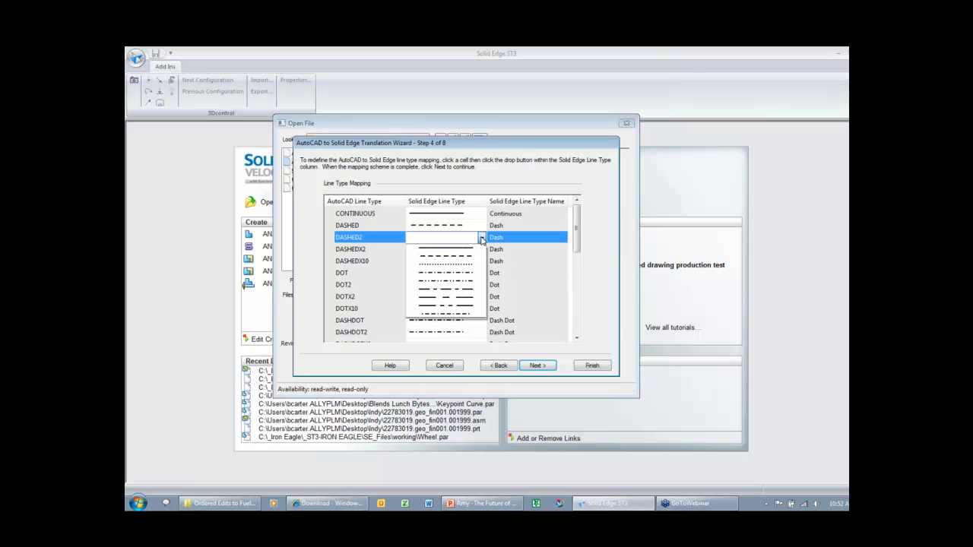
click(445, 307)
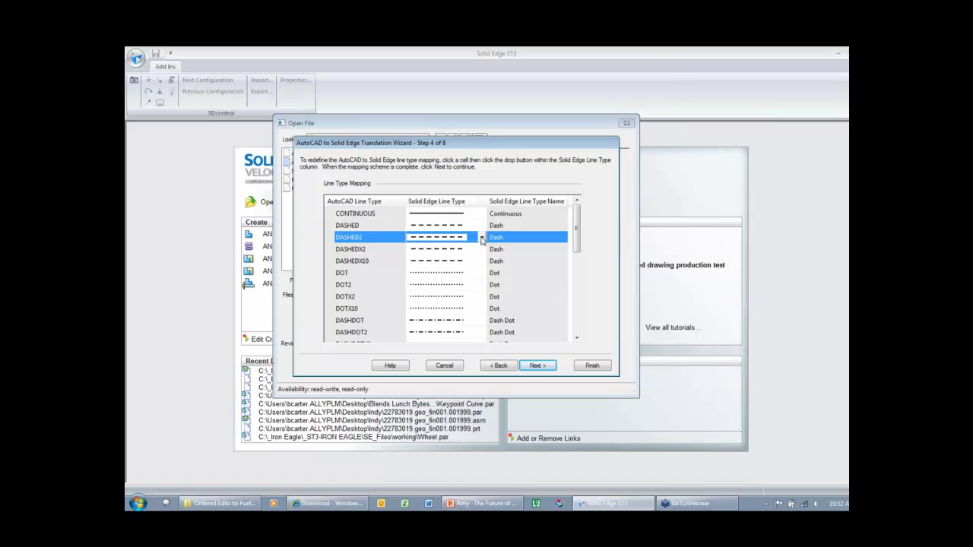
- Finish the translation setup with the existing mappings, saving to the original configuration file, and open AutoCAD_Hub_first.dwg
click(536, 366)
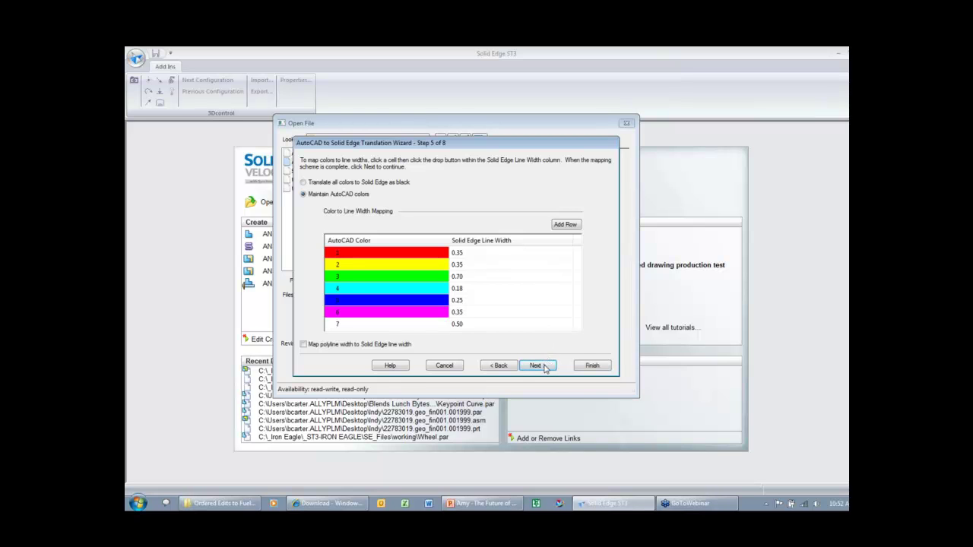
click(537, 366)
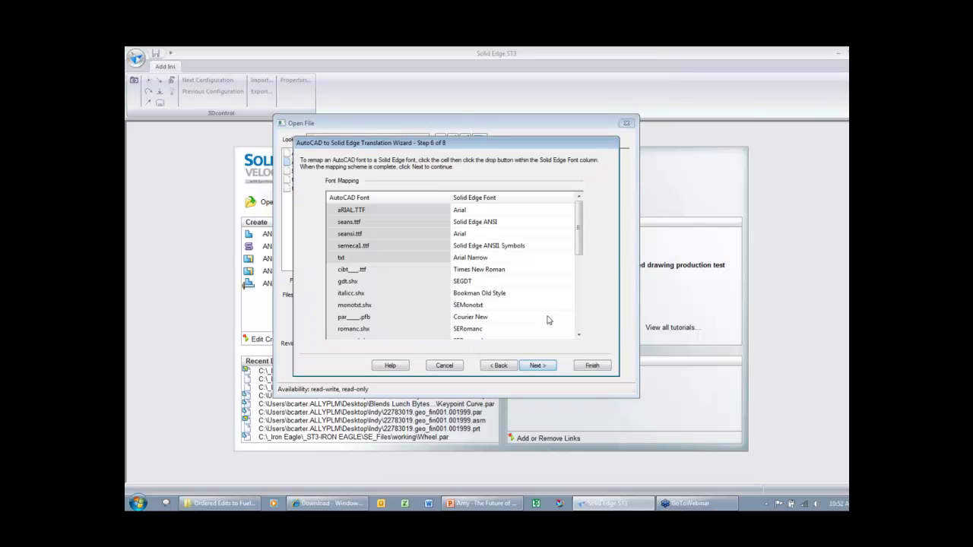
click(538, 367)
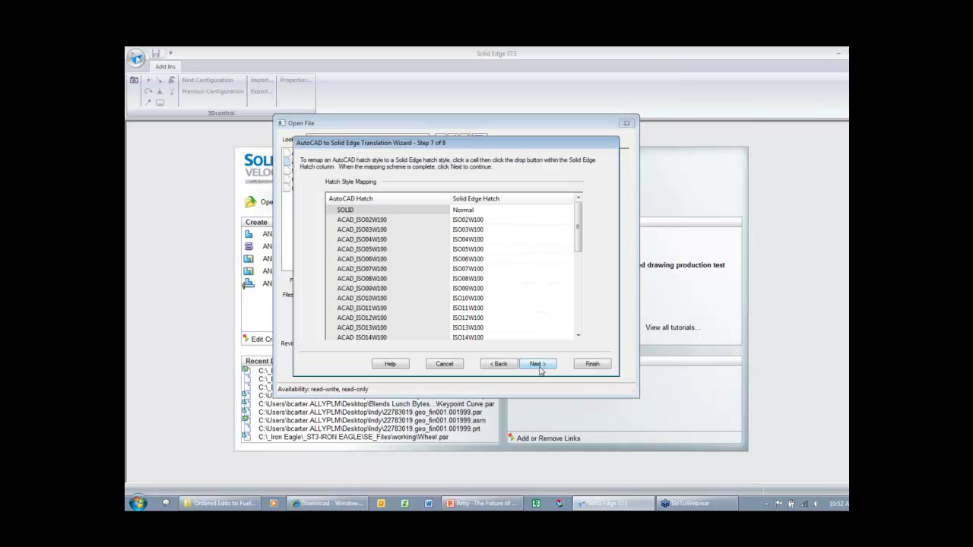
click(539, 365)
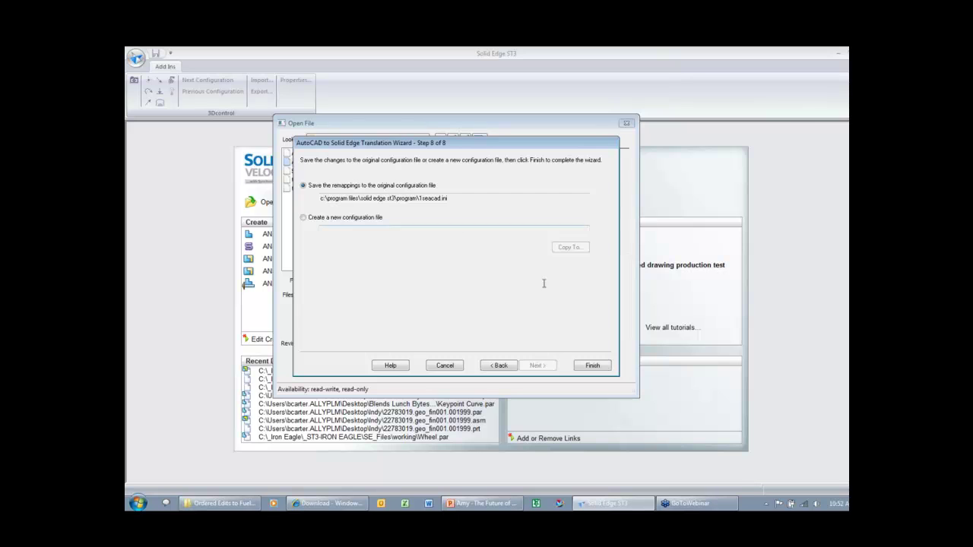
click(590, 366)
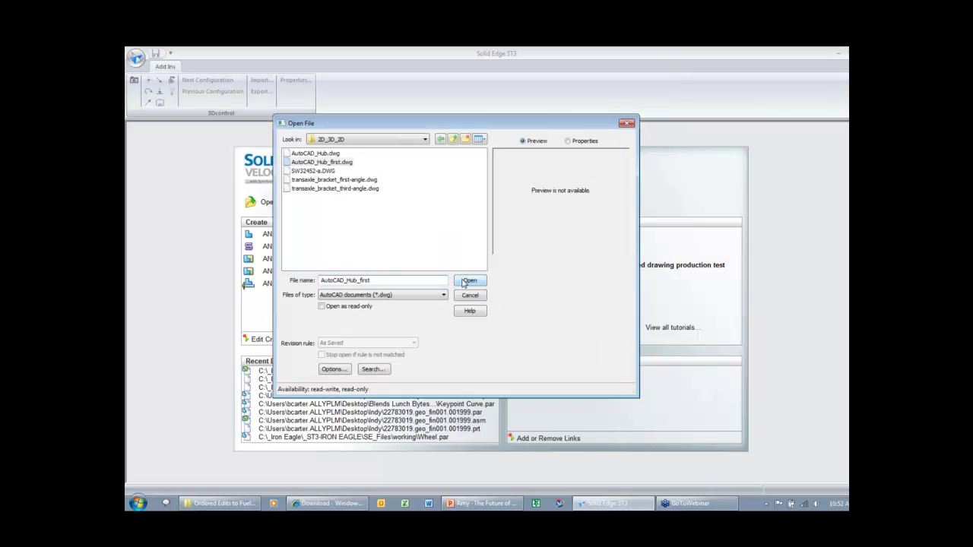
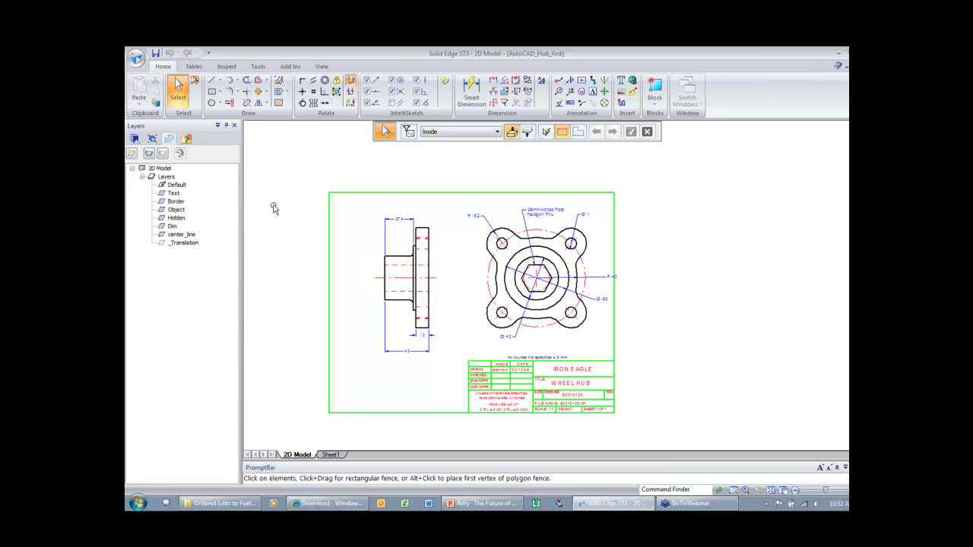
- Hide the Text, Border, Hidden and center_line layers and fit the remaining wheel hub geometry in the view
click(181, 234)
ctrl+click(177, 217)
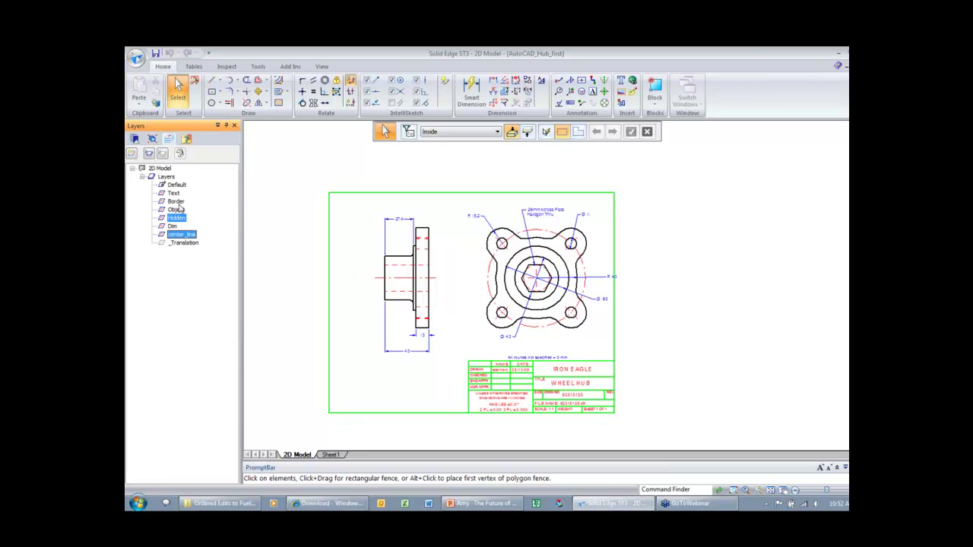
ctrl+click(176, 201)
click(162, 153)
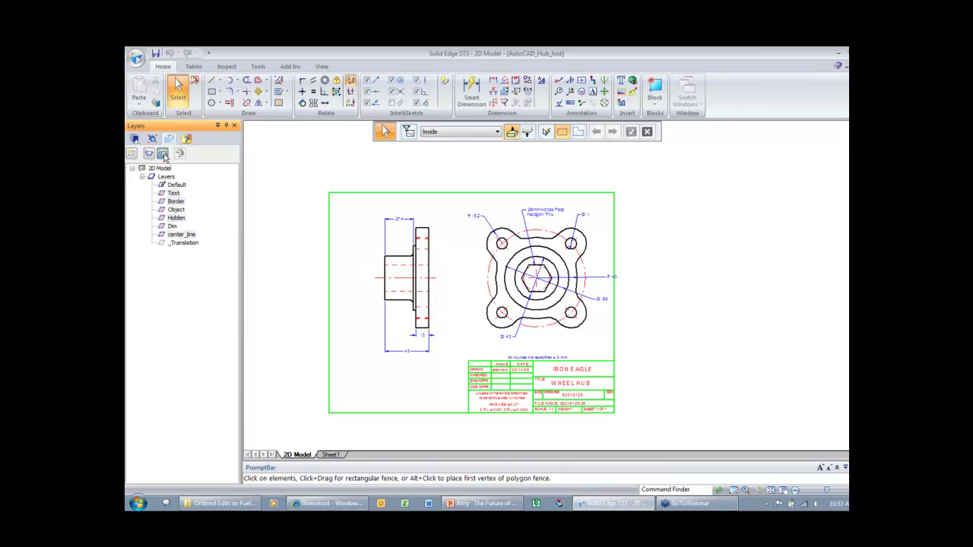
middle_click(287, 204)
middle_click(288, 204)
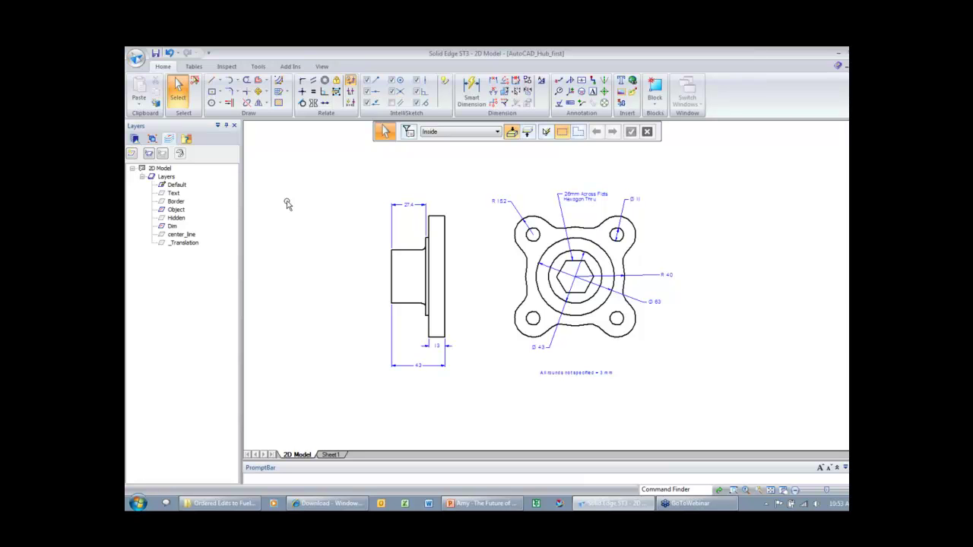
- Start Create 3D for a new file based on the White_Iso.par template and proceed to the view selection
right_click(279, 218)
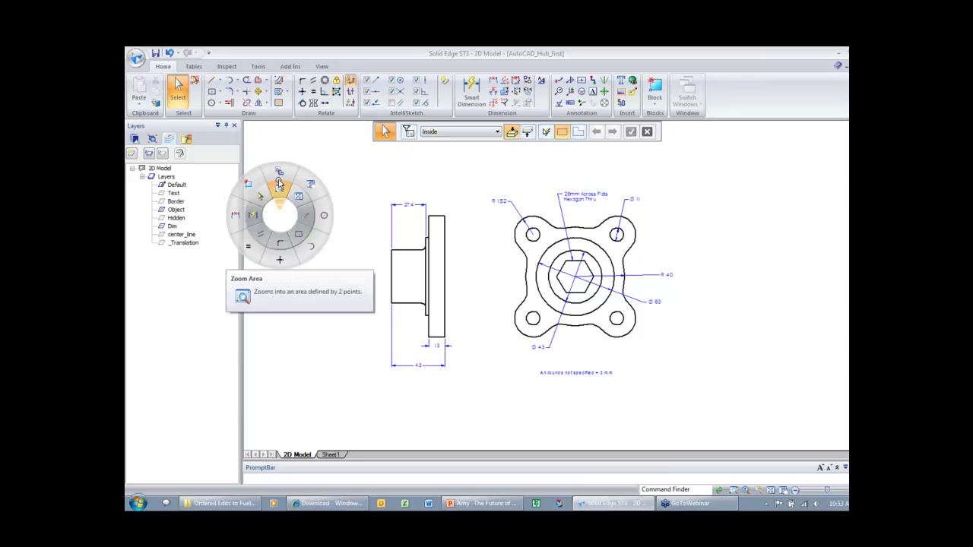
click(292, 170)
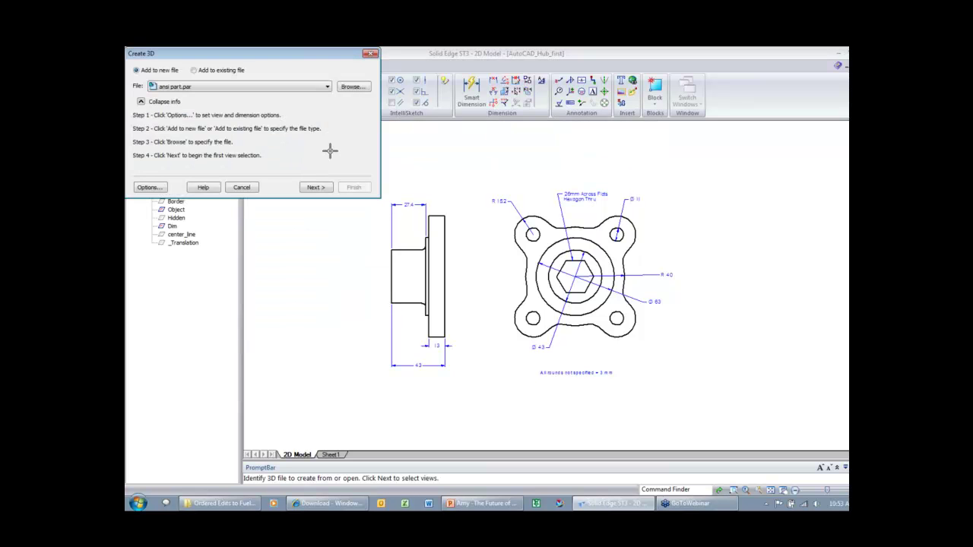
click(351, 88)
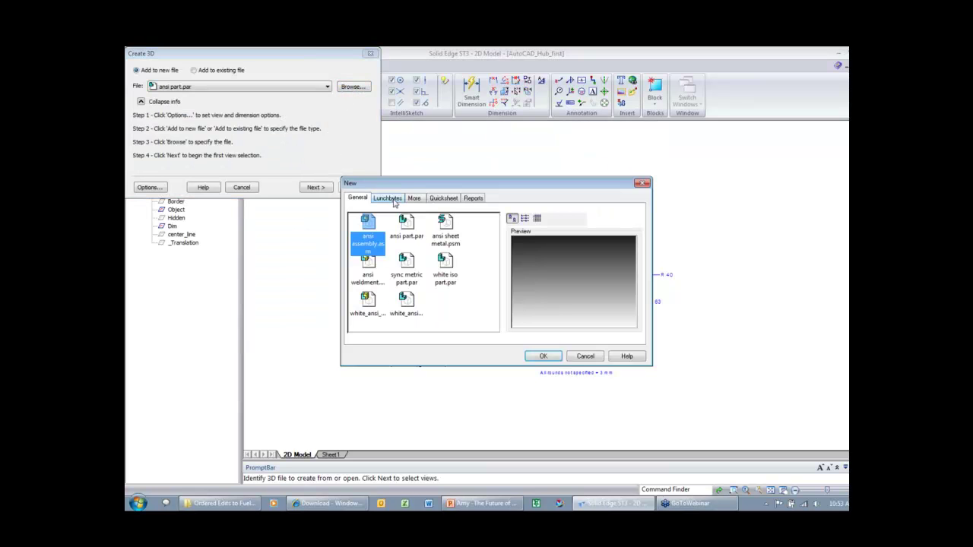
click(387, 198)
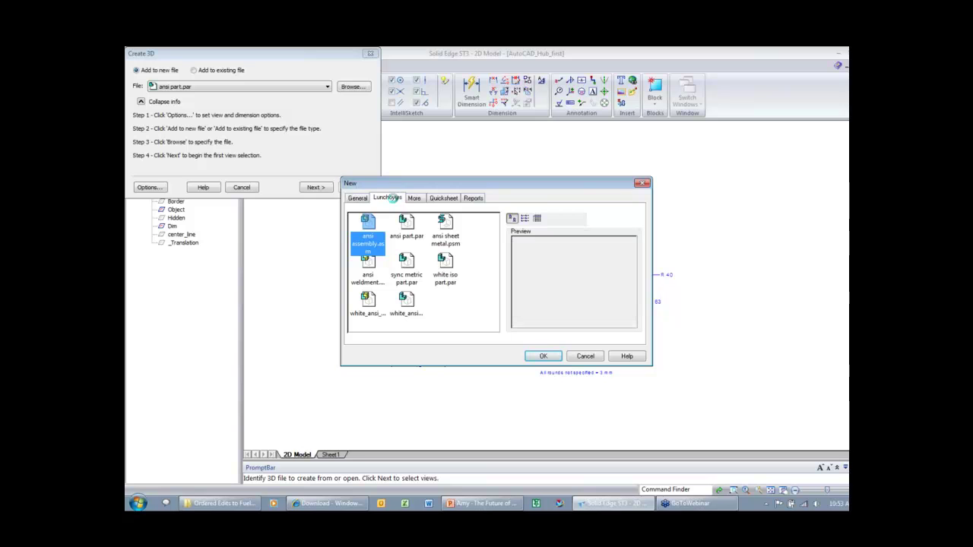
click(405, 266)
click(543, 355)
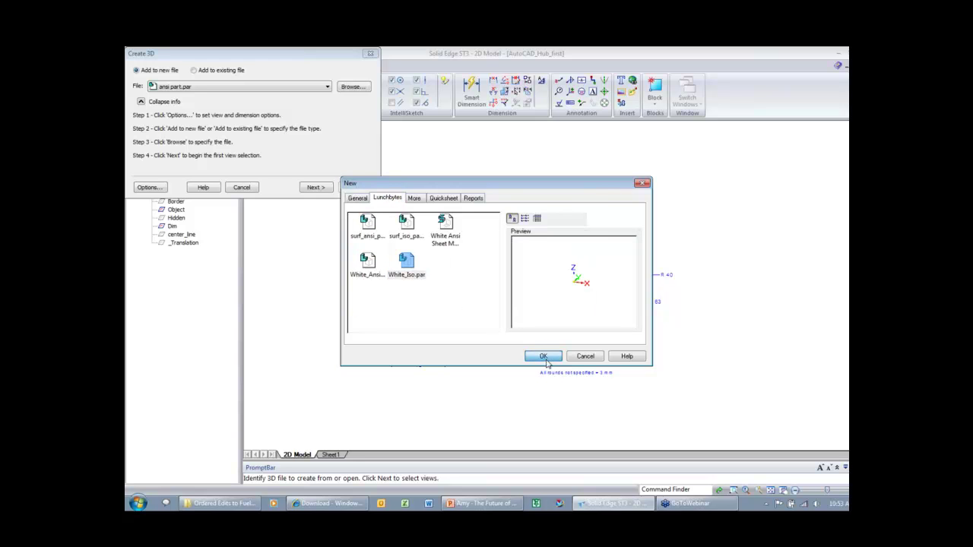
click(309, 189)
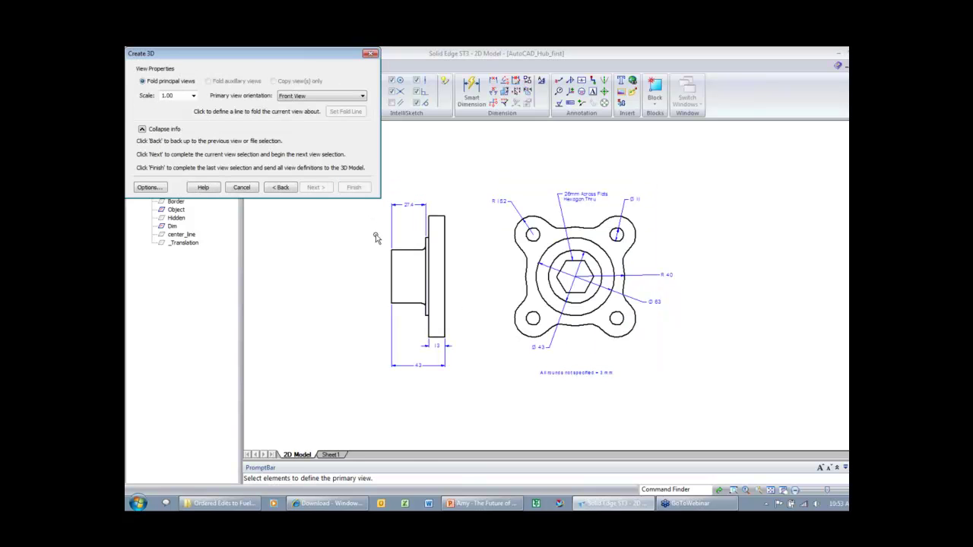
- Define the hub's side profile with its dimensions as the Front View and the flange face as the folded principal view
drag(385, 193, 476, 396)
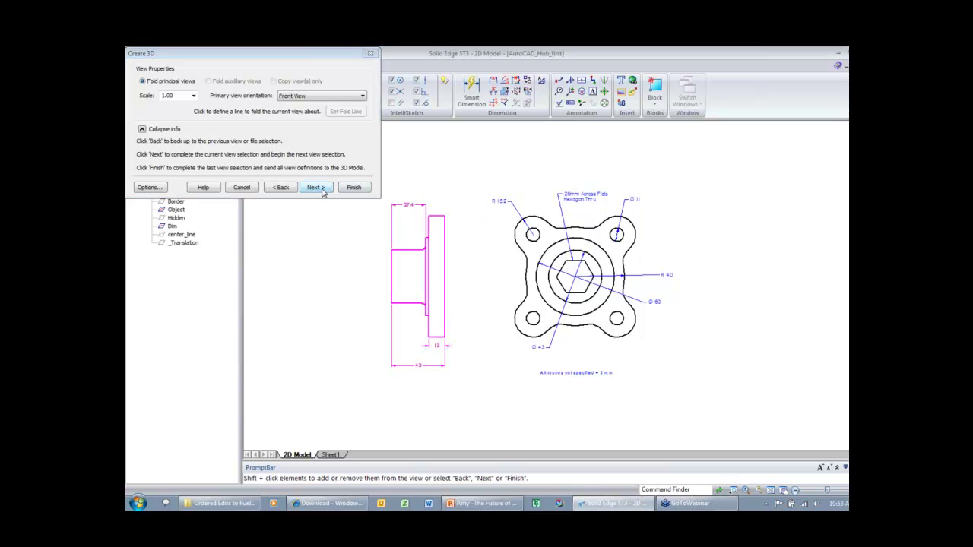
click(323, 190)
drag(481, 174, 657, 391)
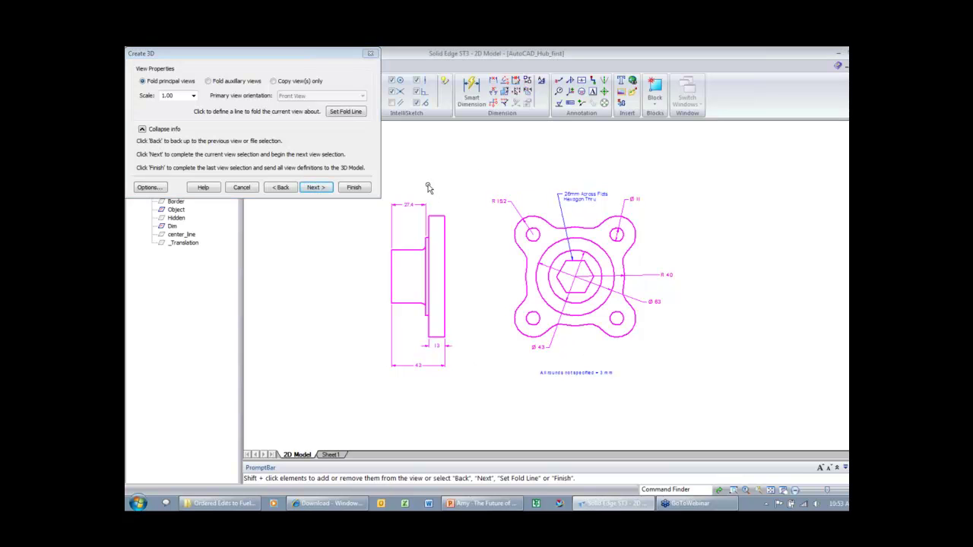
- Set a vertical fold line from the flange view's hexagon centre and generate the folded sketches in the new part
click(347, 114)
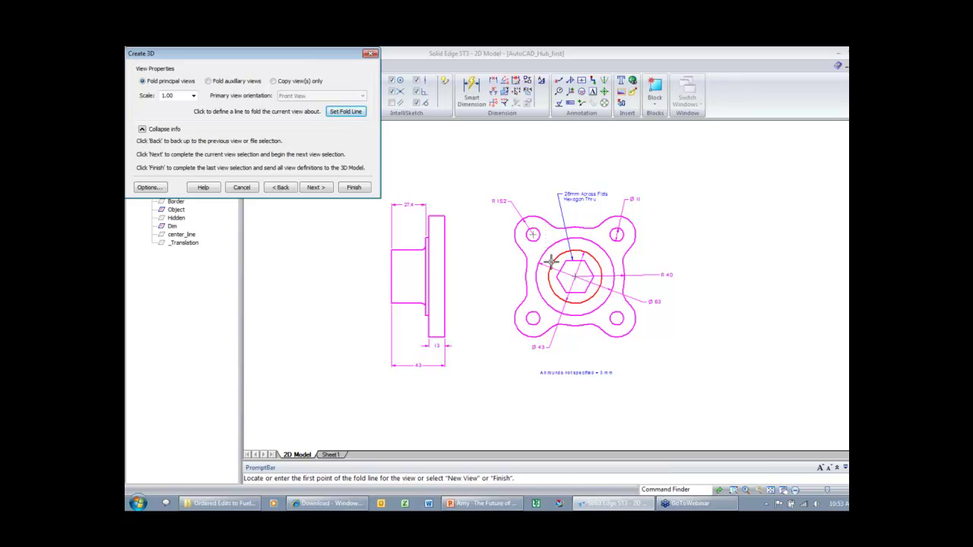
click(575, 278)
click(575, 315)
click(353, 187)
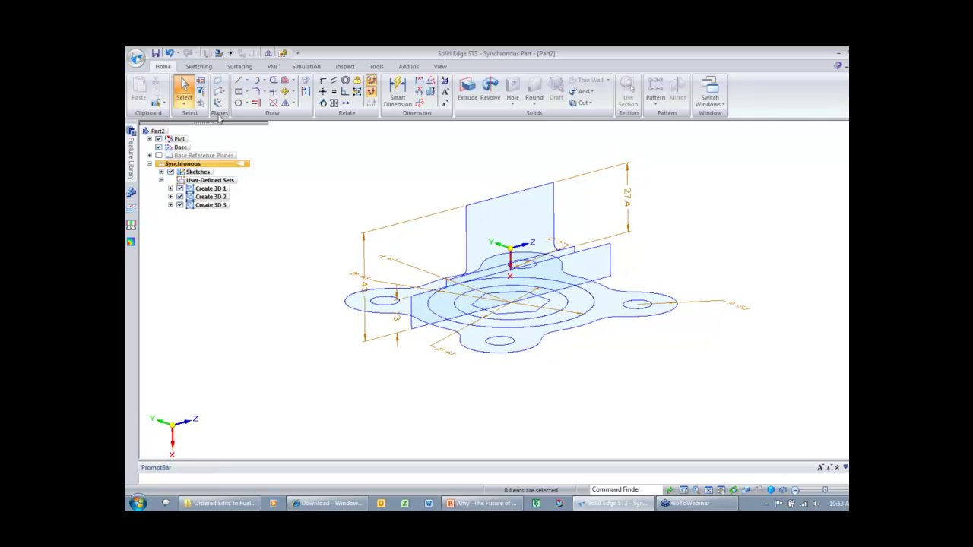
- Extrude the ring between the hexagon and the 43 mm circle 43 mm, up to the side profile's upper edge
click(560, 301)
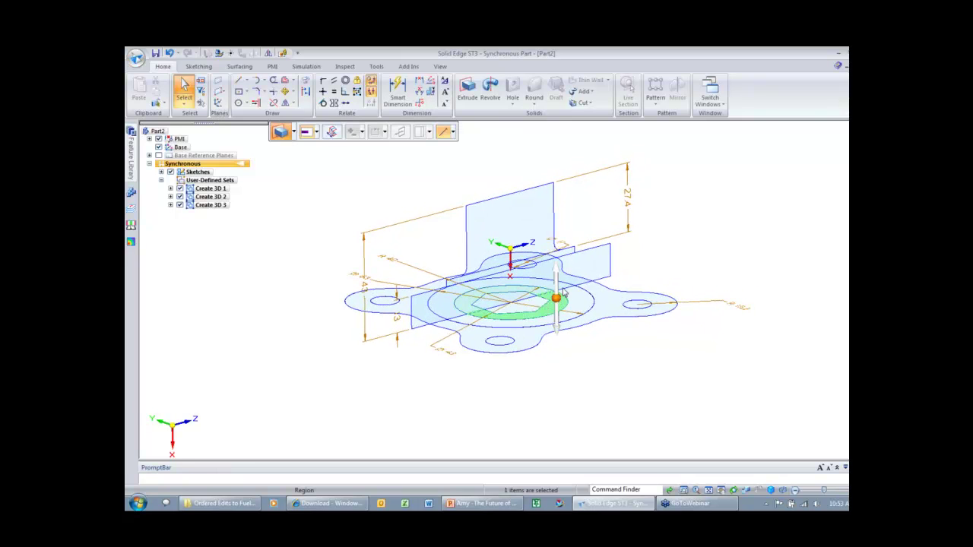
click(560, 298)
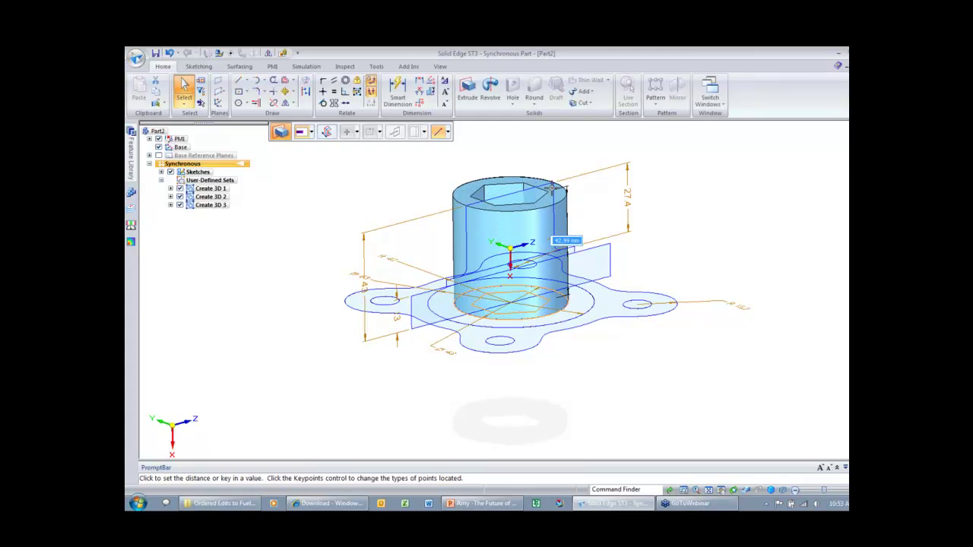
click(553, 188)
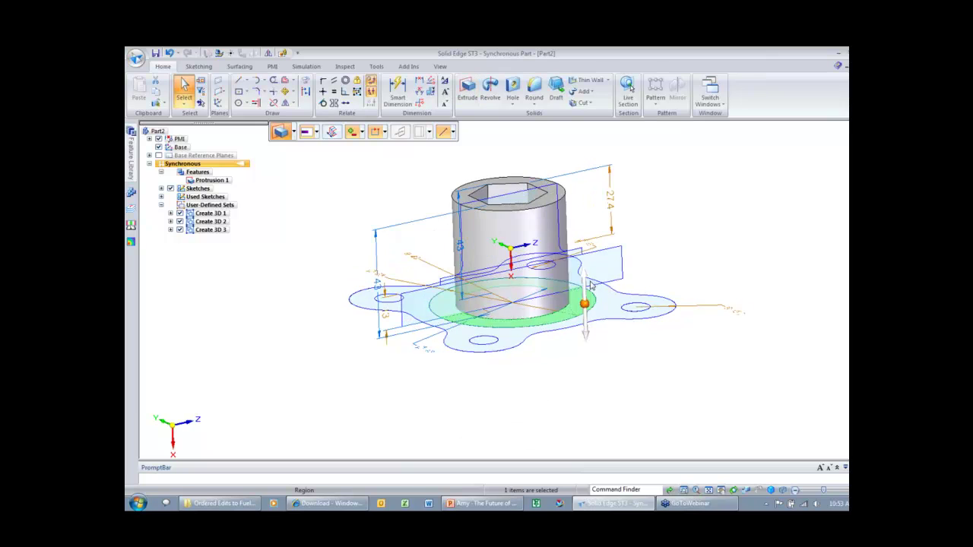
- Extrude the ring between the 43 mm and 63 mm circles up to the shoulder of the side profile
click(585, 293)
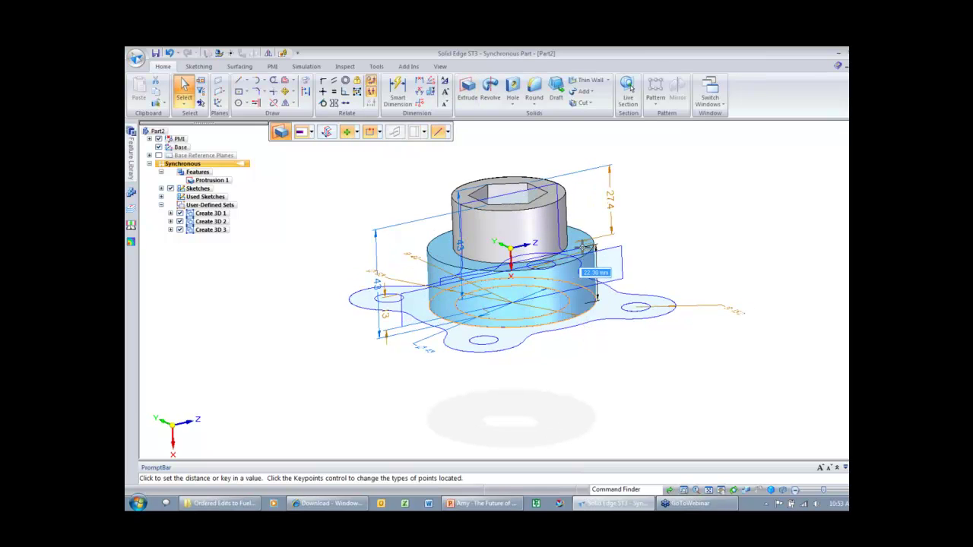
click(583, 247)
middle_drag(600, 398, 606, 403)
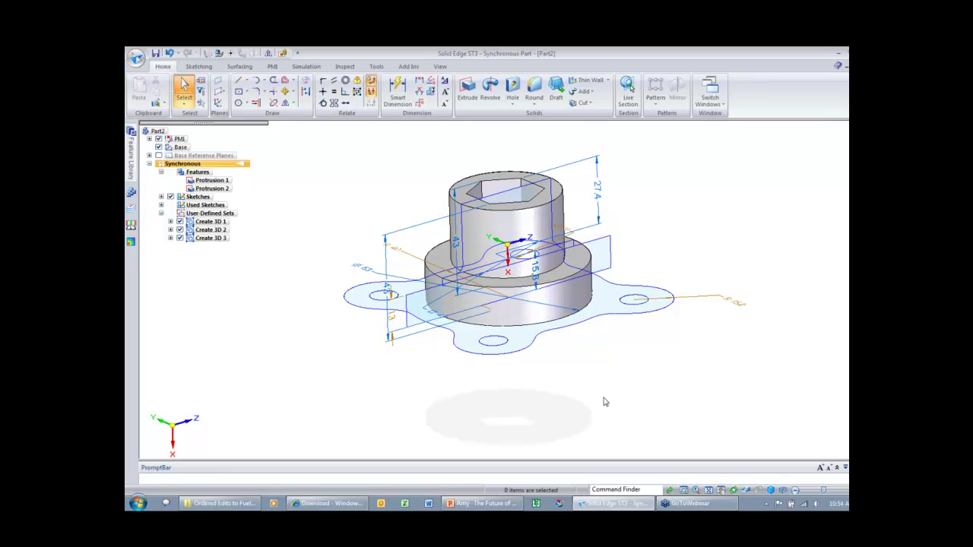
- Extrude the four-lobed flange region 13 mm, up to the side profile's flange edge, and hide the sketches
click(599, 301)
click(612, 264)
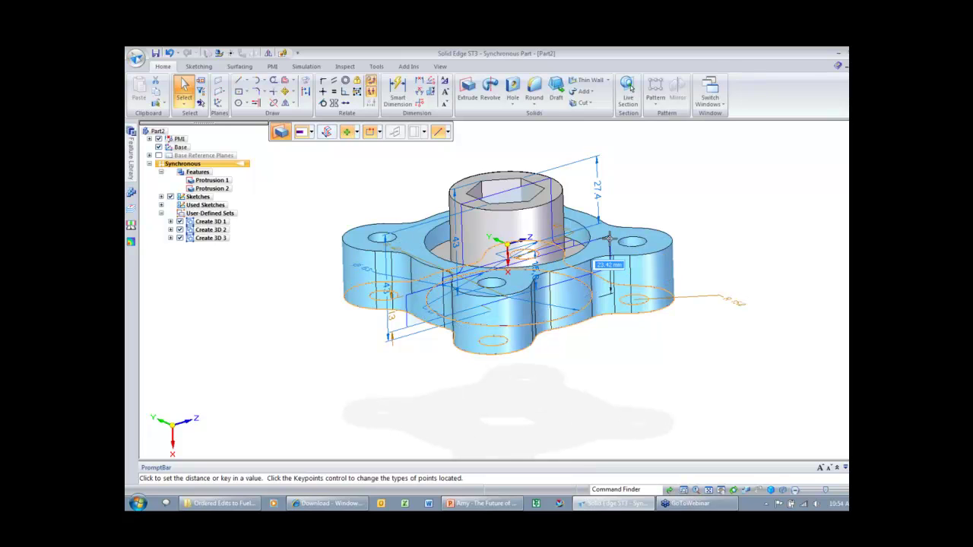
click(609, 239)
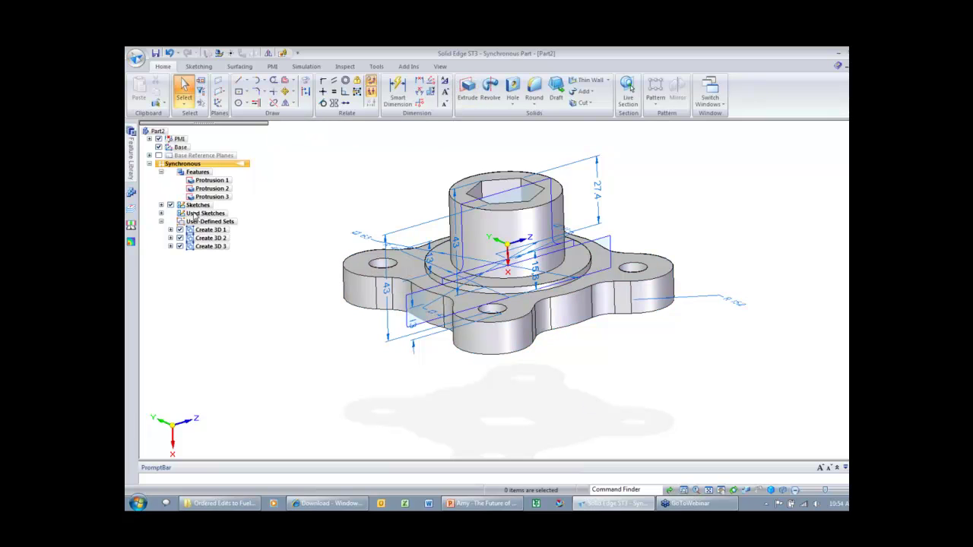
click(170, 204)
middle_drag(296, 221, 306, 244)
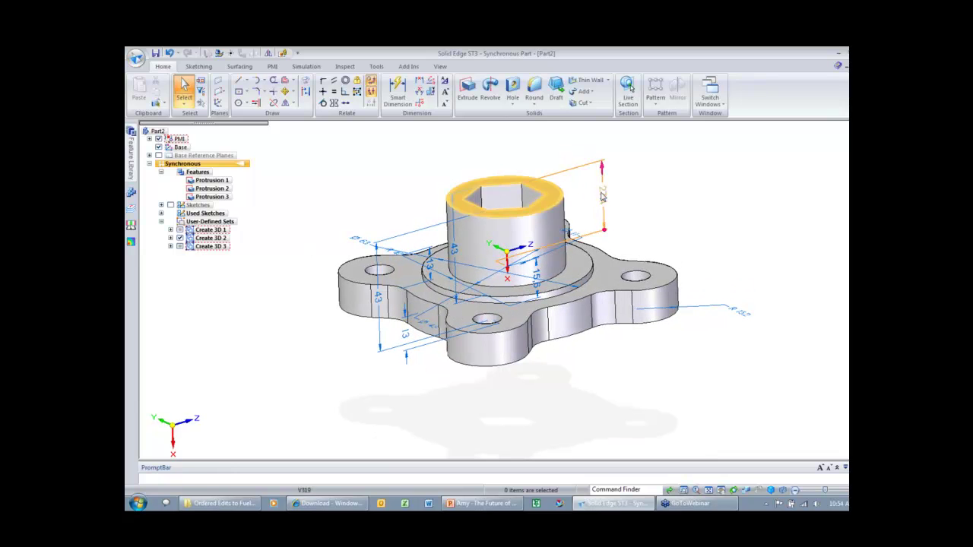
- Set the barrel's height above the shoulder to 30 mm and lock that dimension
click(602, 197)
text(30)
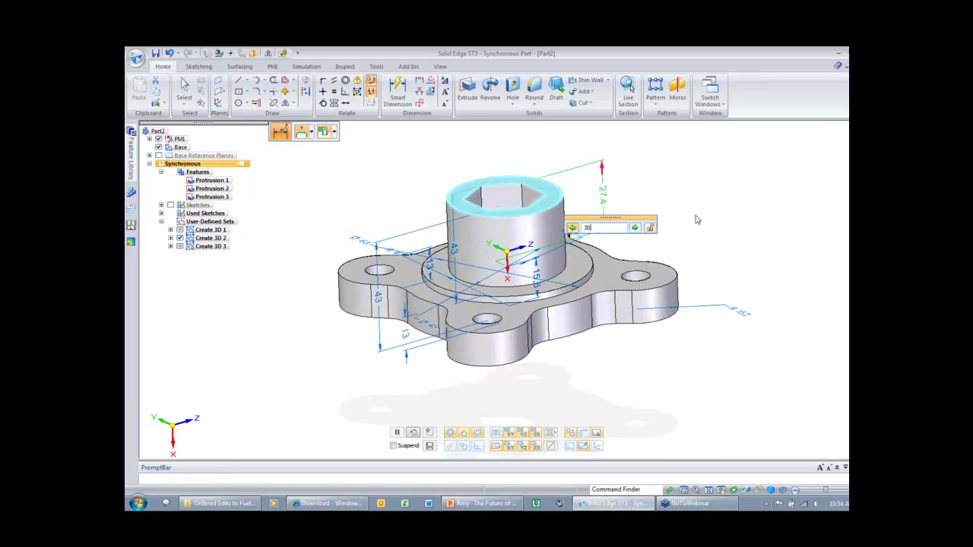
click(650, 229)
click(650, 228)
key(Return)
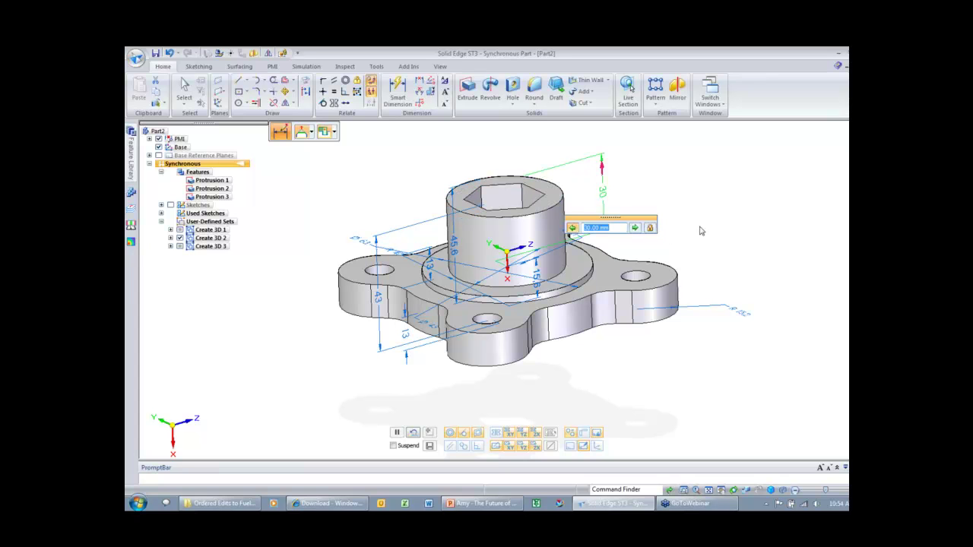
- Set the hub's overall height to 50 mm and the flange thickness to 15 mm
click(456, 245)
middle_drag(387, 207, 369, 197)
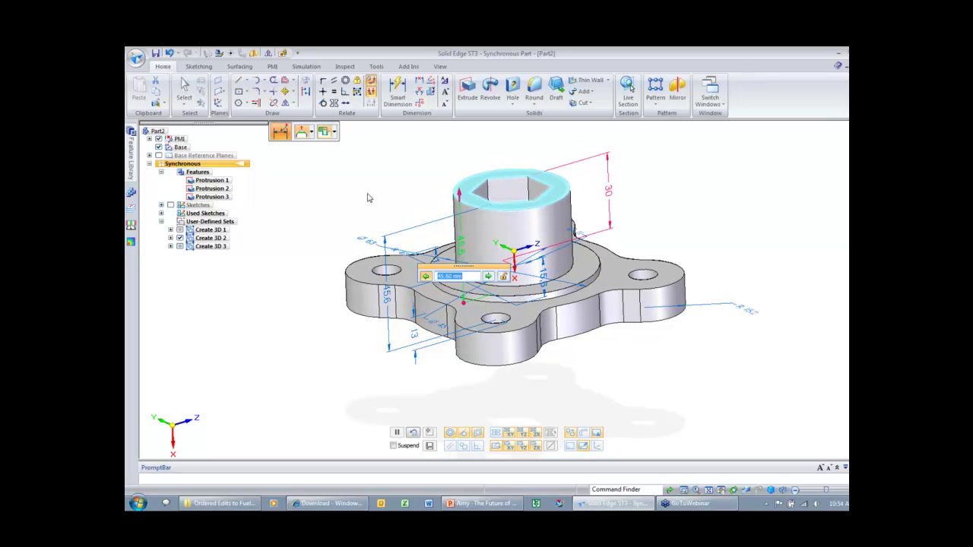
scroll(370, 197, up, 1)
key(Up)
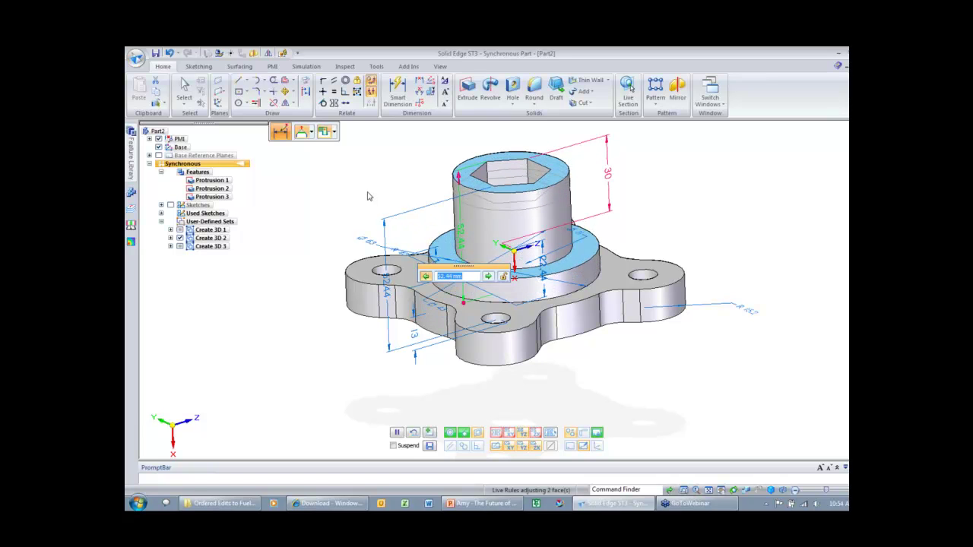
text(50)
key(Return)
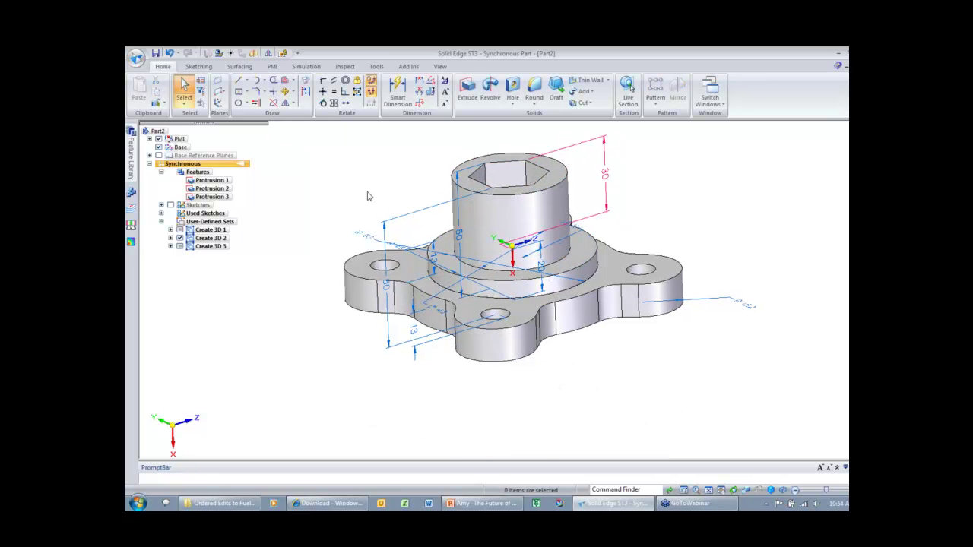
click(416, 327)
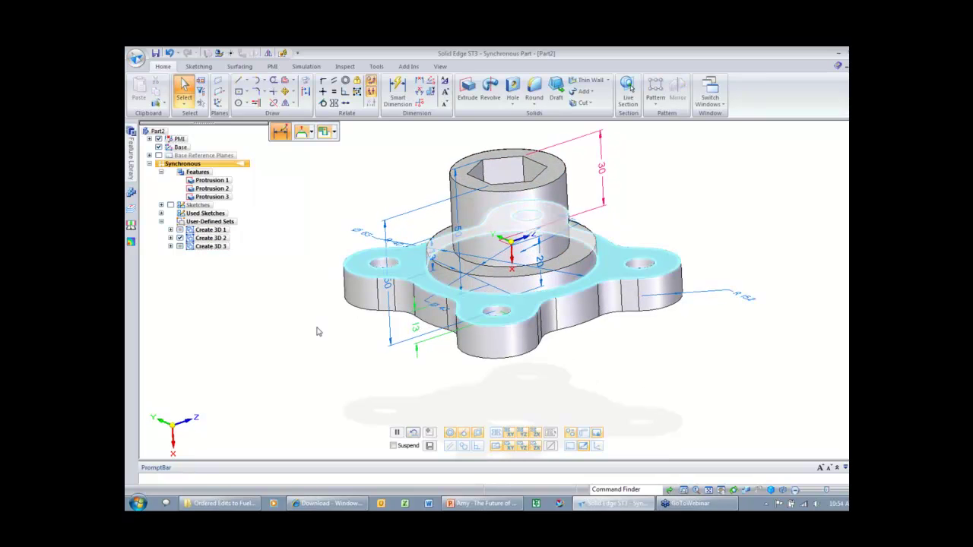
click(303, 332)
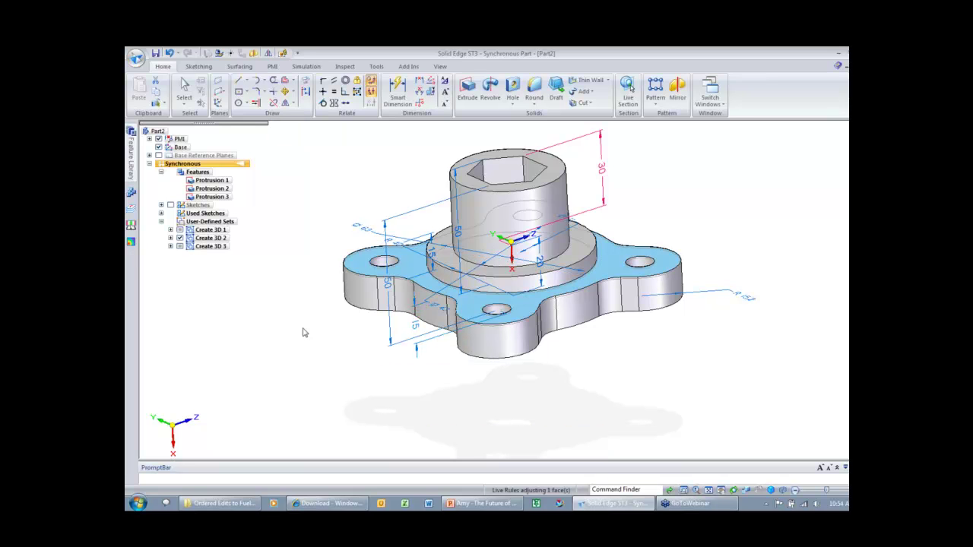
middle_drag(682, 247, 686, 288)
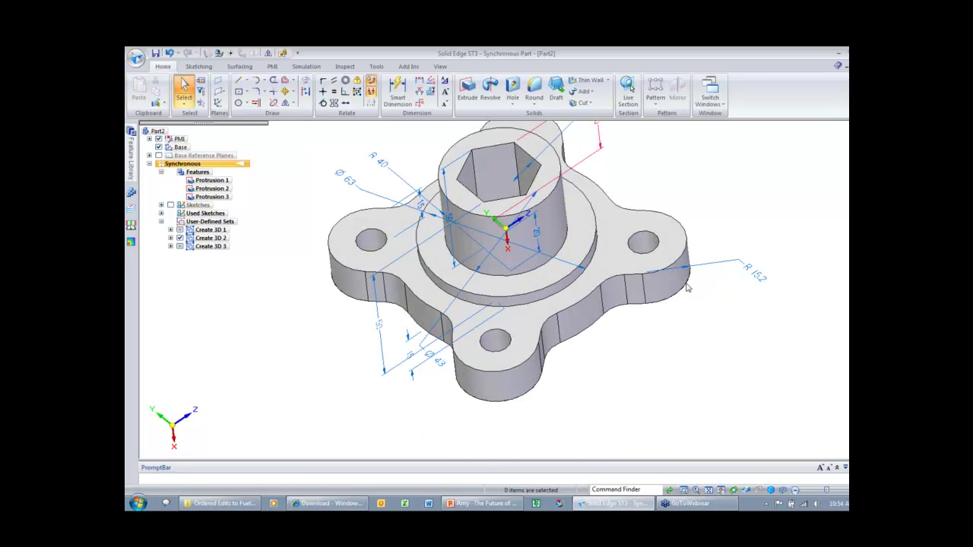
click(644, 245)
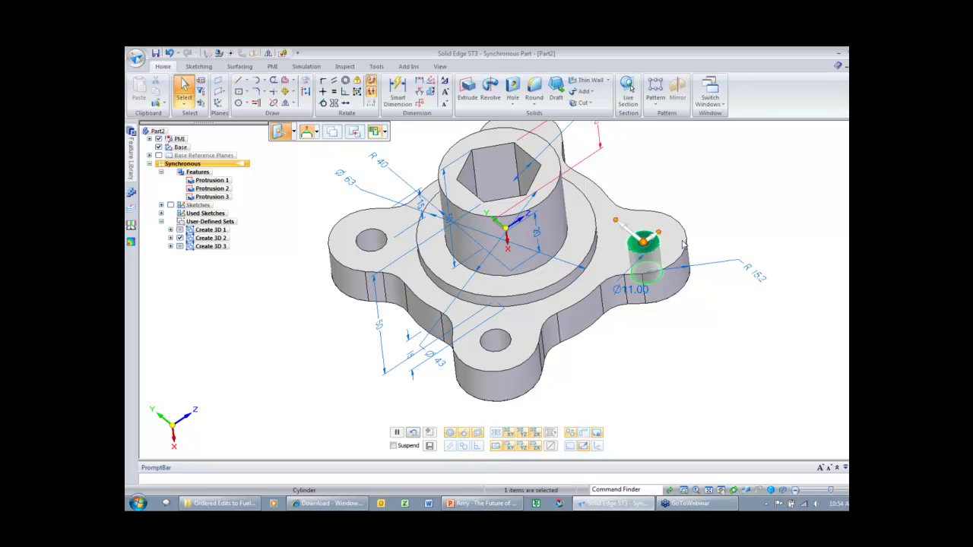
scroll(684, 244, down, 1)
middle_drag(684, 244, 638, 261)
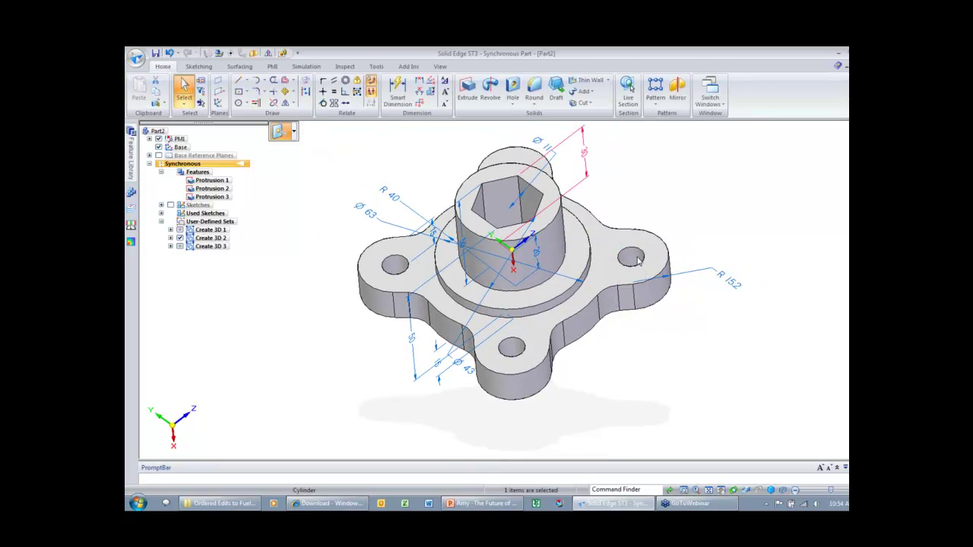
click(639, 261)
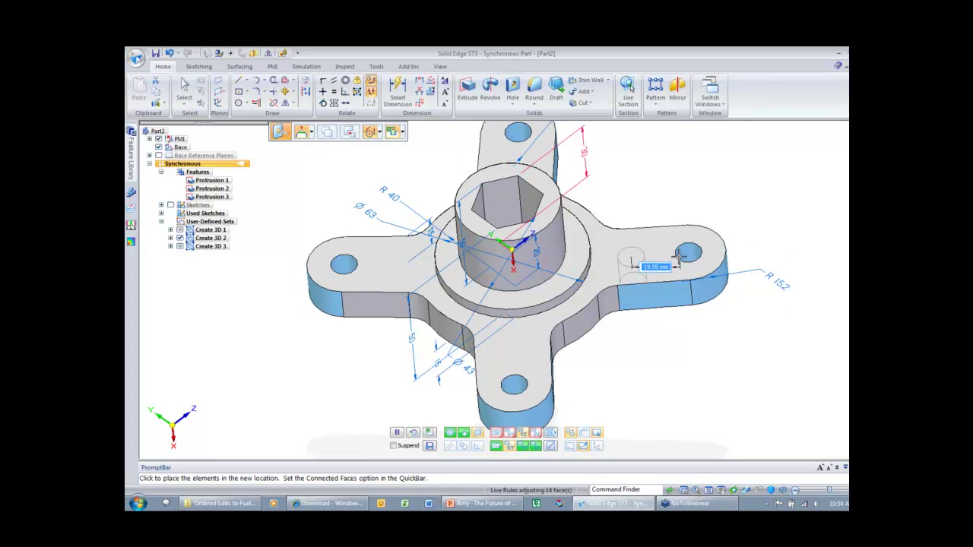
scroll(681, 254, down, 1)
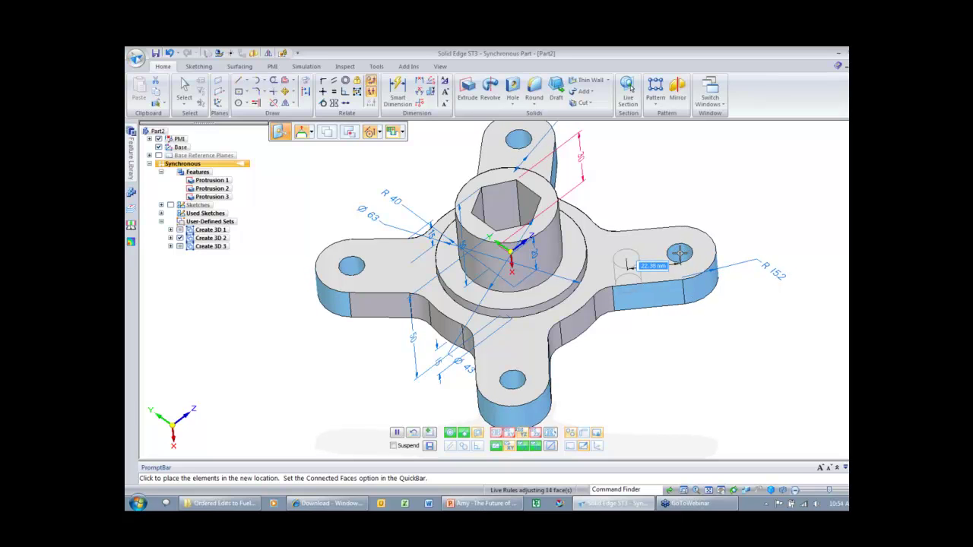
click(680, 253)
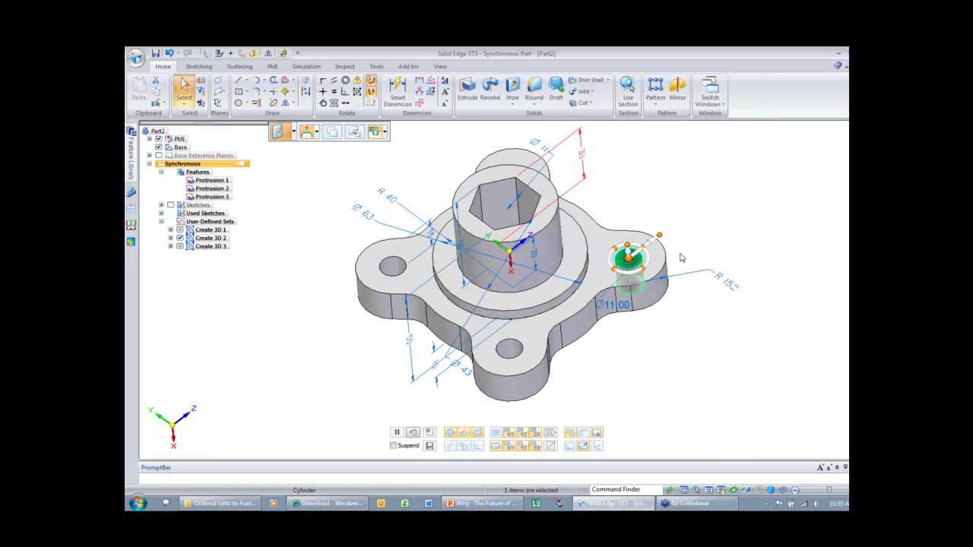
- Align the steering wheel on one flange hole towards the hub centre and move the hole outward to lengthen the four flange arms
click(660, 235)
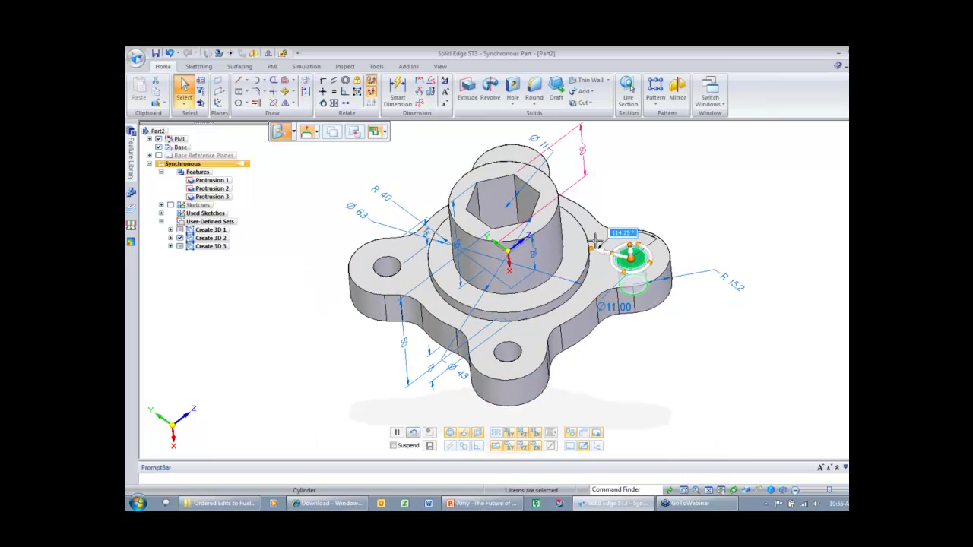
click(591, 257)
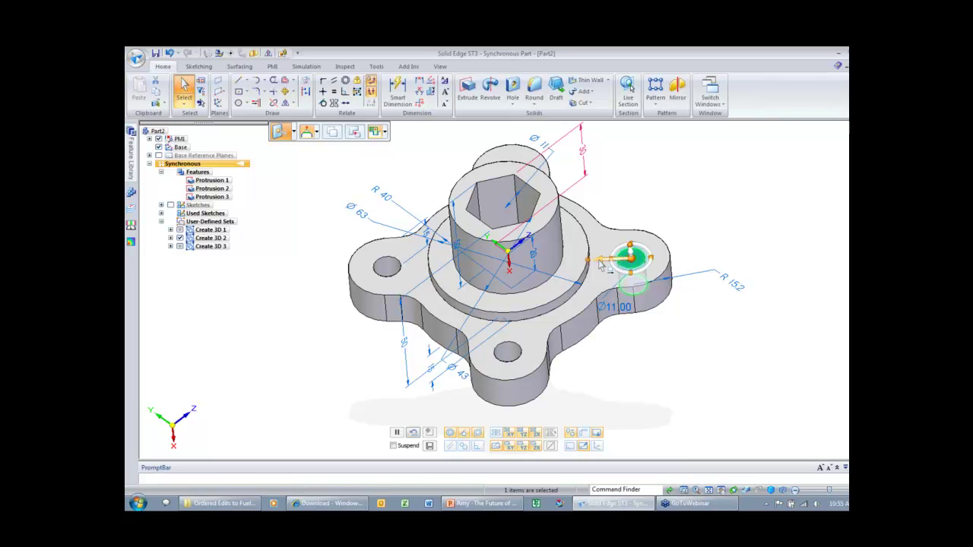
click(633, 262)
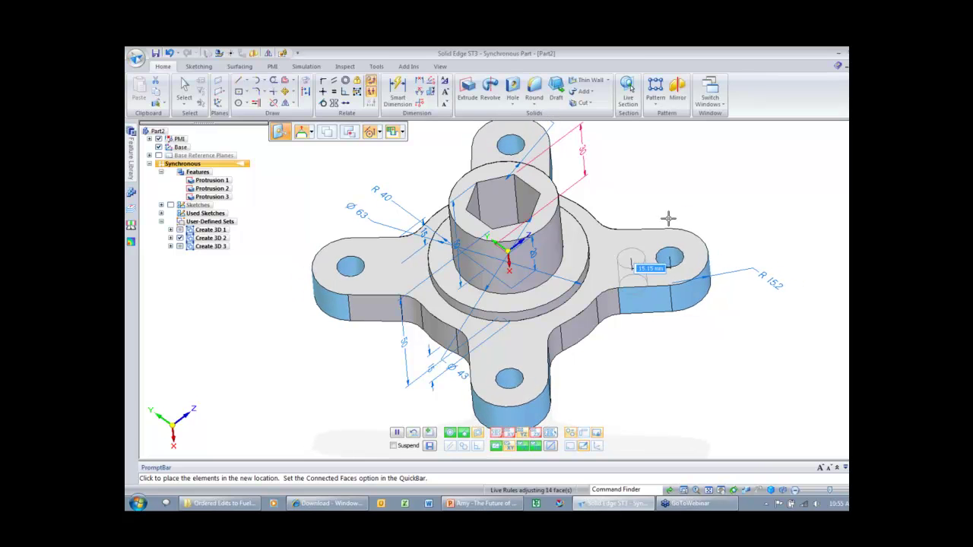
text(152)
key(Return)
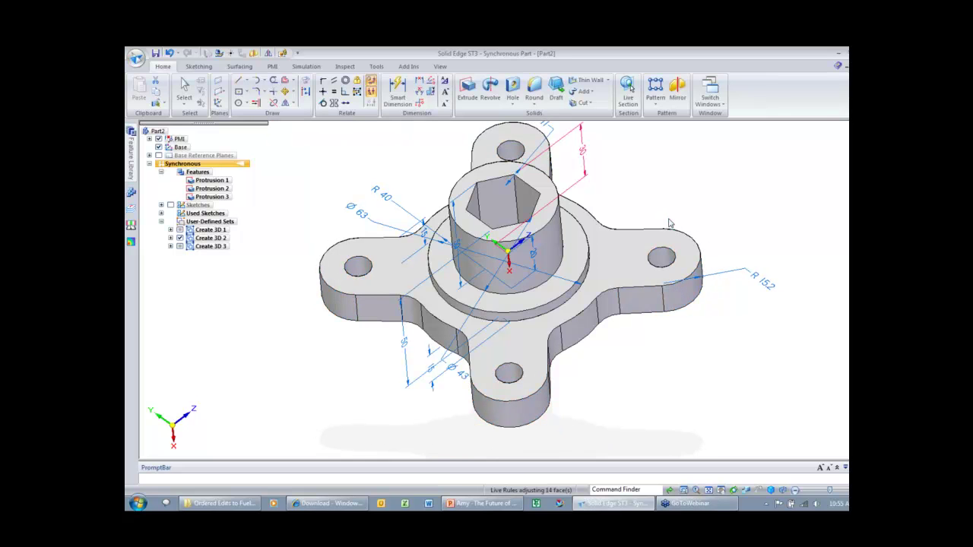
click(668, 226)
key(Escape)
- Set the radius of the flange arcs between the arms to 46 mm
middle_drag(449, 230, 459, 235)
click(373, 198)
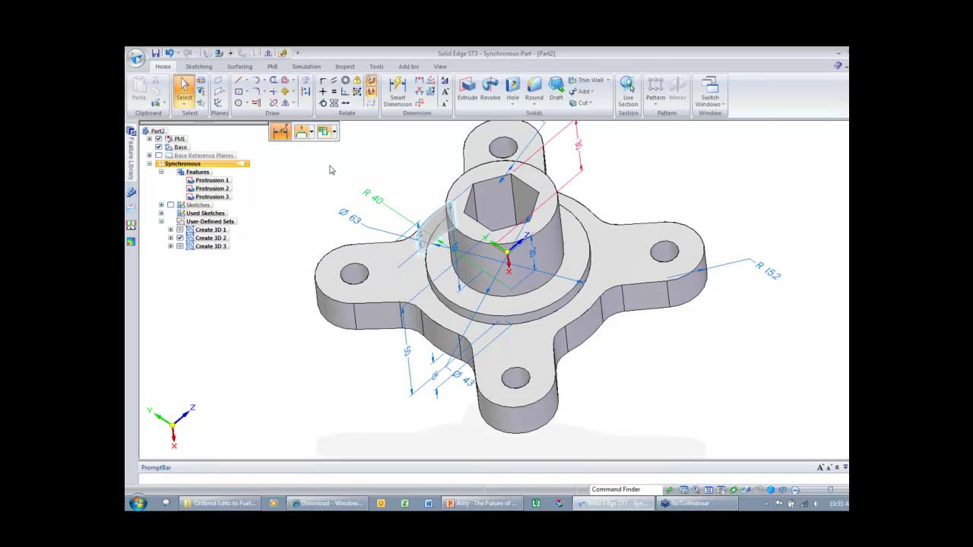
scroll(331, 170, up, 2)
scroll(331, 169, up, 2)
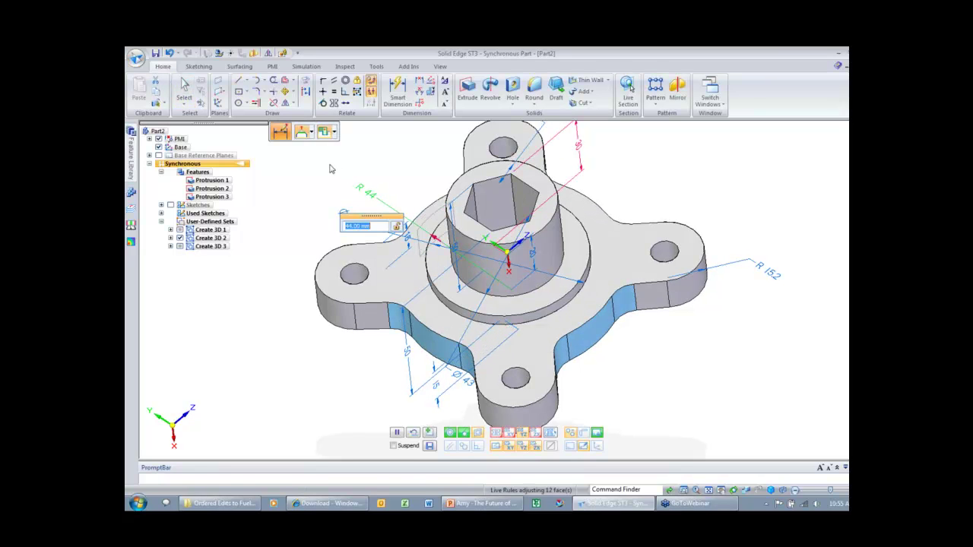
text(46)
key(Return)
- Lock the 63 mm shoulder diameter and the 43 mm barrel diameter
middle_drag(330, 165, 365, 199)
click(351, 235)
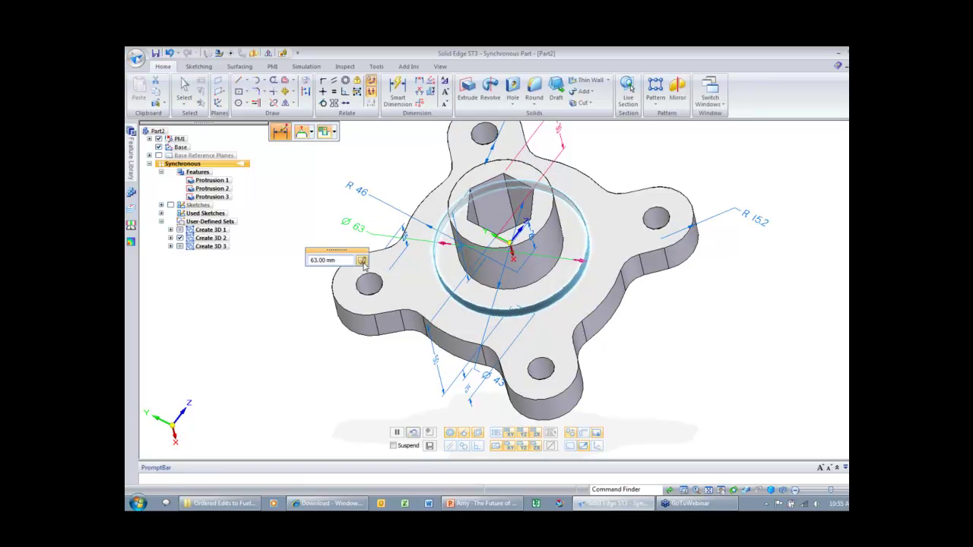
click(296, 340)
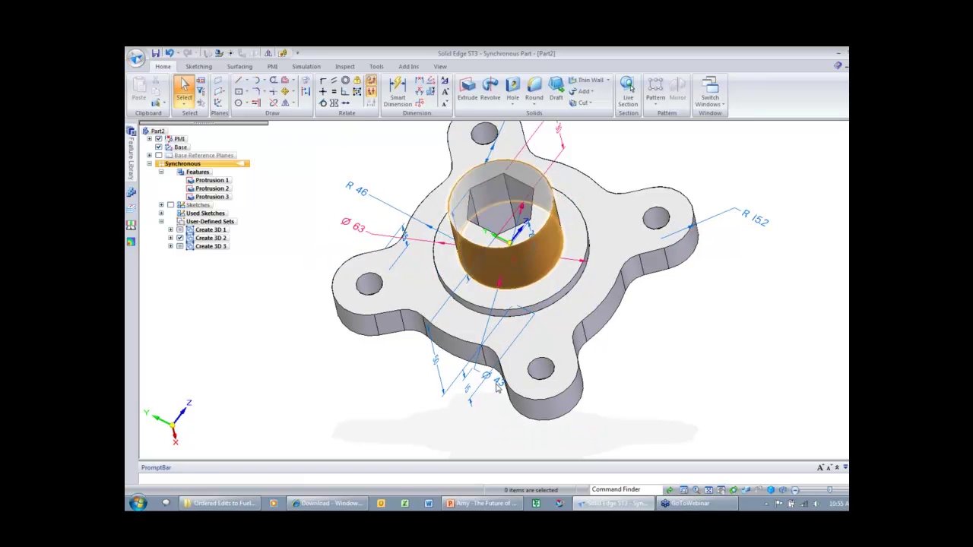
click(536, 266)
click(493, 378)
key(Escape)
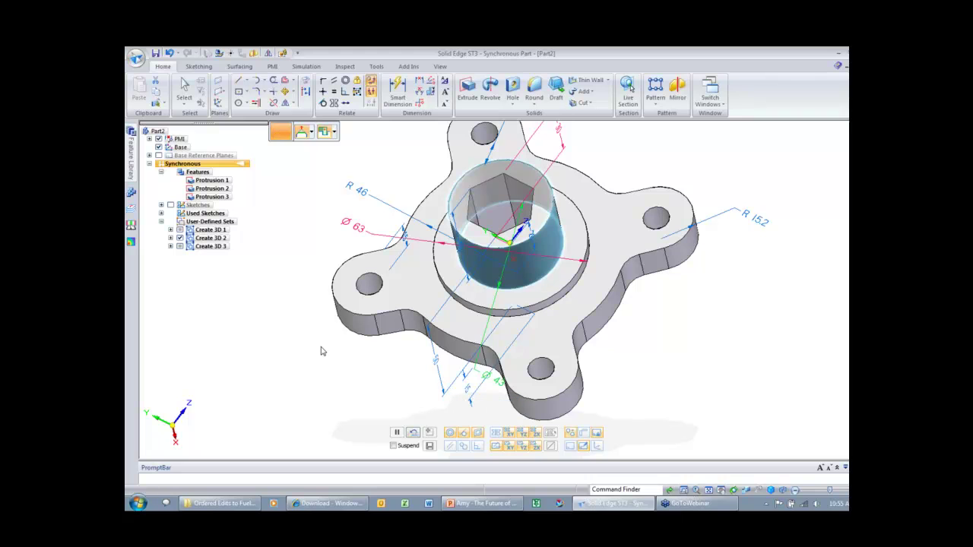
key(Escape)
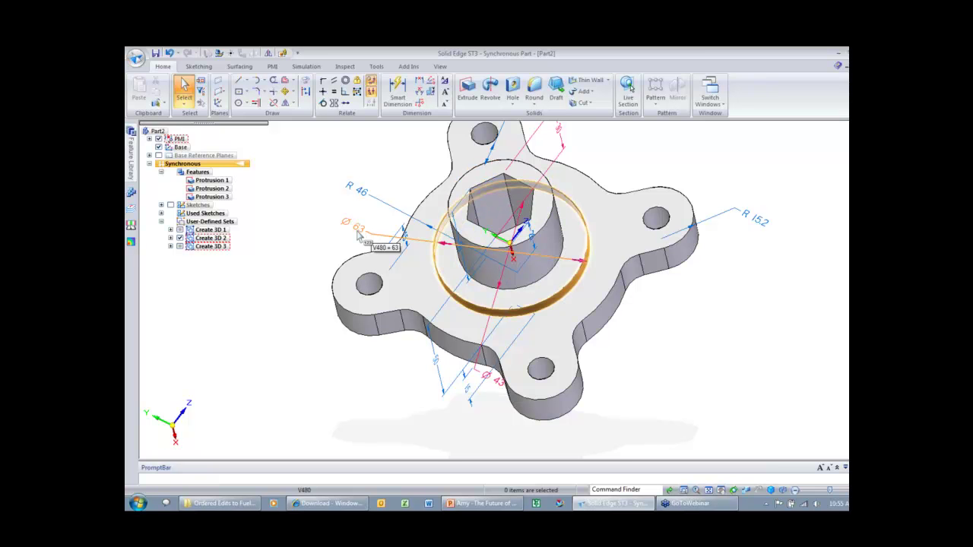
- Drive the barrel diameter from the shoulder diameter with the formula V480-20
click(498, 389)
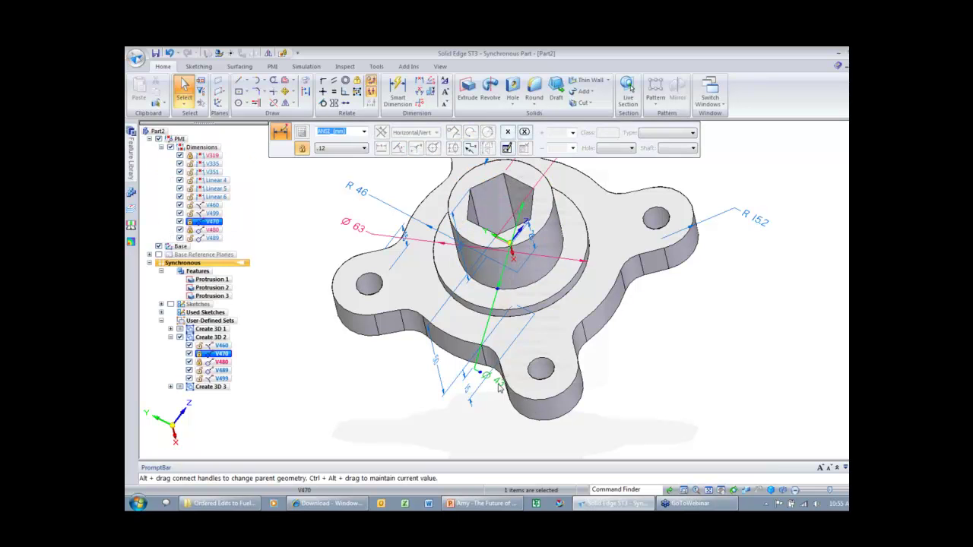
click(535, 363)
click(357, 228)
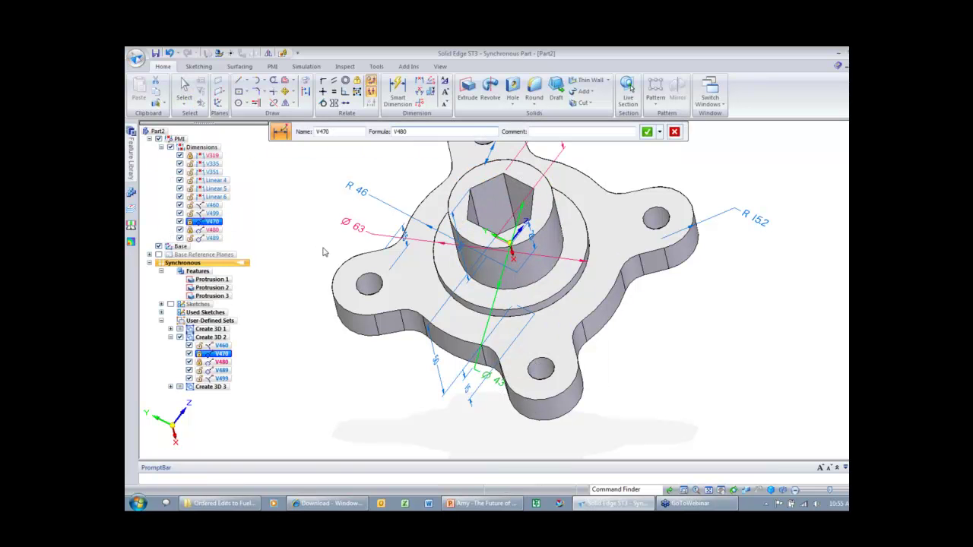
text(-20)
key(Return)
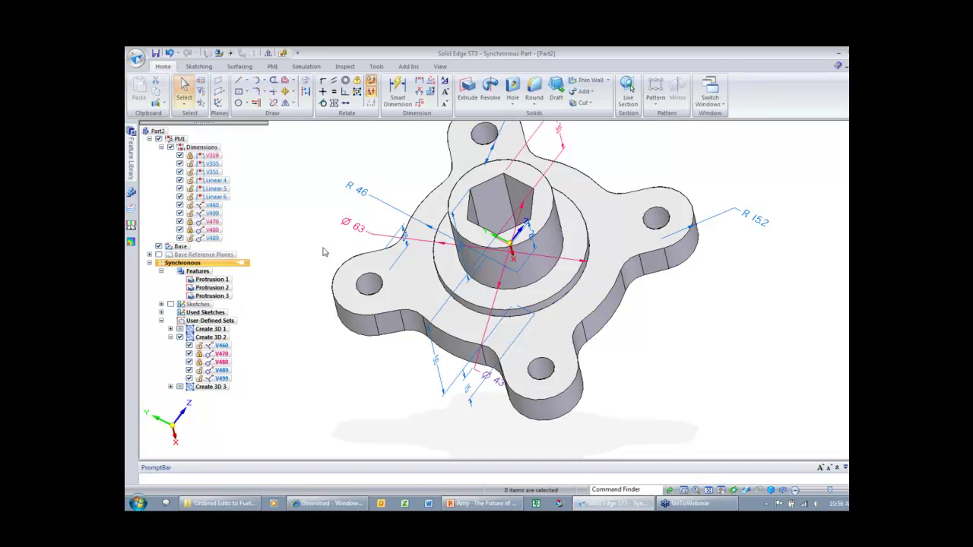
- Set the shoulder diameter to 70 mm, with the linked barrel diameter following it
click(359, 230)
scroll(276, 276, up, 1)
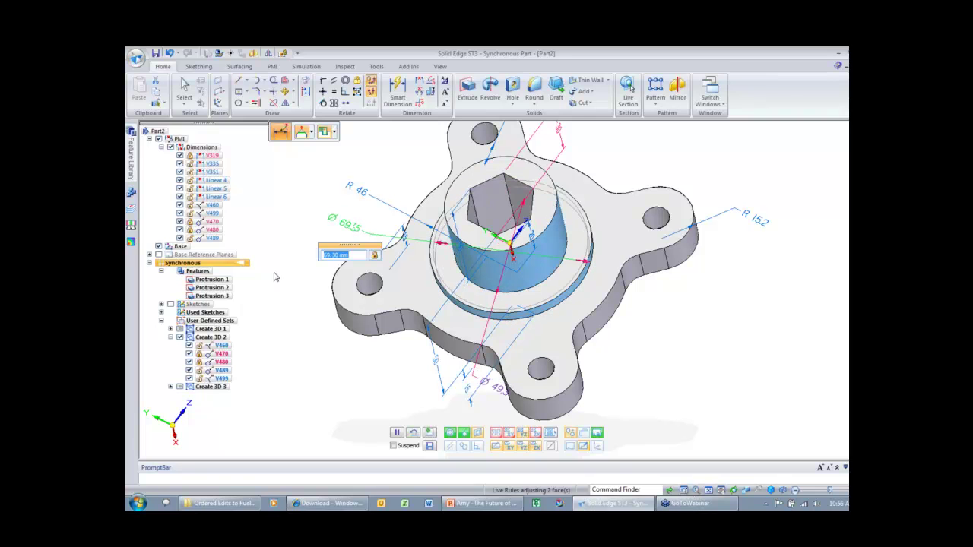
scroll(276, 277, up, 1)
text(70)
key(Return)
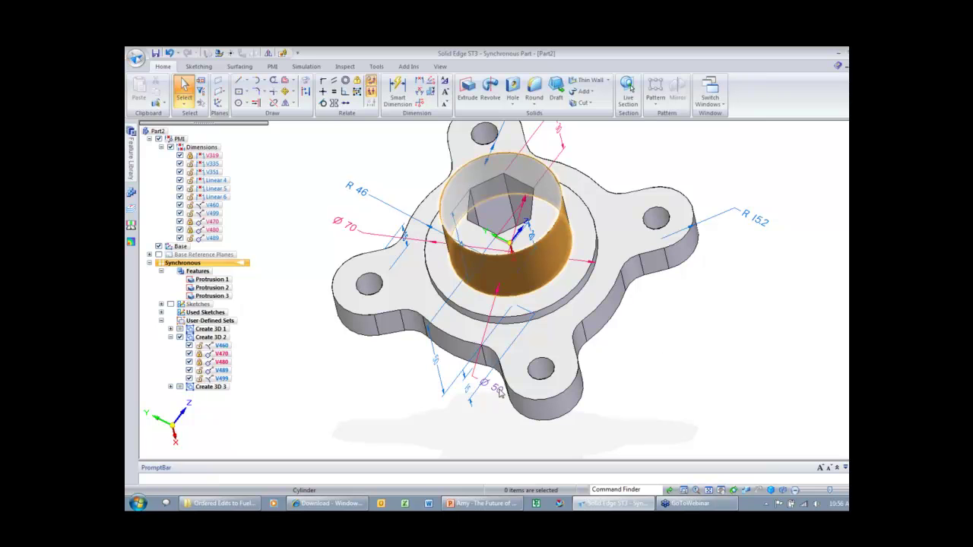
scroll(666, 339, down, 2)
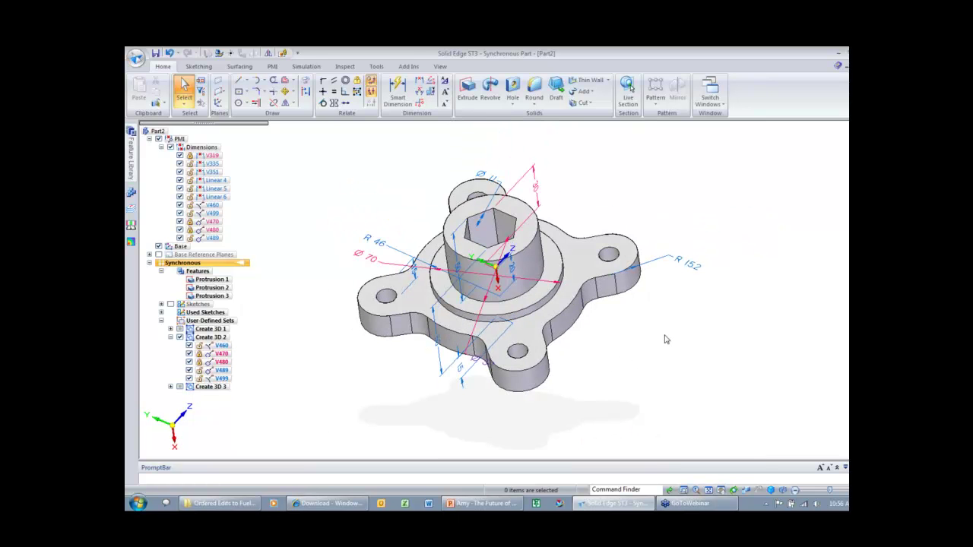
key(ctrl+j)
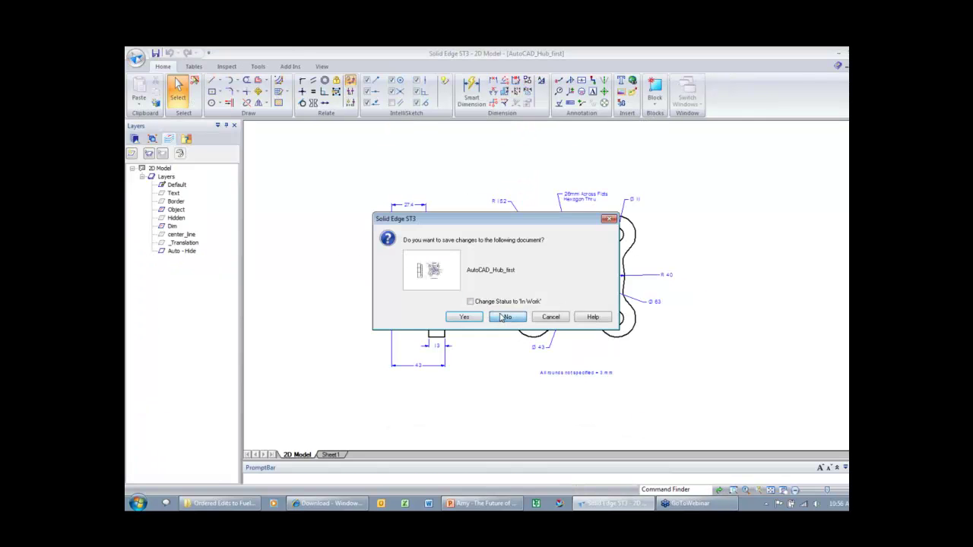
- Close the hub drawing without saving it and create a new draft document from the Iron Eagle drawing template
click(508, 316)
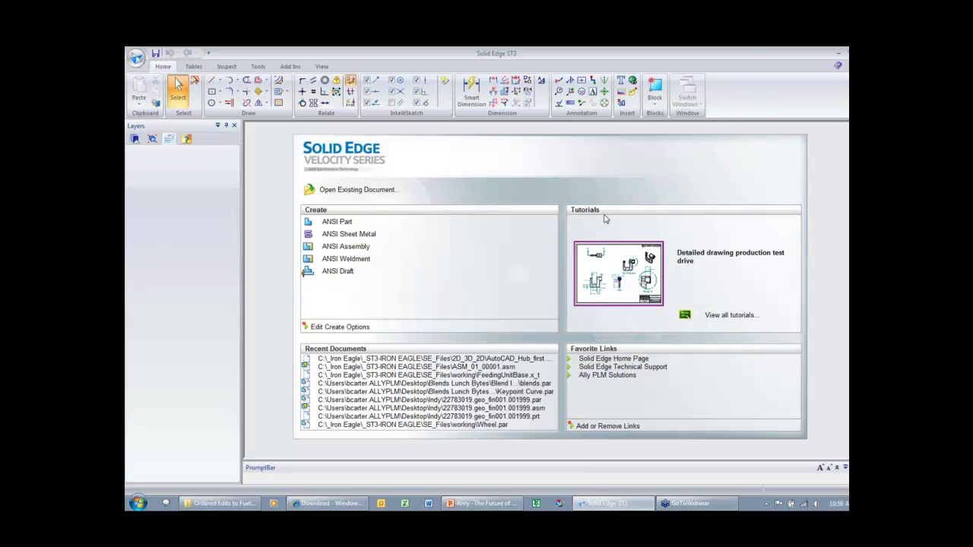
click(136, 58)
click(149, 81)
click(544, 355)
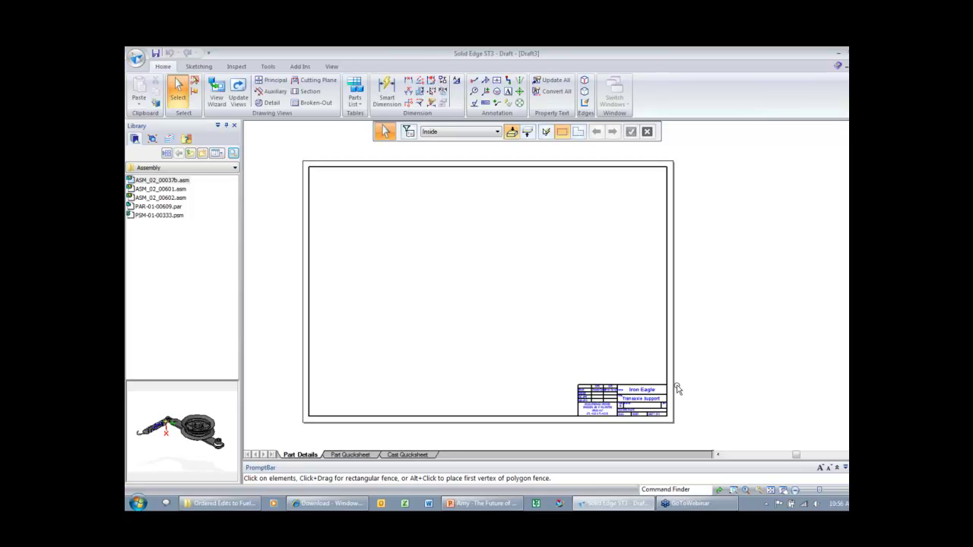
- Start the View Wizard and open PAR-01-00609.par from the Assembly folder as the model to draw
click(216, 95)
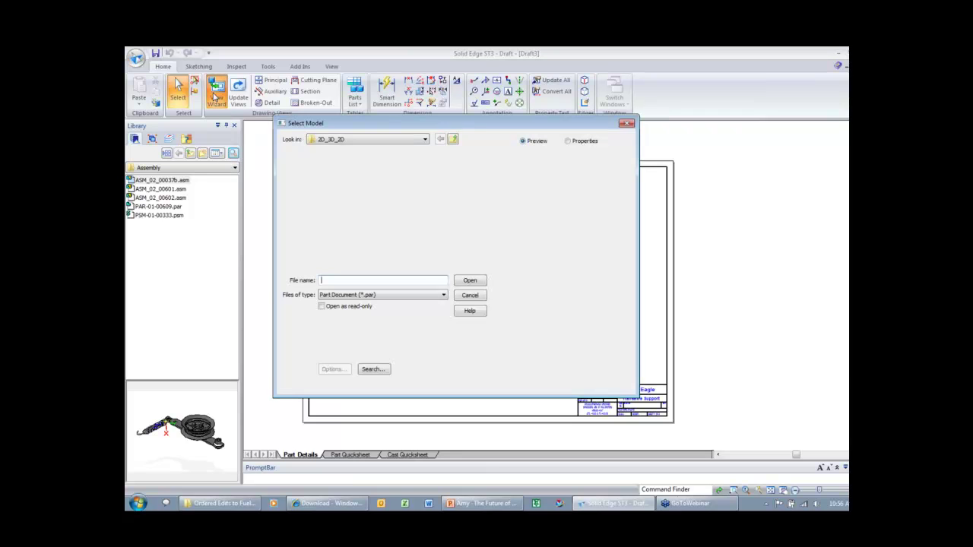
click(453, 139)
double_click(312, 159)
click(325, 155)
click(469, 281)
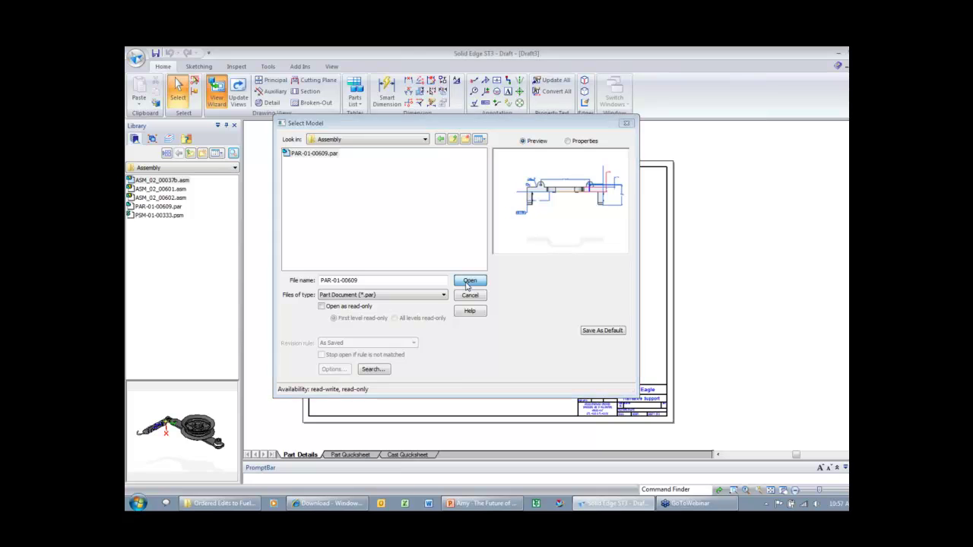
- Keep the designed part options, choose the primary view orientation and include the top, right and isometric views in the layout
click(560, 378)
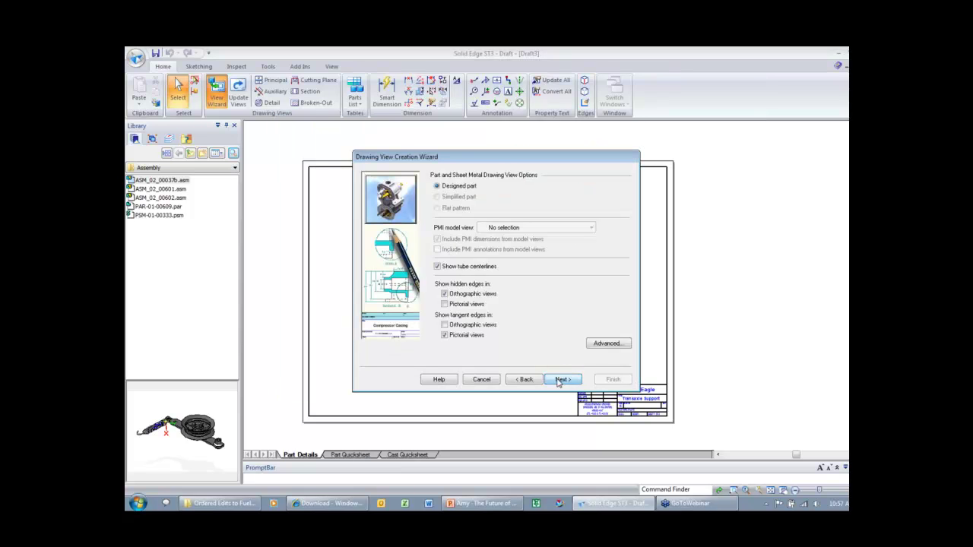
click(454, 212)
click(458, 205)
click(564, 380)
click(570, 215)
click(570, 256)
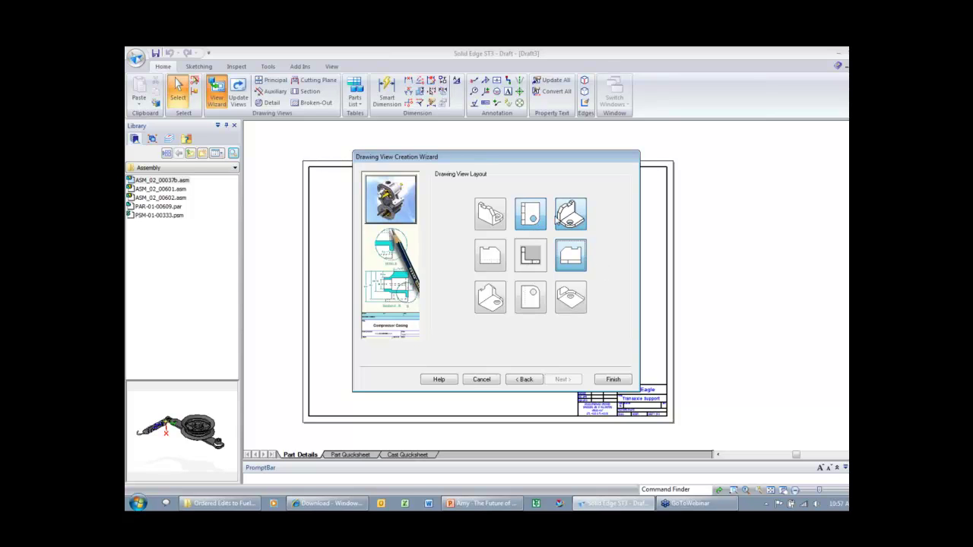
click(612, 379)
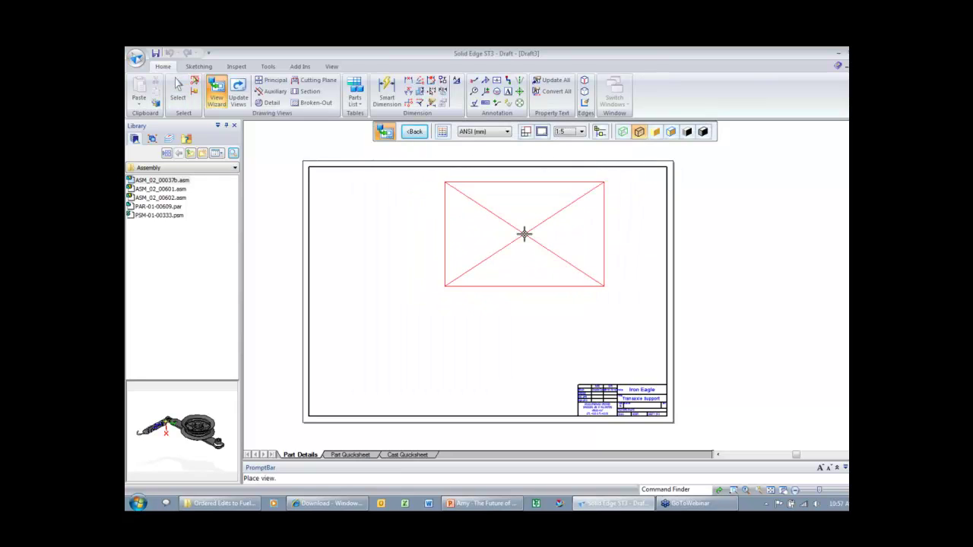
- Set the view scale to 1:2 and place the set of drawing views on the Part Details sheet
click(569, 132)
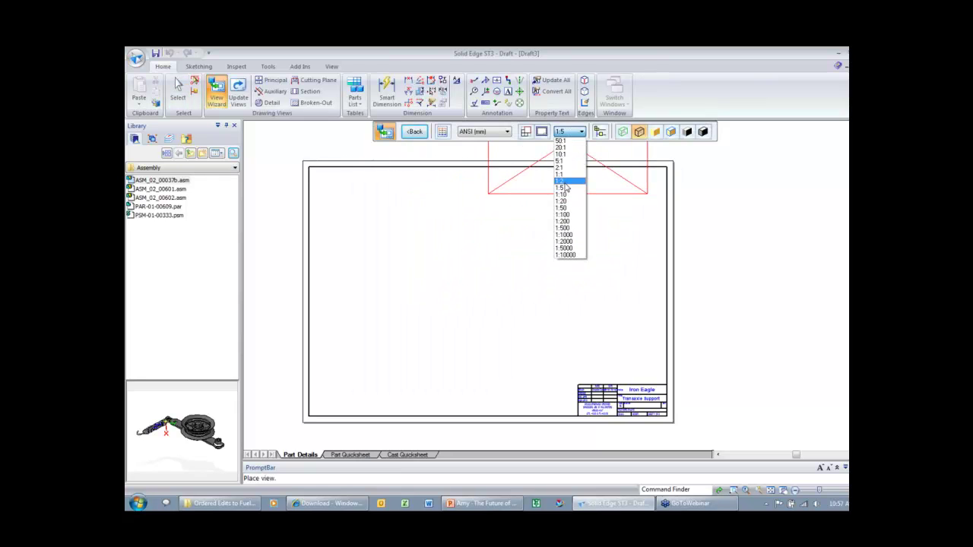
click(567, 188)
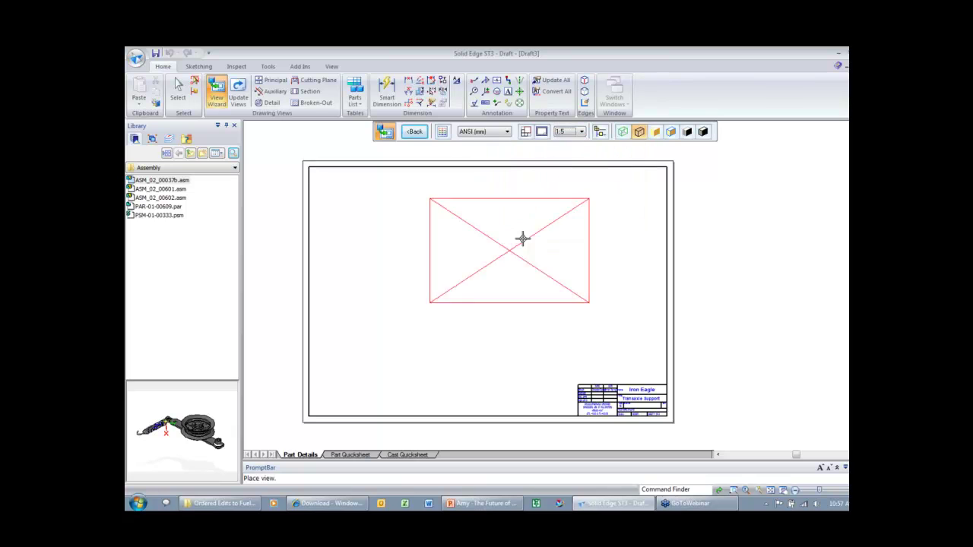
click(570, 132)
click(563, 184)
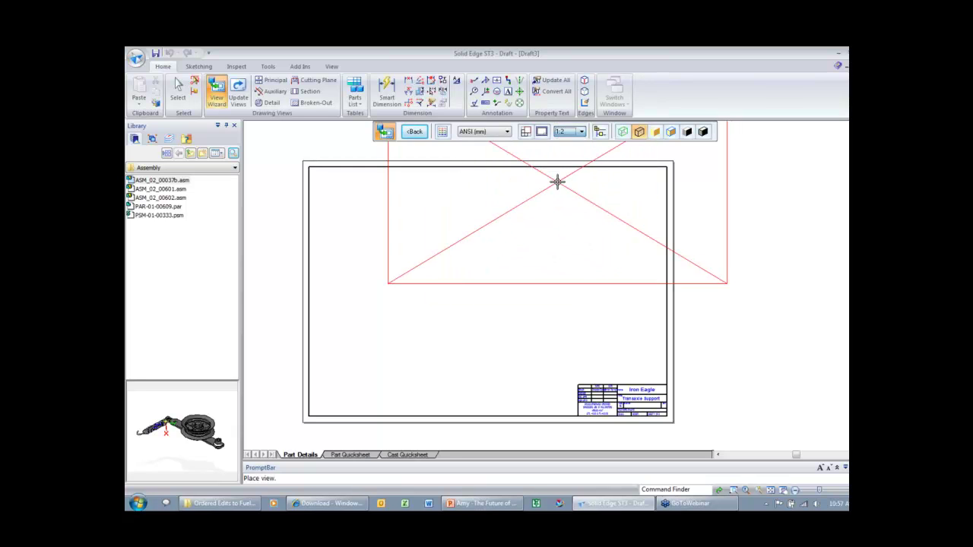
click(491, 271)
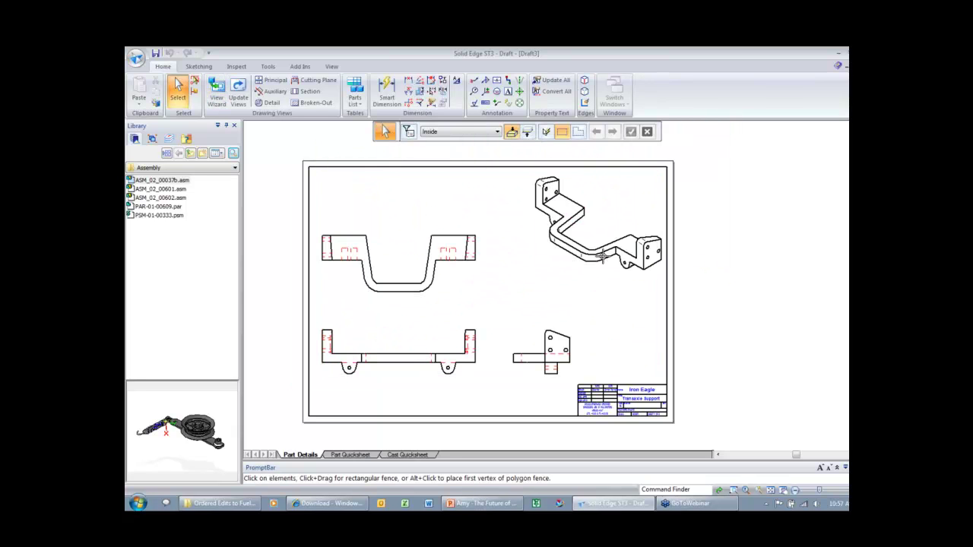
- Give the isometric view shading with visible edges and update the drawing views
click(601, 259)
click(807, 133)
click(721, 205)
right_drag(722, 205, 700, 221)
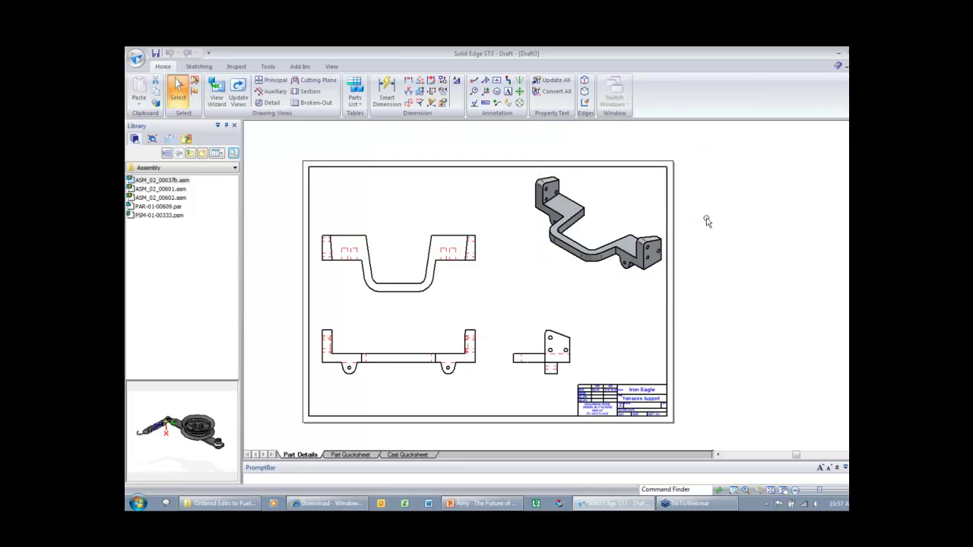
- Spread the views out by moving the top view higher and the side view farther from the front view
mouse_move(452, 239)
mouse_down()
mouse_move(446, 226)
mouse_move(469, 212)
mouse_move(471, 195)
mouse_move(472, 204)
mouse_up()
drag(564, 339, 605, 332)
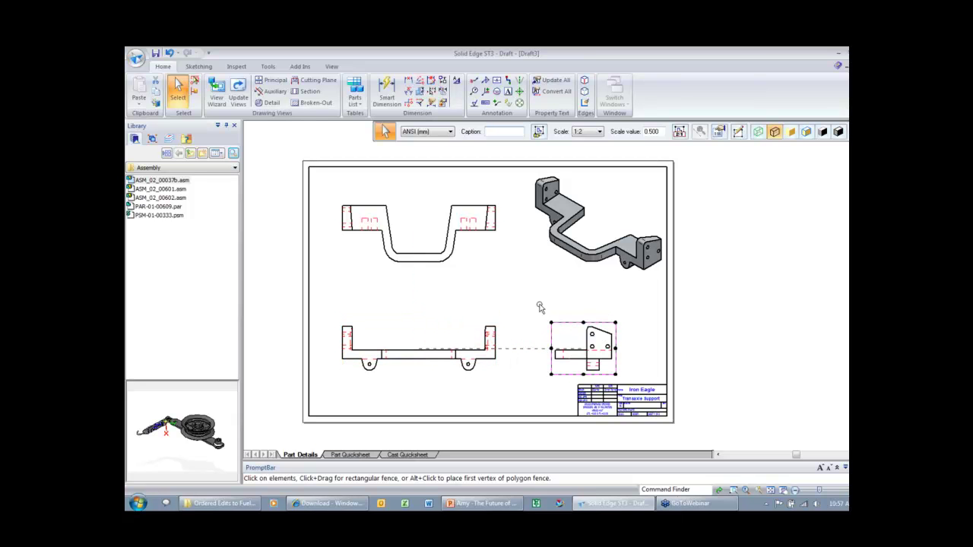
click(522, 290)
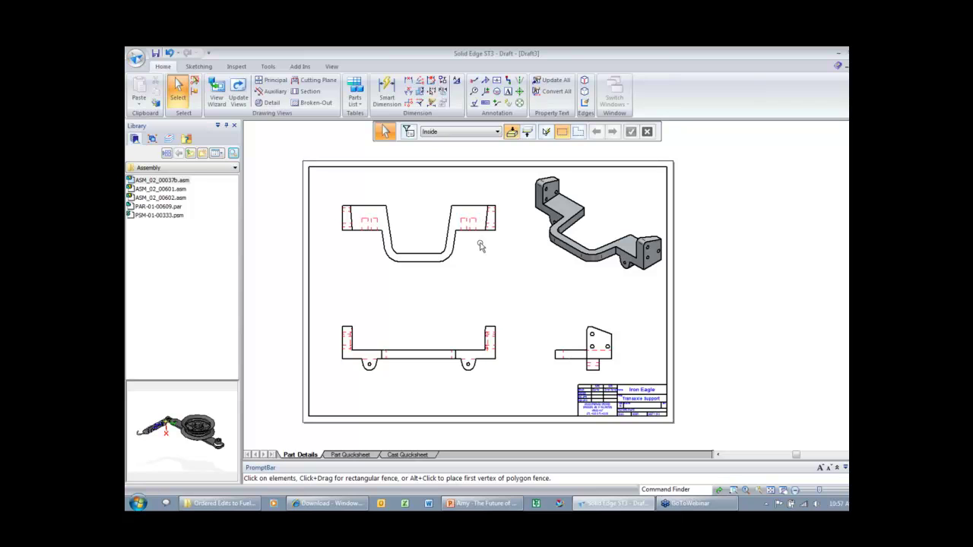
- Retrieve the model dimensions and annotations into the top, front and side views
right_click(470, 281)
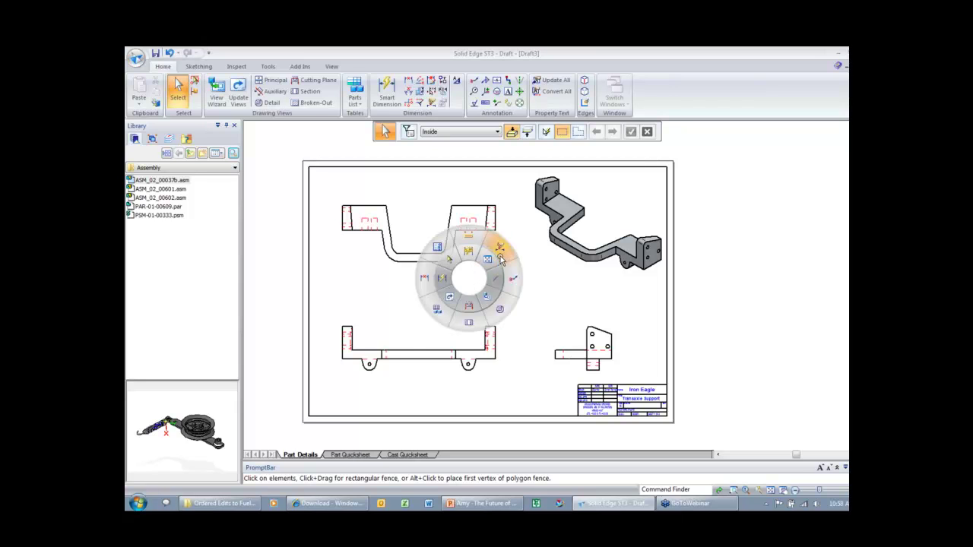
click(501, 260)
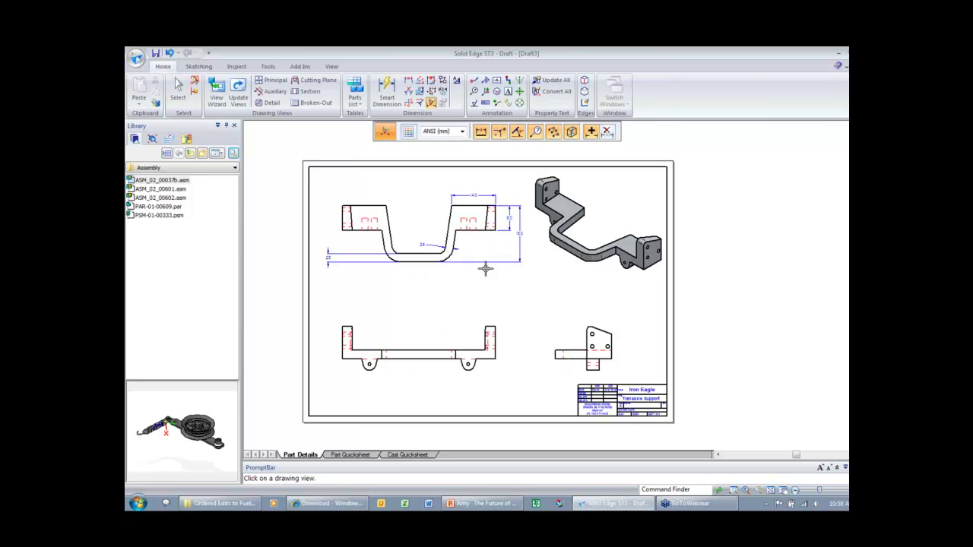
click(487, 328)
click(581, 328)
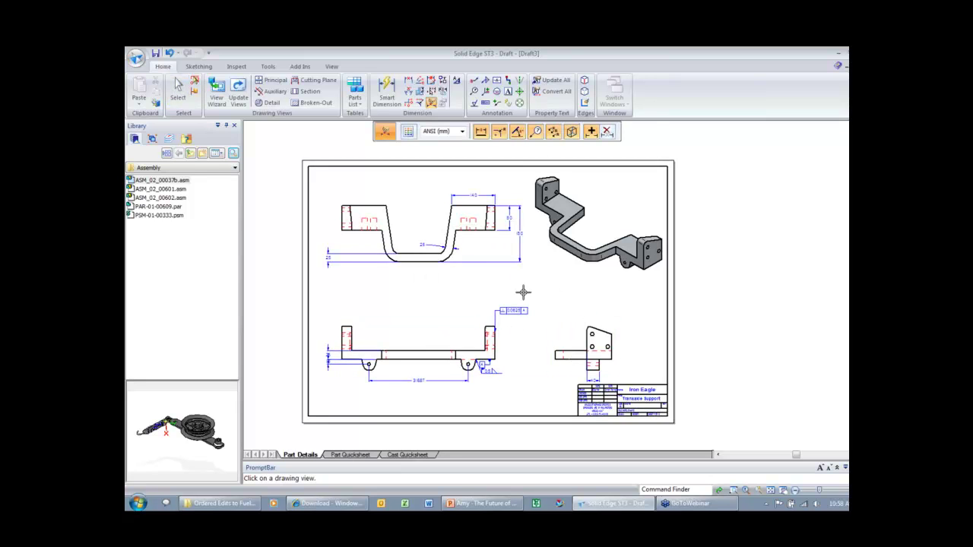
scroll(401, 271, up, 1)
scroll(348, 258, up, 4)
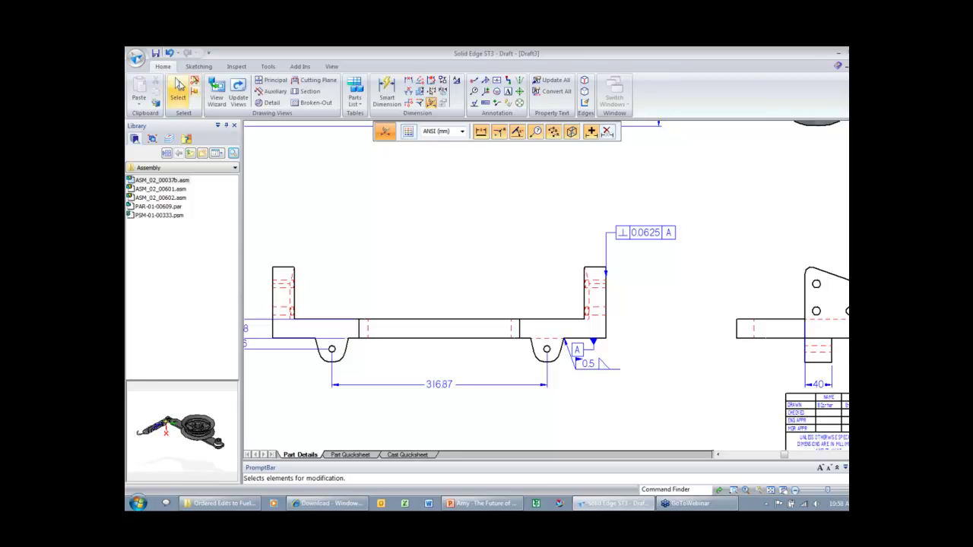
click(178, 86)
scroll(565, 231, down, 2)
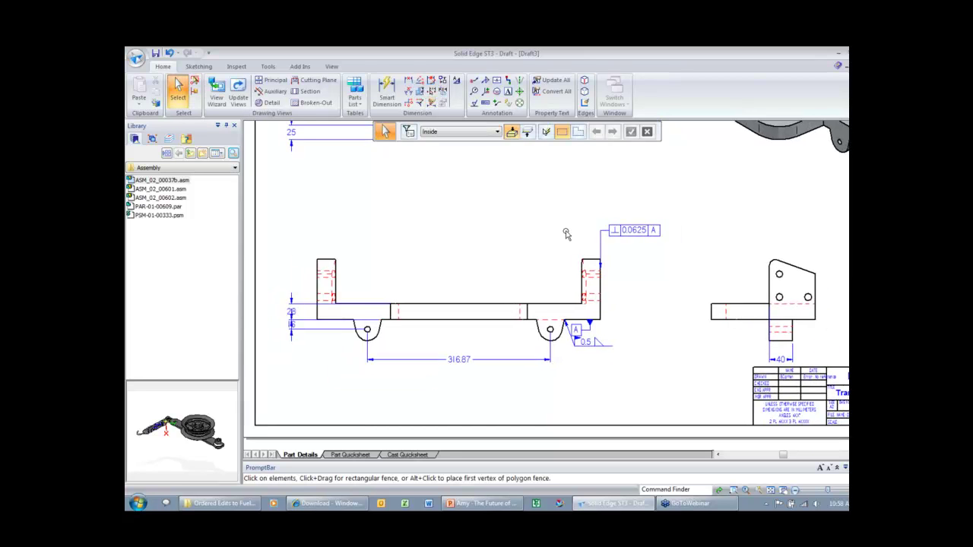
- Dimension the radius and the hole diameter of the left lug in the front view with Smart Dimension
right_click(524, 228)
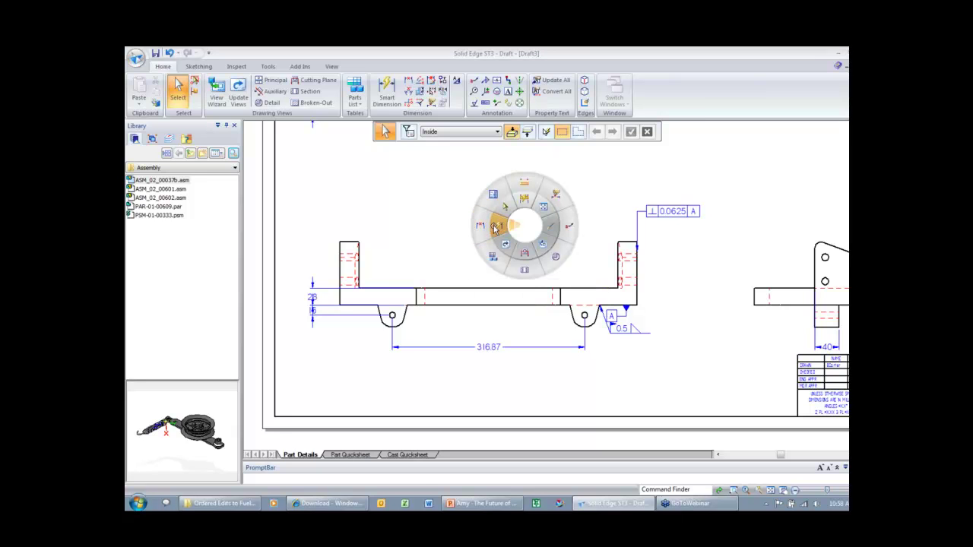
click(495, 230)
click(383, 326)
click(368, 341)
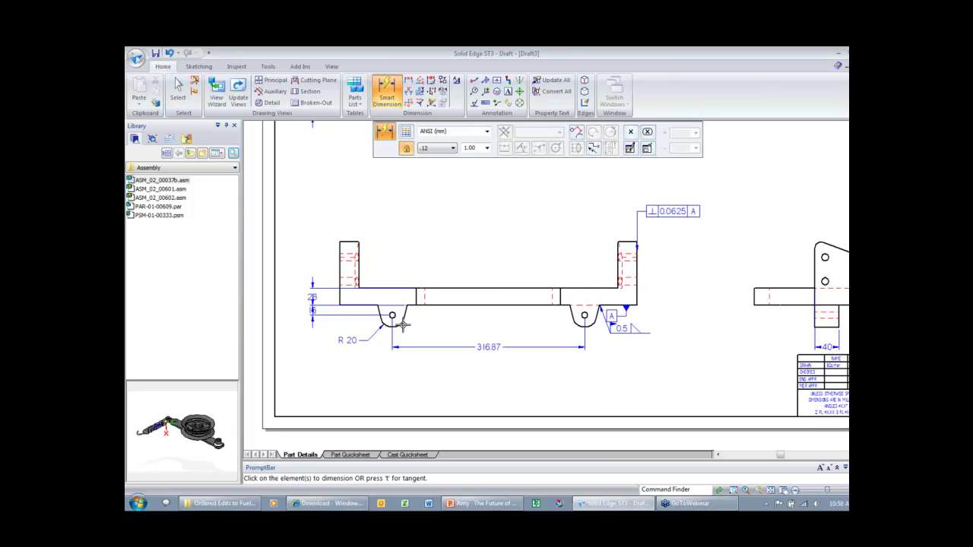
click(393, 315)
click(418, 335)
- Dimension the width of the middle section between its two vertical edges, above the front view
scroll(513, 297, up, 2)
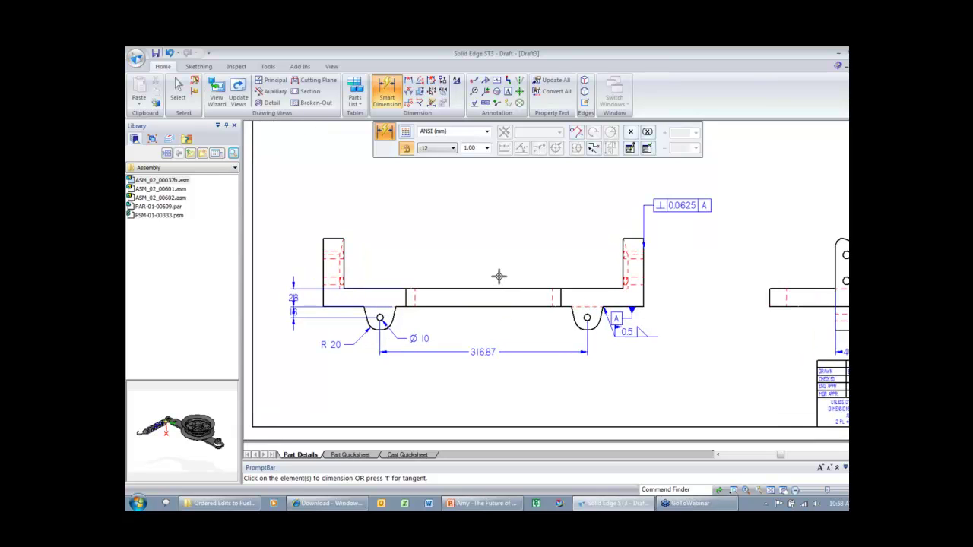
scroll(547, 277, up, 1)
click(562, 298)
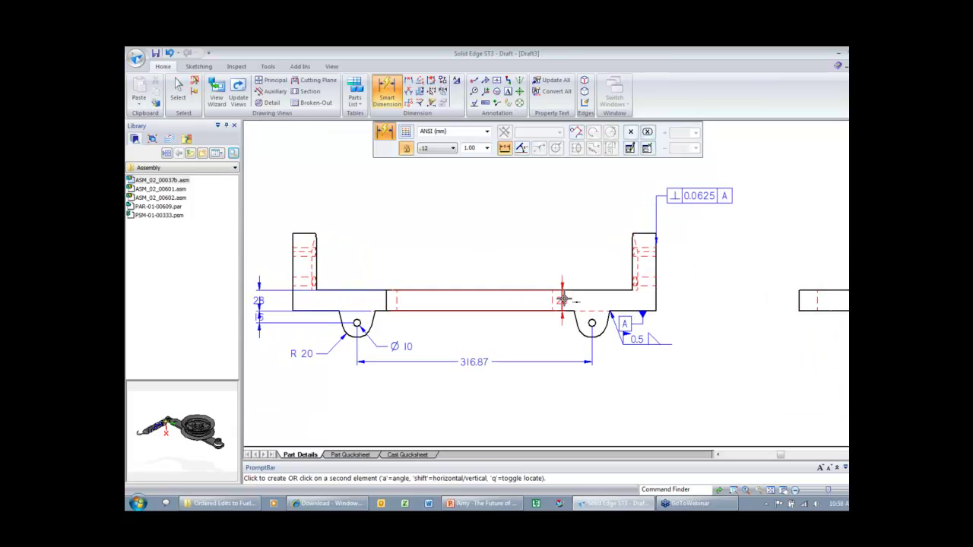
click(511, 266)
scroll(536, 248, down, 2)
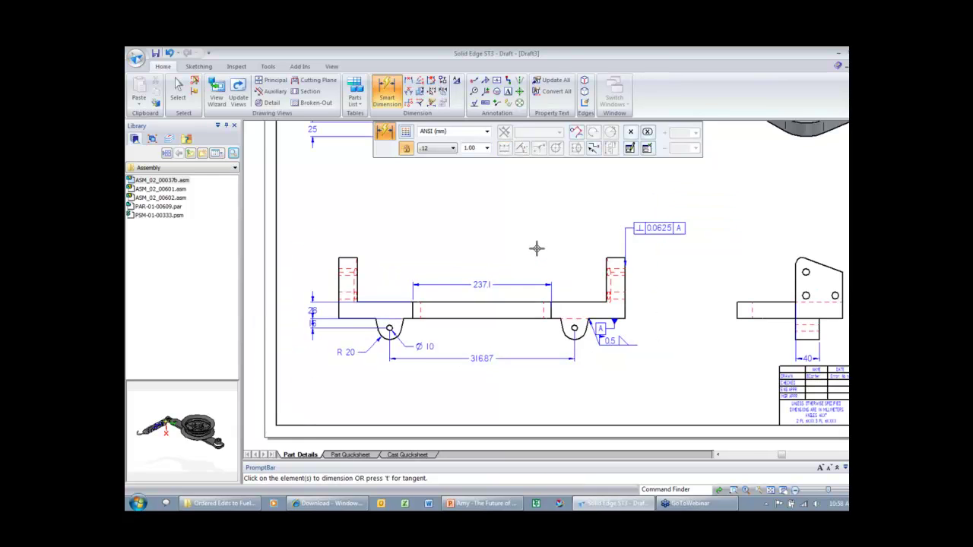
- Add an angular dimension between the outer vertical edge and the tapered edge at the left end of the top view
scroll(537, 248, up, 4)
click(381, 248)
click(401, 228)
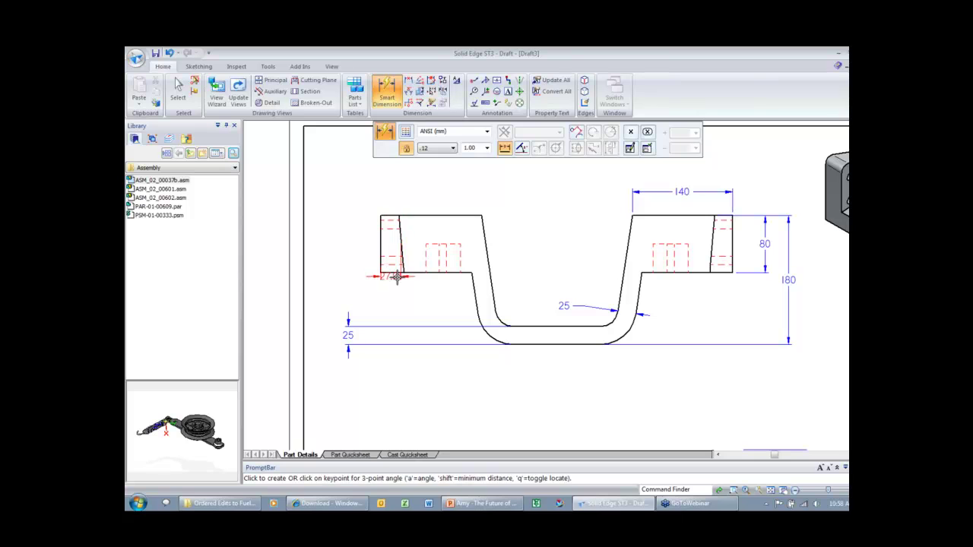
key(a)
click(399, 286)
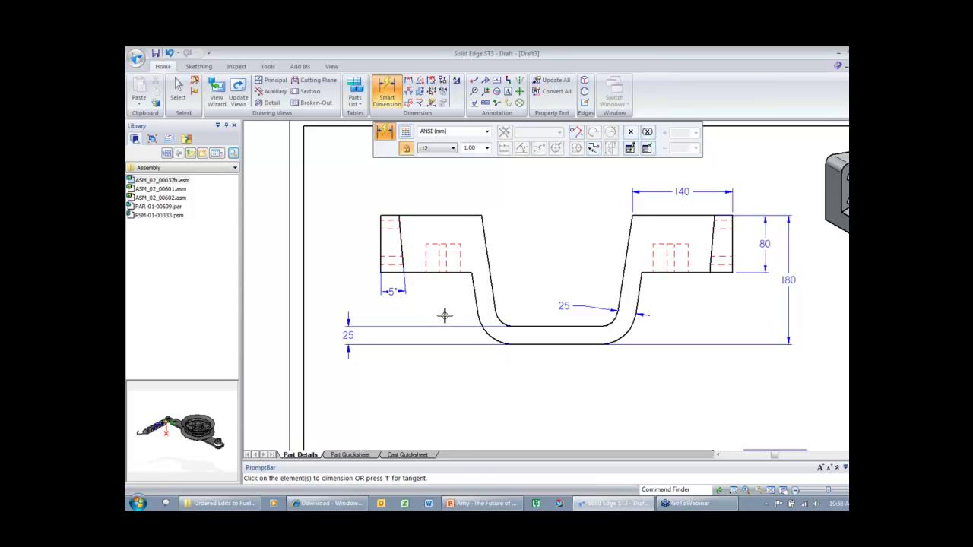
scroll(445, 316, down, 3)
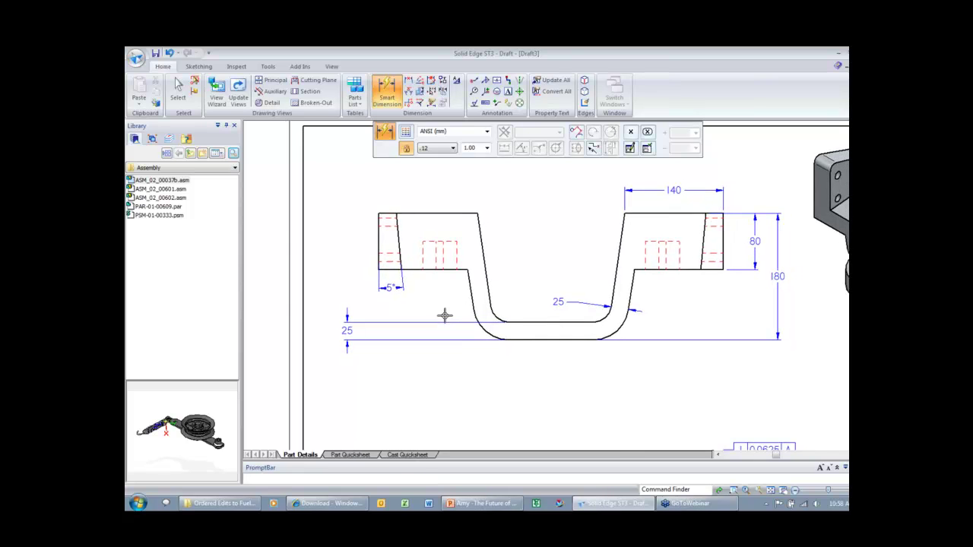
scroll(444, 316, down, 2)
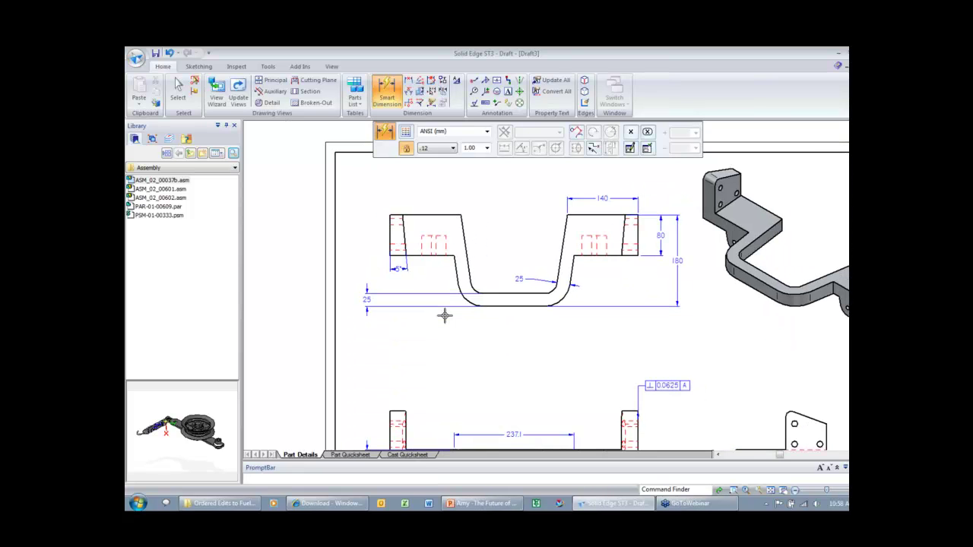
scroll(445, 315, down, 3)
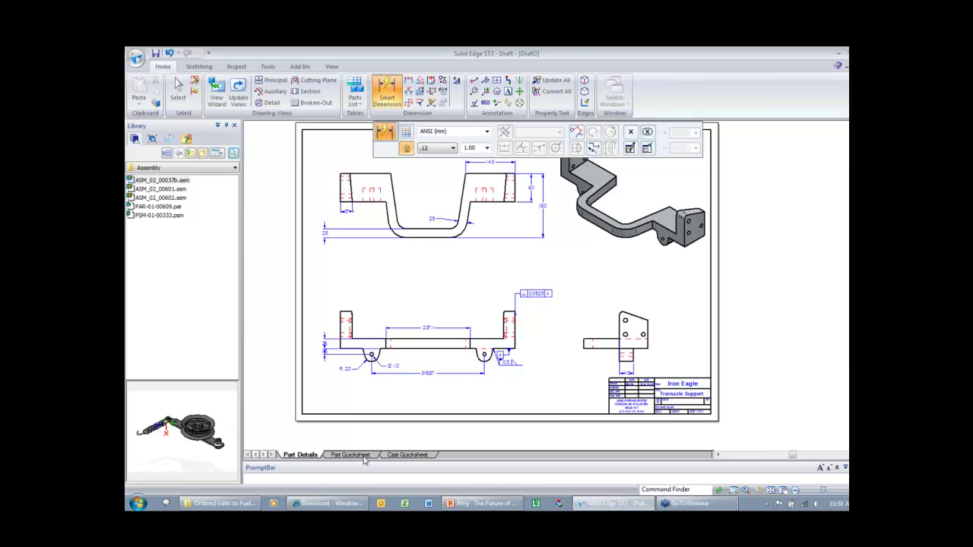
- Fill the view templates on the Part Quicksheet with PAR-01-00609.par
click(350, 455)
key(Escape)
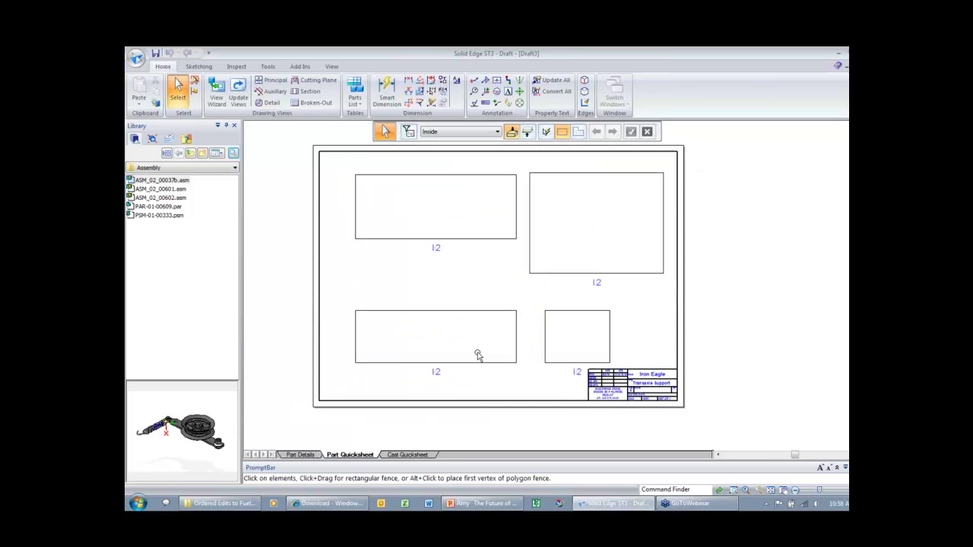
scroll(478, 354, up, 1)
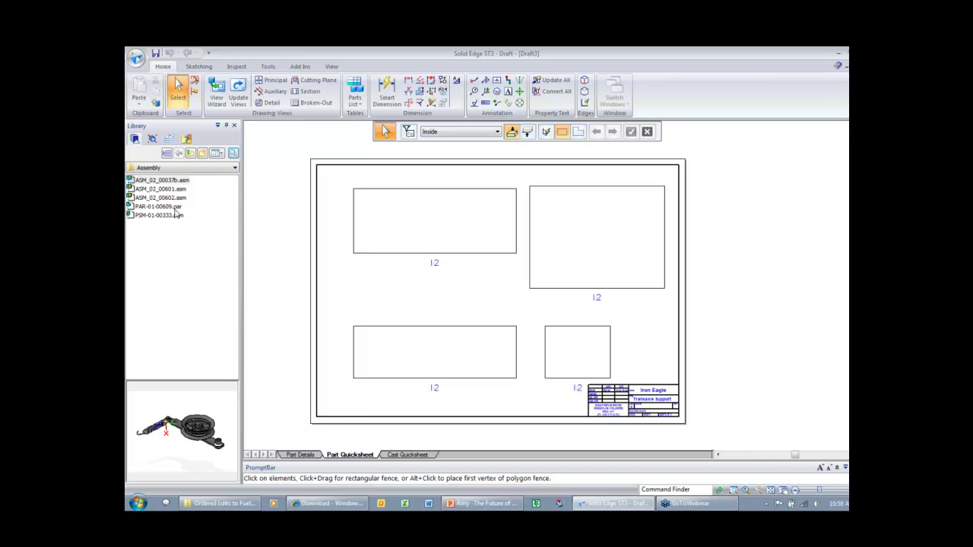
drag(173, 208, 387, 301)
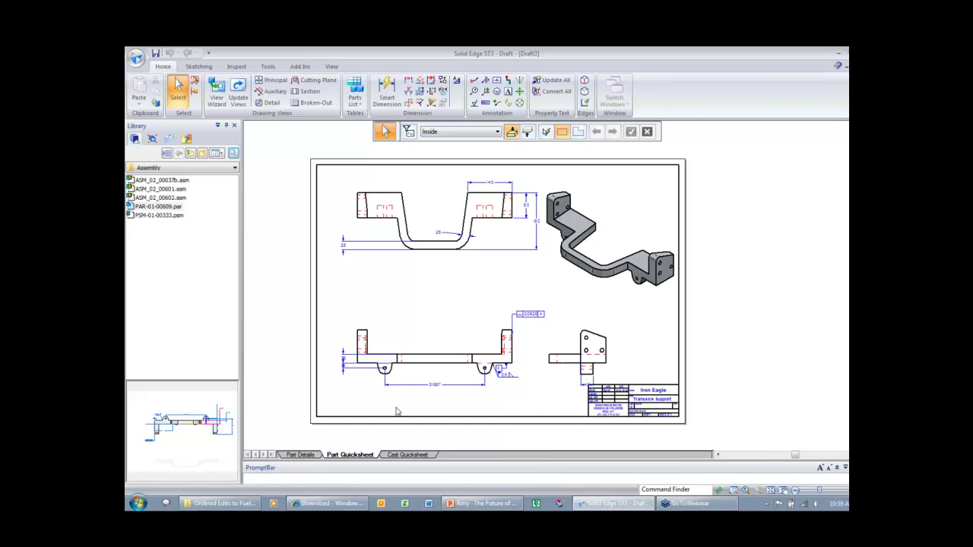
- Go to the Cast Quicksheet and move its drawing view higher on the sheet
click(408, 455)
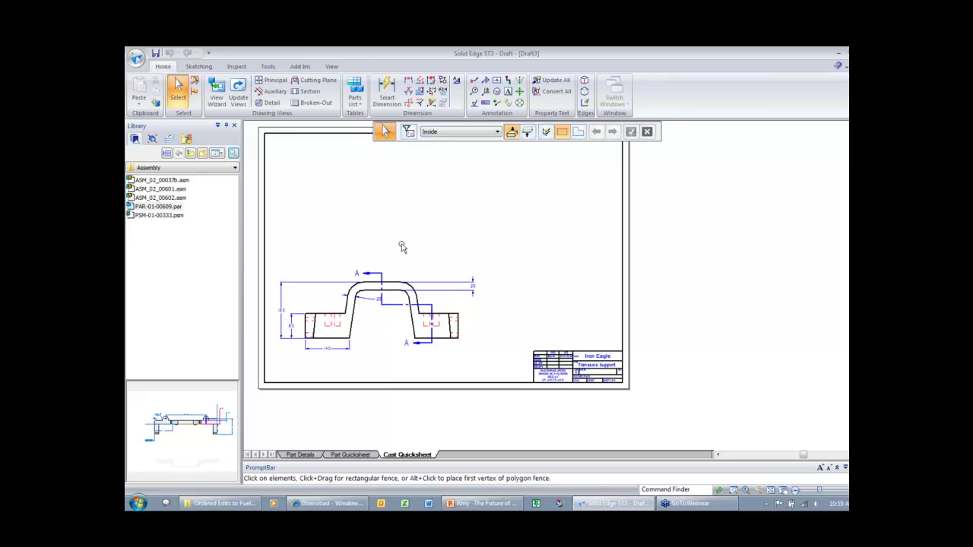
click(406, 281)
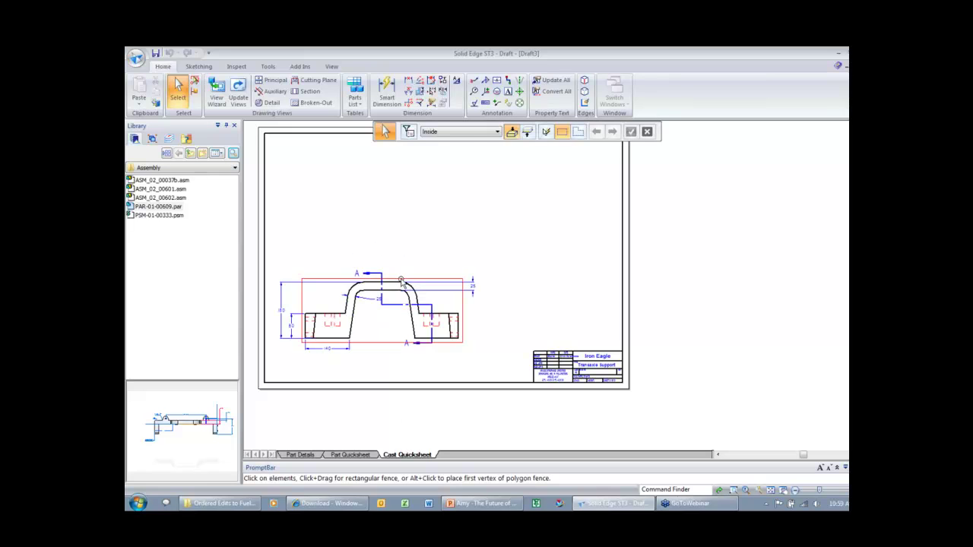
drag(401, 274, 408, 231)
- Create section view A-A from the stepped cutting plane and place it to the right of the source view
right_drag(526, 250, 524, 297)
click(439, 264)
click(533, 268)
scroll(598, 319, up, 3)
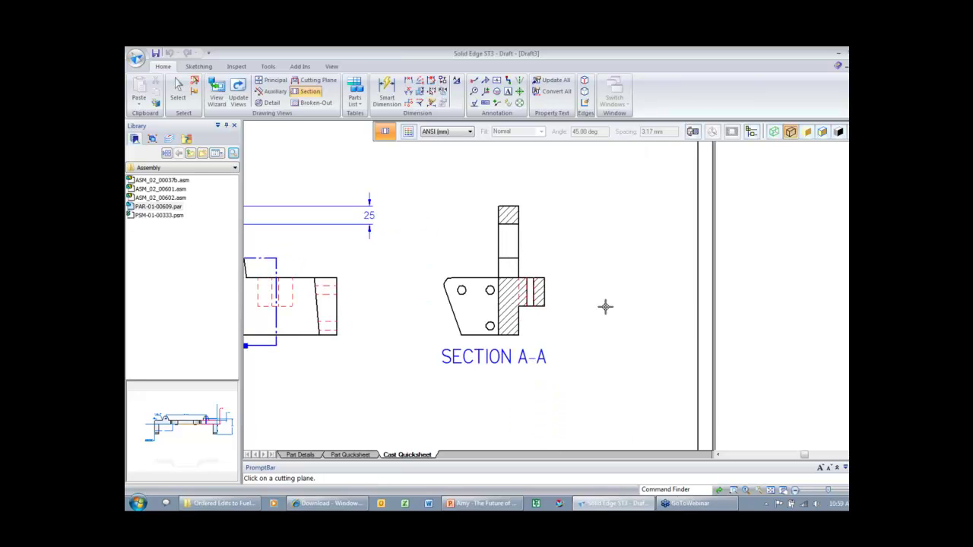
- Add a horizontal dimension between the upright's edge and the centerline of the boss hole in section view A-A
right_drag(619, 263, 555, 268)
click(531, 277)
click(519, 214)
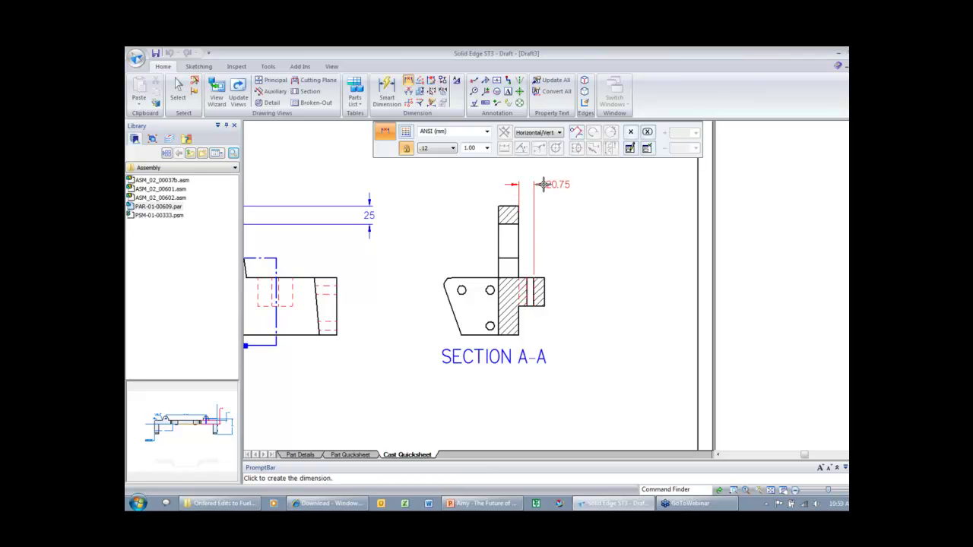
click(542, 184)
scroll(537, 210, up, 4)
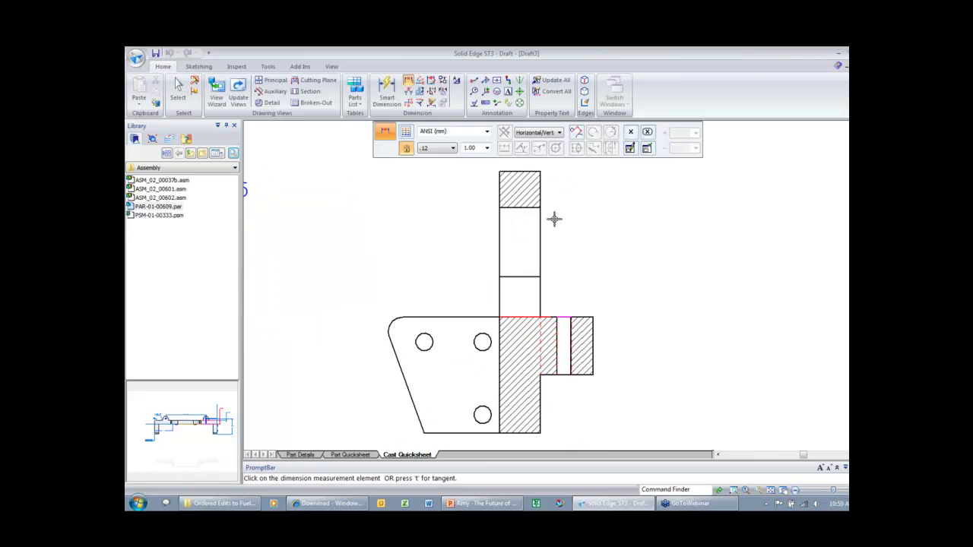
click(540, 184)
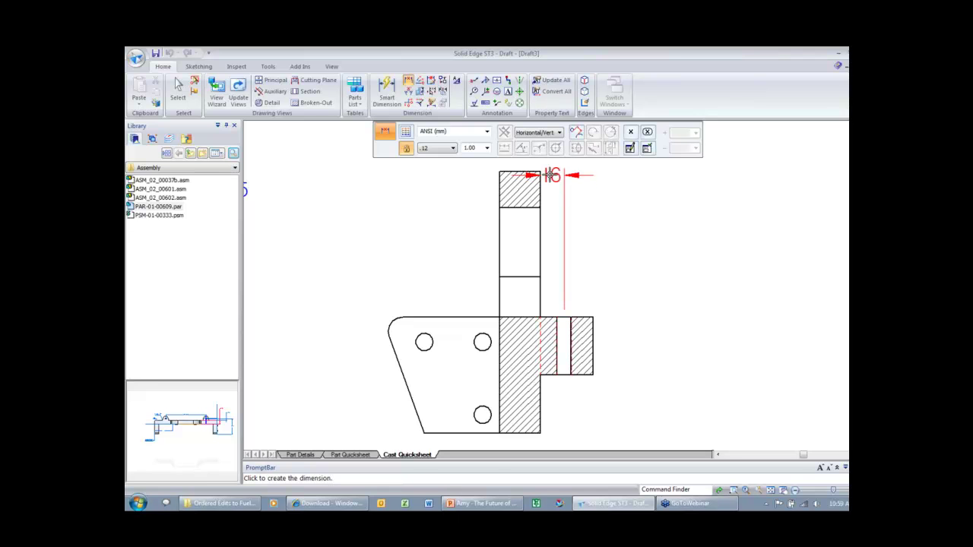
click(574, 168)
- Dimension the height of the projecting boss in section view A-A
scroll(661, 232, down, 3)
right_drag(607, 270, 569, 278)
click(548, 277)
click(566, 278)
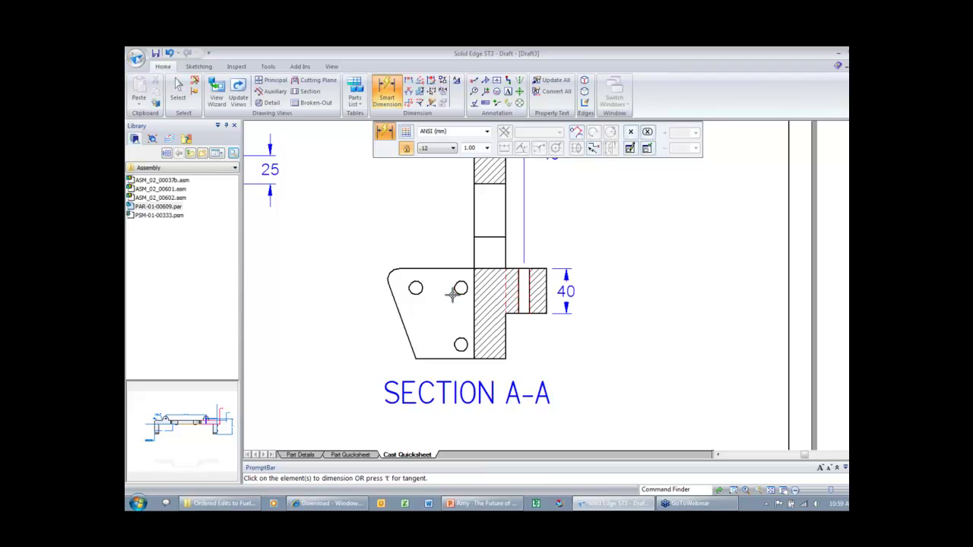
- Dimension the horizontal distance between the two upper bracket holes in section view A-A, placing it above them
click(456, 290)
click(421, 287)
click(425, 257)
click(426, 257)
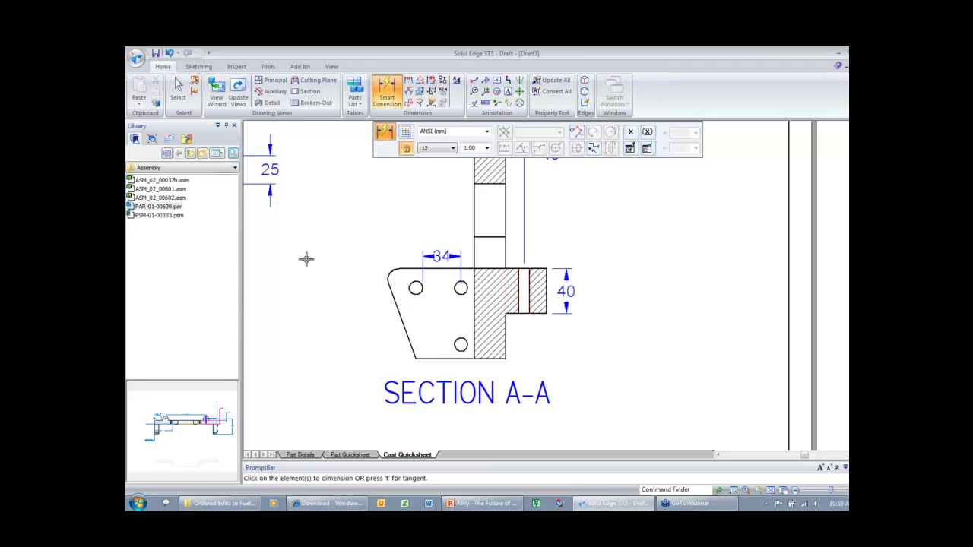
- Open the part model PAR-01-00609.par from section view A-A
scroll(305, 259, down, 2)
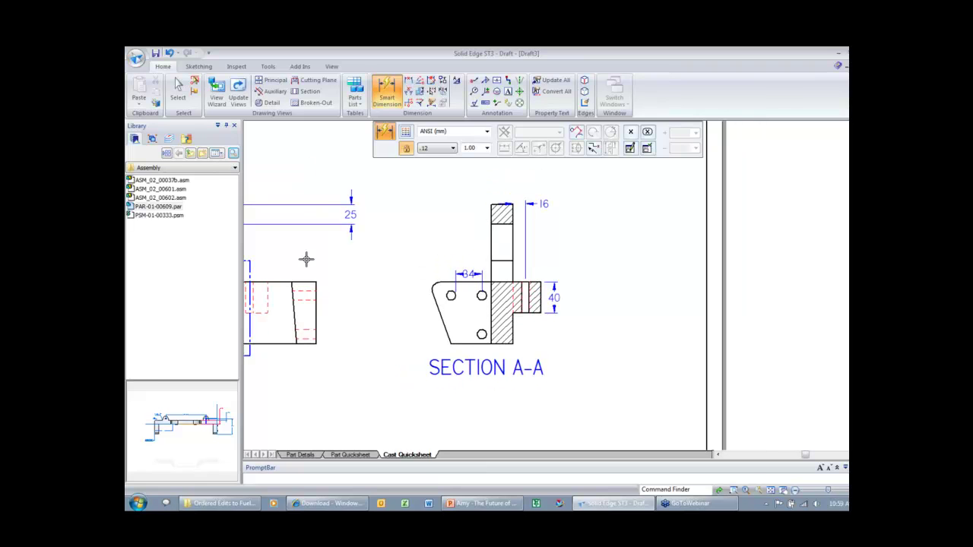
scroll(306, 260, down, 2)
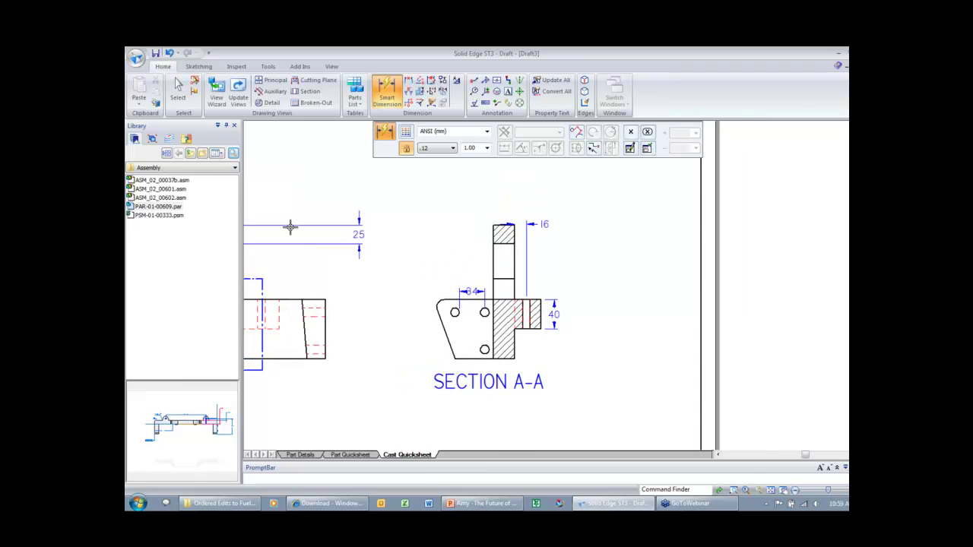
click(177, 88)
click(494, 241)
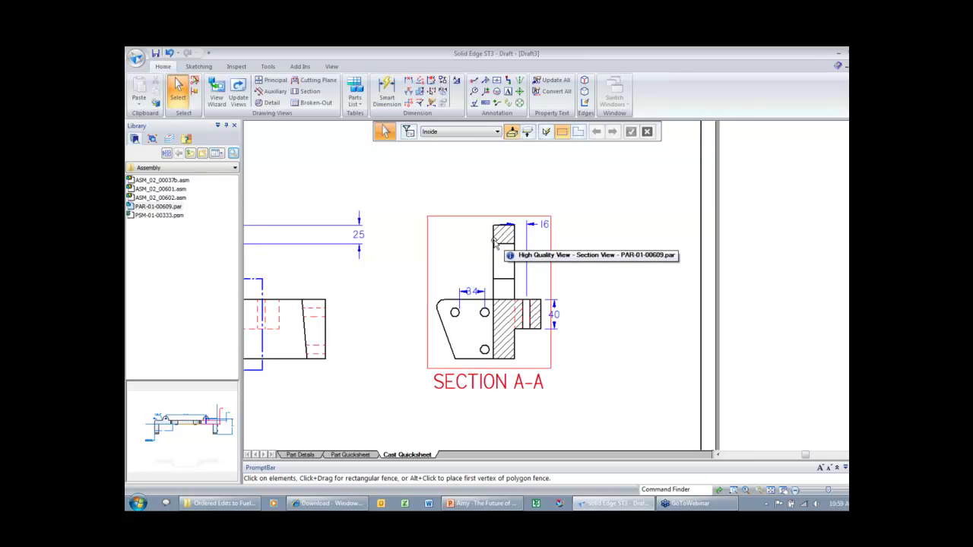
double_click(494, 242)
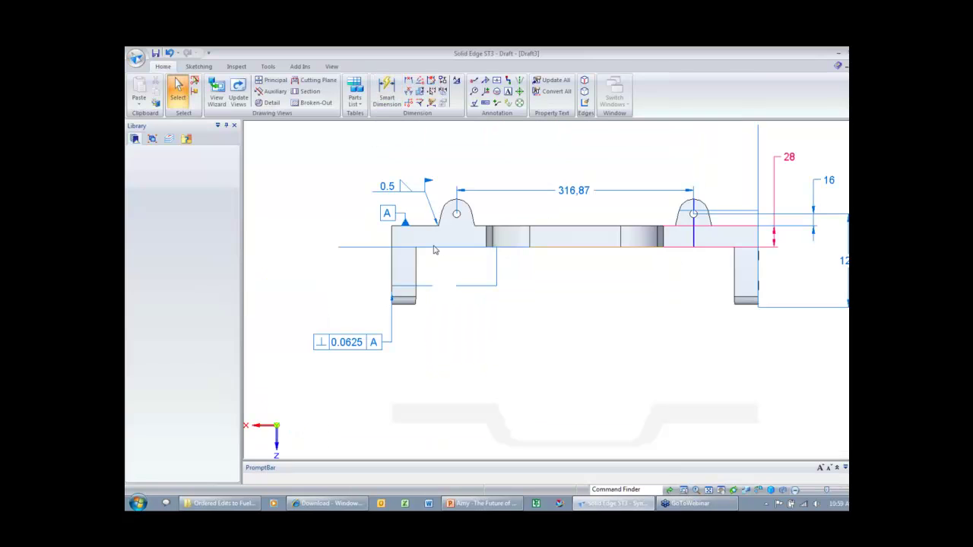
- Add a horizontal dimension on the 3D model between the boss hole's axis and the upright's adjacent face
mouse_move(619, 369)
middle_down()
mouse_move(606, 363)
mouse_move(631, 362)
middle_up()
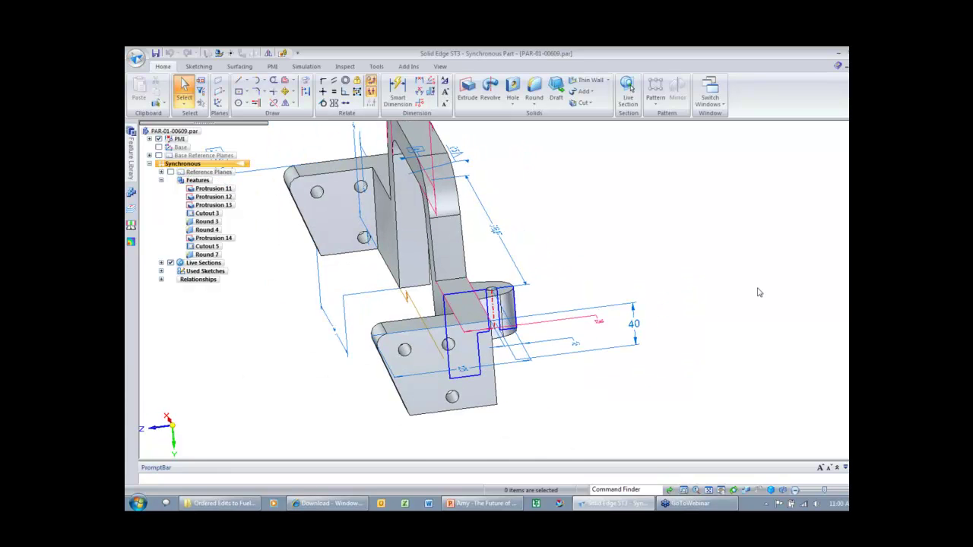
right_drag(764, 282, 732, 282)
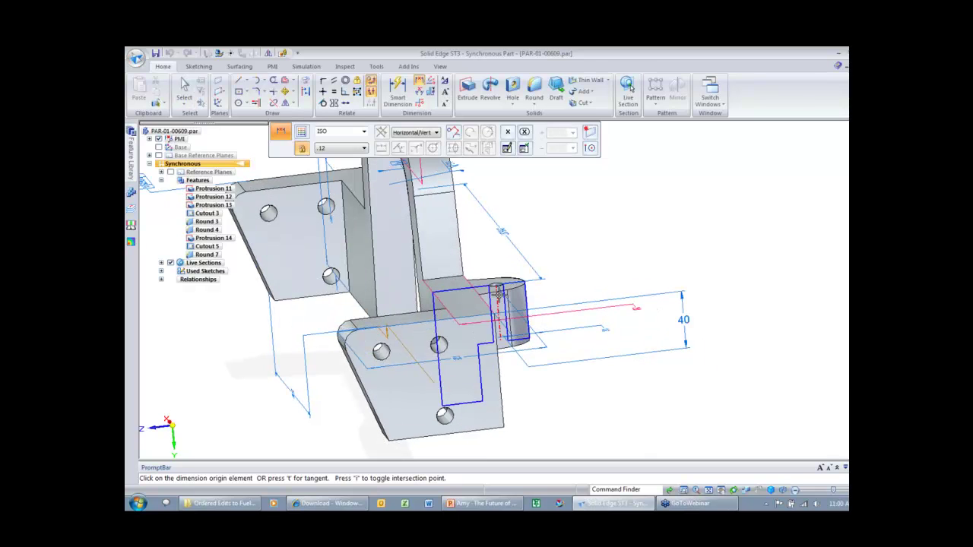
click(541, 308)
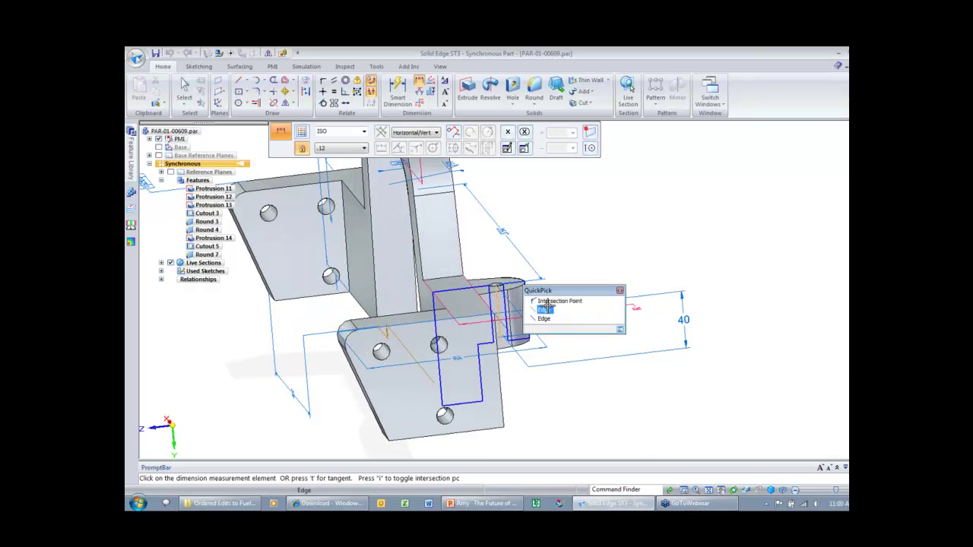
click(464, 199)
click(465, 184)
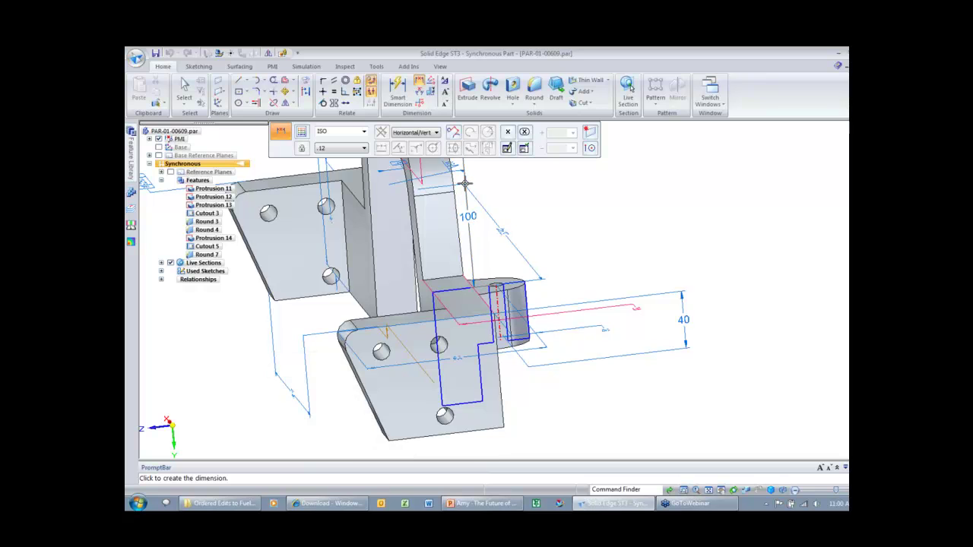
middle_drag(466, 183, 463, 190)
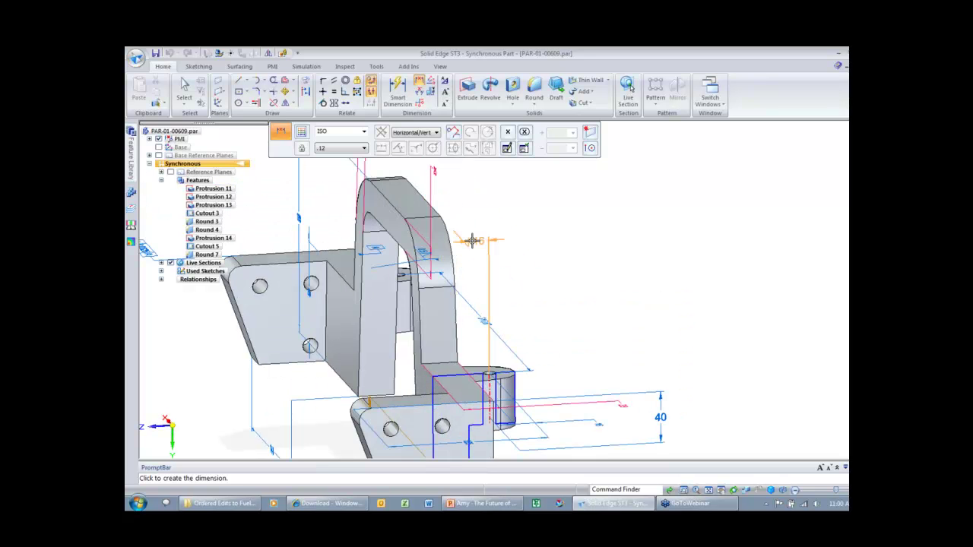
middle_drag(472, 241, 450, 221)
click(495, 204)
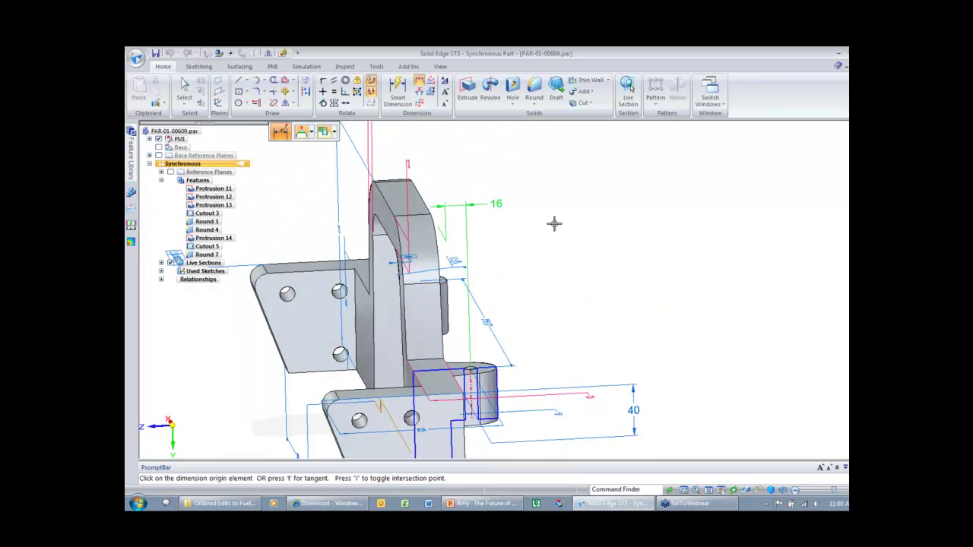
- Set the new distance between the boss hole and the upright's face to 18 mm
text(18)
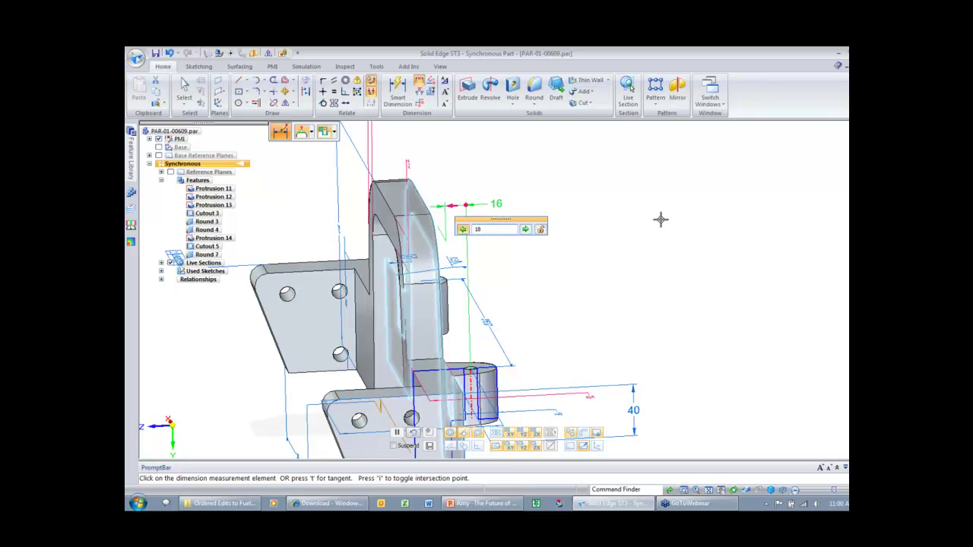
key(Return)
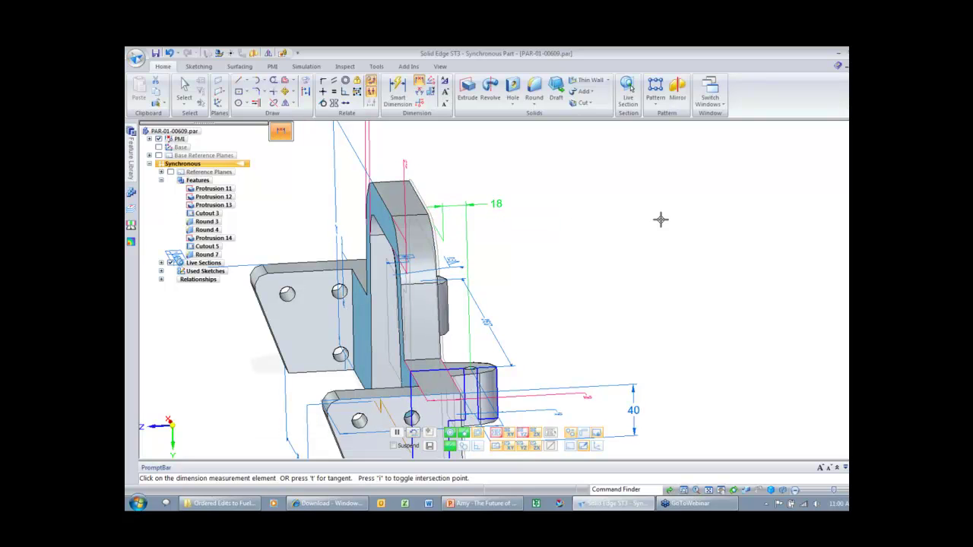
middle_drag(641, 223, 640, 227)
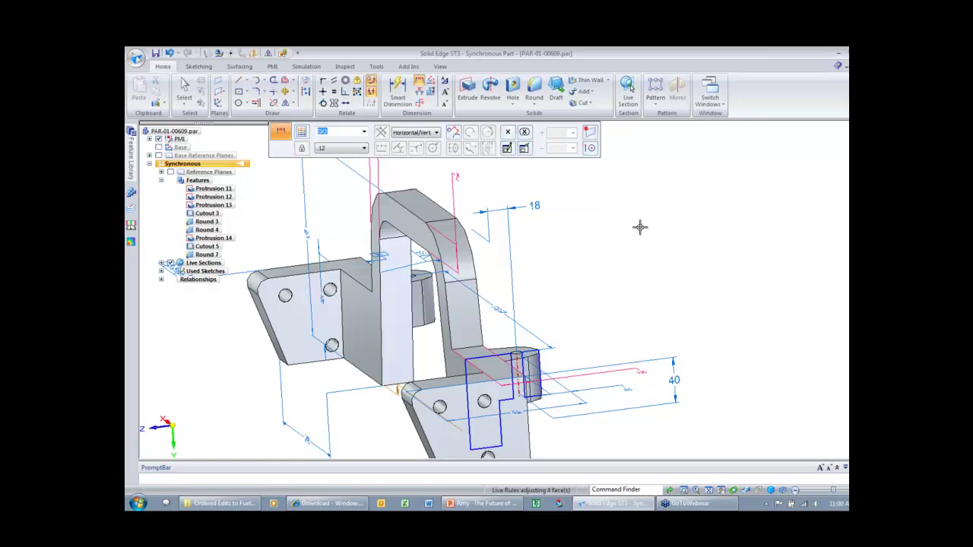
key(Escape)
- Return to the draft document and update its drawing views to match the edited model
key(ctrl+Tab)
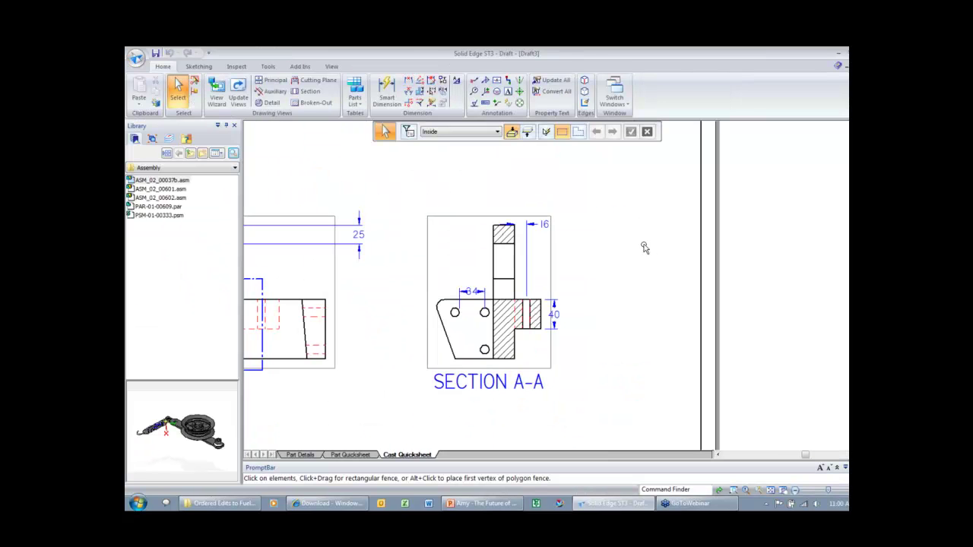
right_click(644, 248)
click(634, 254)
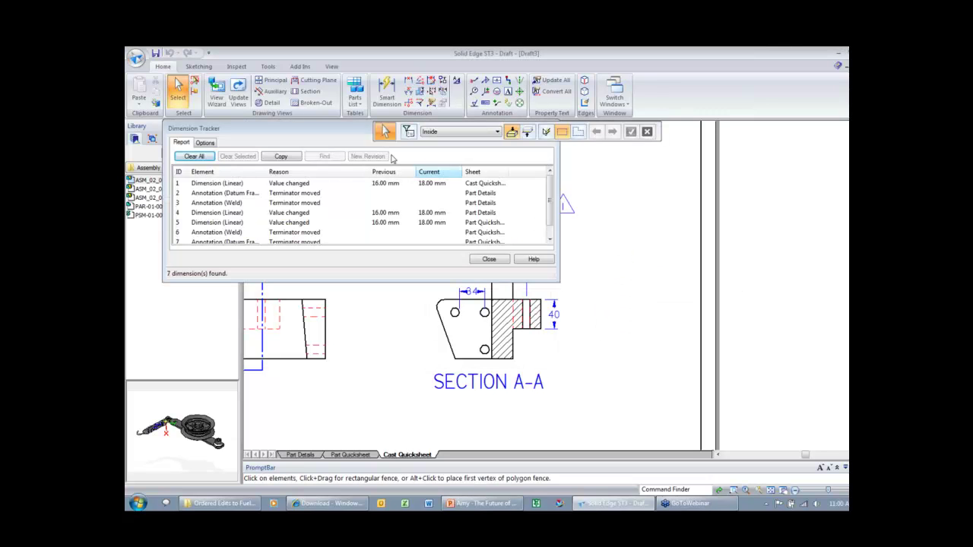
- Locate the changed linear dimension of the Cast Quicksheet from the Dimension Tracker report
click(317, 133)
drag(318, 133, 289, 115)
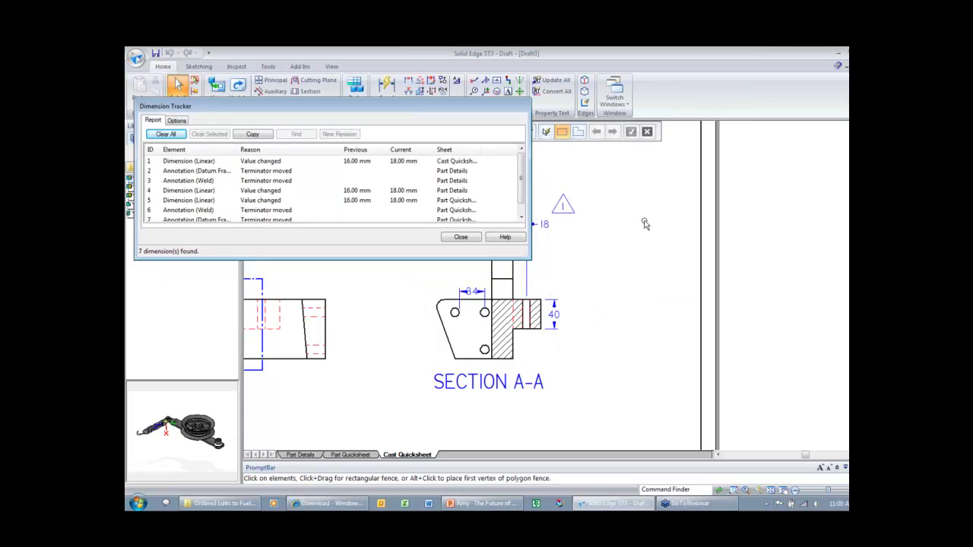
click(272, 163)
click(297, 136)
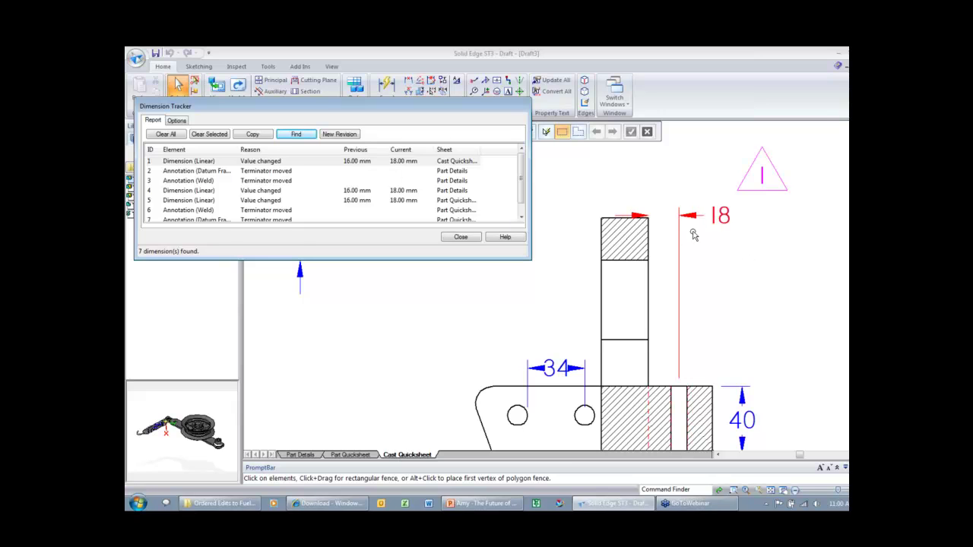
- Clear all tracked changes and close the Dimension Tracker
click(221, 135)
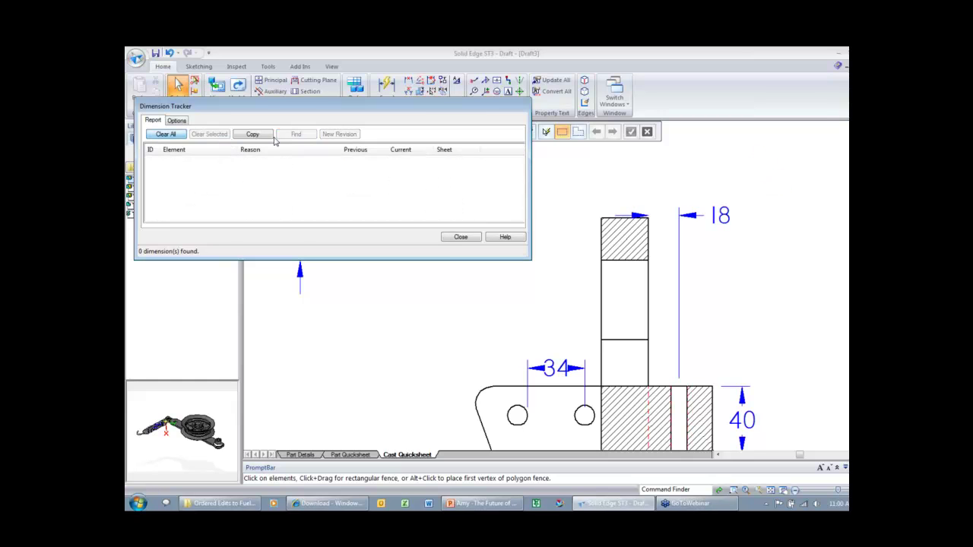
click(465, 238)
scroll(719, 288, down, 4)
scroll(718, 288, down, 2)
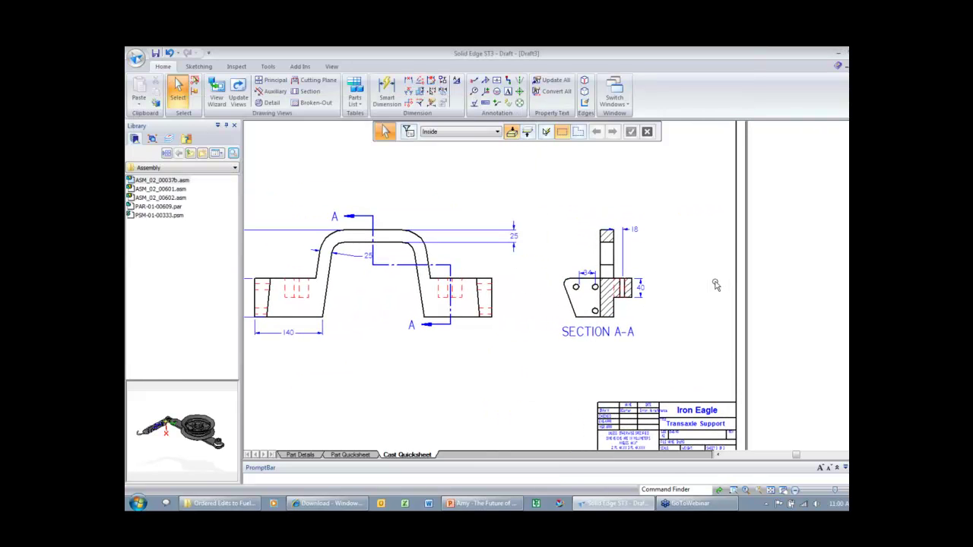
- Insert a new sheet and select the sheet metal model PSM-01-00333.psm as the source for a drawing view
right_click(411, 454)
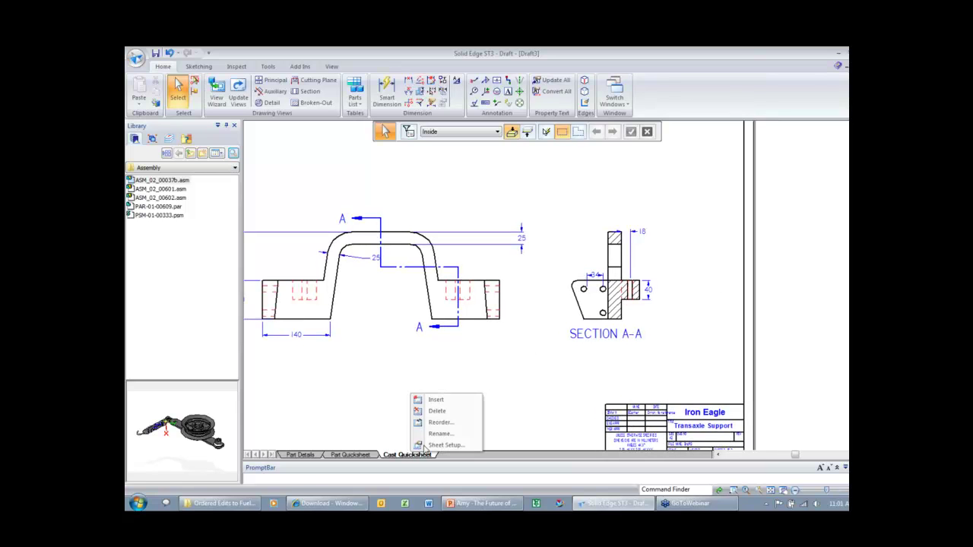
click(447, 404)
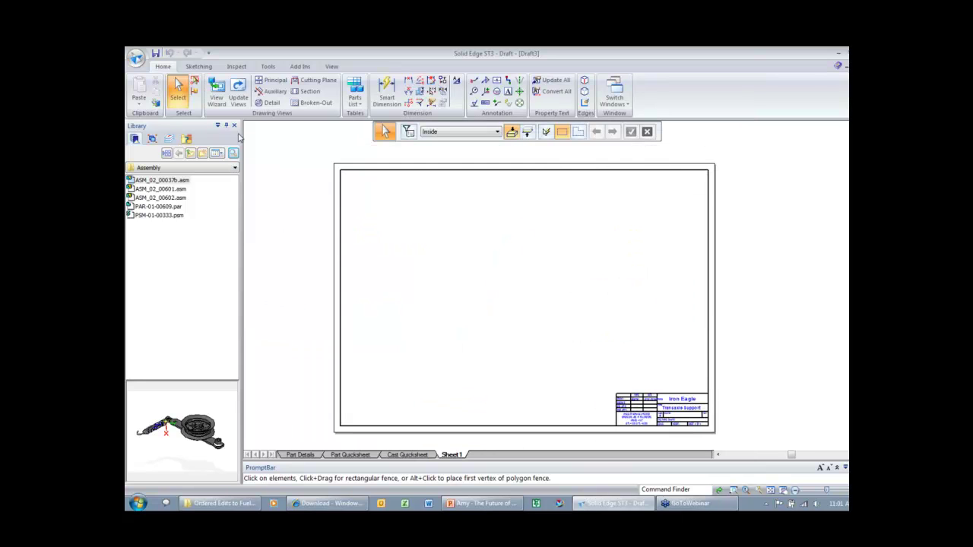
click(217, 93)
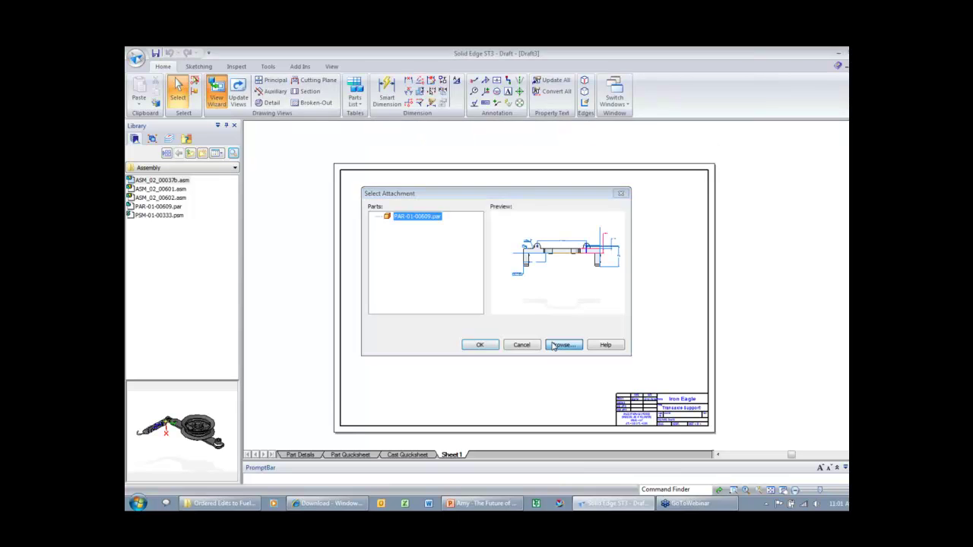
click(561, 343)
click(416, 296)
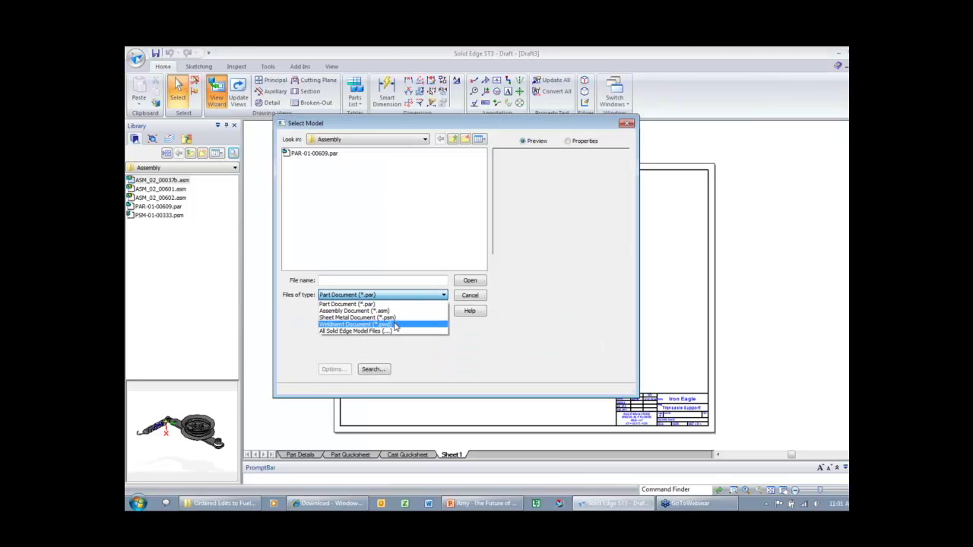
click(395, 318)
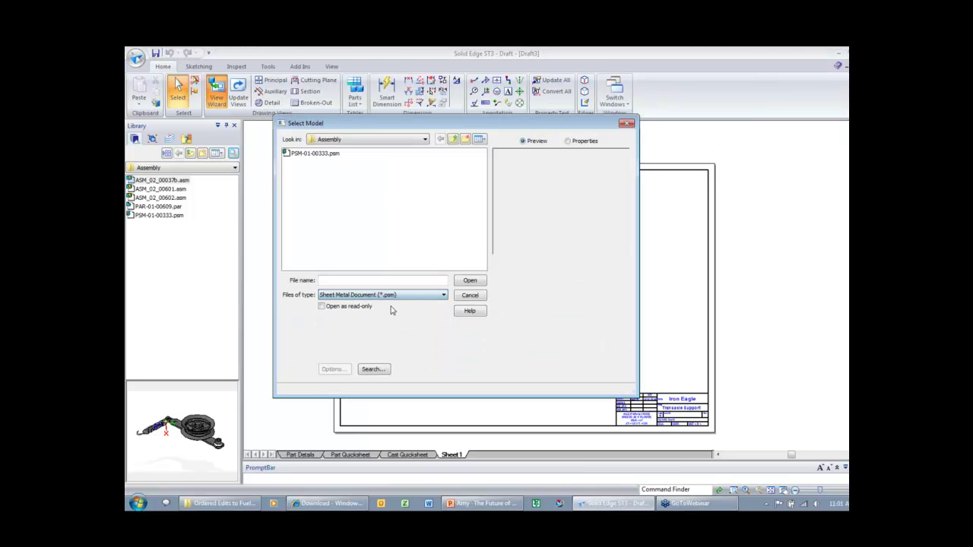
click(329, 154)
click(469, 281)
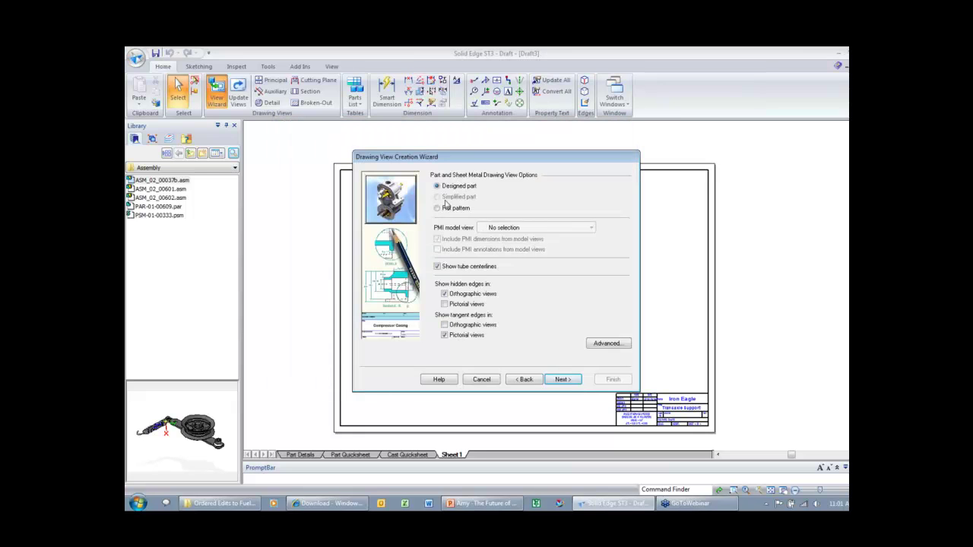
- Place a pictorial view of the designed sheet metal part near the upper right corner of Sheet1
click(562, 379)
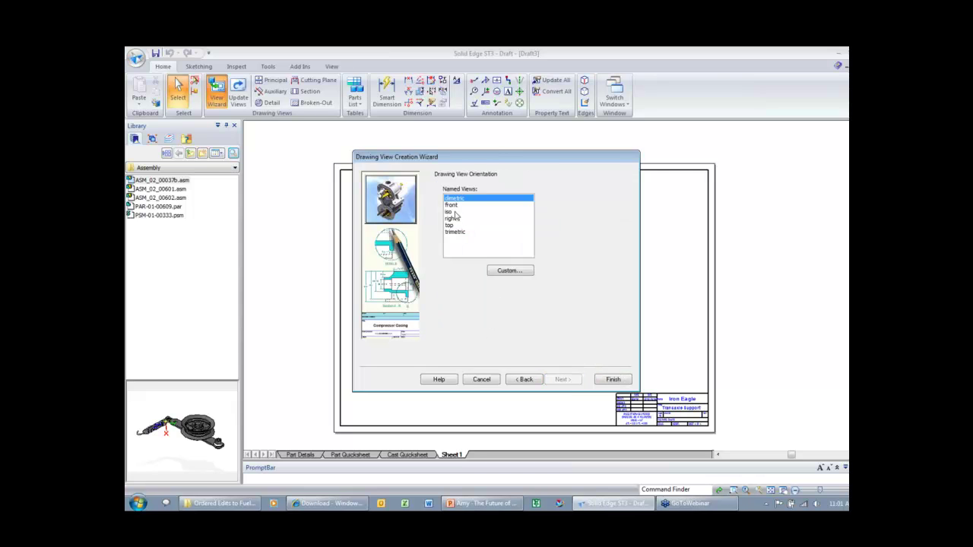
click(612, 380)
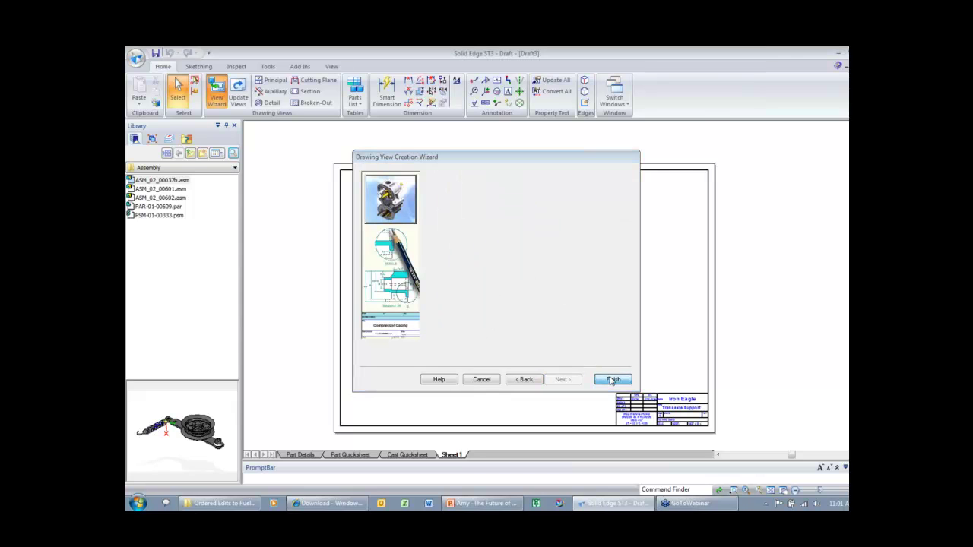
click(630, 234)
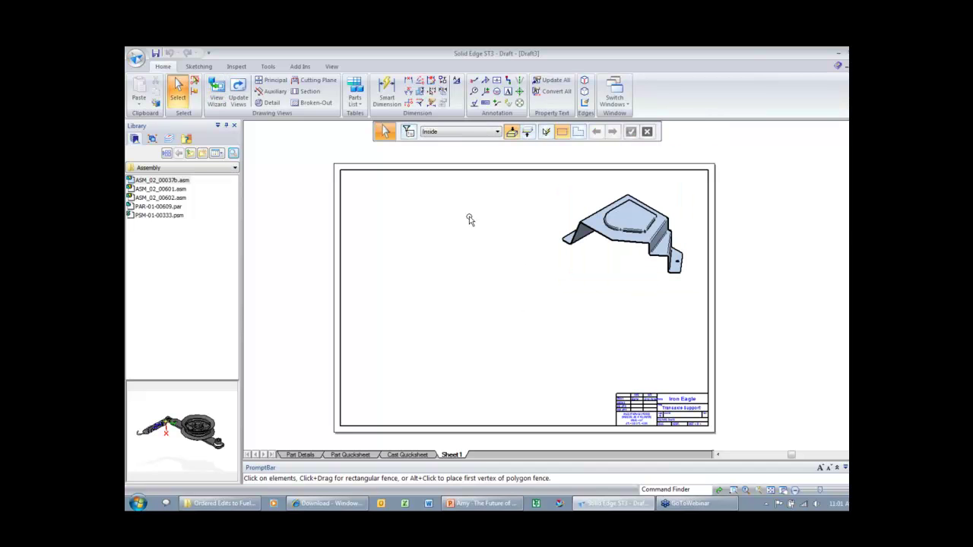
- Place a flat pattern view of PSM-01-00333.psm in top orientation in the lower middle of Sheet1
click(216, 93)
click(417, 224)
click(481, 345)
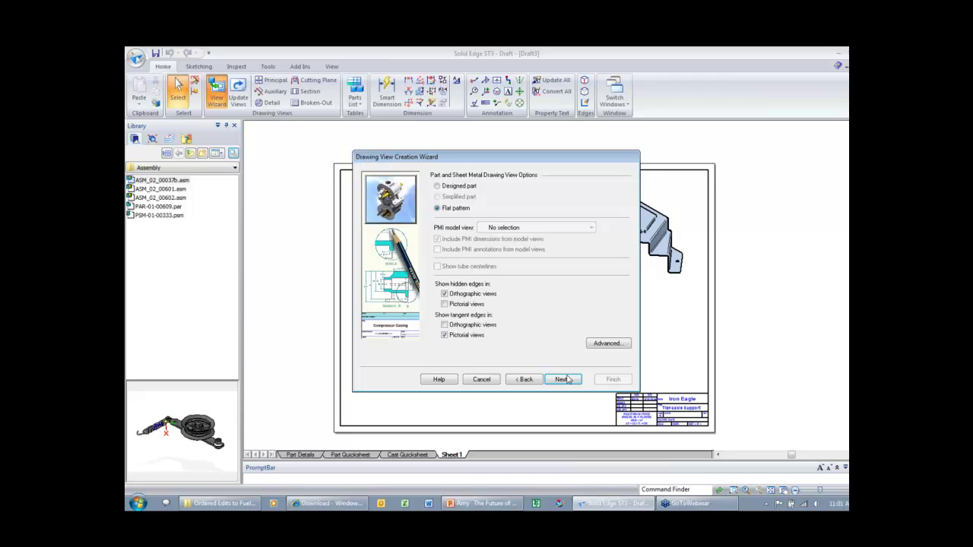
click(562, 379)
click(454, 225)
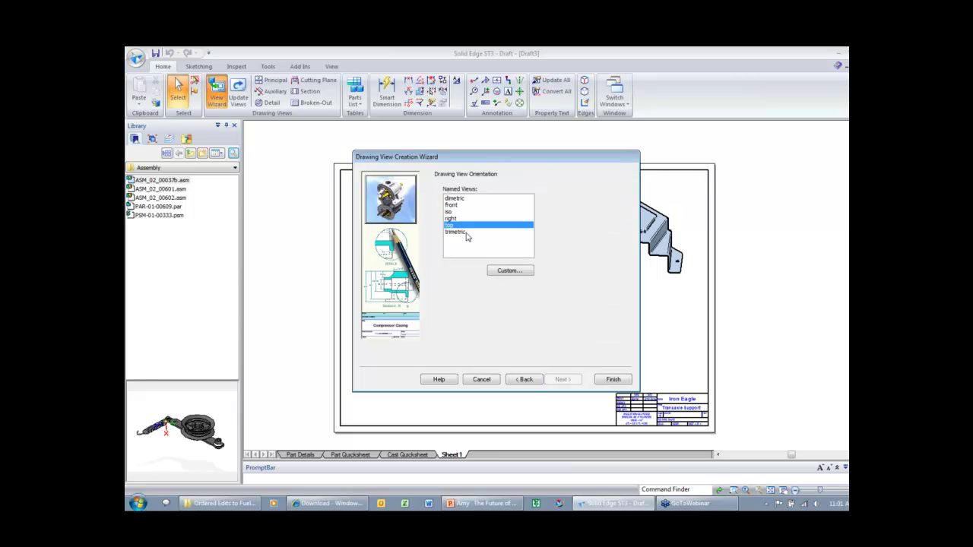
click(614, 380)
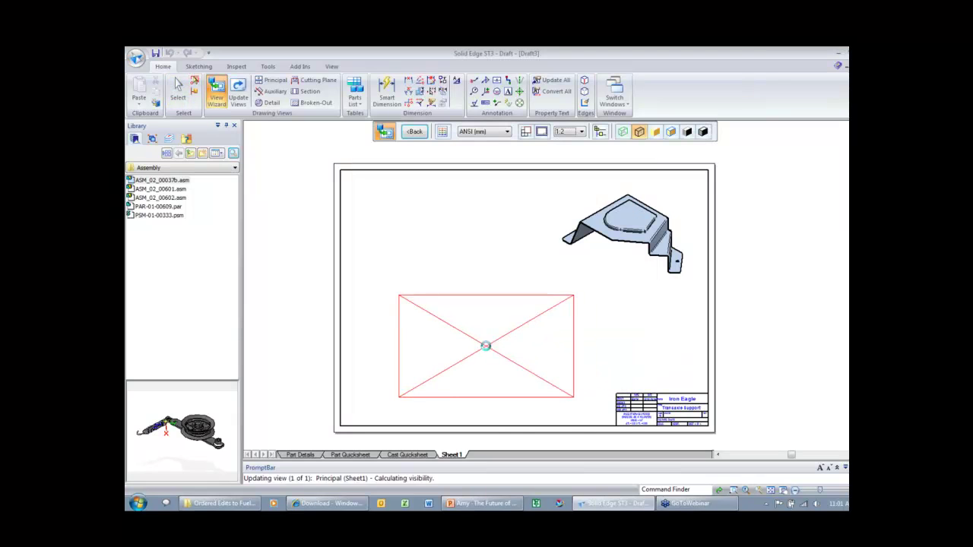
click(487, 350)
- Create a bend table for the flat pattern view and place it above that view
scroll(481, 244, up, 2)
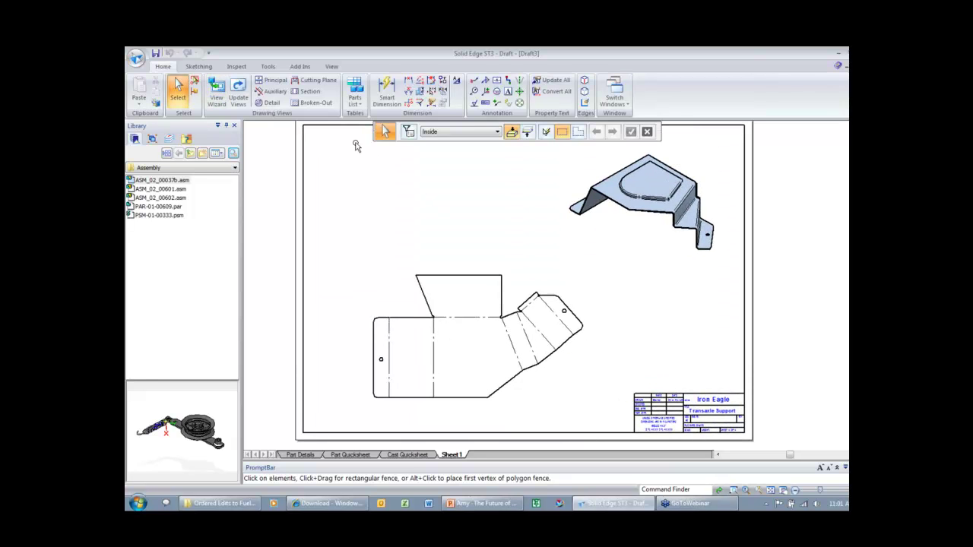
click(355, 100)
click(377, 126)
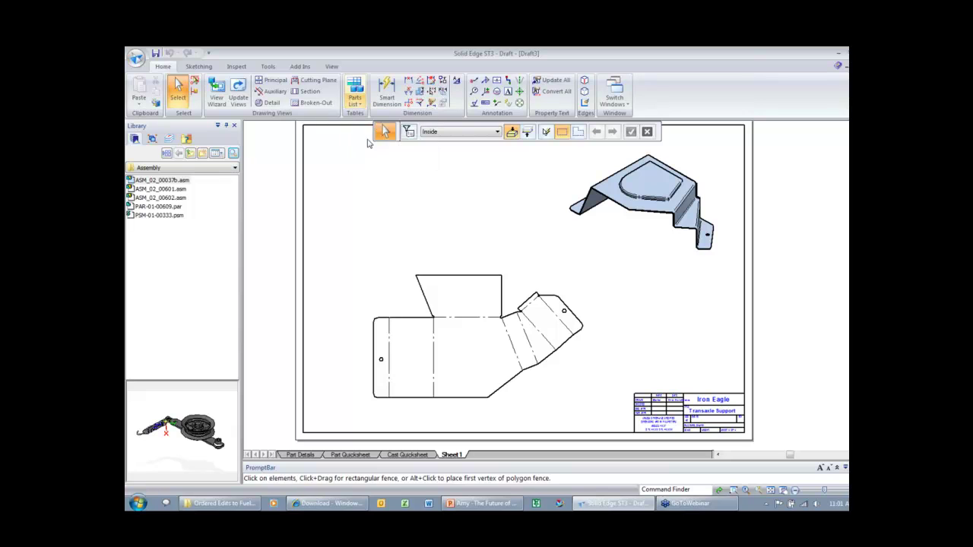
click(449, 289)
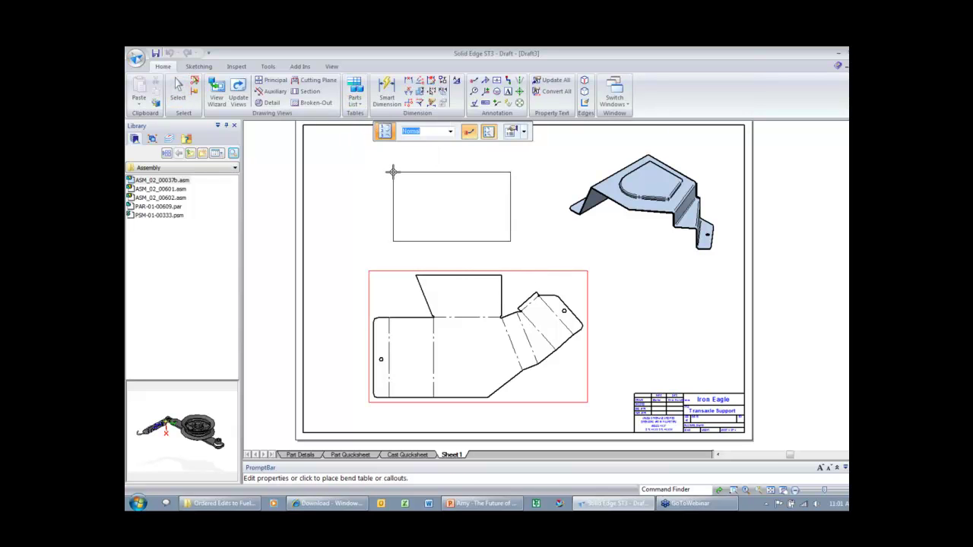
click(390, 167)
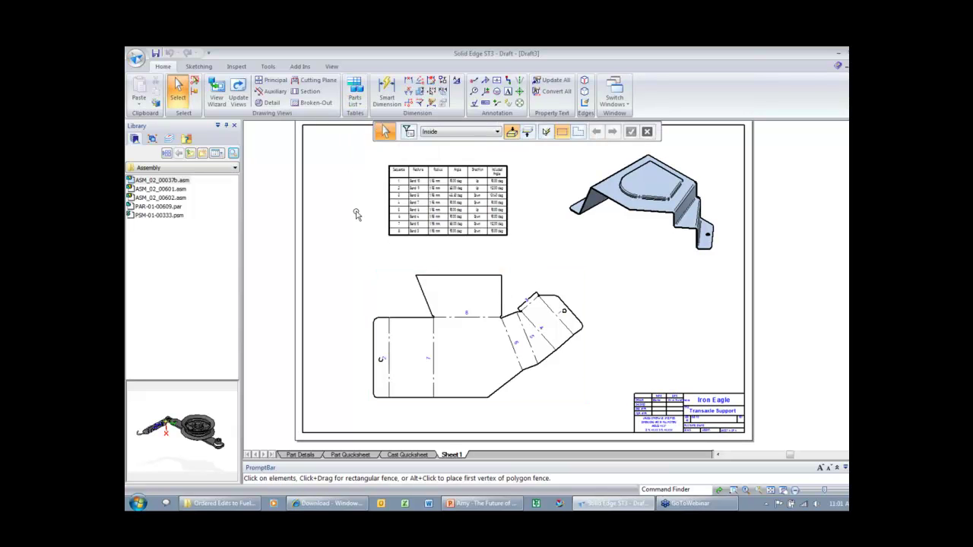
- Examine the bend table and the matching bend sequence numbers on the flat pattern view
scroll(356, 214, up, 1)
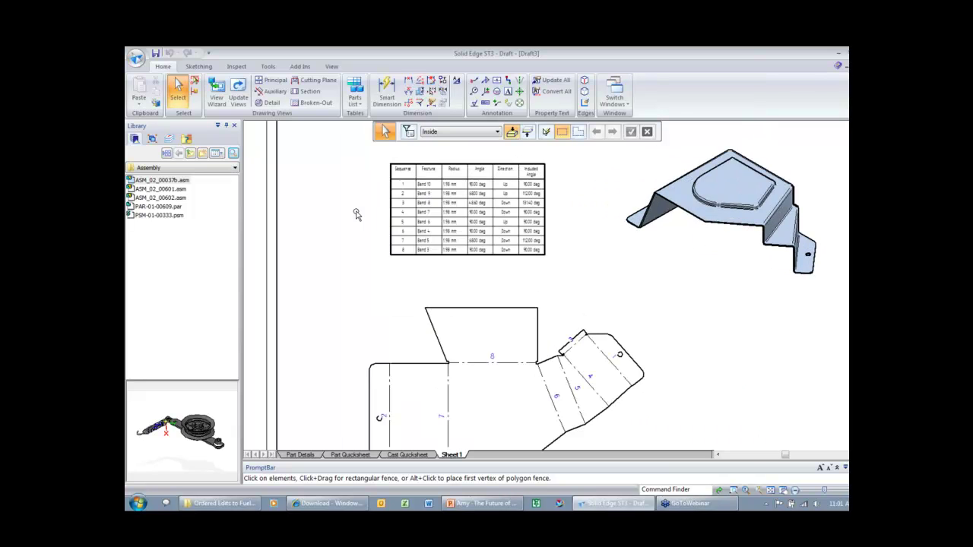
scroll(439, 282, up, 2)
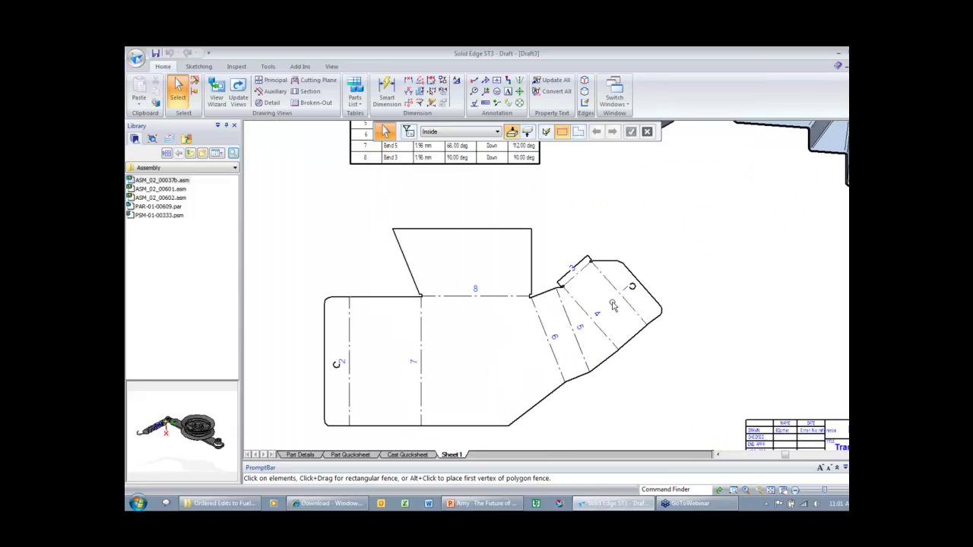
ctrl+scroll(612, 301, up, 1)
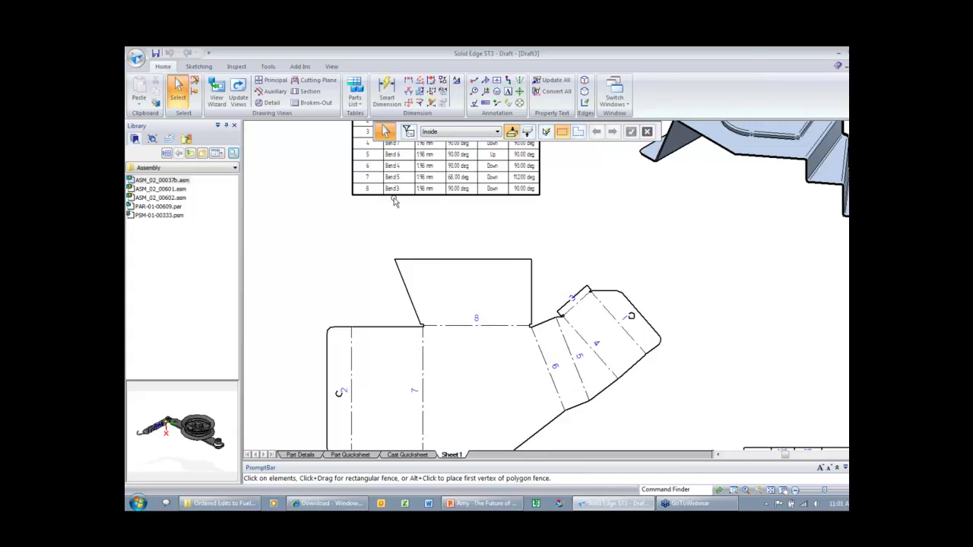
ctrl+scroll(397, 204, up, 2)
scroll(437, 262, up, 1)
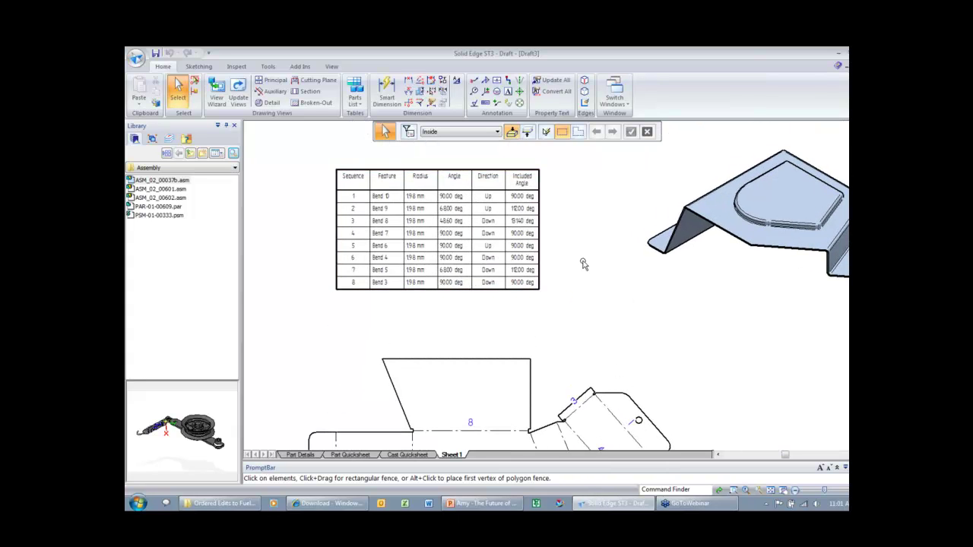
scroll(583, 264, down, 1)
scroll(527, 329, down, 1)
- Insert another blank sheet after Sheet1
right_click(459, 456)
click(482, 404)
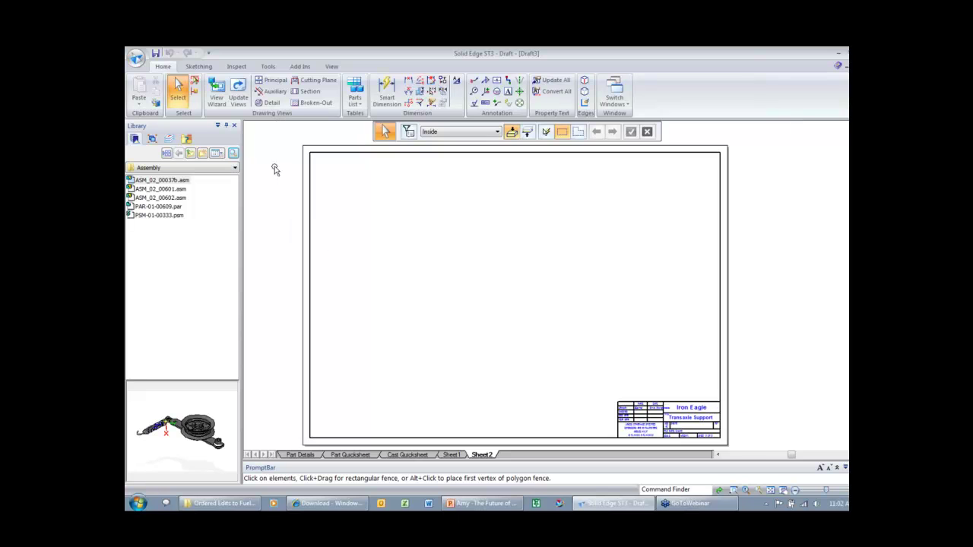
click(217, 93)
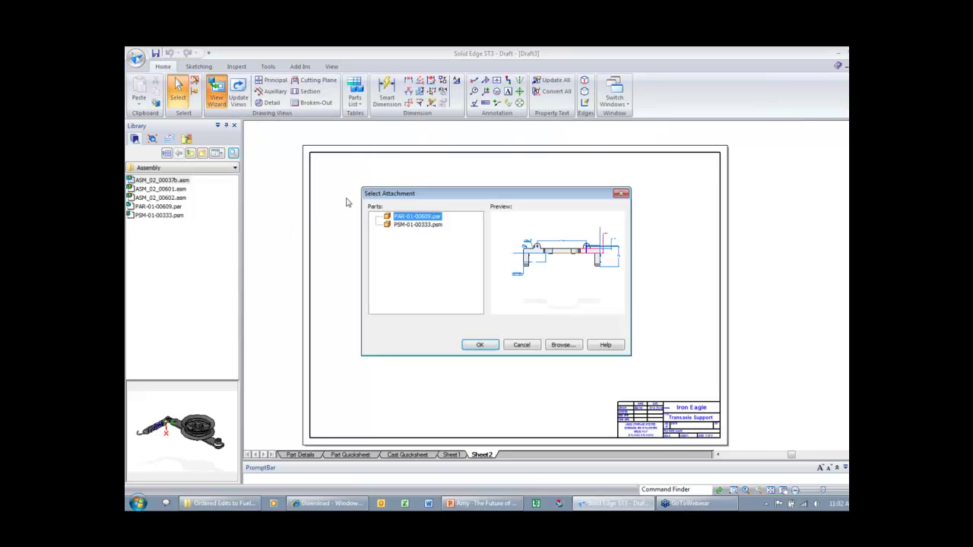
click(561, 345)
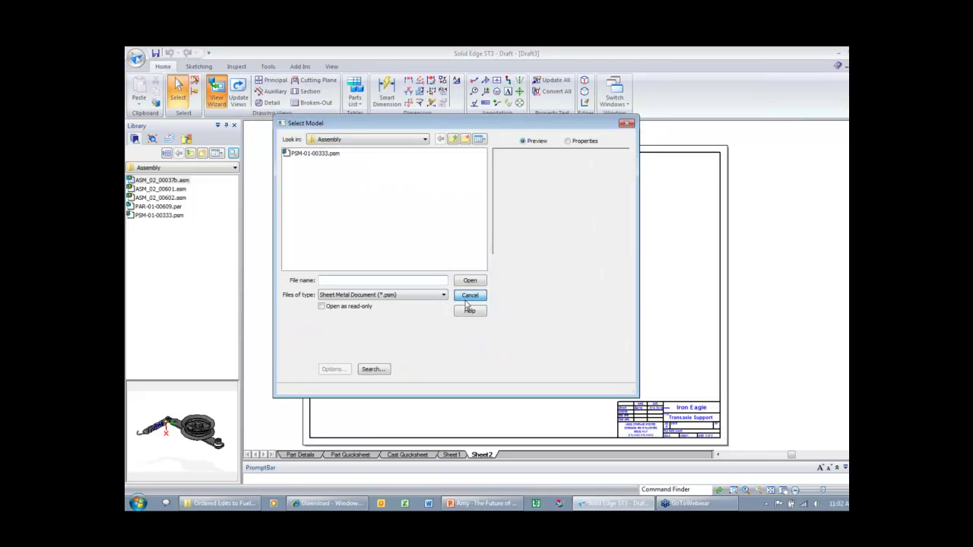
click(470, 297)
- Place a shaded view of ASM_02_00601.asm in its EXPLODED configuration on the left part of Sheet2, and shift it down inside the border
click(155, 189)
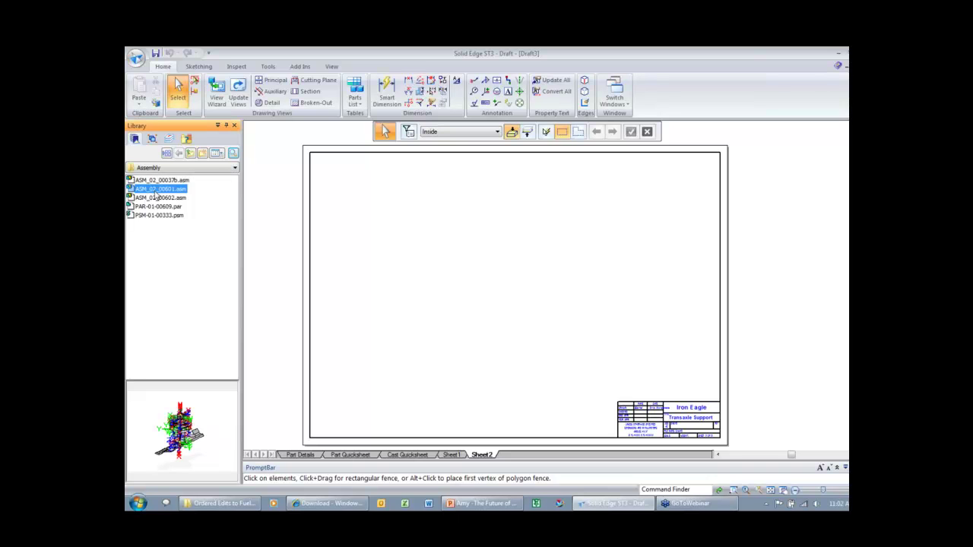
drag(155, 192, 420, 271)
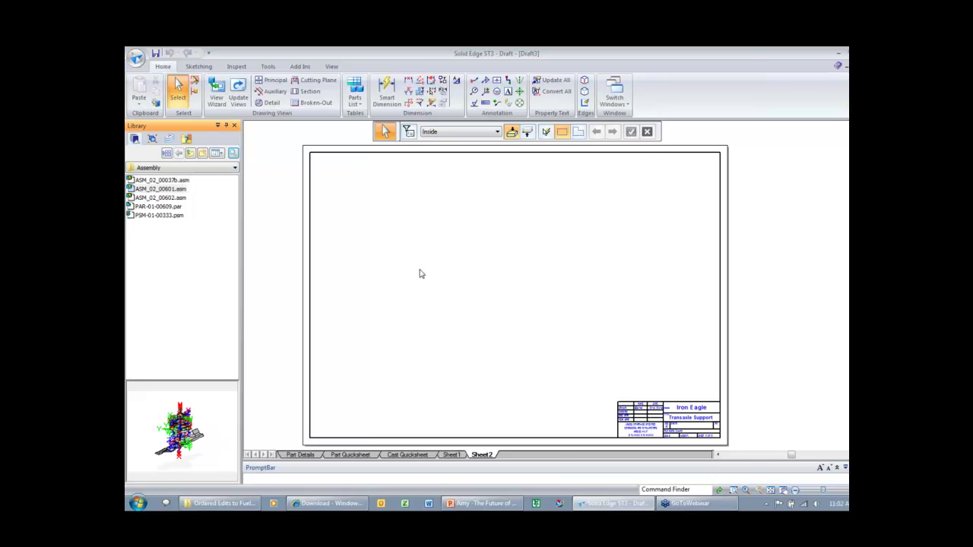
click(554, 187)
click(557, 195)
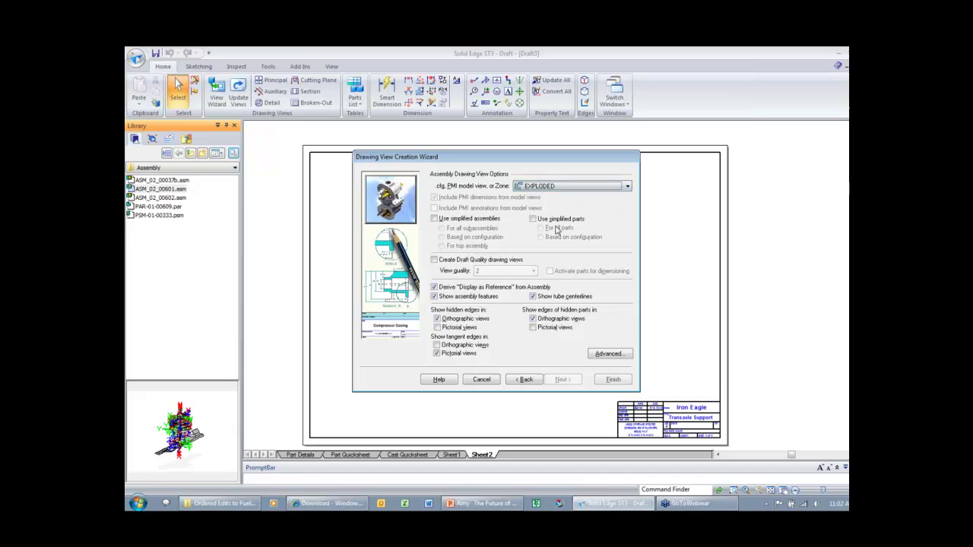
click(614, 380)
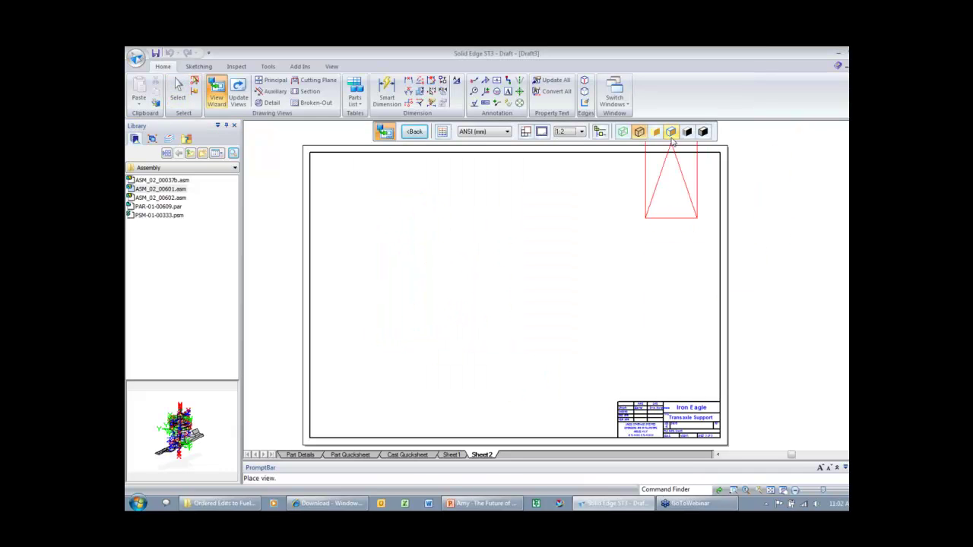
click(400, 270)
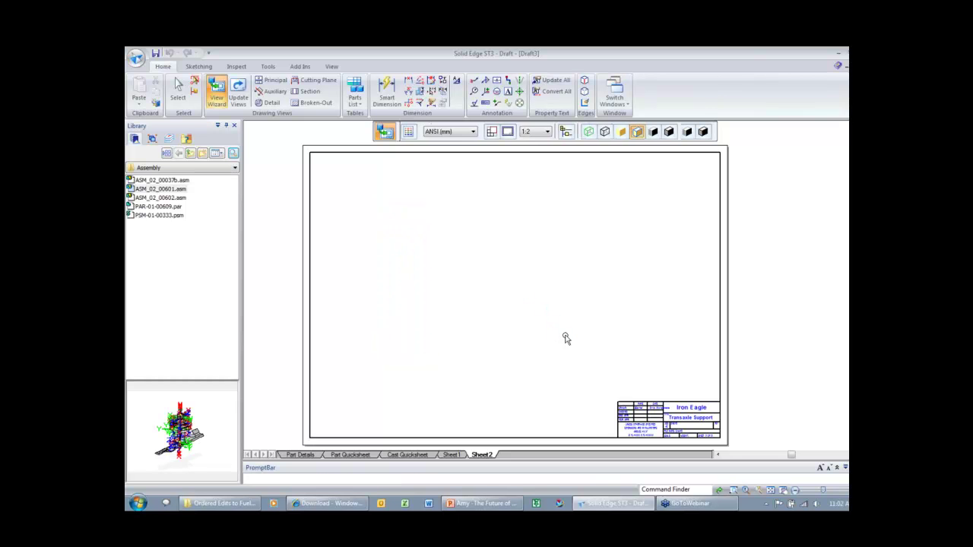
click(409, 224)
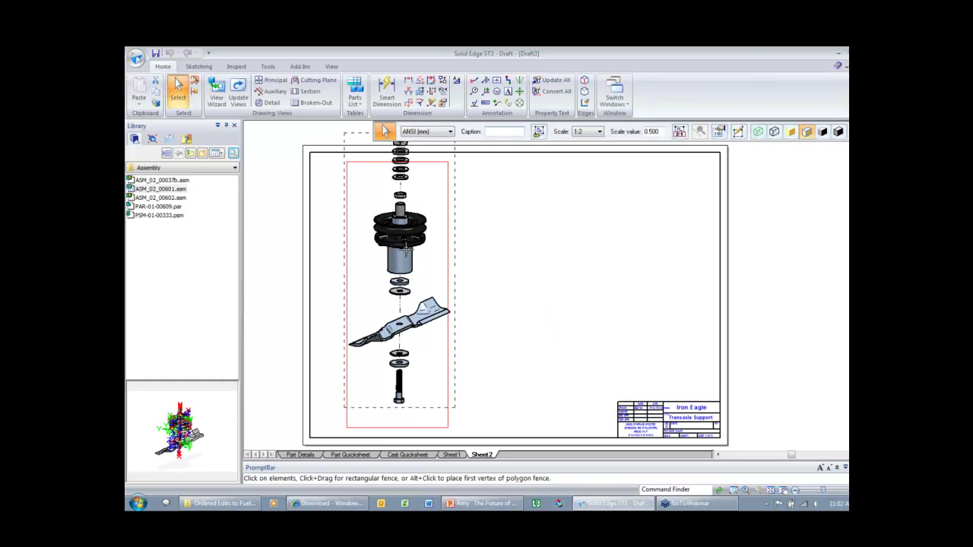
click(510, 243)
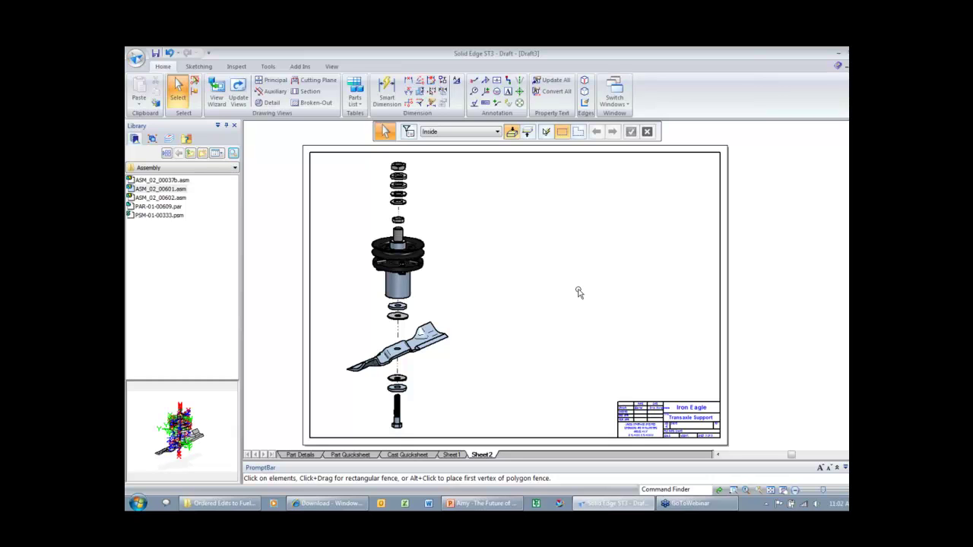
- Place a parts list with balloons for the exploded view, using the AMF_IE saved settings and AMF table style, beside the view
click(355, 98)
click(368, 116)
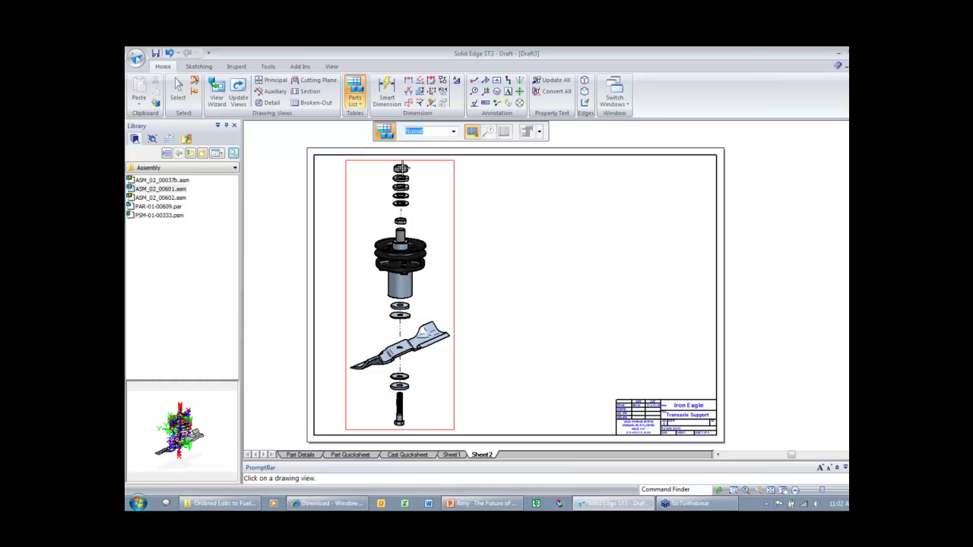
click(455, 175)
click(525, 133)
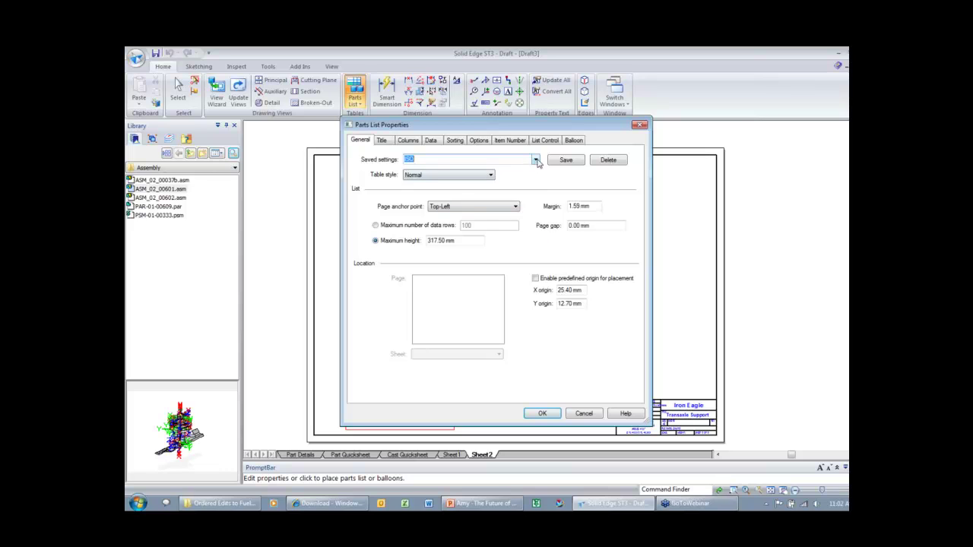
click(448, 205)
click(491, 177)
click(469, 186)
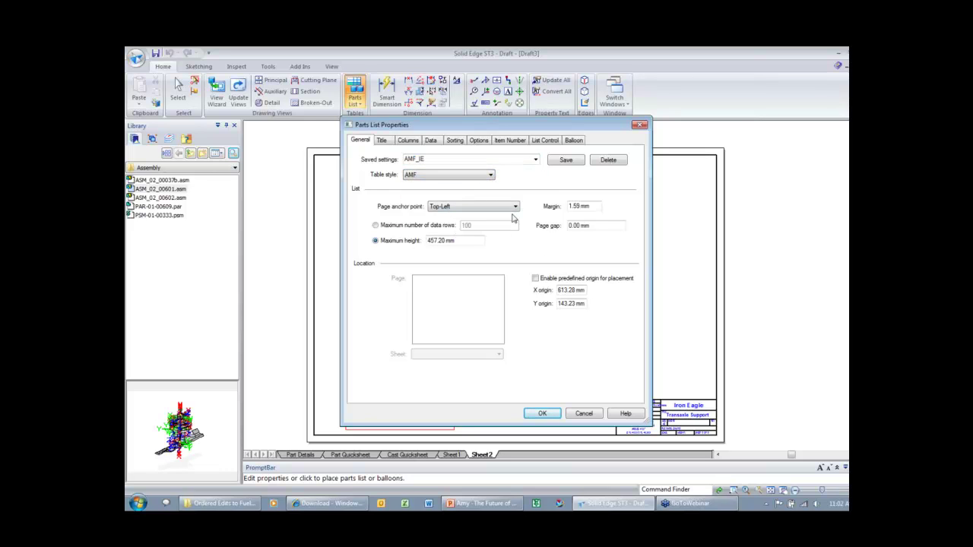
click(542, 413)
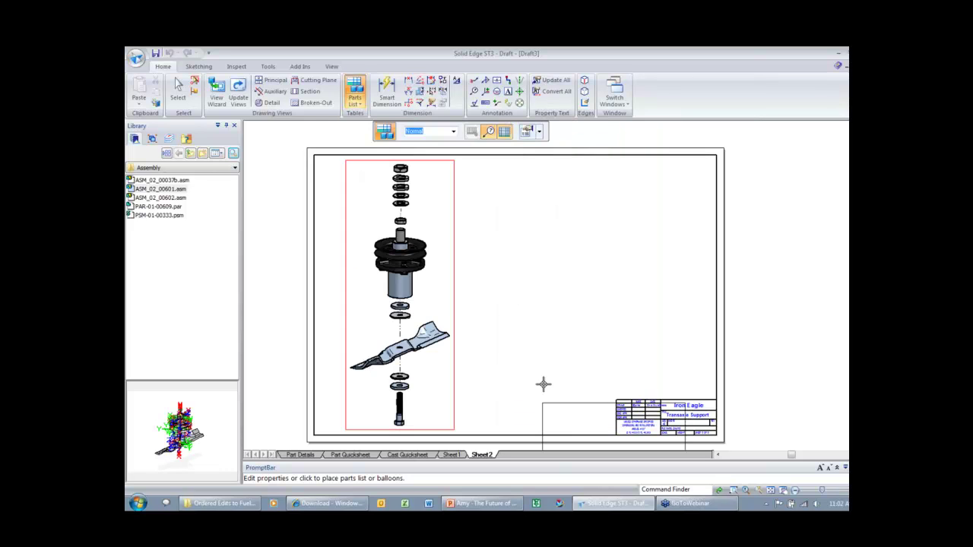
click(489, 160)
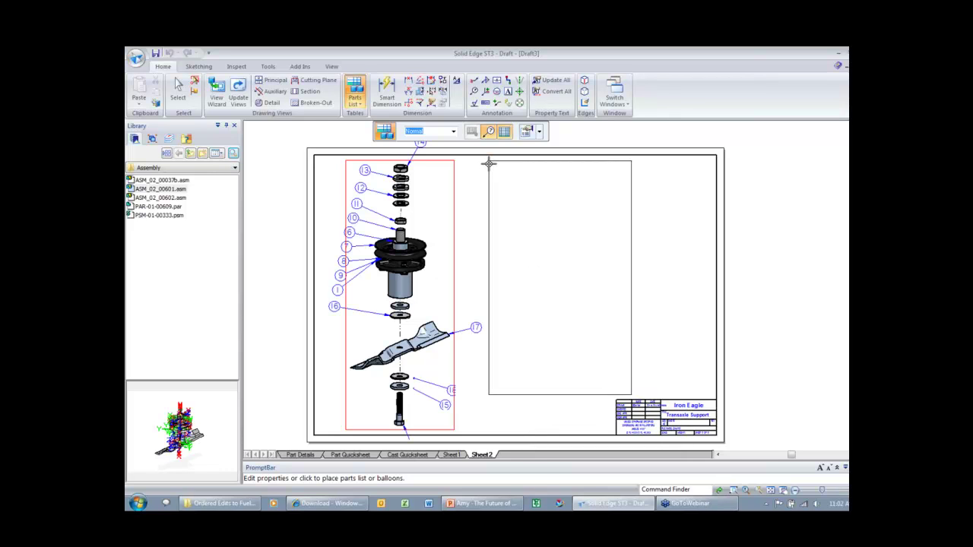
- Reposition balloons 14 and 19 beside their parts, inside the sheet border
drag(421, 143, 433, 166)
drag(413, 447, 360, 425)
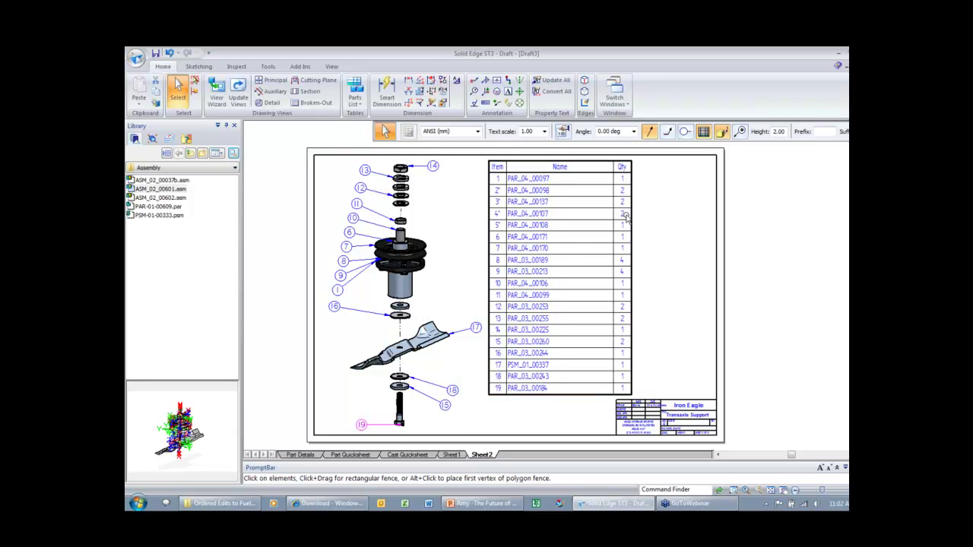
- Review the column settings and available properties of the parts list, leaving its properties without applying changes
click(599, 216)
click(527, 132)
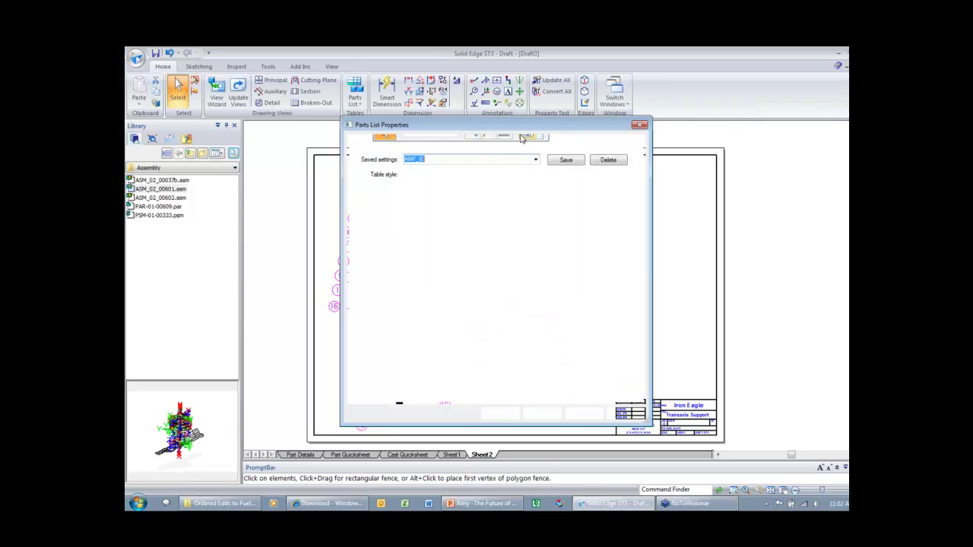
click(407, 141)
mouse_move(458, 296)
mouse_down()
mouse_move(467, 366)
mouse_move(459, 290)
mouse_up()
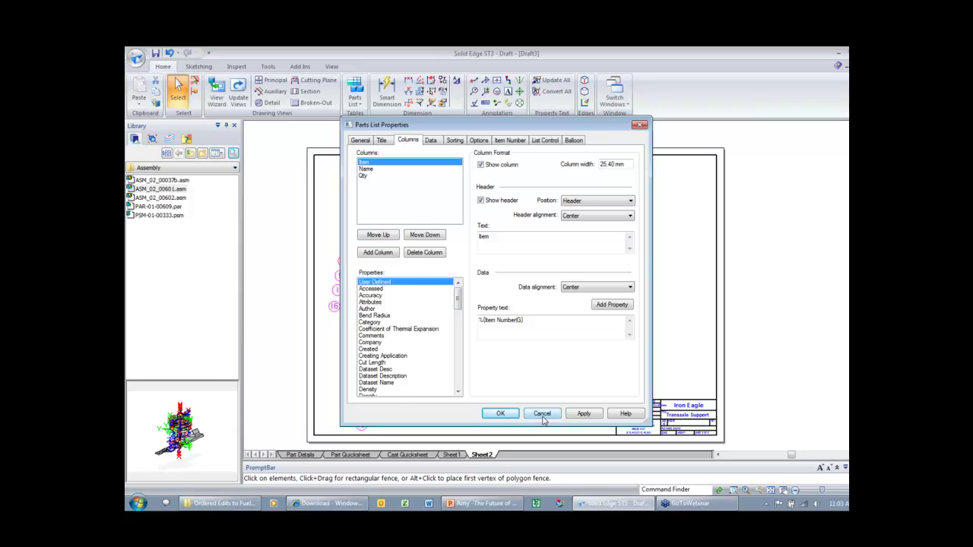
click(541, 414)
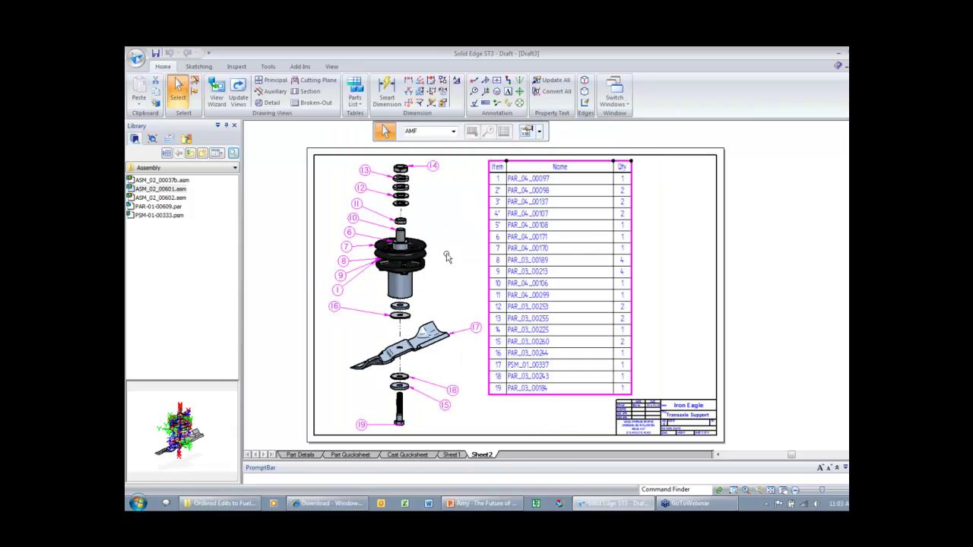
click(469, 209)
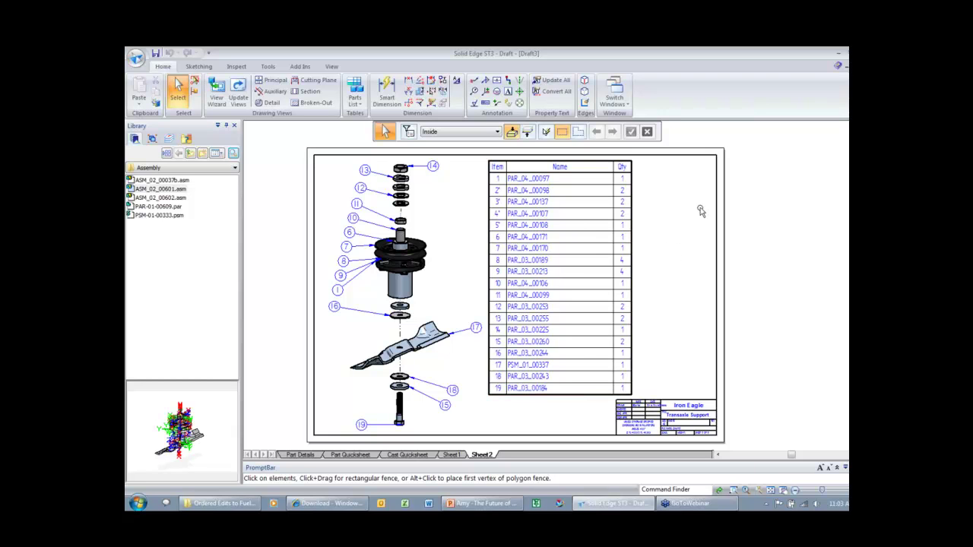
- Open the tutorial on modeling parts with synchronous features from Solid Edge Help, close the help pane and maximize the part document
click(837, 68)
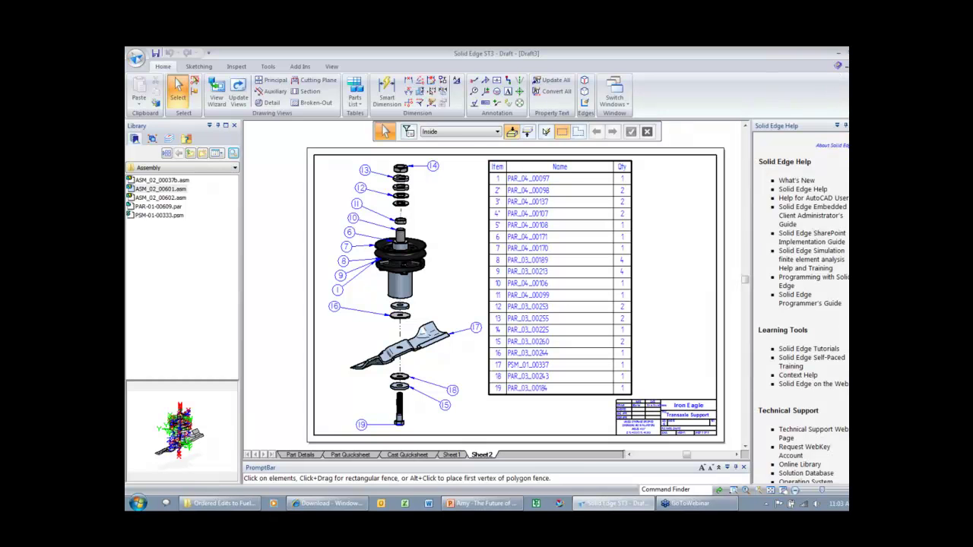
scroll(783, 262, down, 3)
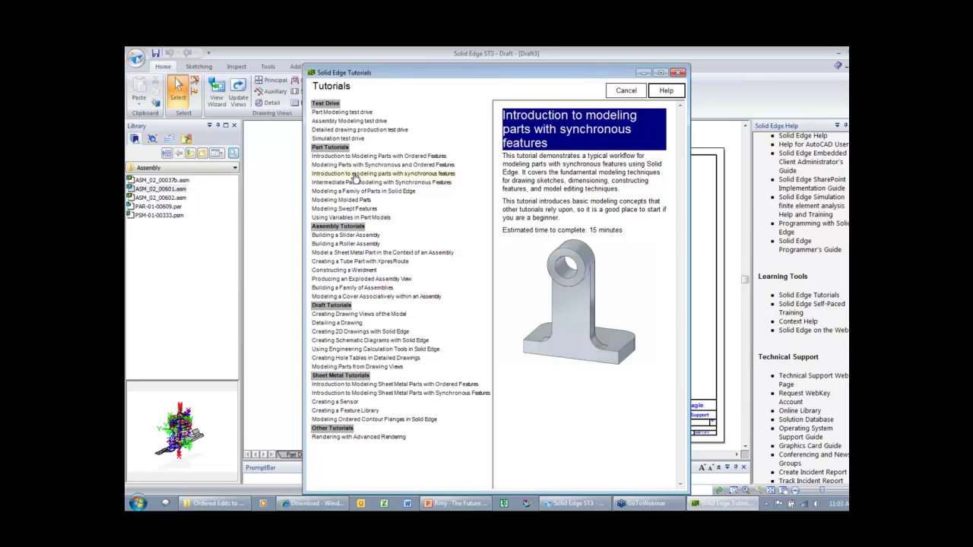
click(354, 176)
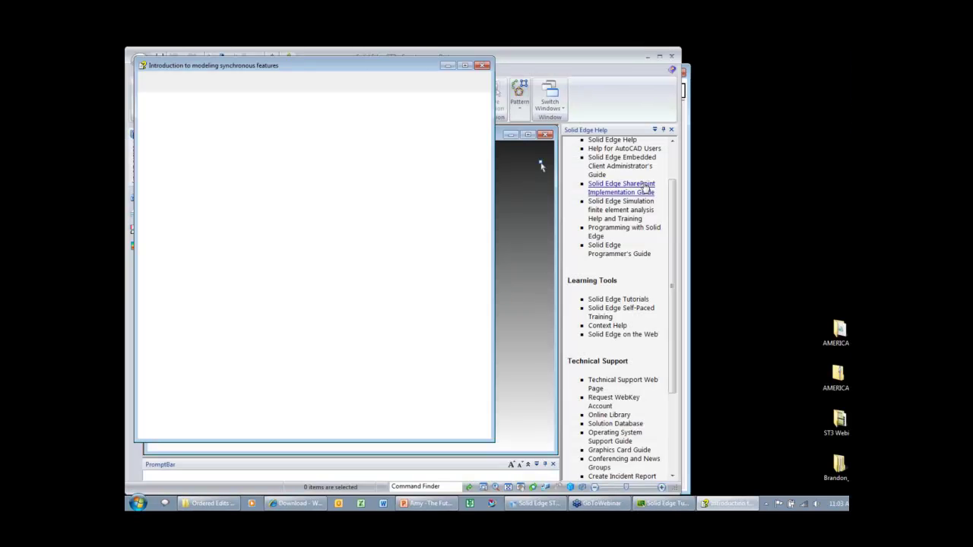
click(672, 130)
click(529, 135)
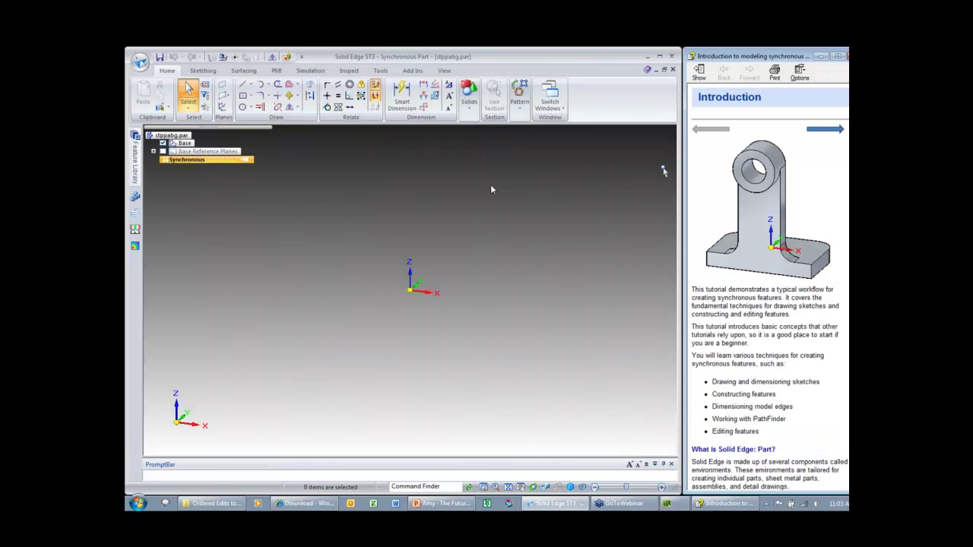
- Page through the synchronous part modeling tutorial from the introduction to the topic on dimensioning the rectangle height
click(820, 133)
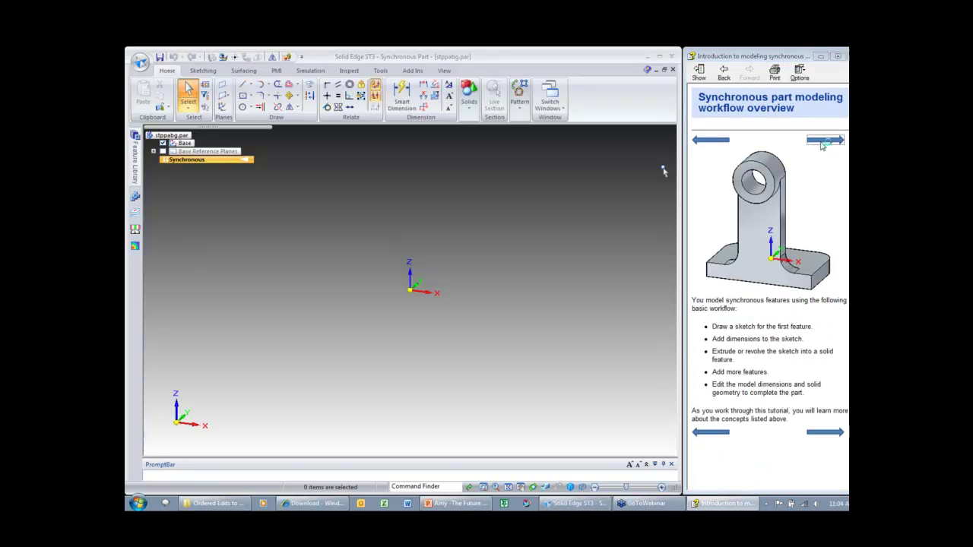
click(824, 141)
click(821, 135)
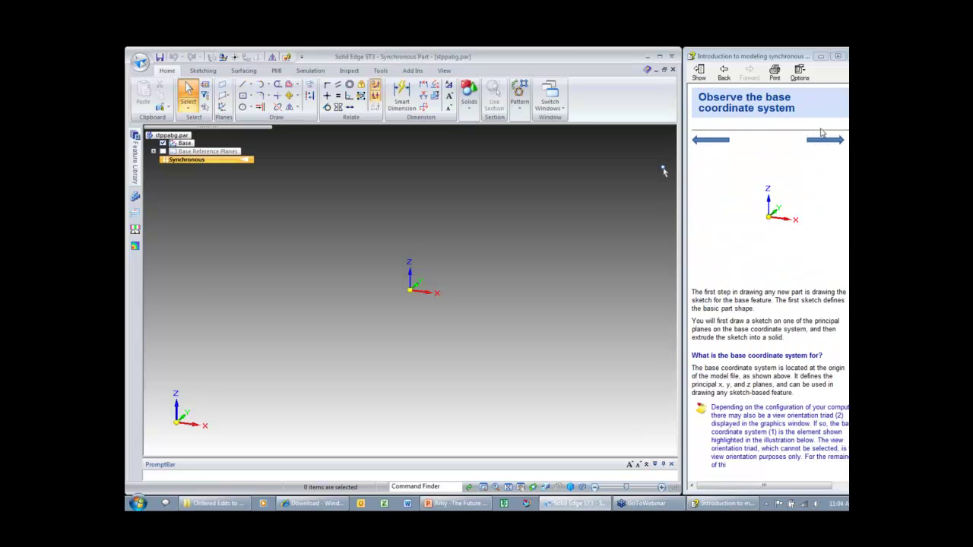
click(821, 137)
click(821, 141)
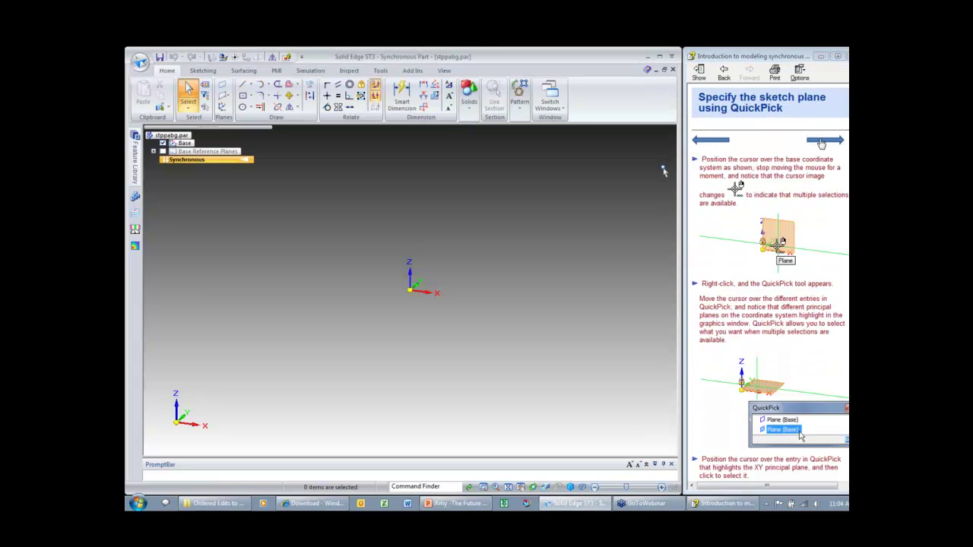
click(821, 143)
click(824, 140)
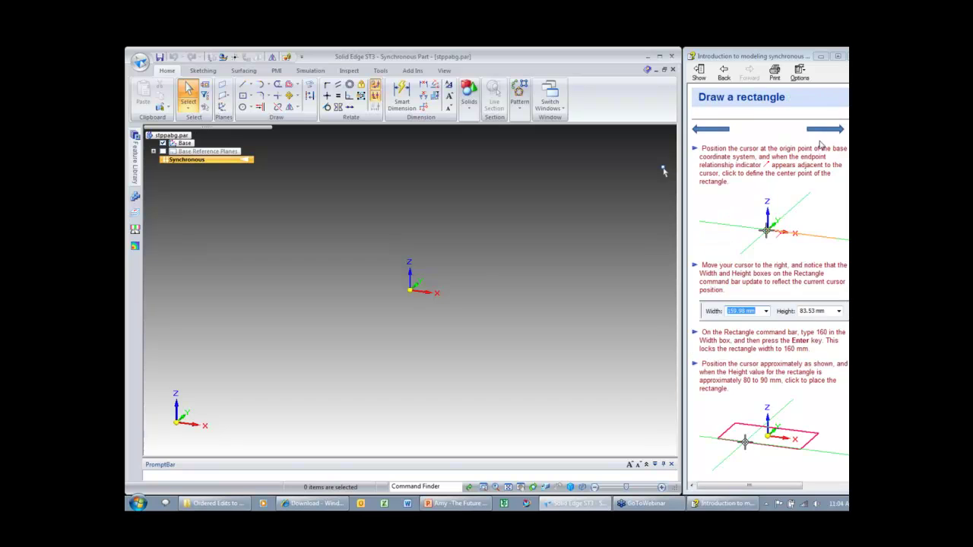
click(820, 144)
click(820, 144)
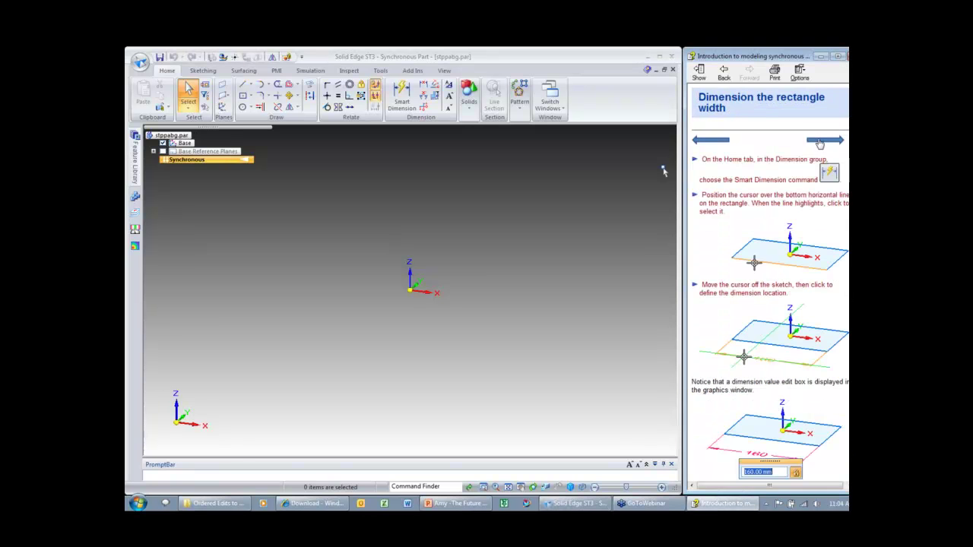
click(819, 143)
click(821, 135)
click(820, 135)
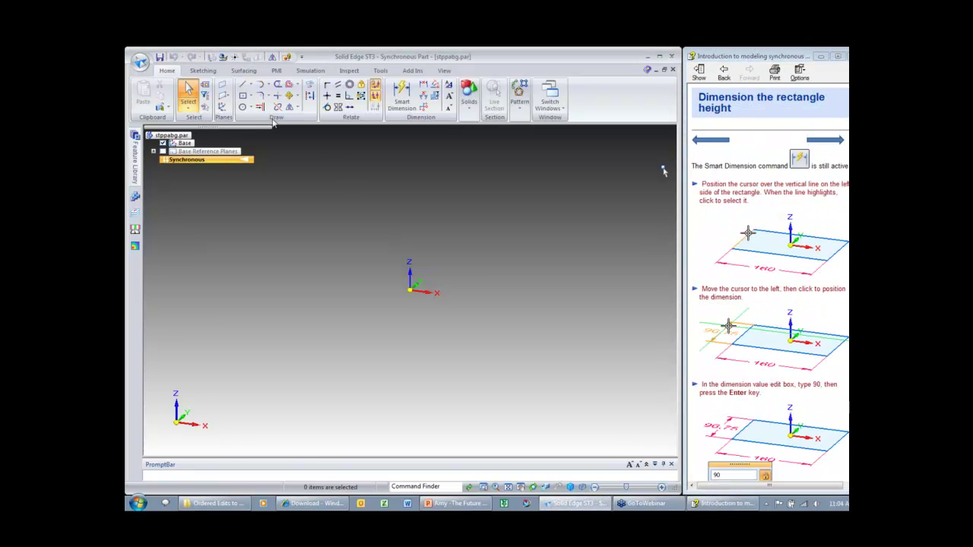
- Draw a rectangle by center on the XY plane, centered on the base coordinate system origin, about 173 mm in the Y direction
click(243, 96)
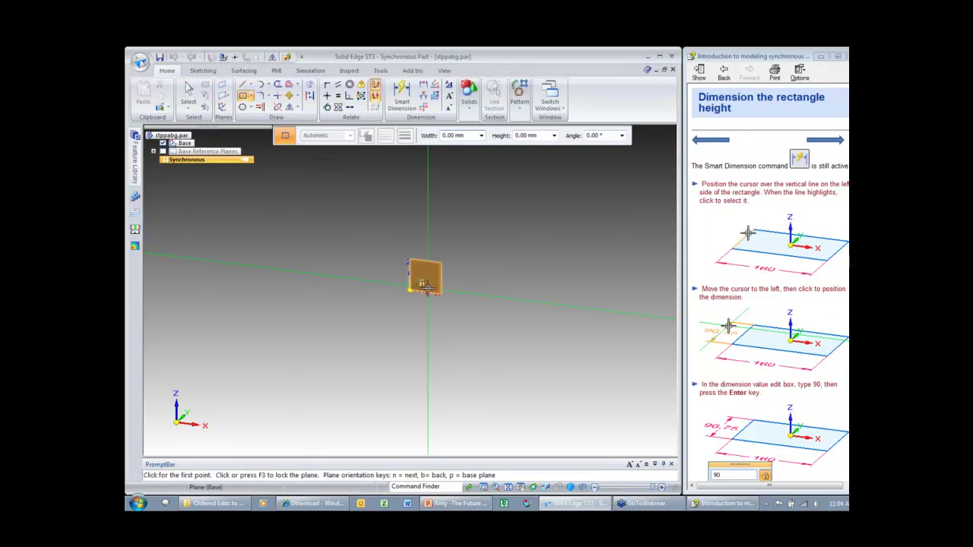
click(428, 288)
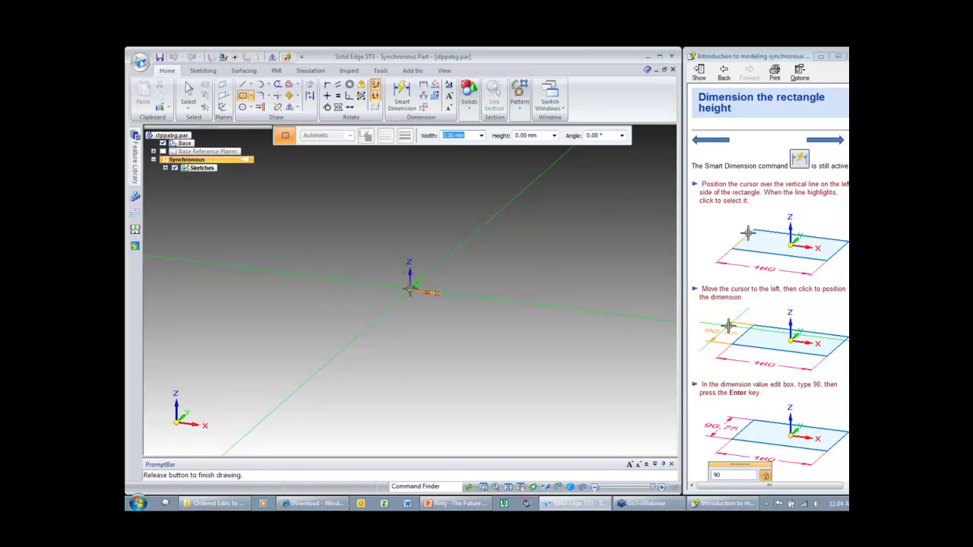
click(360, 237)
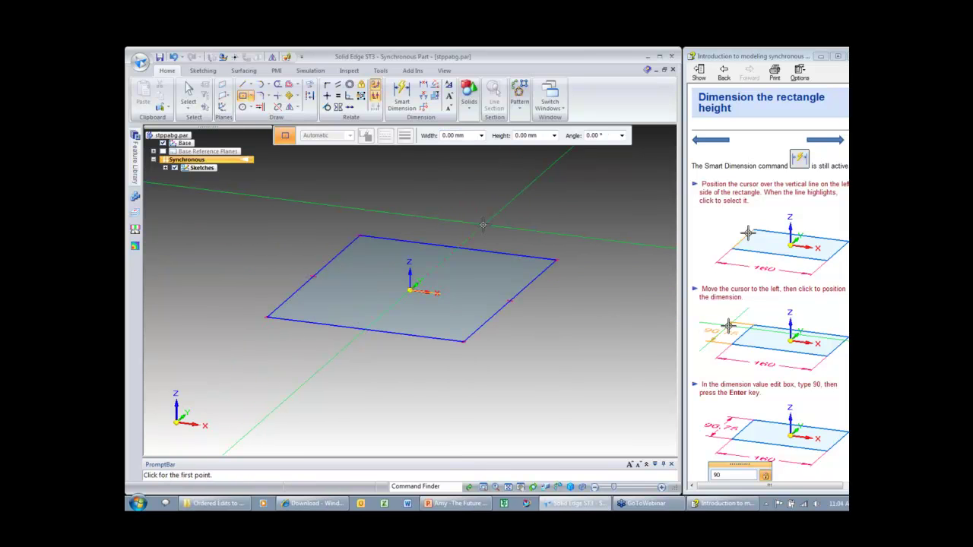
- Dimension the rectangle with Smart Dimension, setting its X-direction width to 160 mm and its Y-direction height to 90 mm
right_drag(488, 225, 394, 240)
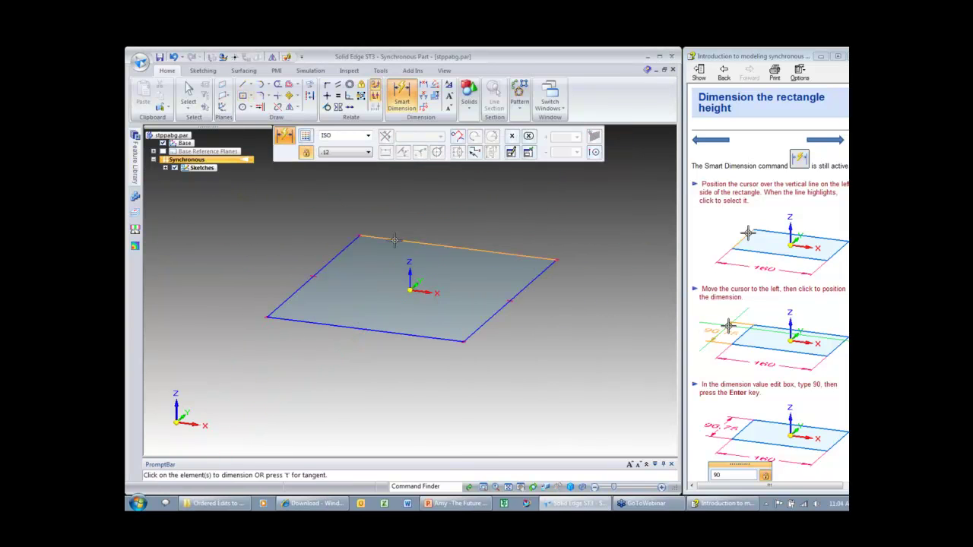
click(394, 241)
text(160)
key(Return)
click(299, 250)
click(287, 244)
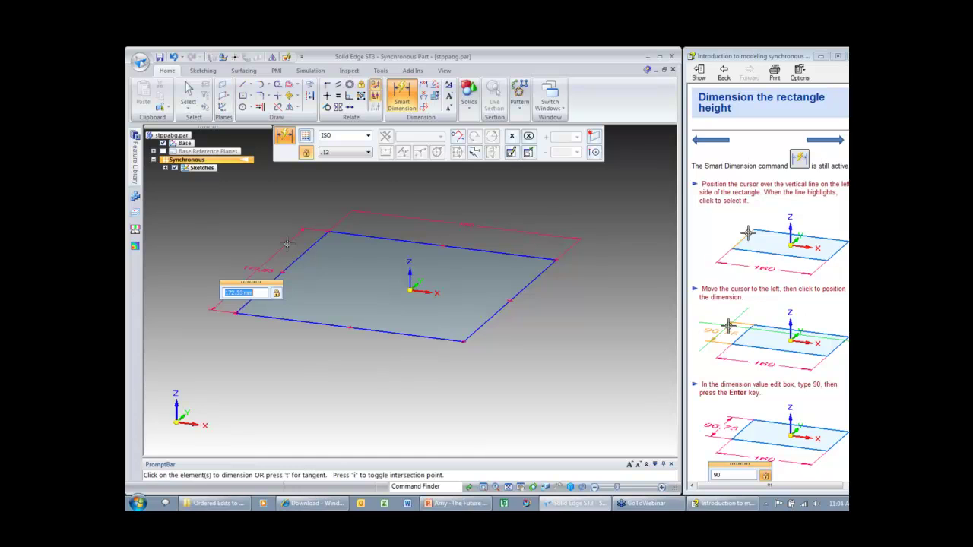
text(90)
key(Return)
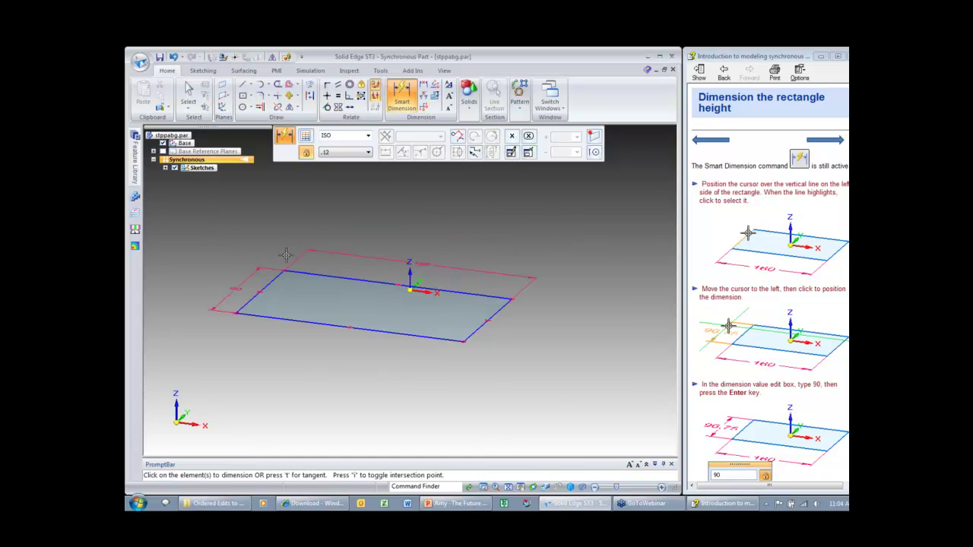
middle_drag(283, 255, 320, 164)
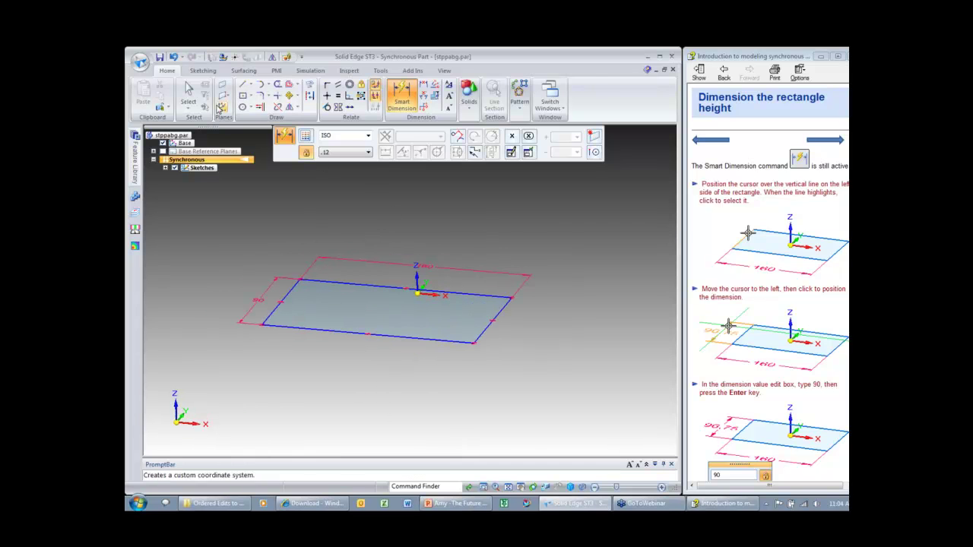
key(Escape)
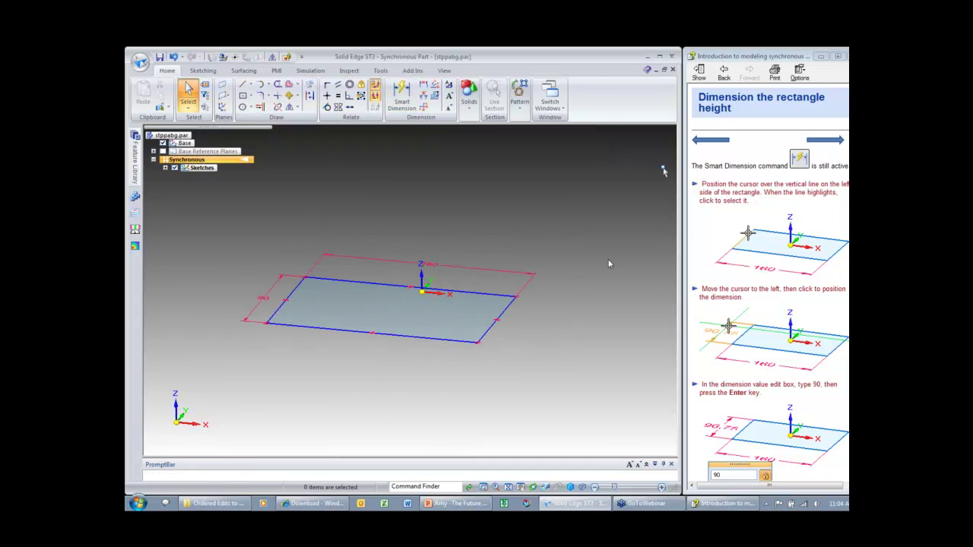
- Switch to the Future of CAD presentation open in PowerPoint
click(460, 504)
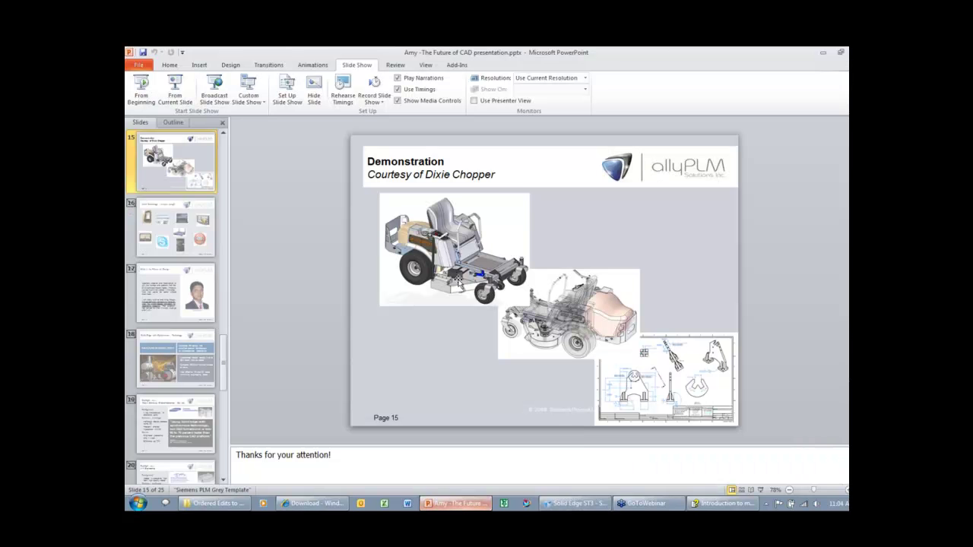